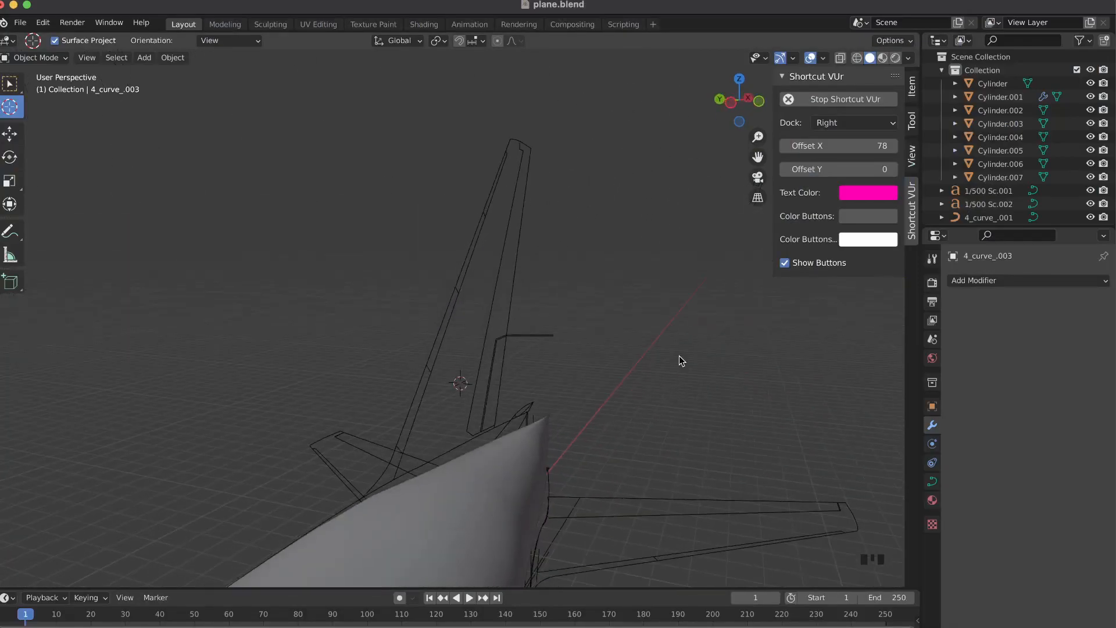
- Examine the rear fuselage and the outlines of the tail fin and stabilizers from several angles
{"action": "scroll", "coordinate": [582, 337], "scroll_direction": "right", "scroll_amount": 5}
{"action": "scroll", "coordinate": [633, 473], "scroll_direction": "right", "scroll_amount": 5}
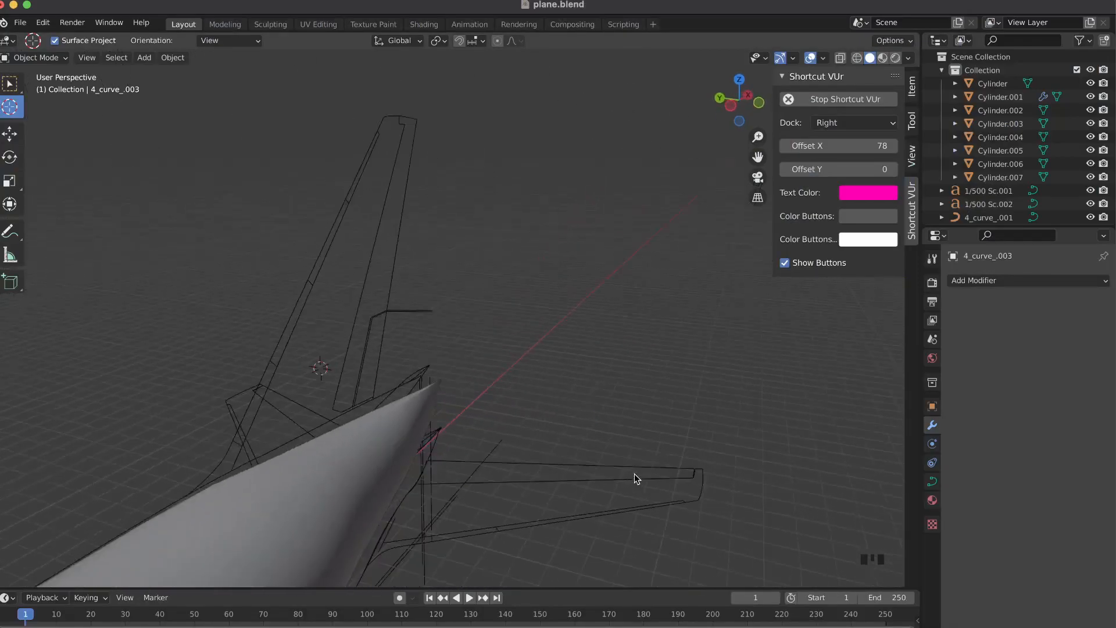
{"action": "scroll", "coordinate": [633, 473], "scroll_direction": "right", "scroll_amount": 15}
{"action": "left_click", "coordinate": [539, 526]}
{"action": "scroll", "coordinate": [702, 336], "scroll_direction": "right", "scroll_amount": 10}
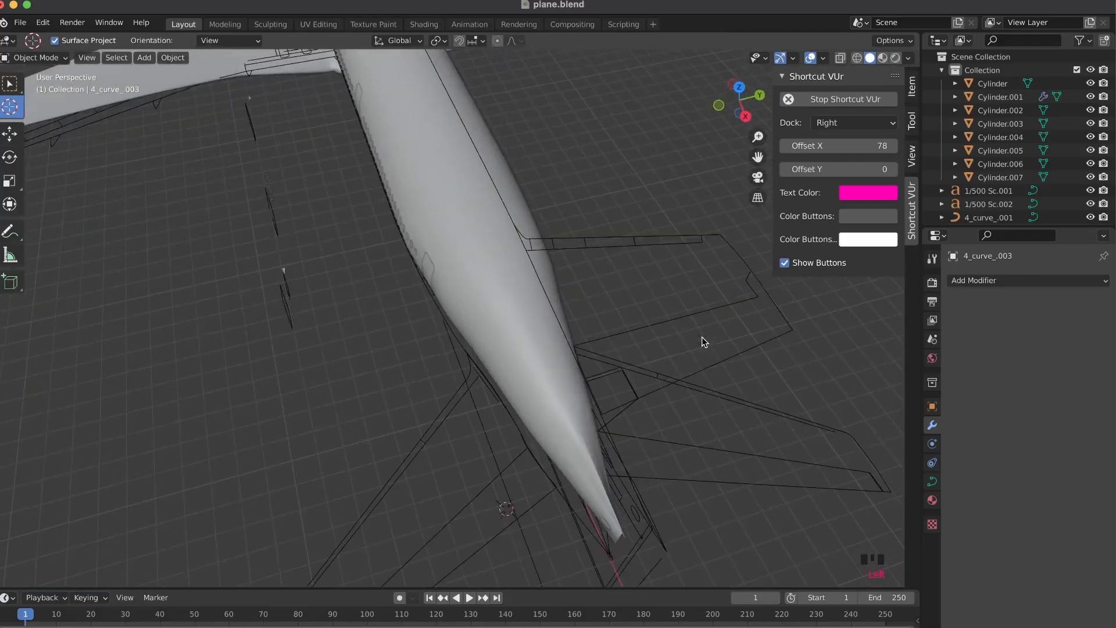
{"action": "left_click_drag", "start_coordinate": [702, 337], "coordinate": [401, 559]}
{"action": "scroll", "coordinate": [490, 473], "scroll_direction": "right", "scroll_amount": 8}
{"action": "left_click", "coordinate": [490, 472]}
{"action": "scroll", "coordinate": [490, 469], "scroll_direction": "right", "scroll_amount": 5}
{"action": "left_click_drag", "start_coordinate": [490, 473], "coordinate": [444, 365]}
{"action": "scroll", "coordinate": [529, 340], "scroll_direction": "right", "scroll_amount": 8}
{"action": "left_click", "coordinate": [581, 340]}
{"action": "scroll", "coordinate": [445, 365], "scroll_direction": "right", "scroll_amount": 10}
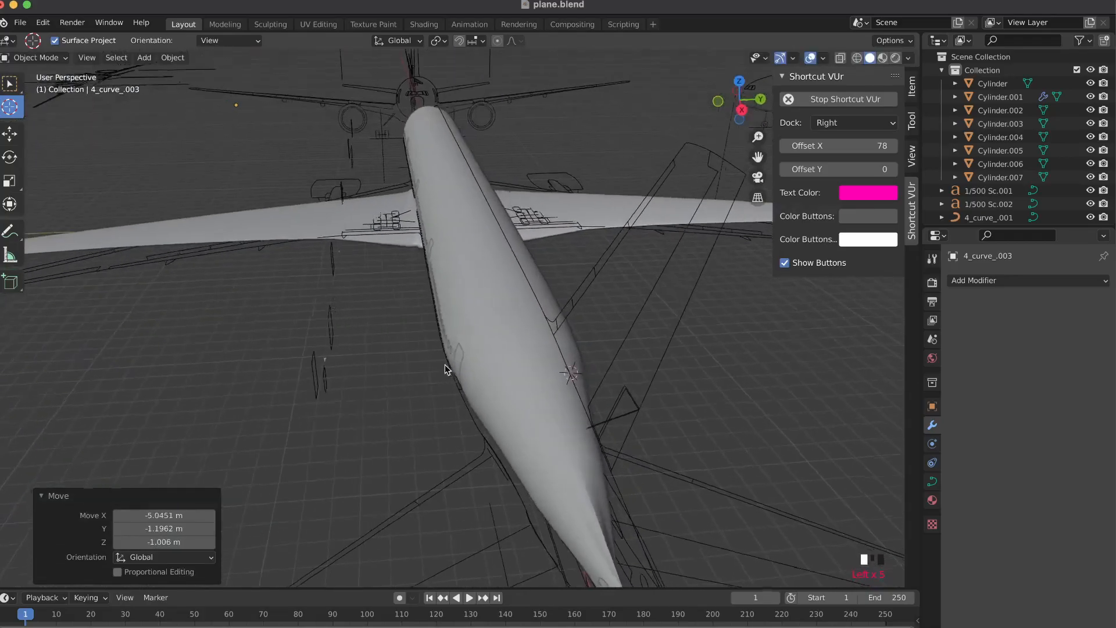
{"action": "scroll", "coordinate": [445, 365], "scroll_direction": "right", "scroll_amount": 15}
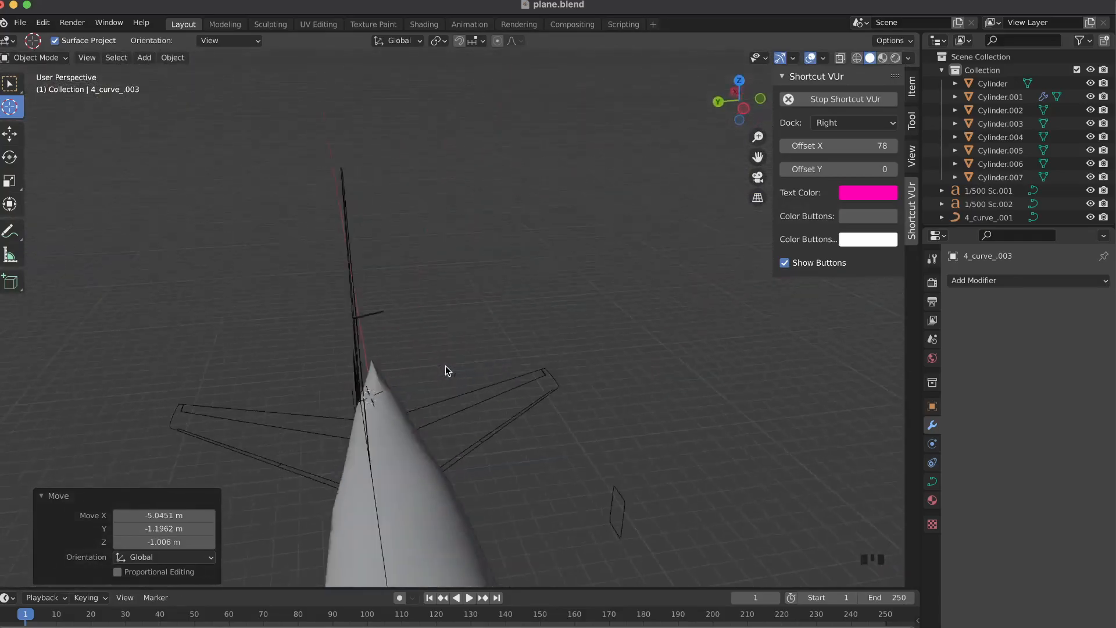
{"action": "scroll", "coordinate": [445, 365], "scroll_direction": "right", "scroll_amount": 10}
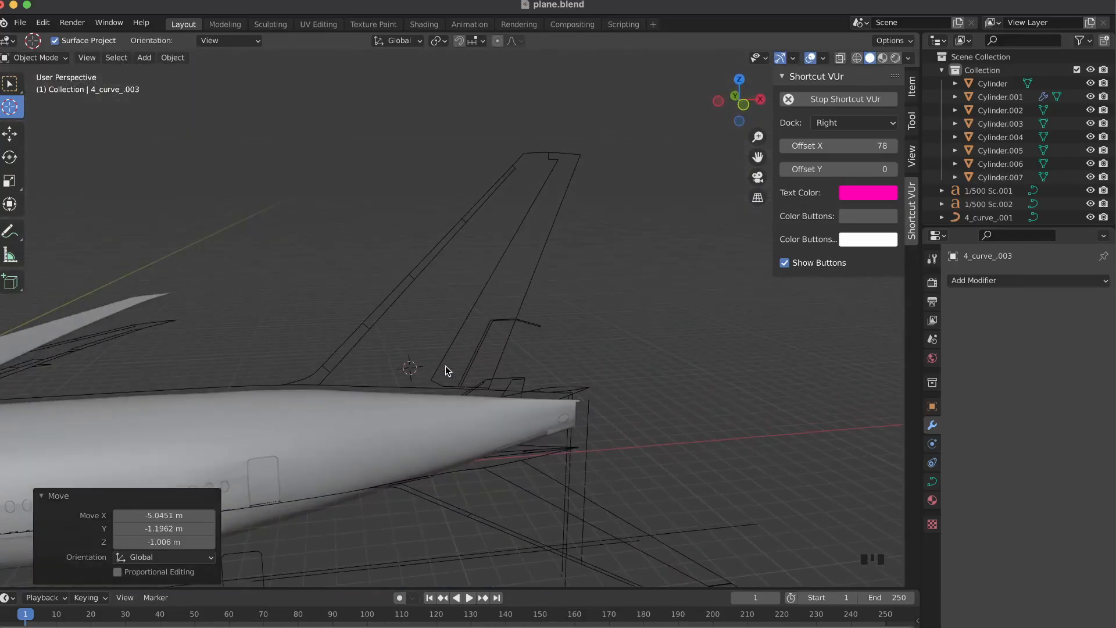
{"action": "left_click", "coordinate": [702, 346]}
{"action": "left_click", "coordinate": [837, 552]}
{"action": "left_click", "coordinate": [10, 83]}
{"action": "left_click_drag", "start_coordinate": [623, 290], "coordinate": [628, 356]}
{"action": "scroll", "coordinate": [573, 355], "scroll_direction": "up", "scroll_amount": 10}
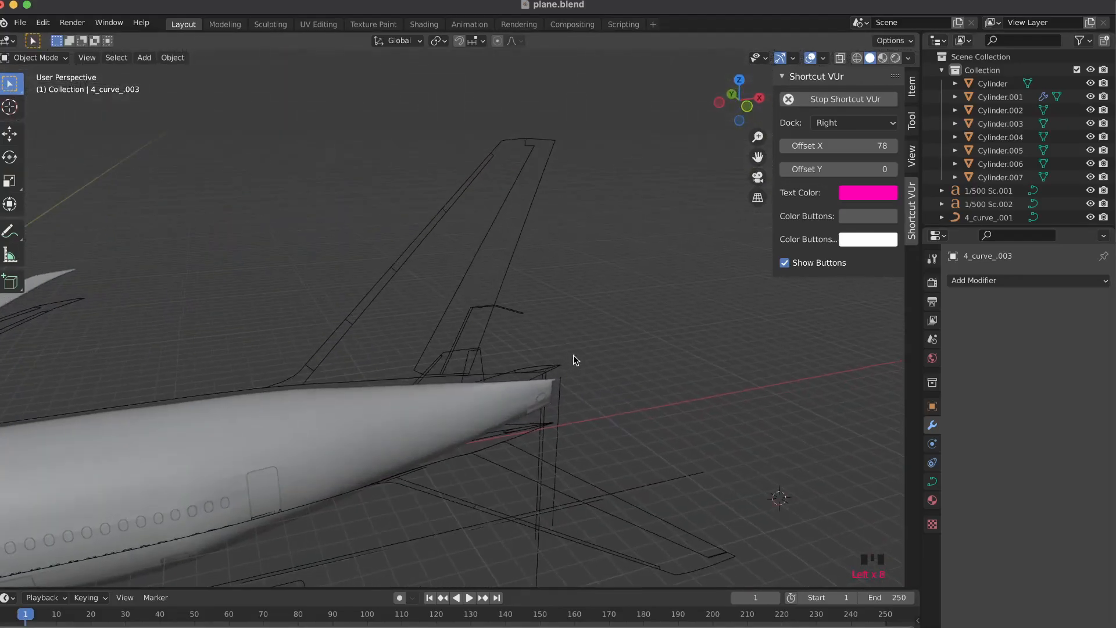
{"action": "scroll", "coordinate": [573, 354], "scroll_direction": "down", "scroll_amount": 3}
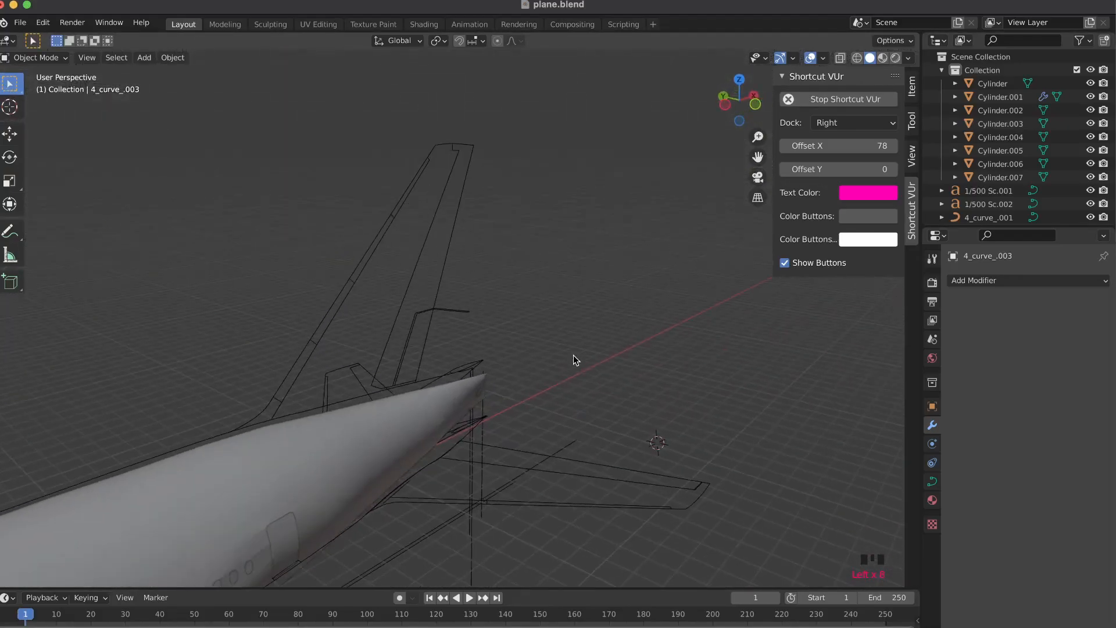
- Place the 3D cursor on top of the rear fuselage beneath the tail fin outline and add a cylinder mesh there
{"action": "left_click", "coordinate": [10, 110]}
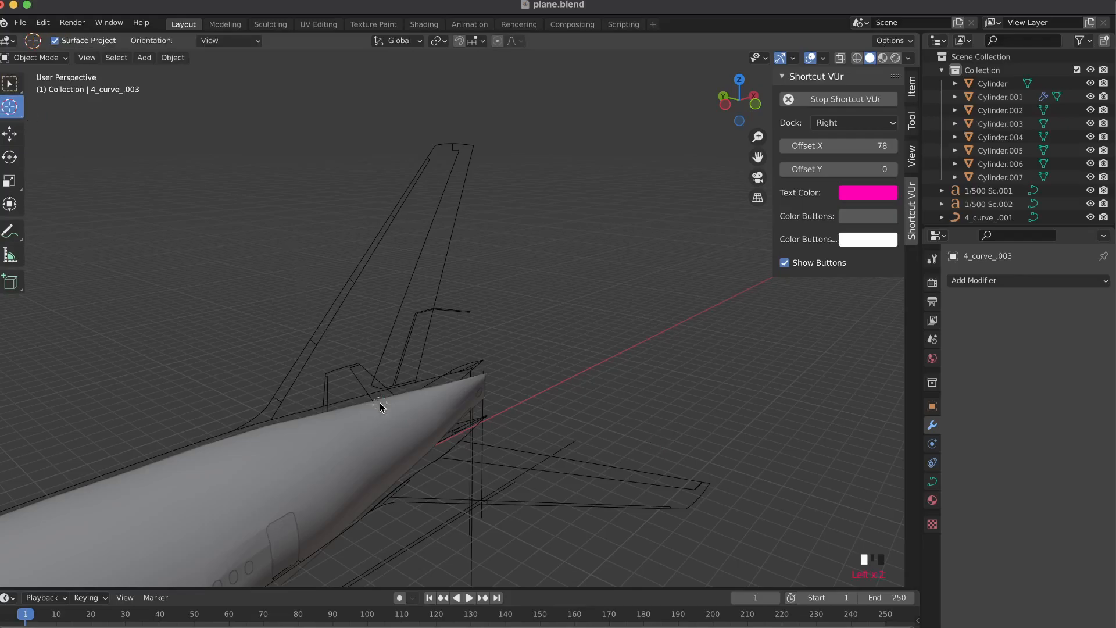
{"action": "left_click", "coordinate": [10, 84]}
{"action": "key", "text": "shift+a"}
{"action": "mouse_move", "coordinate": [345, 296]}
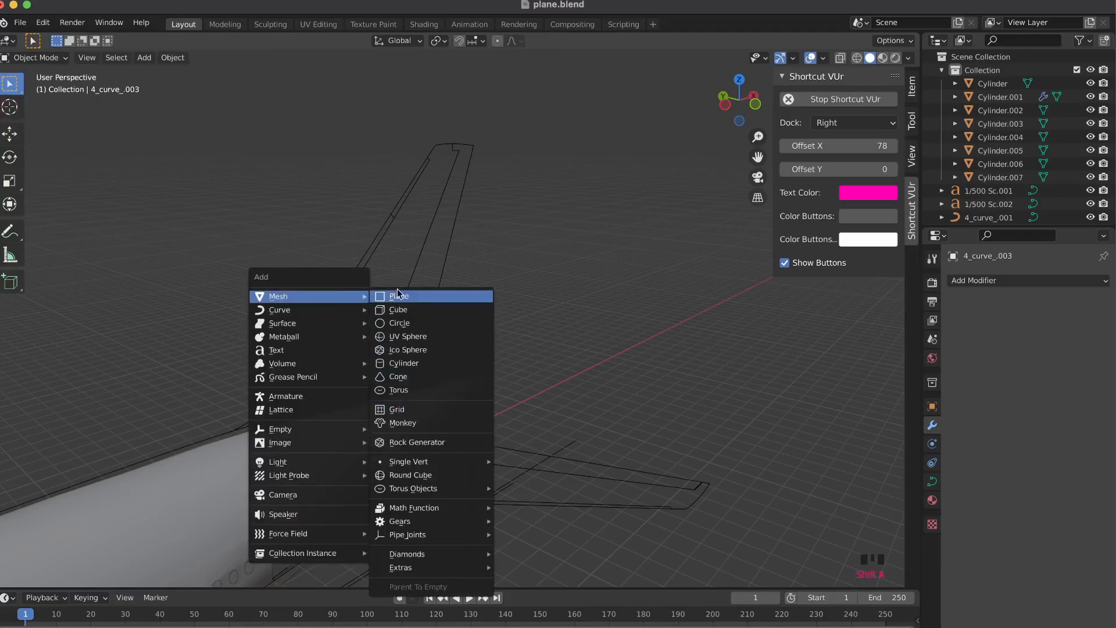
{"action": "left_click", "coordinate": [404, 363]}
{"action": "middle_click_drag", "start_coordinate": [573, 344], "coordinate": [573, 347]}
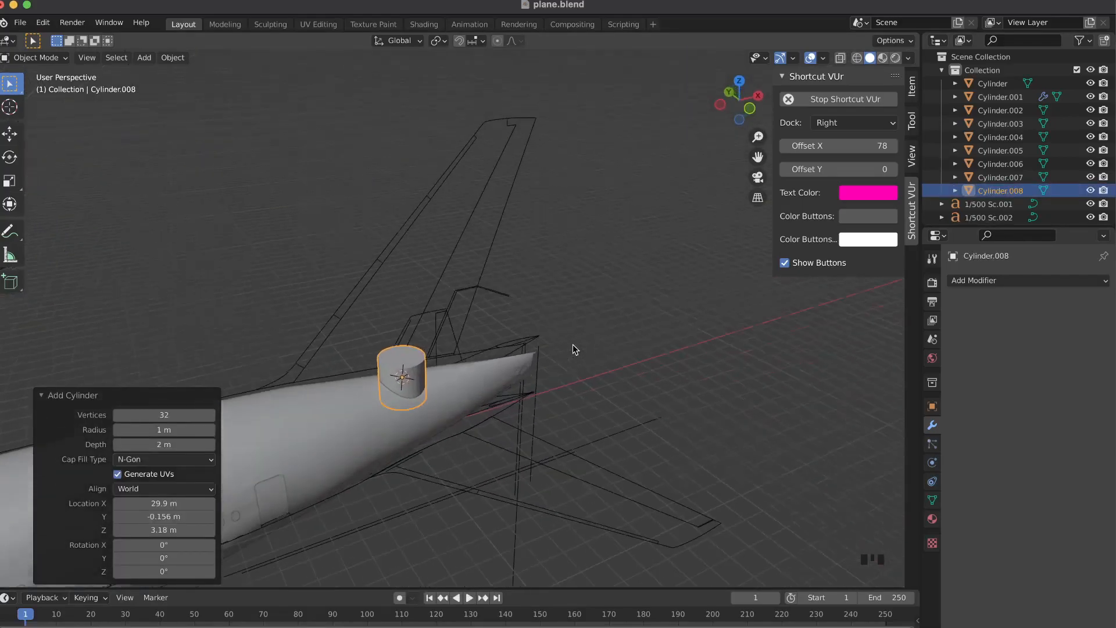
- In front view, move the cylinder about -0.58 m in X and 0.11 m in Z at the fin's base
{"action": "left_click", "coordinate": [750, 108]}
{"action": "scroll", "coordinate": [647, 232], "scroll_direction": "up", "scroll_amount": 3}
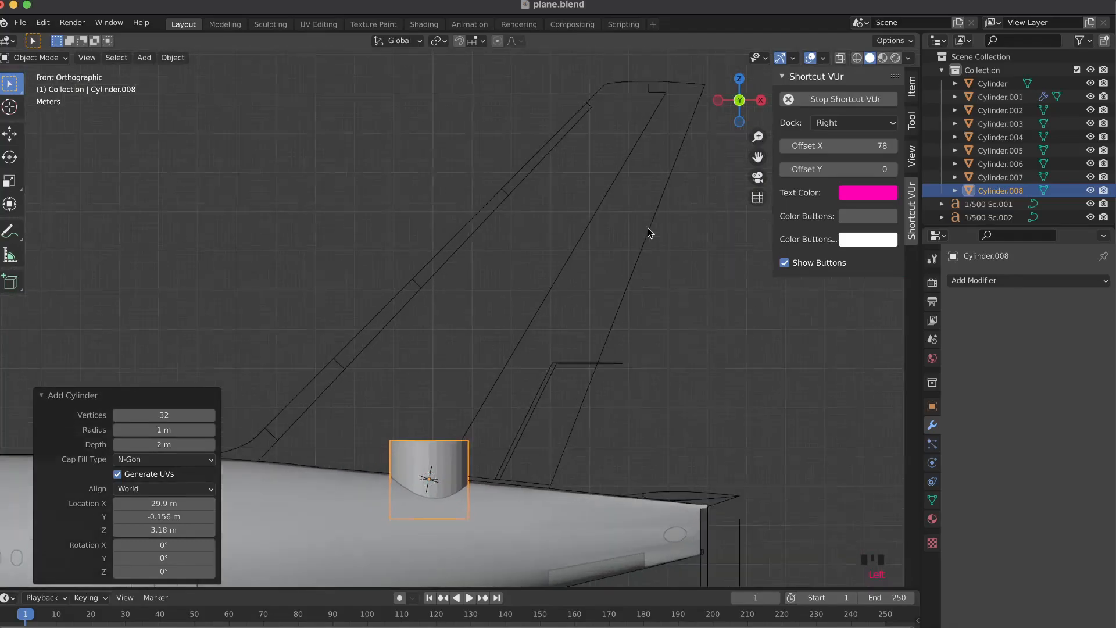
{"action": "key", "text": "g"}
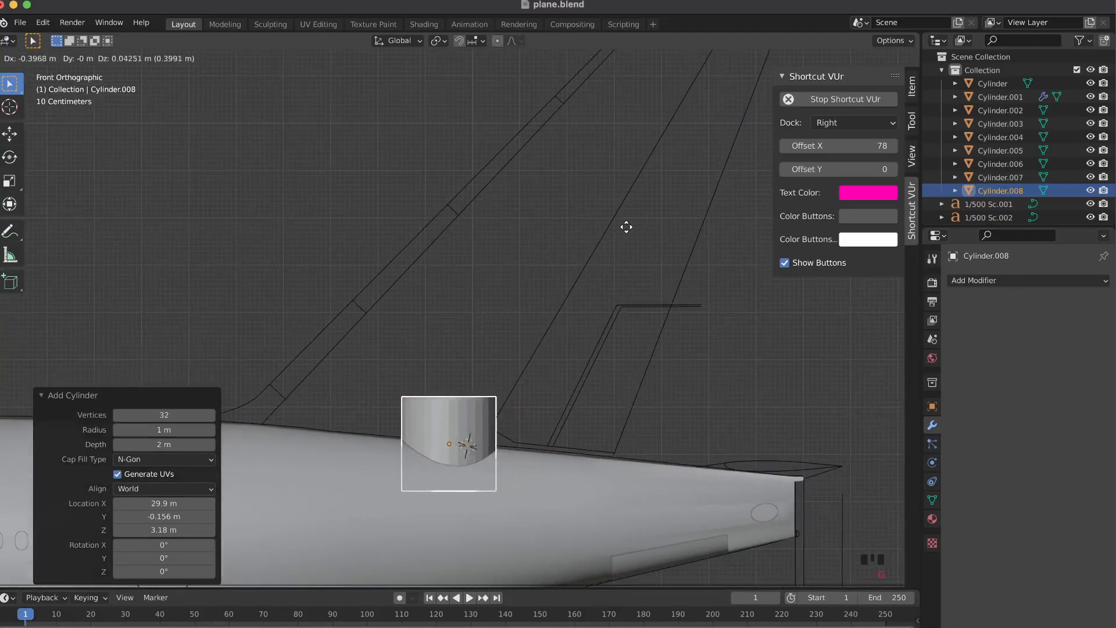
{"action": "left_click", "coordinate": [621, 227]}
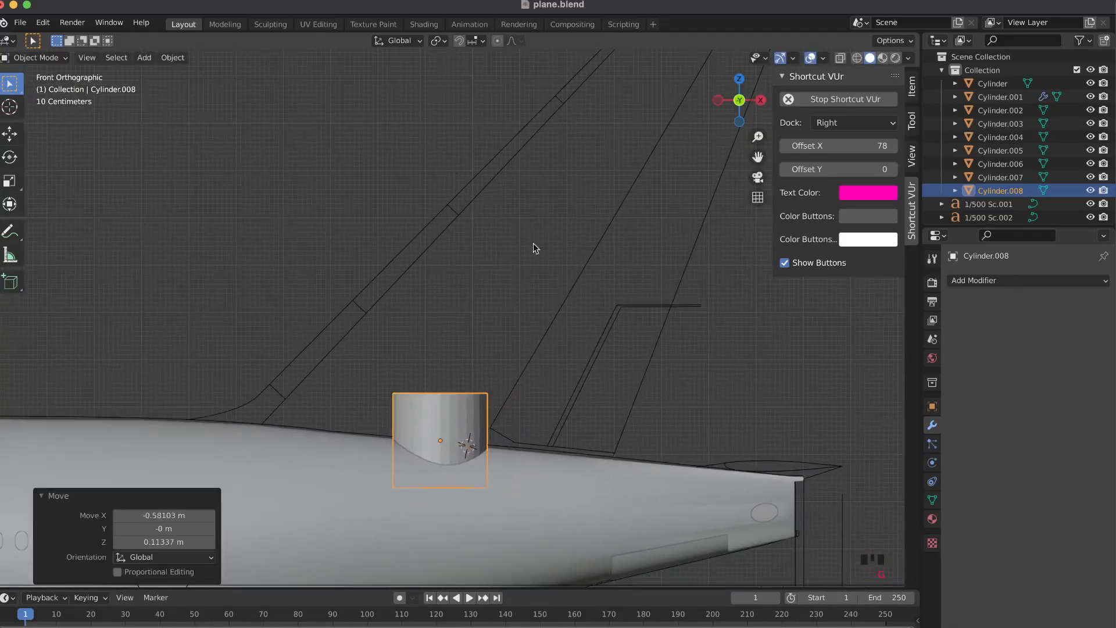
- In left view, scale the cylinder to about 0.335 along Y and center it on the fin with Y moves of about 0.085 m and 0.043 m
{"action": "left_click", "coordinate": [718, 100]}
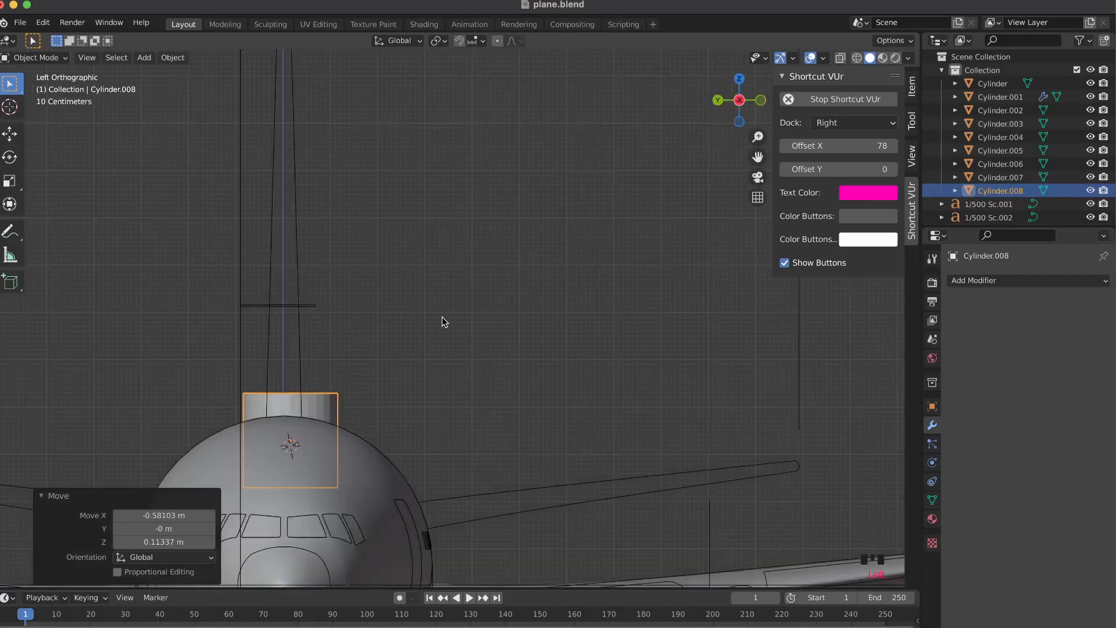
{"action": "scroll", "coordinate": [457, 315], "scroll_direction": "left", "scroll_amount": 3}
{"action": "key", "text": "g"}
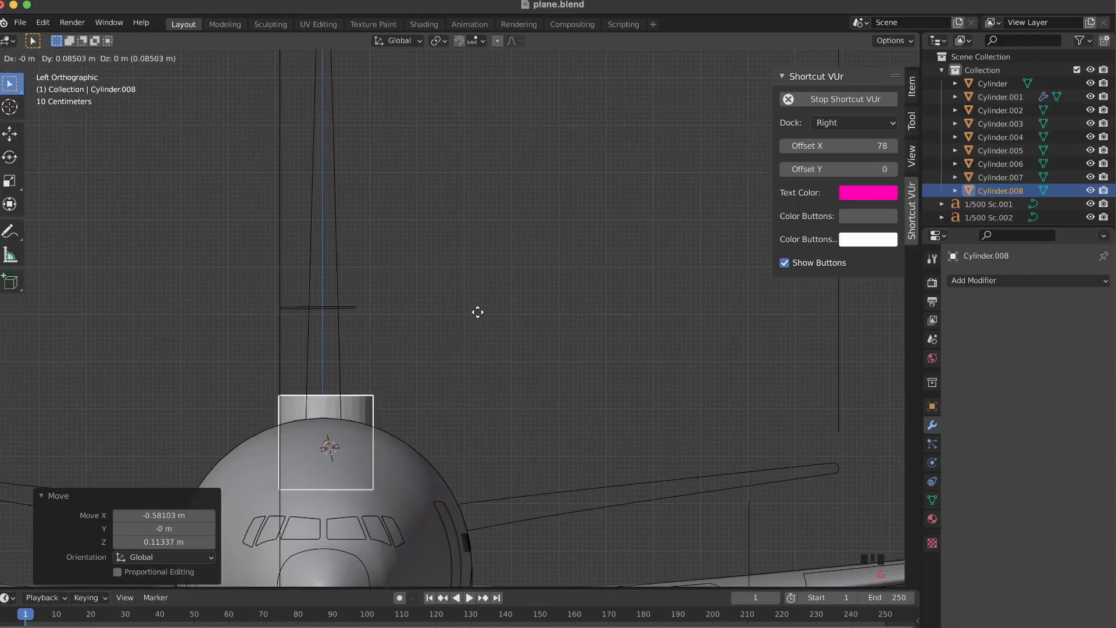
{"action": "left_click", "coordinate": [477, 312]}
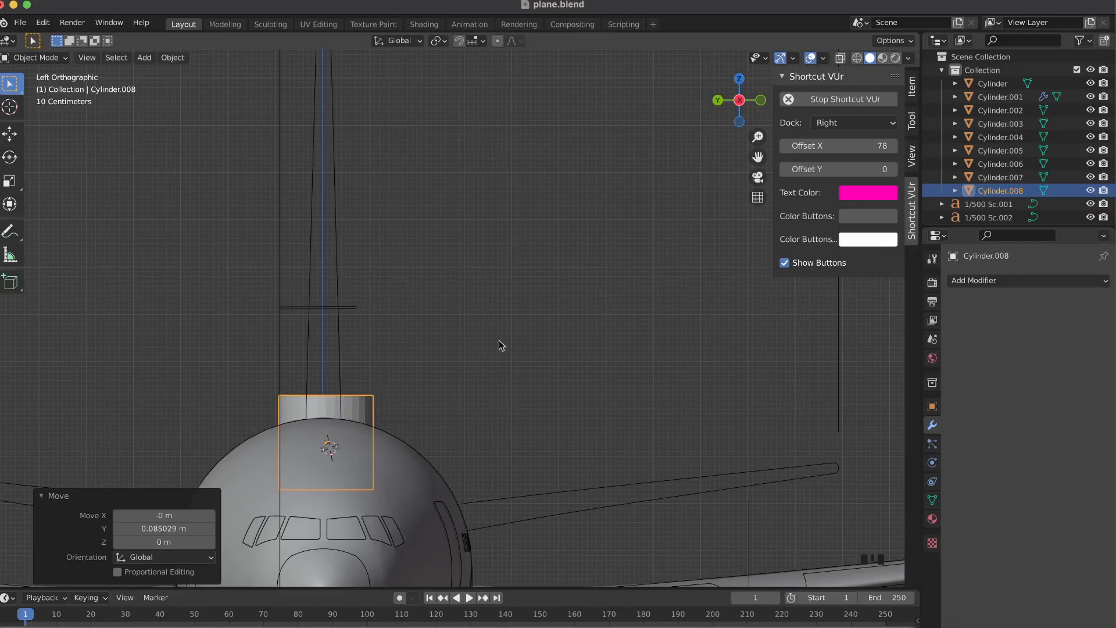
{"action": "key", "text": "s"}
{"action": "key", "text": "y"}
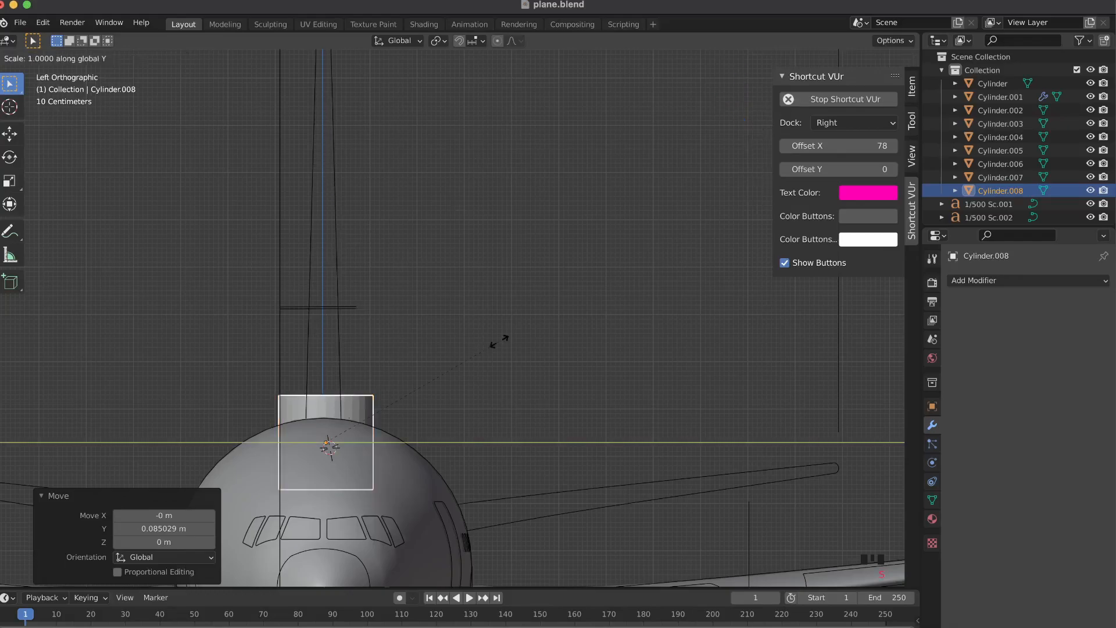
{"action": "left_click", "coordinate": [386, 413]}
{"action": "key", "text": "g"}
{"action": "key", "text": "y"}
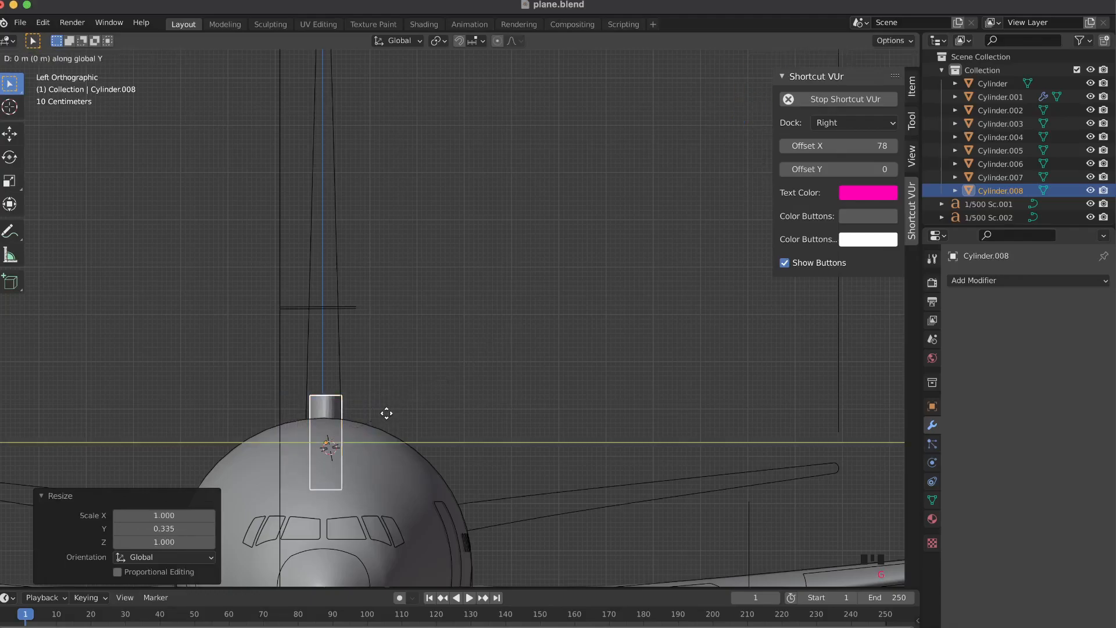
{"action": "left_click", "coordinate": [384, 413]}
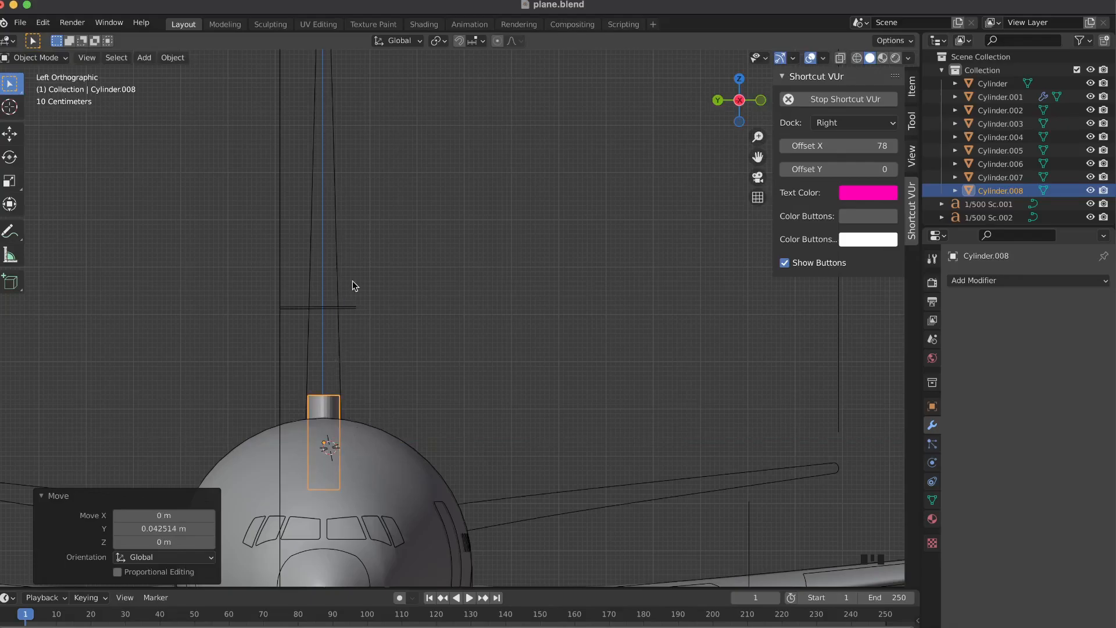
- Shade the cylinder smooth and add a Subdivision Surface modifier with its viewport level set to 0
{"action": "right_click", "coordinate": [332, 398]}
{"action": "left_click", "coordinate": [331, 396]}
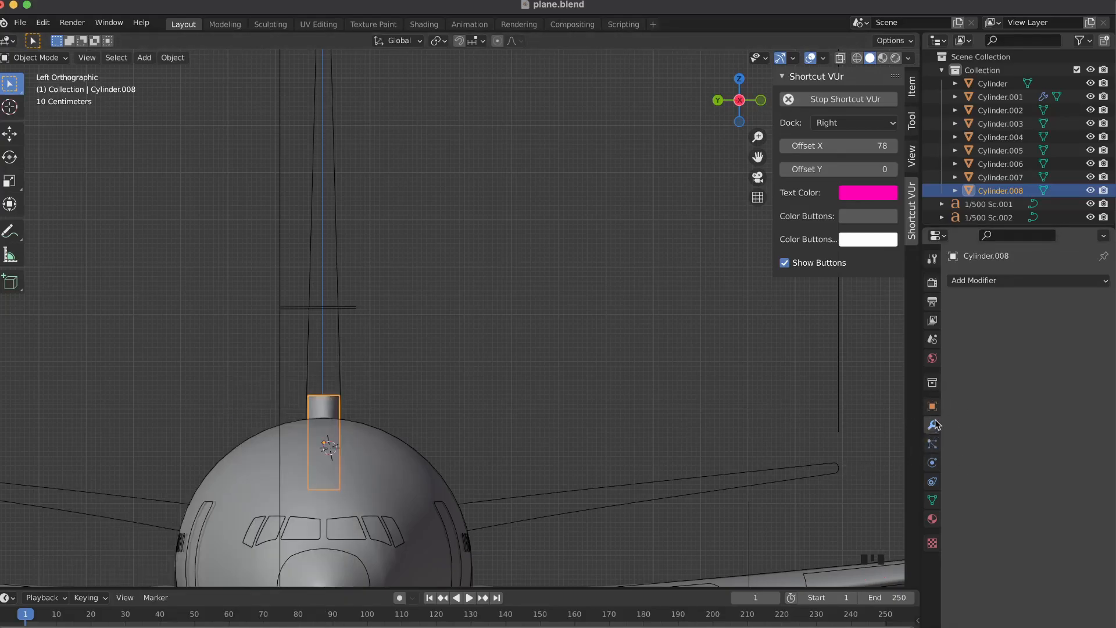
{"action": "left_click", "coordinate": [989, 281]}
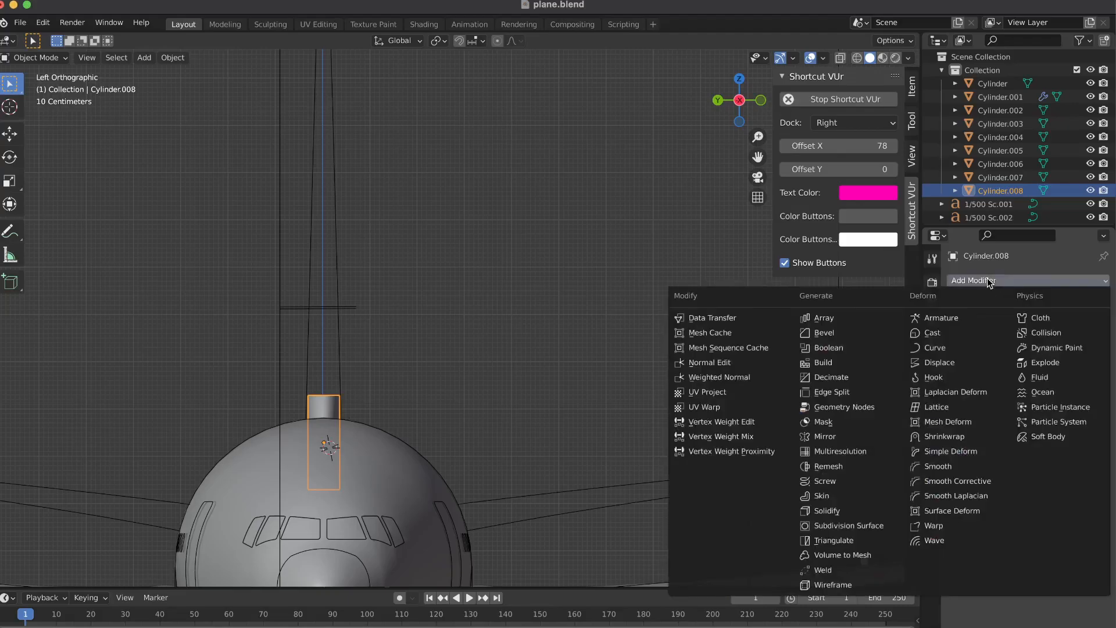
{"action": "left_click", "coordinate": [823, 525]}
{"action": "scroll", "coordinate": [741, 455], "scroll_direction": "right", "scroll_amount": 10}
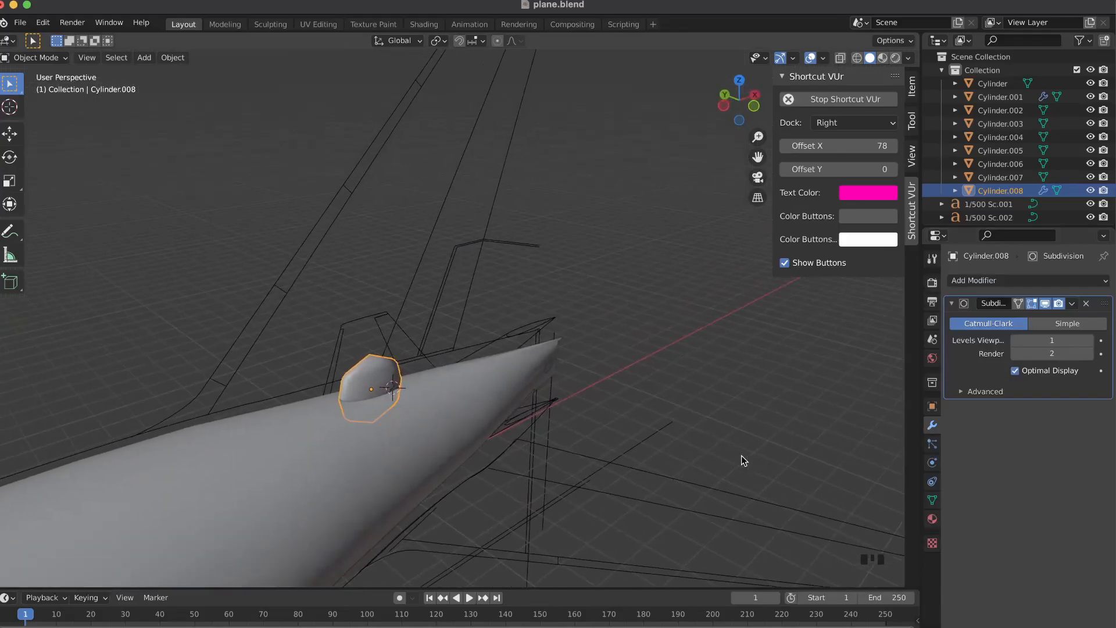
{"action": "left_click_drag", "start_coordinate": [1051, 340], "coordinate": [1046, 340]}
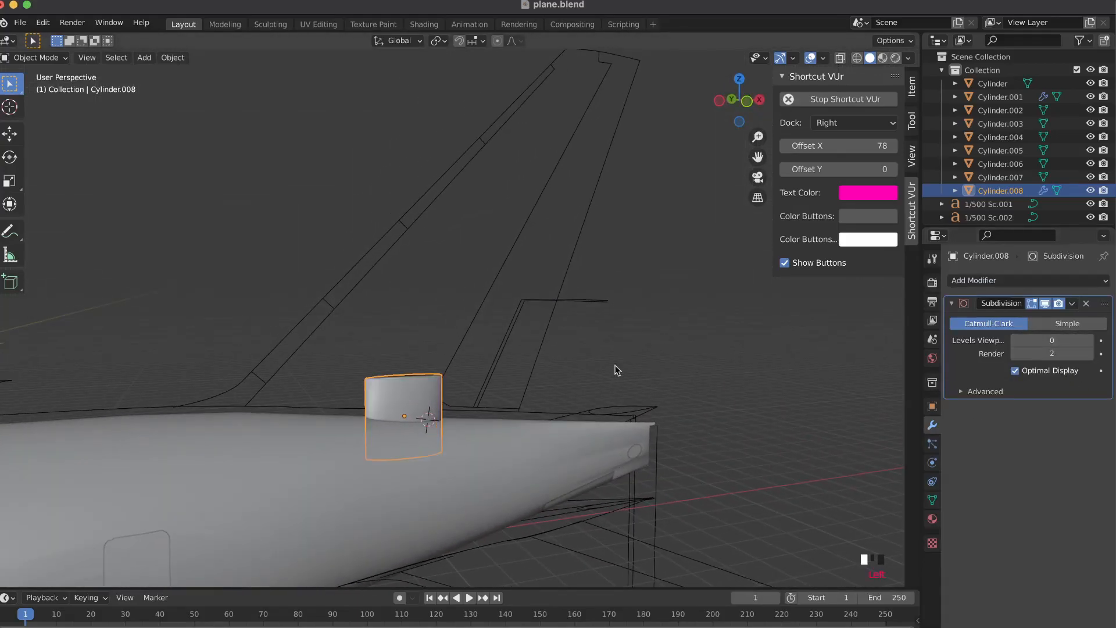
- Examine the cylinder's mesh and its smoothed surface on the fuselage from several sides
{"action": "key", "text": "Tab"}
{"action": "scroll", "coordinate": [615, 366], "scroll_direction": "down", "scroll_amount": 10}
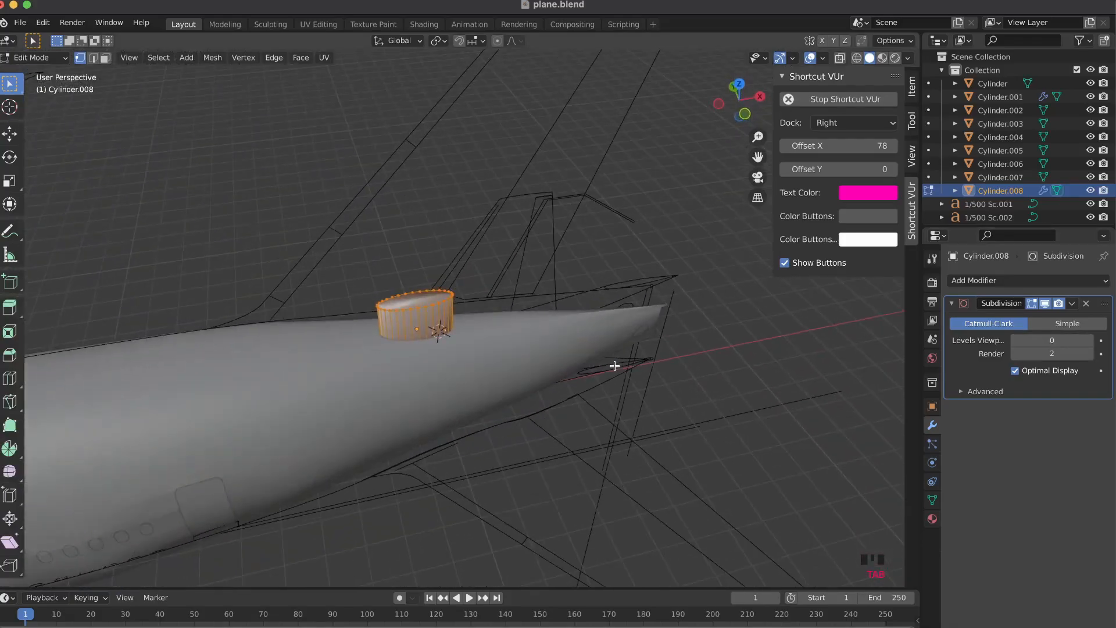
{"action": "key", "text": "Tab"}
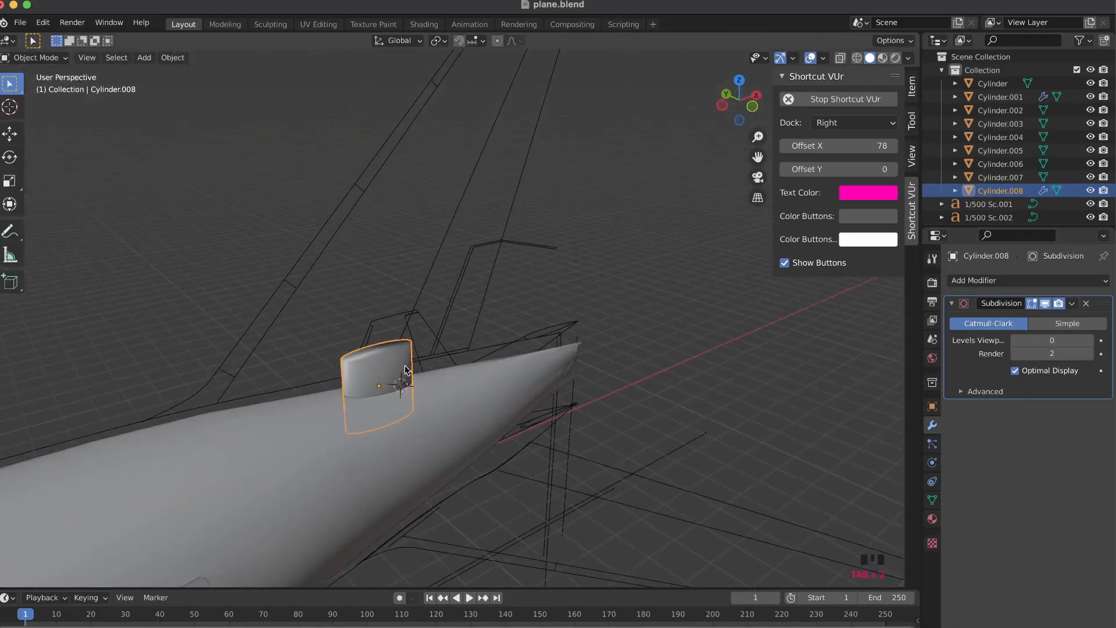
{"action": "scroll", "coordinate": [420, 393], "scroll_direction": "left", "scroll_amount": 10}
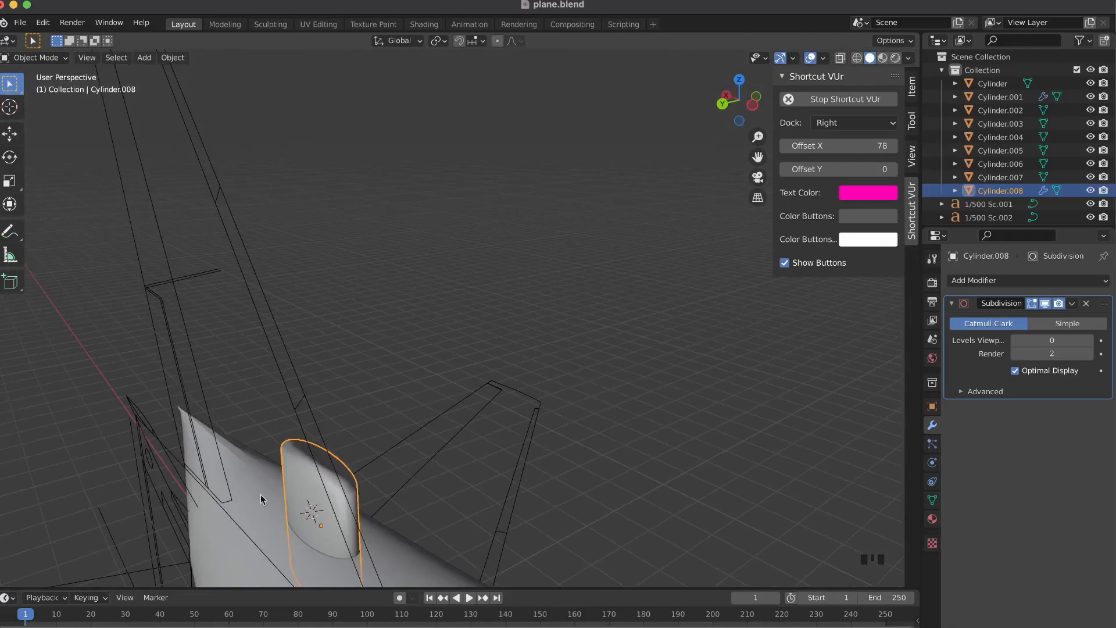
{"action": "scroll", "coordinate": [292, 459], "scroll_direction": "right", "scroll_amount": 5}
{"action": "scroll", "coordinate": [292, 463], "scroll_direction": "right", "scroll_amount": 10}
{"action": "scroll", "coordinate": [374, 385], "scroll_direction": "right", "scroll_amount": 5}
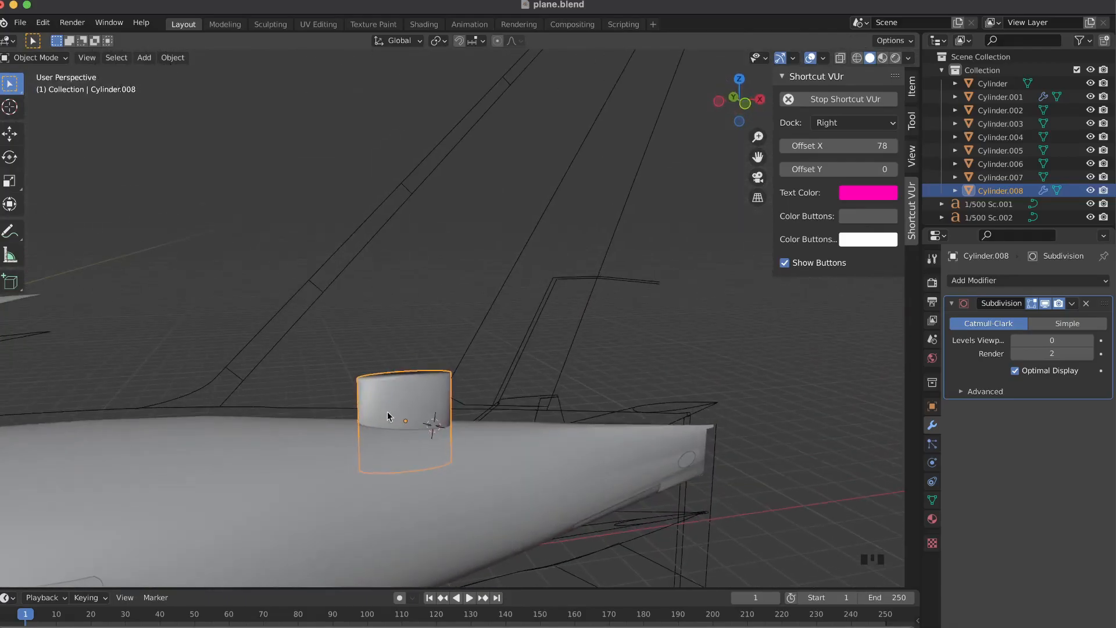
{"action": "scroll", "coordinate": [542, 235], "scroll_direction": "right", "scroll_amount": 5}
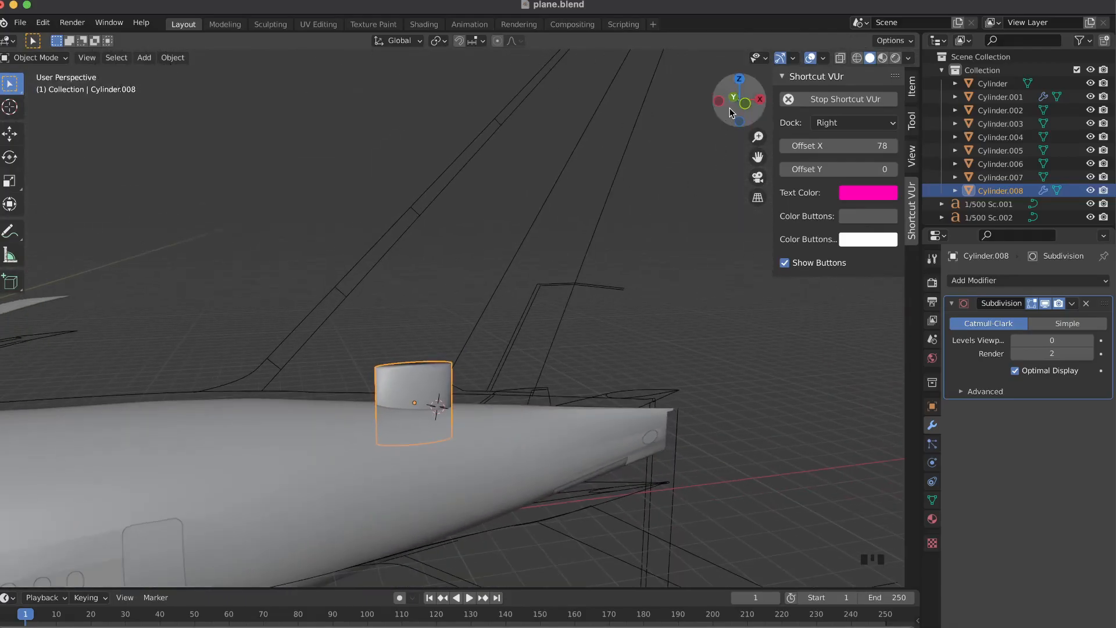
- In front view with X-ray on, move the cylinder's top vertices about 6.53 m in X and 8.92 m in Z to the fin's tip
{"action": "left_click", "coordinate": [738, 109]}
{"action": "scroll", "coordinate": [526, 246], "scroll_direction": "down", "scroll_amount": 3}
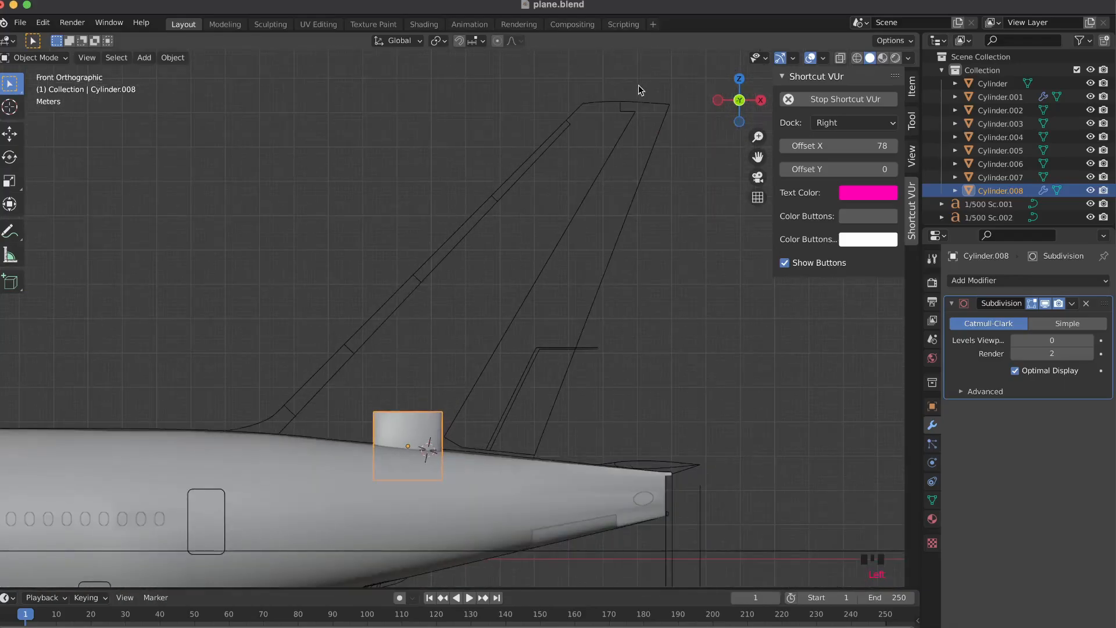
{"action": "scroll", "coordinate": [566, 306], "scroll_direction": "up", "scroll_amount": 3}
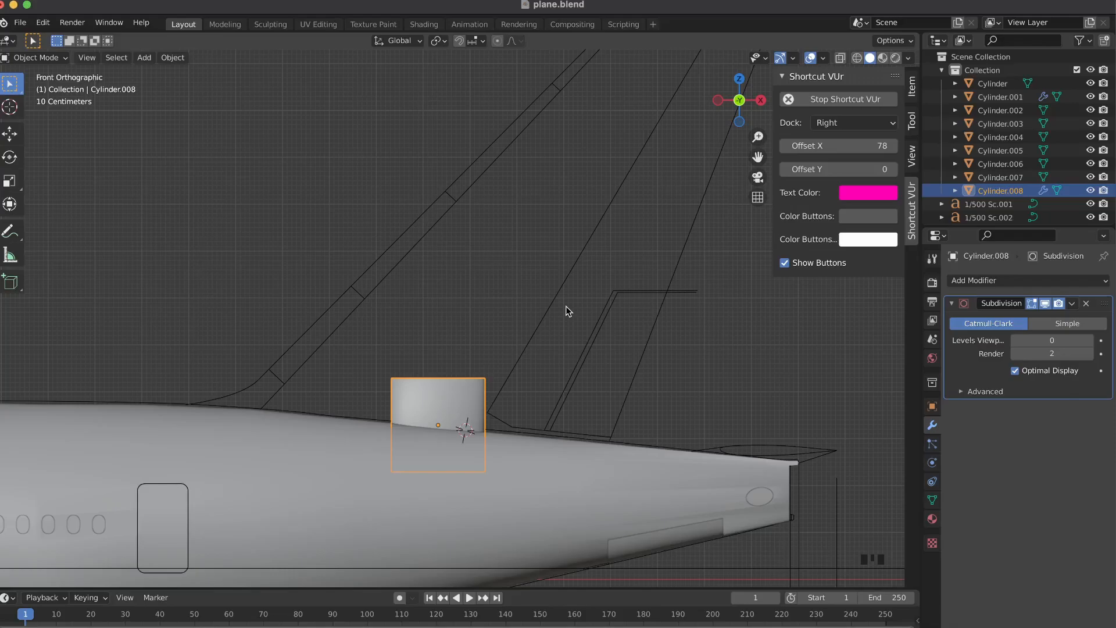
{"action": "key", "text": "Tab"}
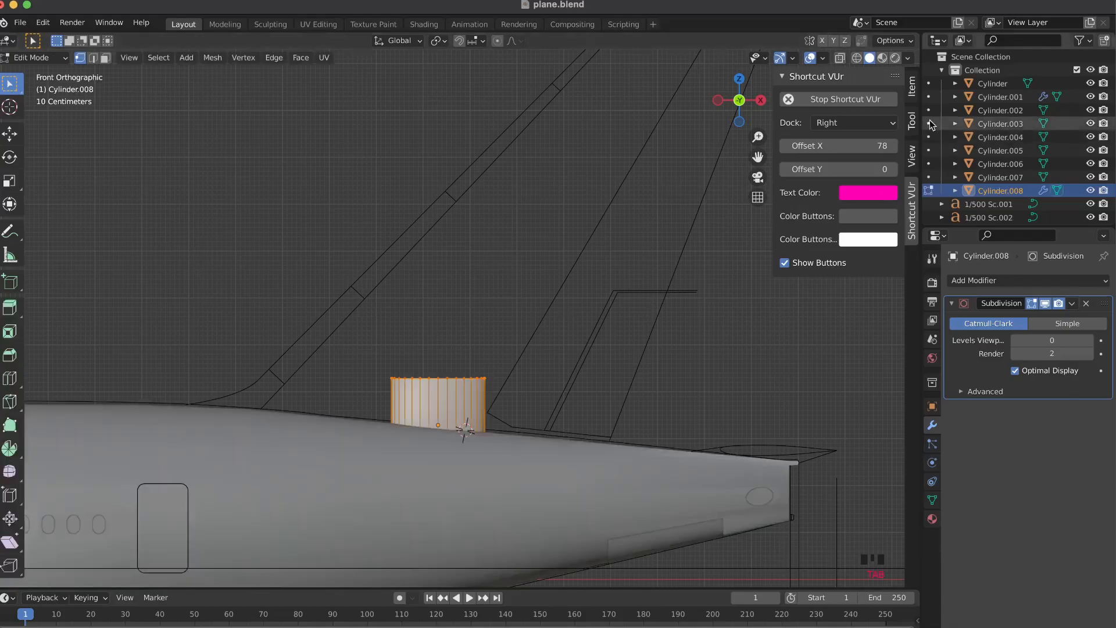
{"action": "left_click", "coordinate": [912, 86]}
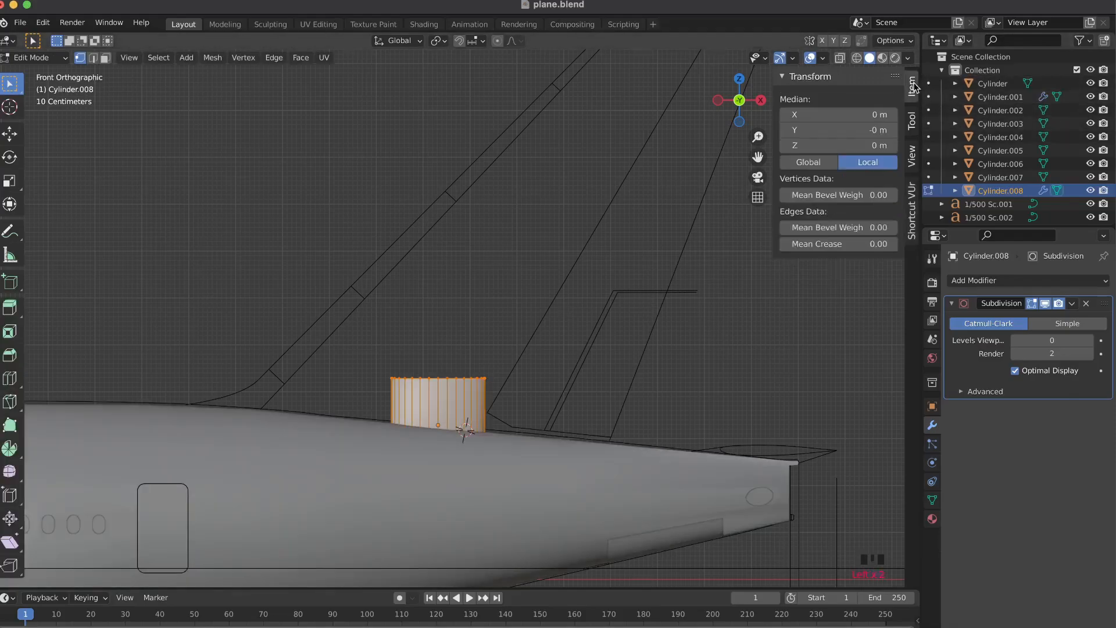
{"action": "left_click", "coordinate": [840, 59]}
{"action": "left_click_drag", "start_coordinate": [315, 251], "coordinate": [580, 426]}
{"action": "scroll", "coordinate": [580, 425], "scroll_direction": "down", "scroll_amount": 1}
{"action": "scroll", "coordinate": [601, 344], "scroll_direction": "right", "scroll_amount": 5, "text": "shift"}
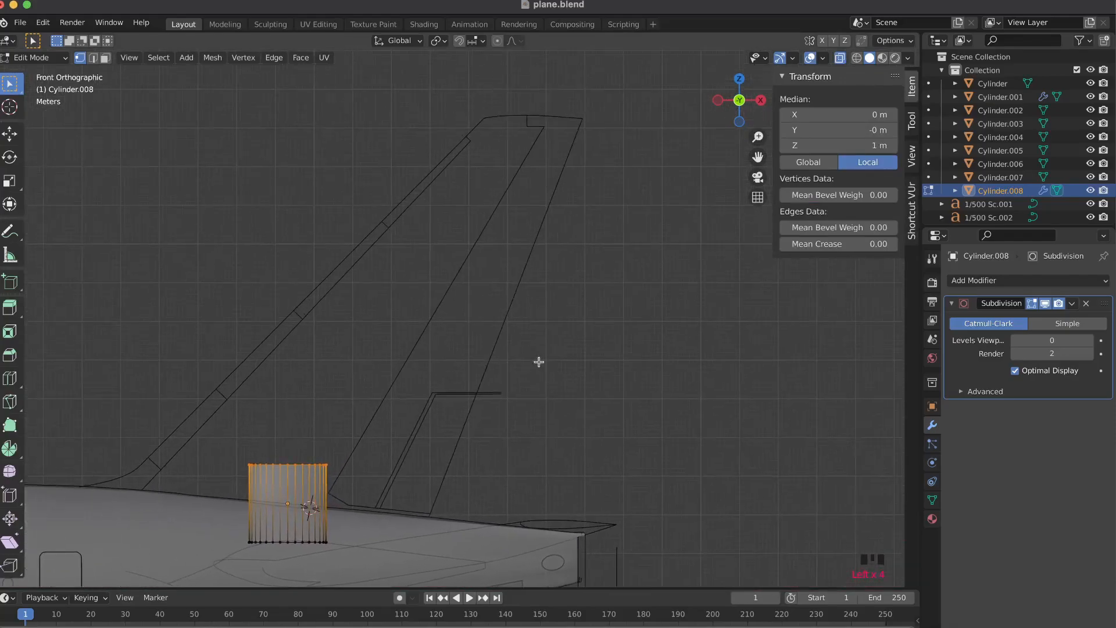
{"action": "scroll", "coordinate": [439, 373], "scroll_direction": "up", "scroll_amount": 5, "text": "shift"}
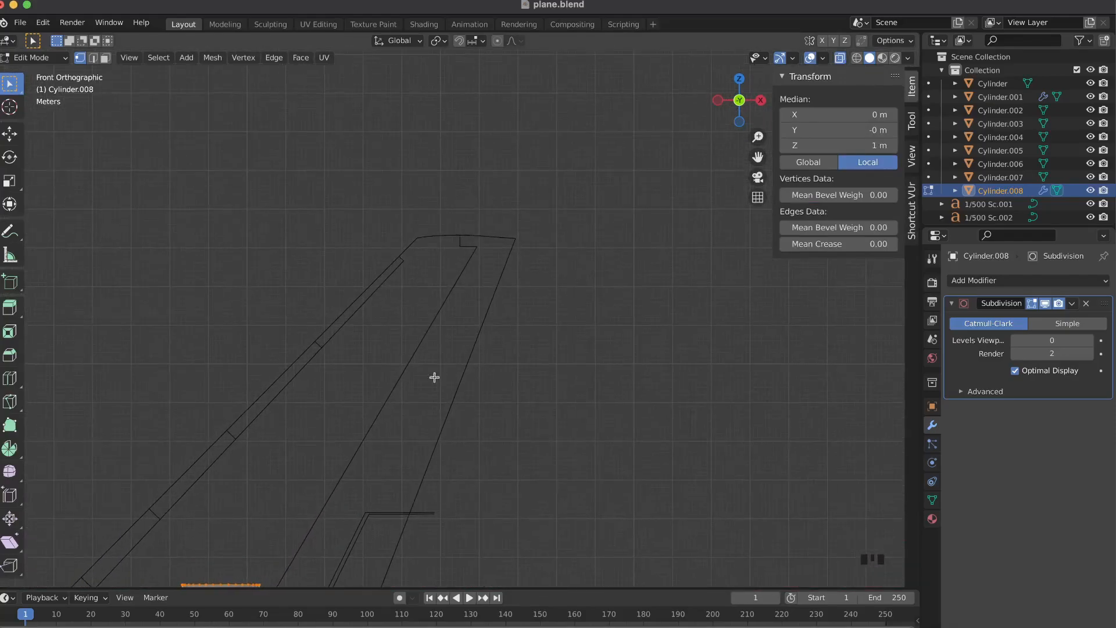
{"action": "key", "text": "g"}
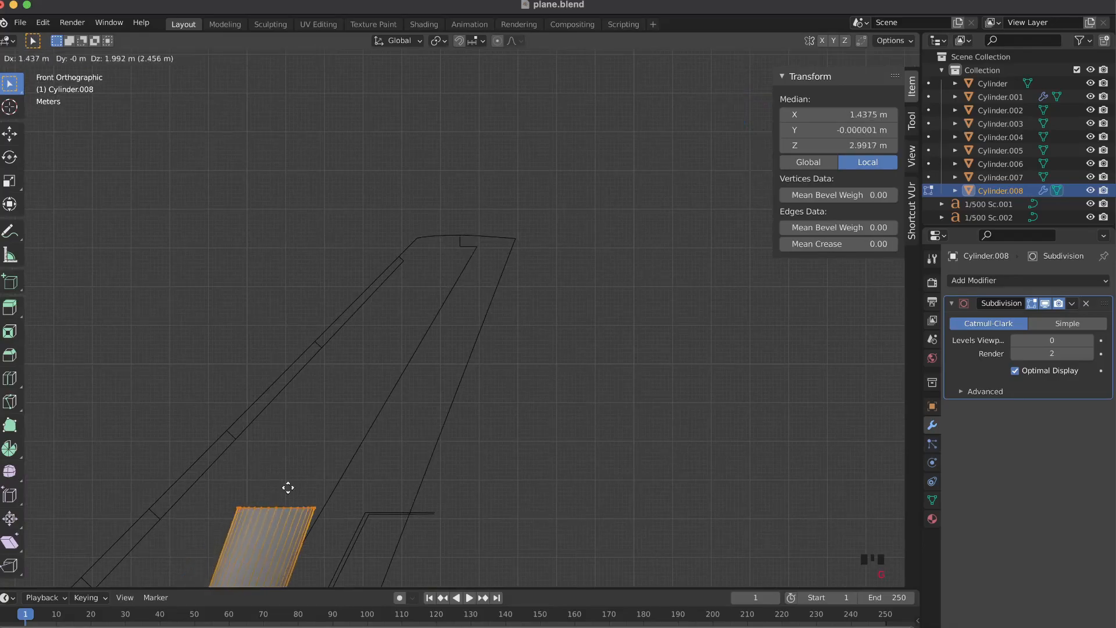
{"action": "left_click", "coordinate": [475, 236]}
- Nudge the top vertices about 0.085 m in X and 0.026 m in Z onto the outline's rear tip corner
{"action": "scroll", "coordinate": [475, 234], "scroll_direction": "up", "scroll_amount": 2}
{"action": "scroll", "coordinate": [475, 234], "scroll_direction": "up", "scroll_amount": 5}
{"action": "scroll", "coordinate": [476, 234], "scroll_direction": "up", "scroll_amount": 5, "text": "shift"}
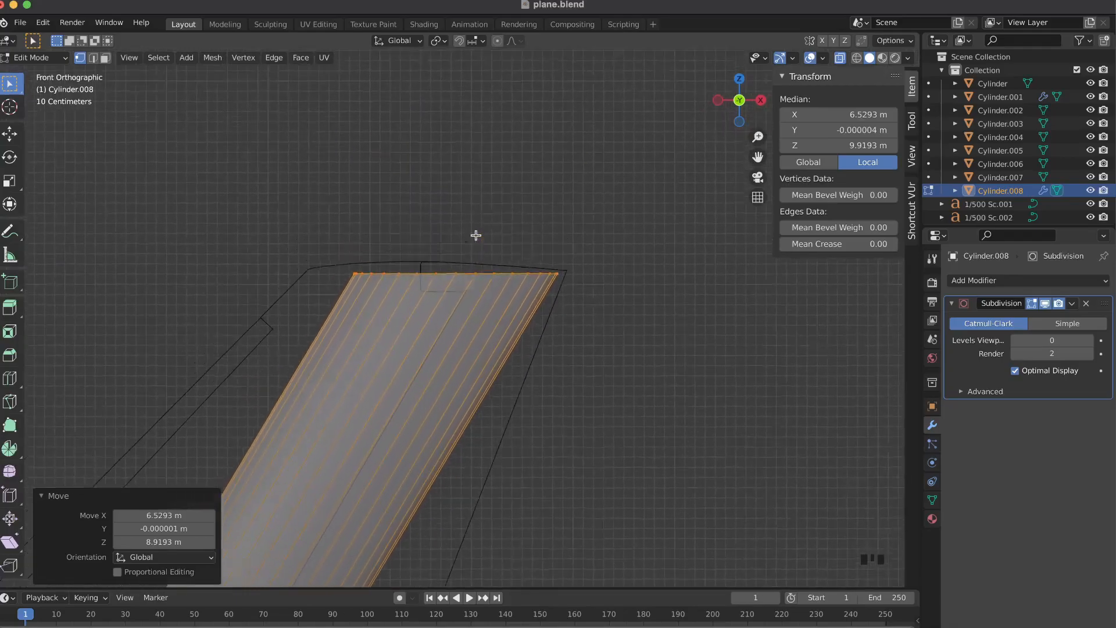
{"action": "scroll", "coordinate": [454, 207], "scroll_direction": "up", "scroll_amount": 2, "text": "shift"}
{"action": "scroll", "coordinate": [589, 368], "scroll_direction": "up", "scroll_amount": 3}
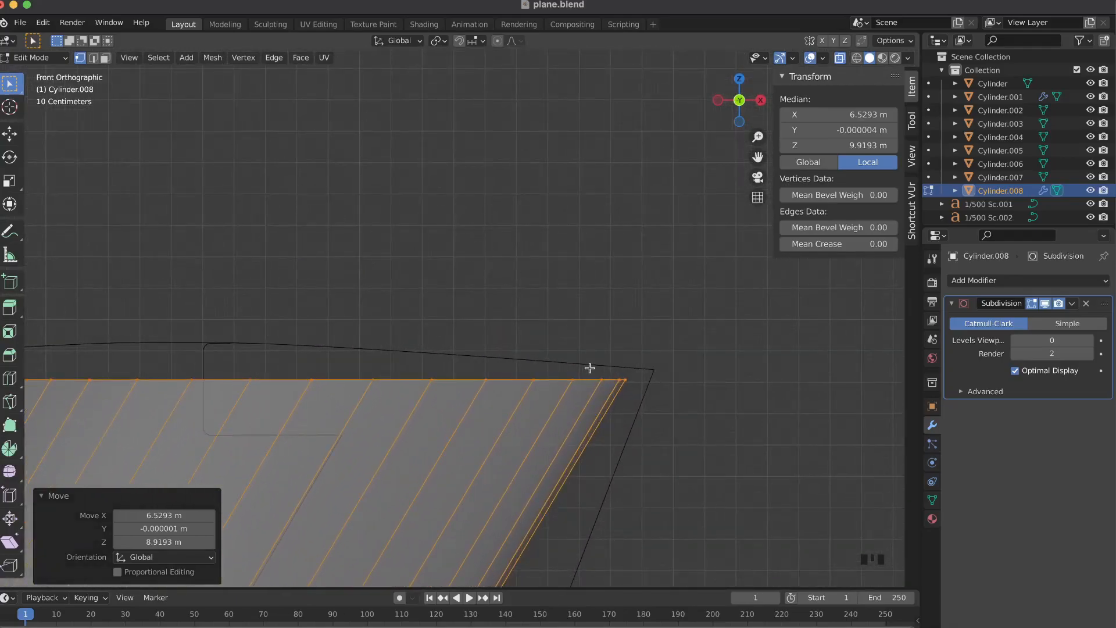
{"action": "key", "text": "g"}
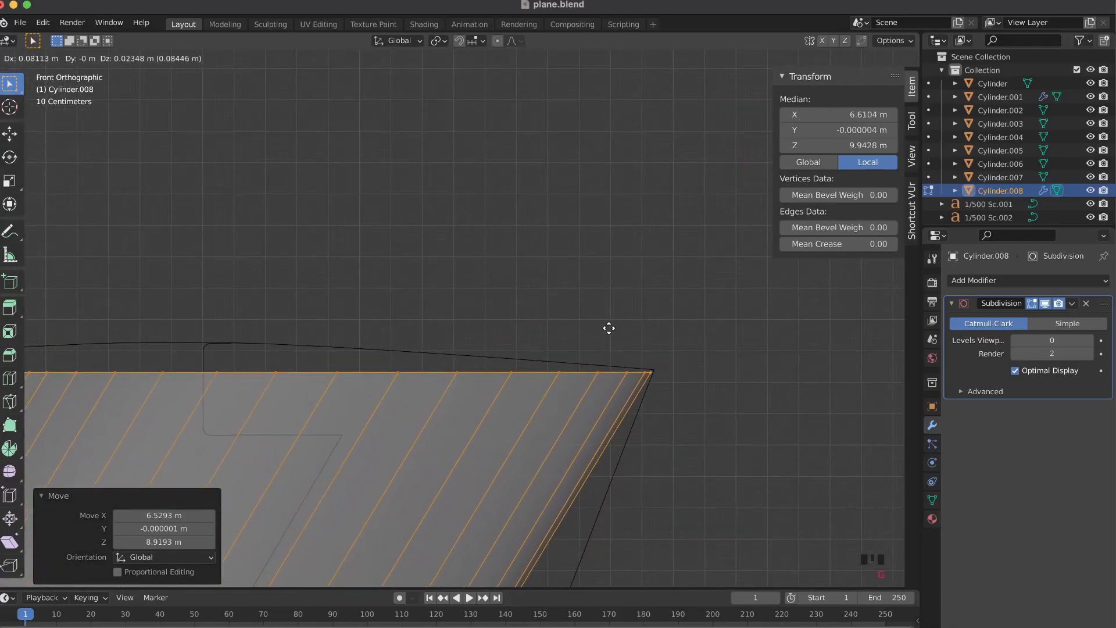
{"action": "left_click", "coordinate": [609, 327]}
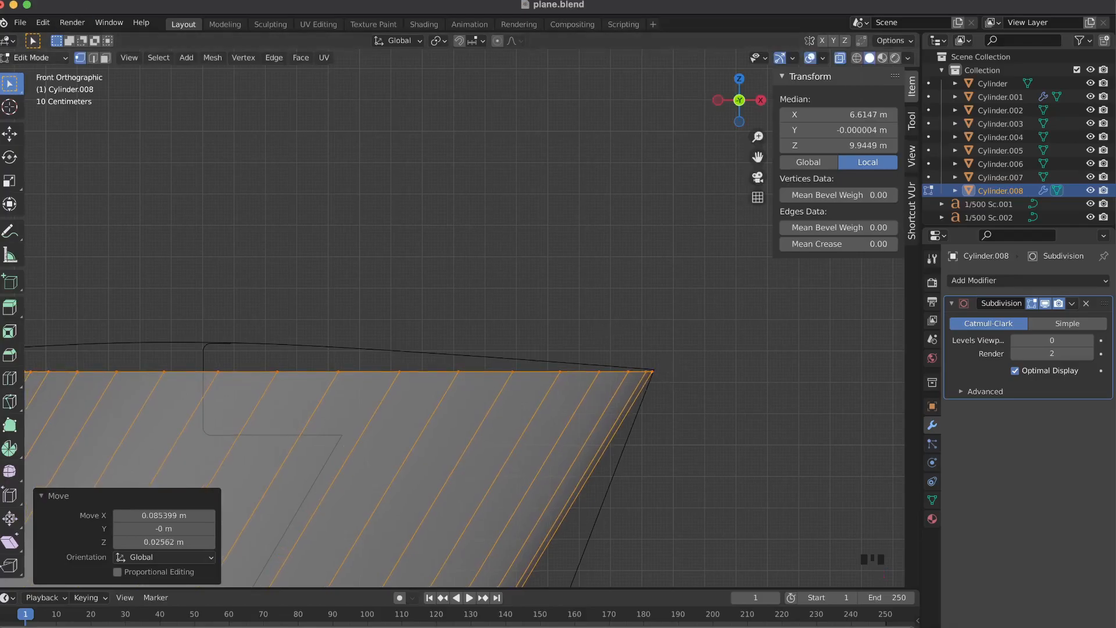
- Draw an annotation arrow pointing at the fin's rear tip corner and undo it
{"action": "left_click", "coordinate": [19, 190]}
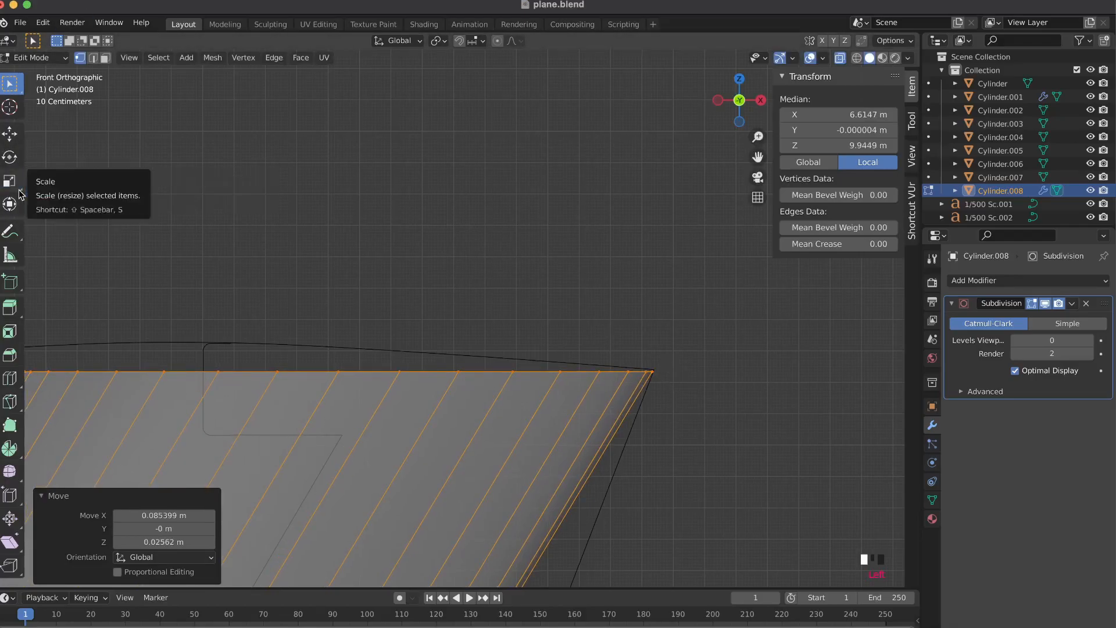
{"action": "left_click", "coordinate": [10, 182]}
{"action": "left_click", "coordinate": [10, 86]}
{"action": "left_click", "coordinate": [6, 230]}
{"action": "left_click", "coordinate": [653, 367]}
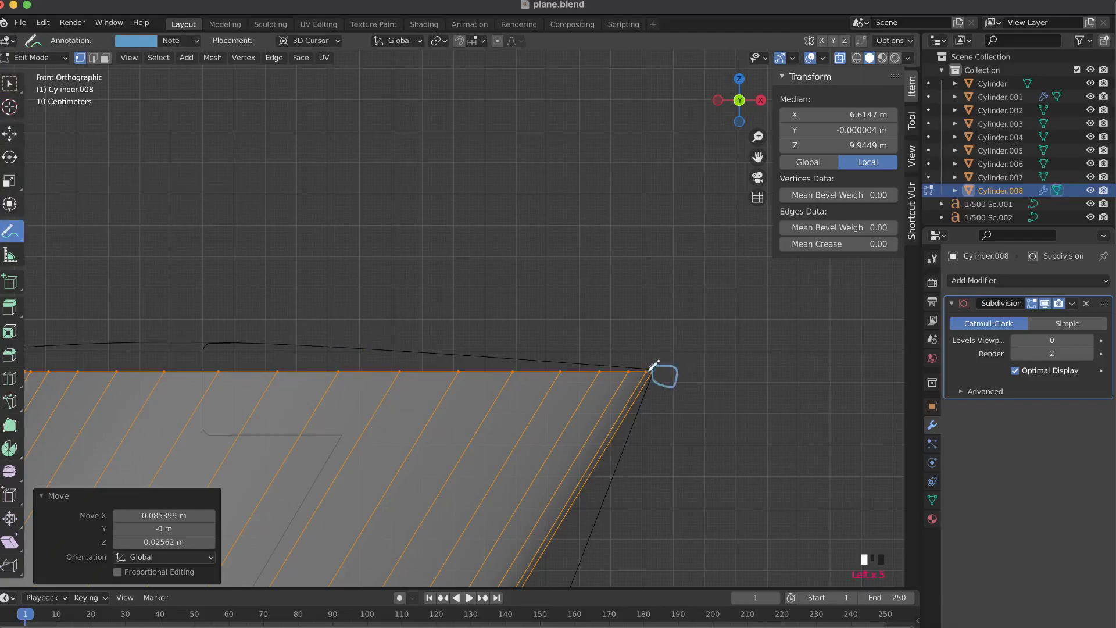
{"action": "left_click_drag", "start_coordinate": [698, 403], "coordinate": [658, 372]}
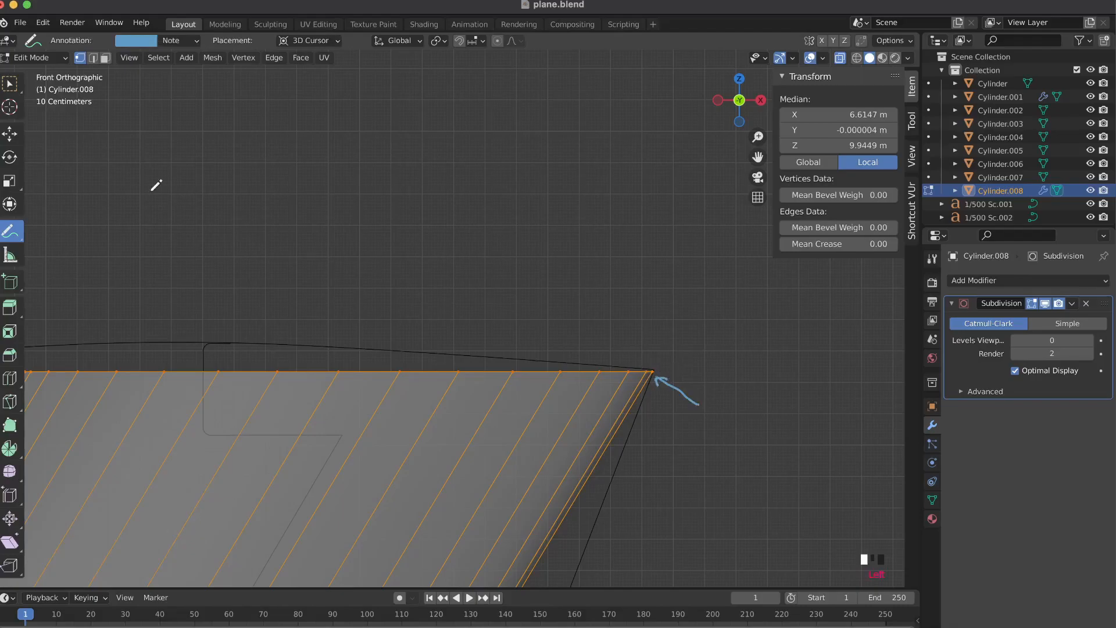
{"action": "left_click", "coordinate": [8, 85]}
{"action": "key", "text": "ctrl+z"}
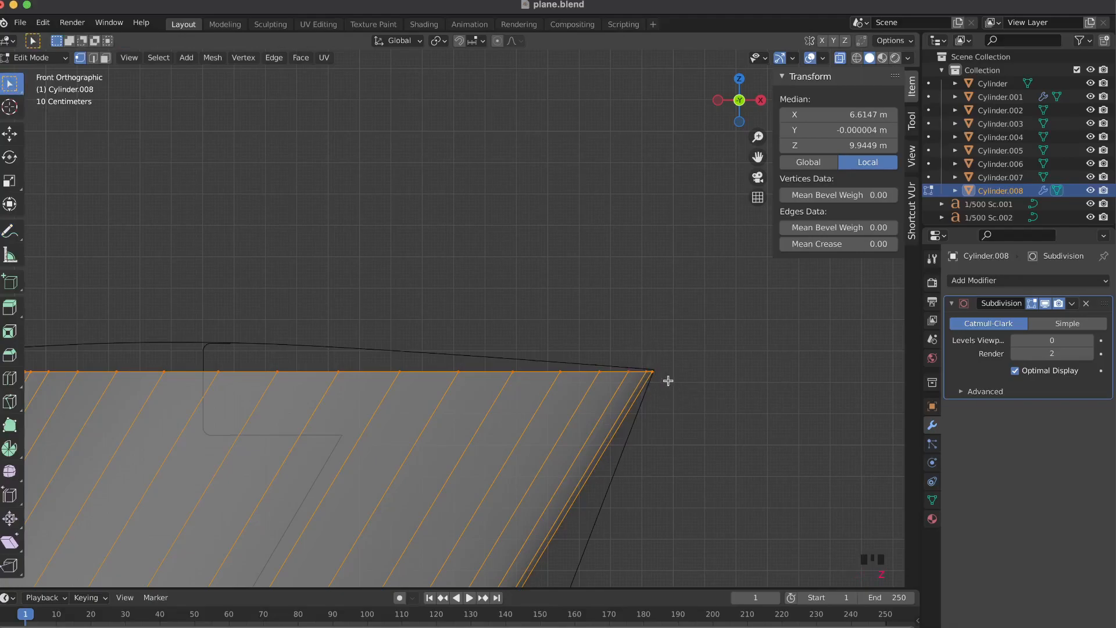
- Add three evenly spaced loop cuts across the slanted cylinder between its base and tip
{"action": "scroll", "coordinate": [680, 406], "scroll_direction": "left", "scroll_amount": 5, "text": "shift"}
{"action": "scroll", "coordinate": [680, 406], "scroll_direction": "down", "scroll_amount": 2}
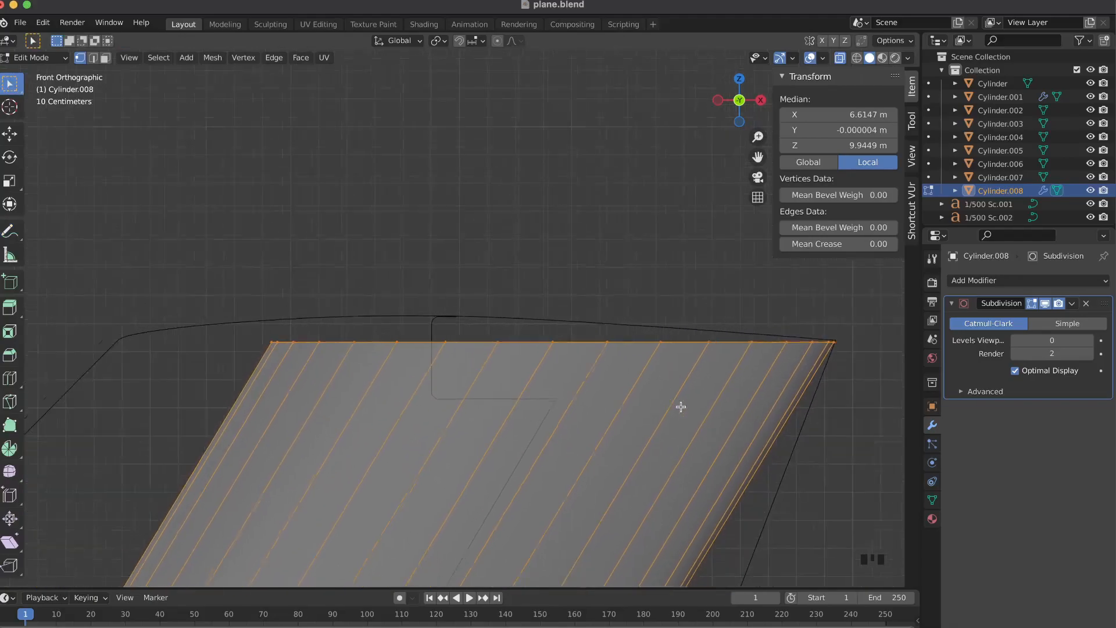
{"action": "scroll", "coordinate": [629, 384], "scroll_direction": "down", "scroll_amount": 5, "text": "shift"}
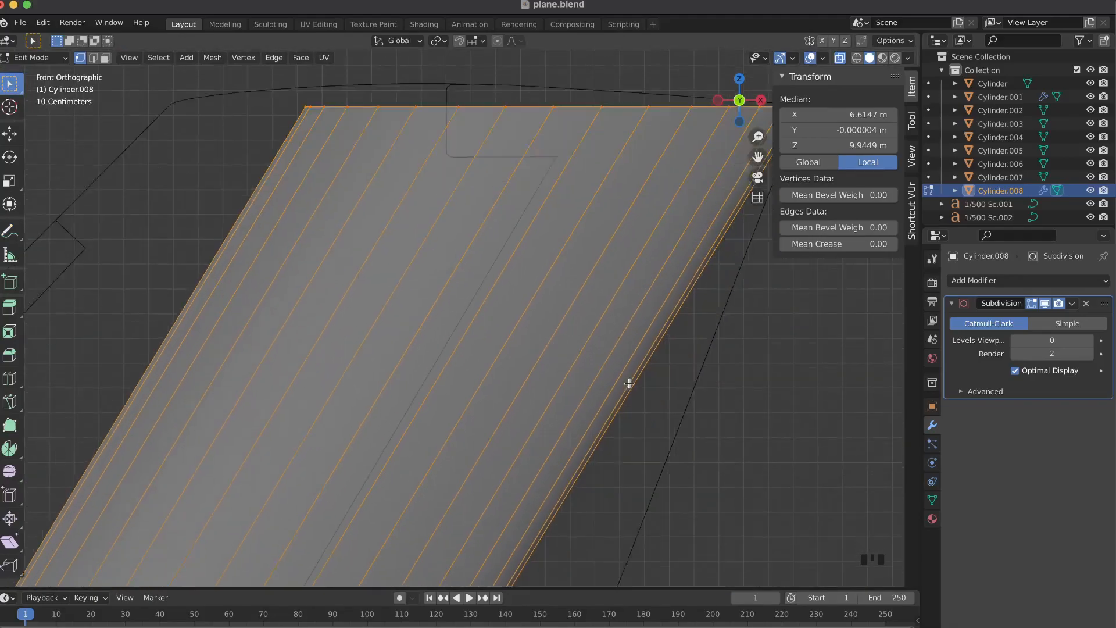
{"action": "scroll", "coordinate": [630, 391], "scroll_direction": "down", "scroll_amount": 3}
{"action": "scroll", "coordinate": [632, 394], "scroll_direction": "down", "scroll_amount": 4, "text": "shift"}
{"action": "scroll", "coordinate": [632, 394], "scroll_direction": "down", "scroll_amount": 4}
{"action": "scroll", "coordinate": [632, 394], "scroll_direction": "down", "scroll_amount": 4, "text": "shift"}
{"action": "scroll", "coordinate": [633, 393], "scroll_direction": "down", "scroll_amount": 1}
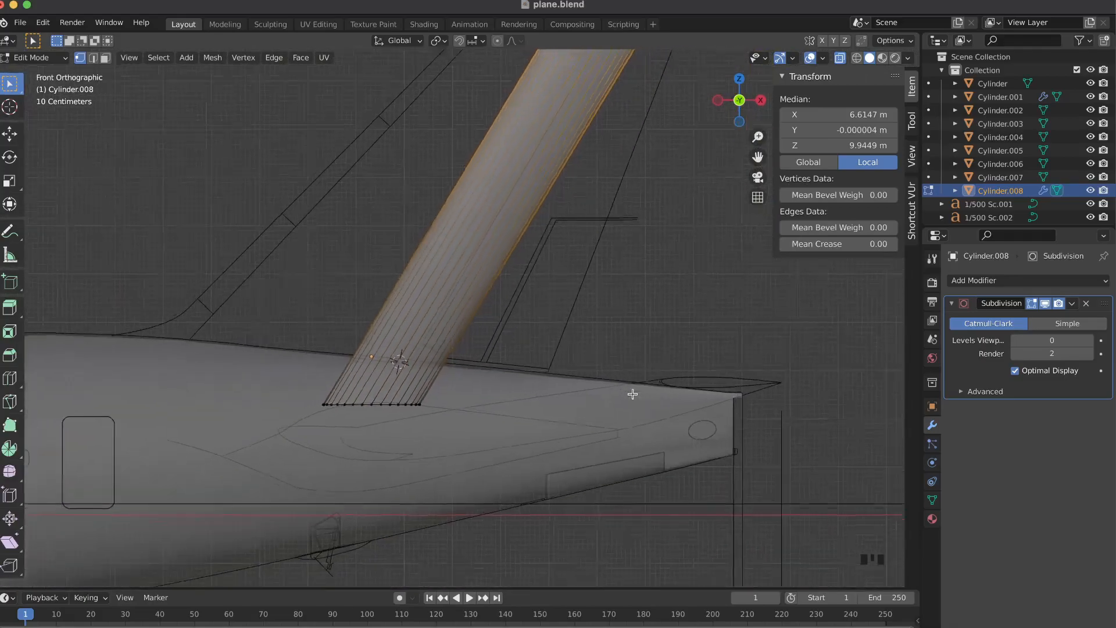
{"action": "scroll", "coordinate": [632, 393], "scroll_direction": "up", "scroll_amount": 3, "text": "shift"}
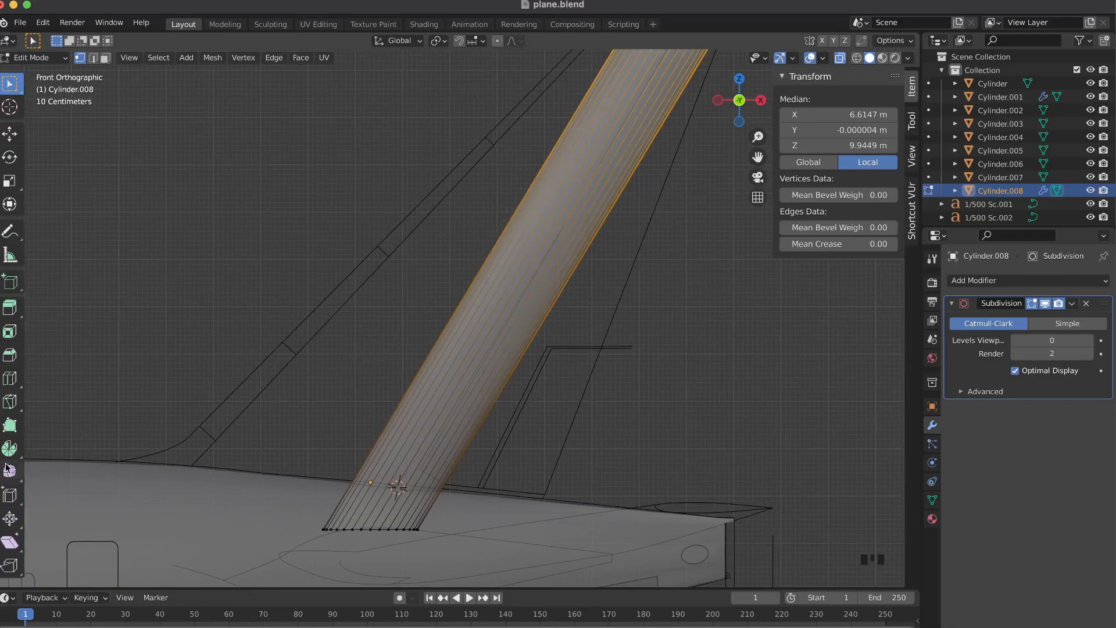
{"action": "left_click", "coordinate": [515, 251]}
{"action": "right_click", "coordinate": [515, 251]}
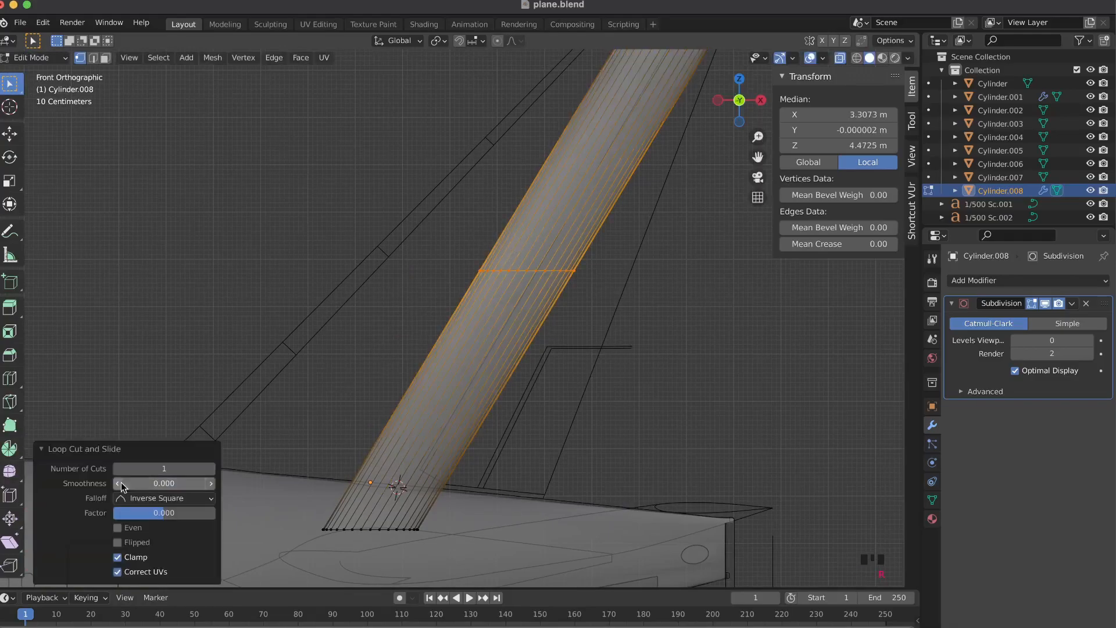
{"action": "left_click", "coordinate": [64, 449]}
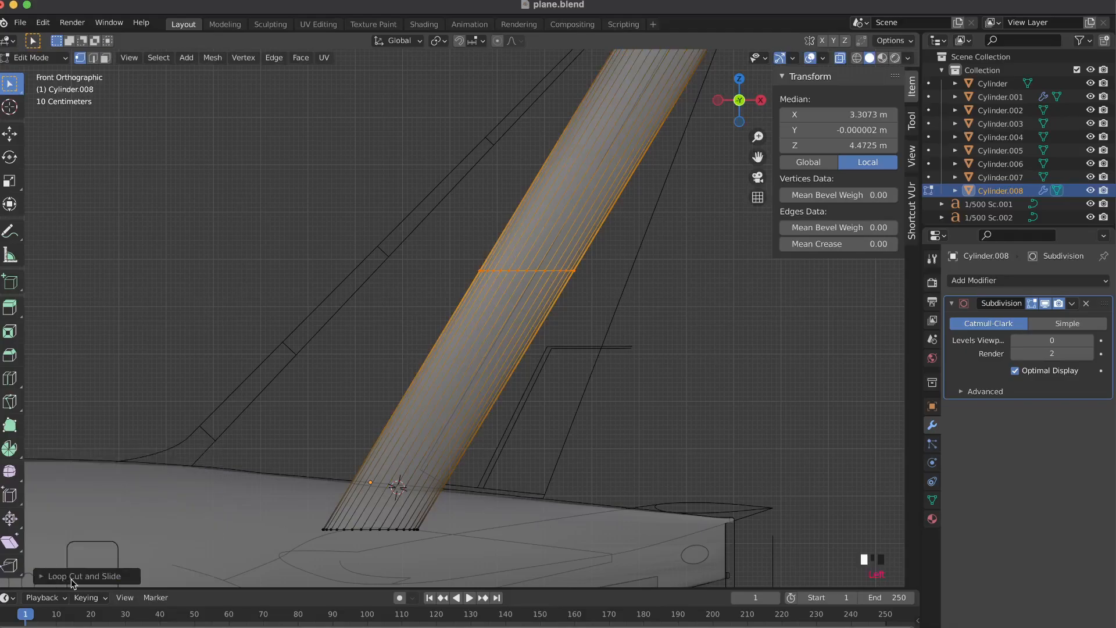
{"action": "left_click", "coordinate": [73, 578]}
{"action": "left_click", "coordinate": [212, 468]}
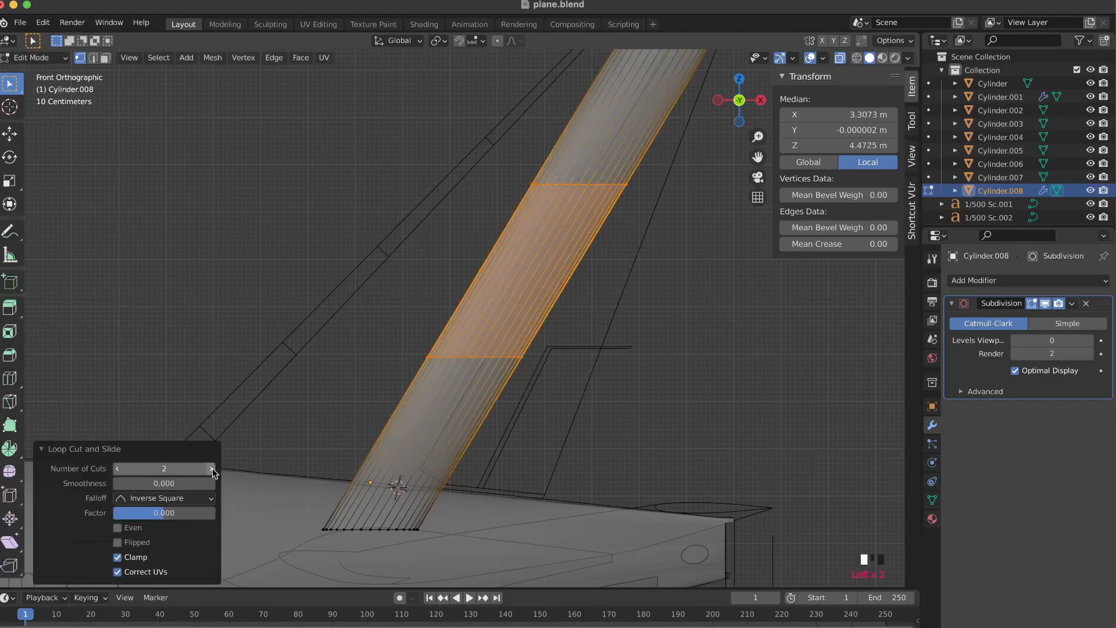
{"action": "left_click", "coordinate": [212, 469]}
{"action": "left_click", "coordinate": [510, 366]}
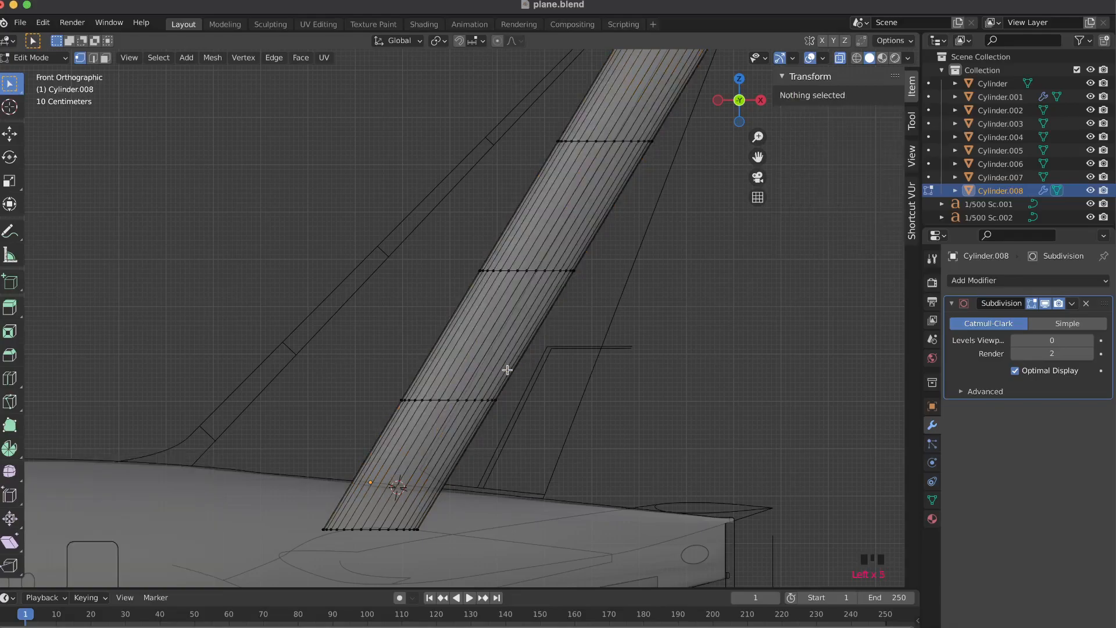
- Scale the lowest loop cut by 2.748 along X and move it about -0.46 m in X
{"action": "scroll", "coordinate": [508, 368], "scroll_direction": "up", "scroll_amount": 3}
{"action": "left_click_drag", "start_coordinate": [369, 323], "coordinate": [618, 423]}
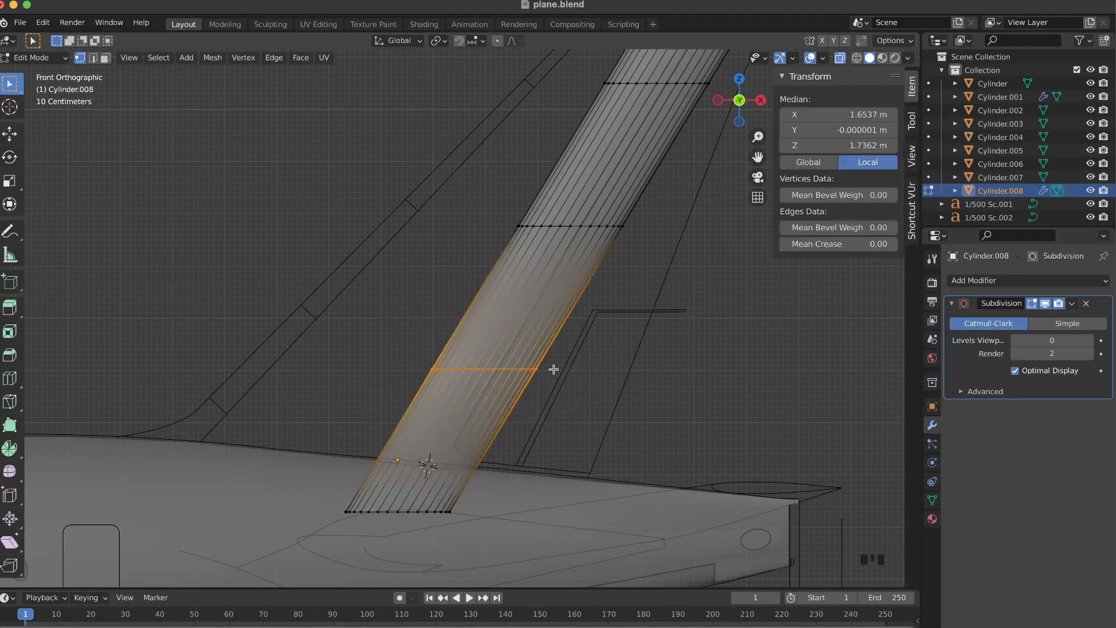
{"action": "key", "text": "s"}
{"action": "key", "text": "x"}
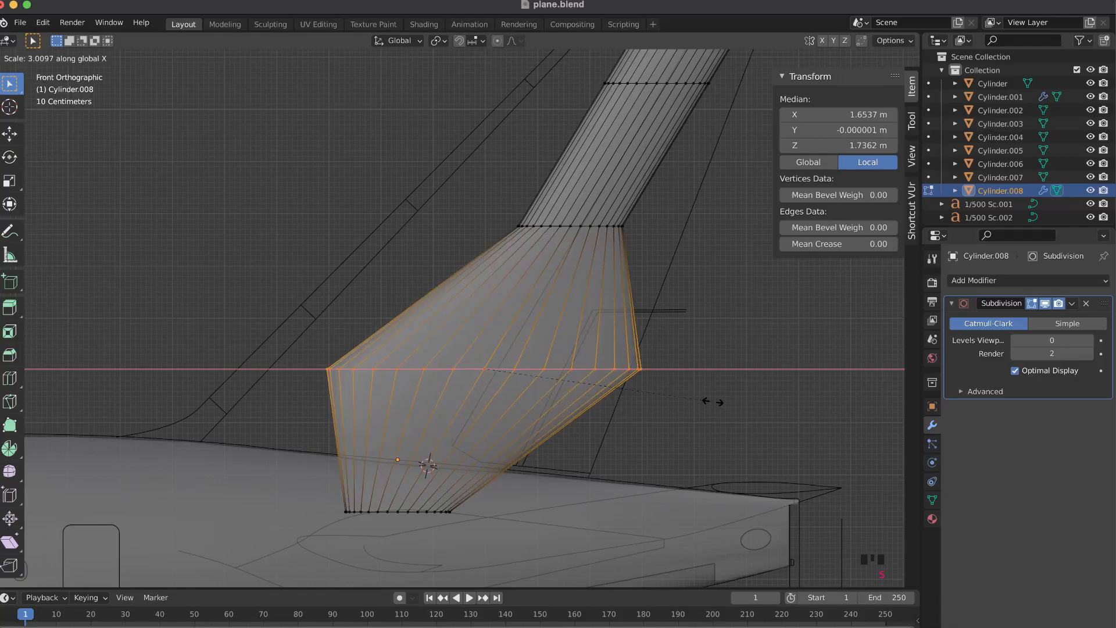
{"action": "left_click", "coordinate": [693, 401]}
{"action": "key", "text": "g"}
{"action": "key", "text": "x"}
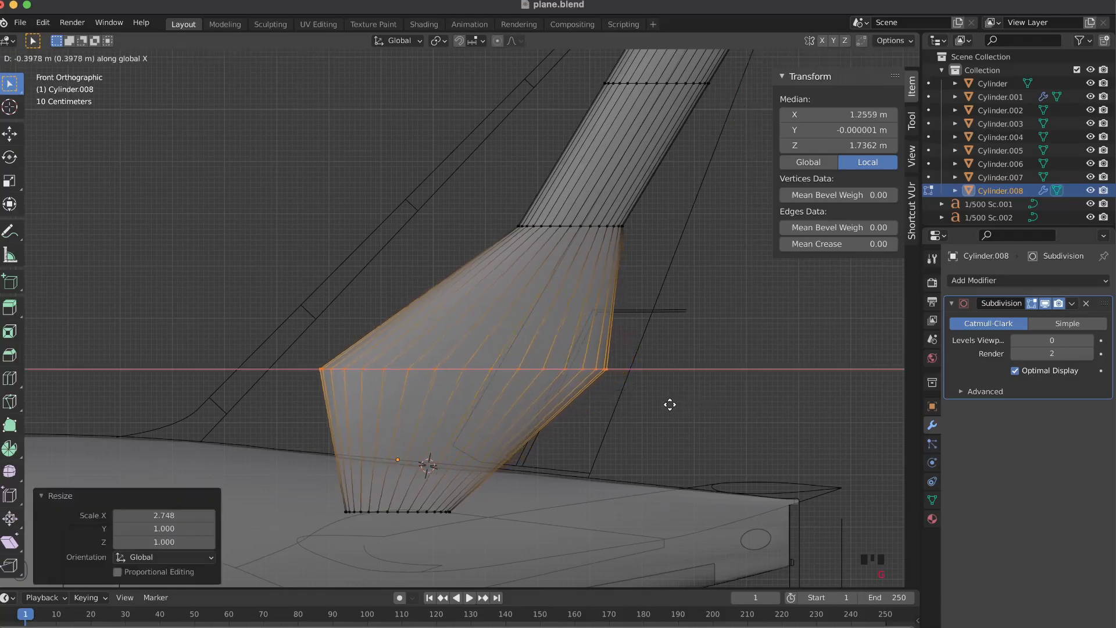
{"action": "left_click", "coordinate": [669, 401]}
- Scale the lowest loop cut by a further 1.173 along X and shift it toward the fin's leading edge
{"action": "key", "text": "s"}
{"action": "key", "text": "x"}
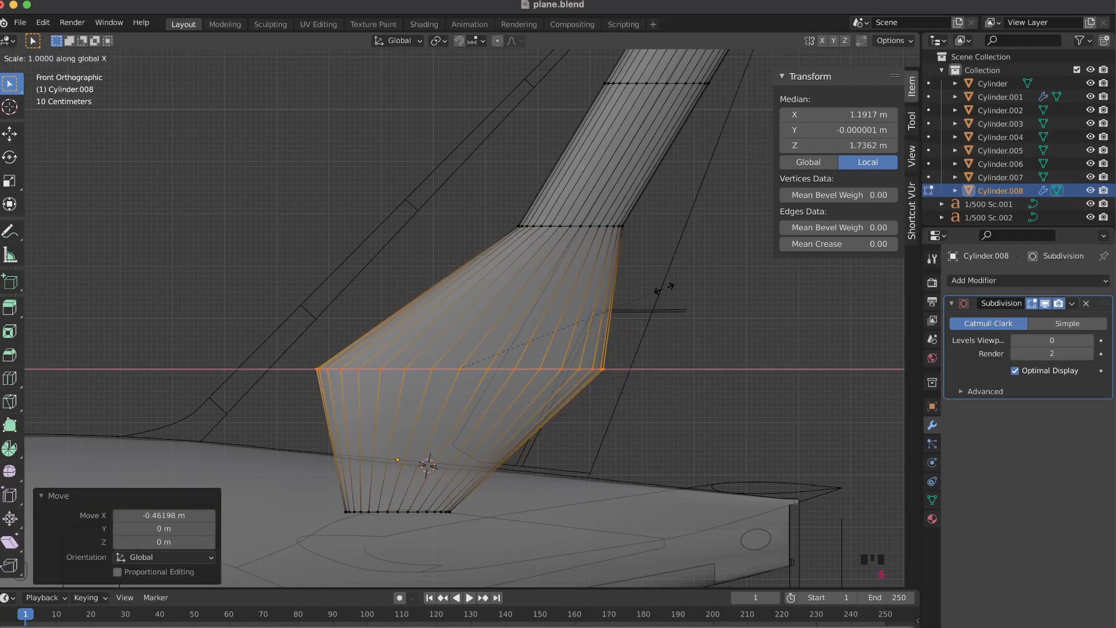
{"action": "left_click", "coordinate": [706, 294]}
{"action": "key", "text": "g"}
{"action": "key", "text": "x"}
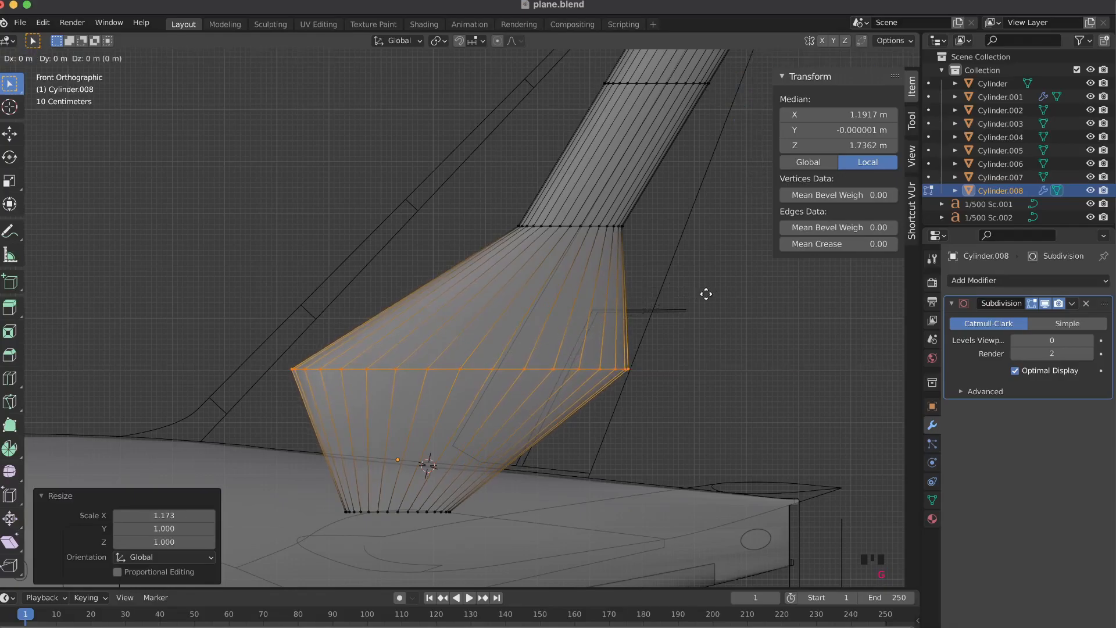
{"action": "left_click", "coordinate": [688, 295]}
- Widen the lowest loop cut along X to span the fin outline, moving it about -0.18 m in X between scalings
{"action": "key", "text": "s"}
{"action": "key", "text": "x"}
{"action": "key", "text": "g"}
{"action": "key", "text": "x"}
{"action": "left_click", "coordinate": [714, 291]}
{"action": "key", "text": "s"}
{"action": "key", "text": "x"}
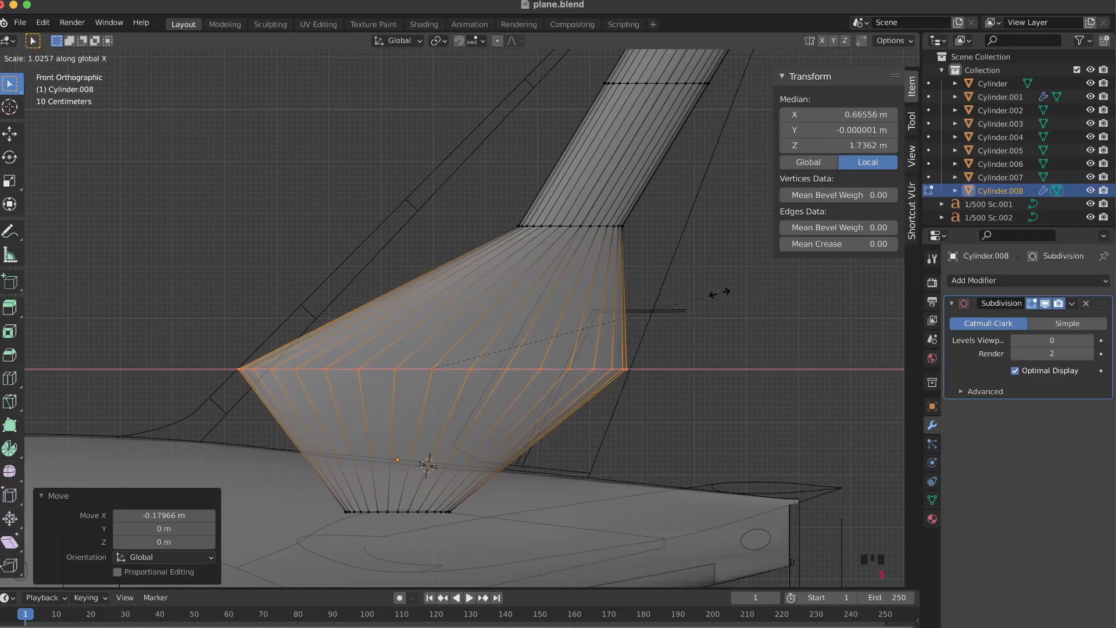
{"action": "left_click", "coordinate": [722, 293]}
- Fine-tune the lowest loop cut's X position on the fin outline, ending with a nudge of about 0.013 m
{"action": "key", "text": "g"}
{"action": "key", "text": "x"}
{"action": "left_click", "coordinate": [721, 294]}
{"action": "key", "text": "s"}
{"action": "key", "text": "x"}
{"action": "key", "text": "Escape"}
{"action": "key", "text": "g"}
{"action": "key", "text": "x"}
{"action": "left_click", "coordinate": [716, 293]}
{"action": "key", "text": "g"}
{"action": "key", "text": "x"}
{"action": "left_click", "coordinate": [717, 293]}
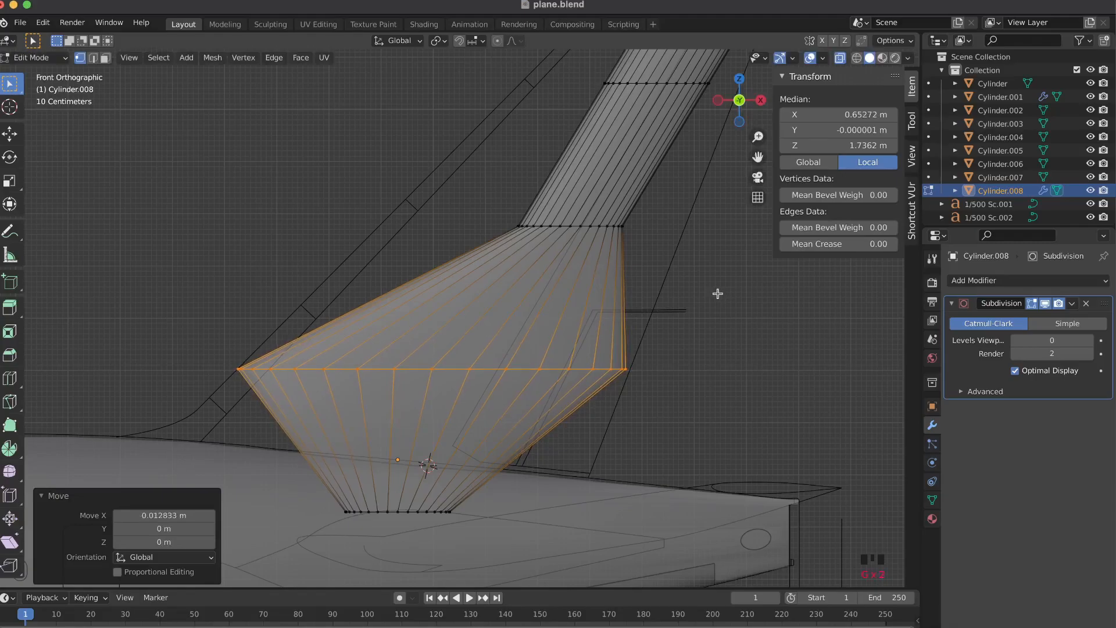
- Shift and slightly rescale the lowest loop cut along X so both ends meet the fin's leading and trailing edges
{"action": "key", "text": "g"}
{"action": "key", "text": "x"}
{"action": "left_click", "coordinate": [718, 294]}
{"action": "key", "text": "s"}
{"action": "key", "text": "x"}
{"action": "left_click", "coordinate": [722, 294]}
{"action": "key", "text": "g"}
{"action": "key", "text": "x"}
{"action": "left_click", "coordinate": [723, 294]}
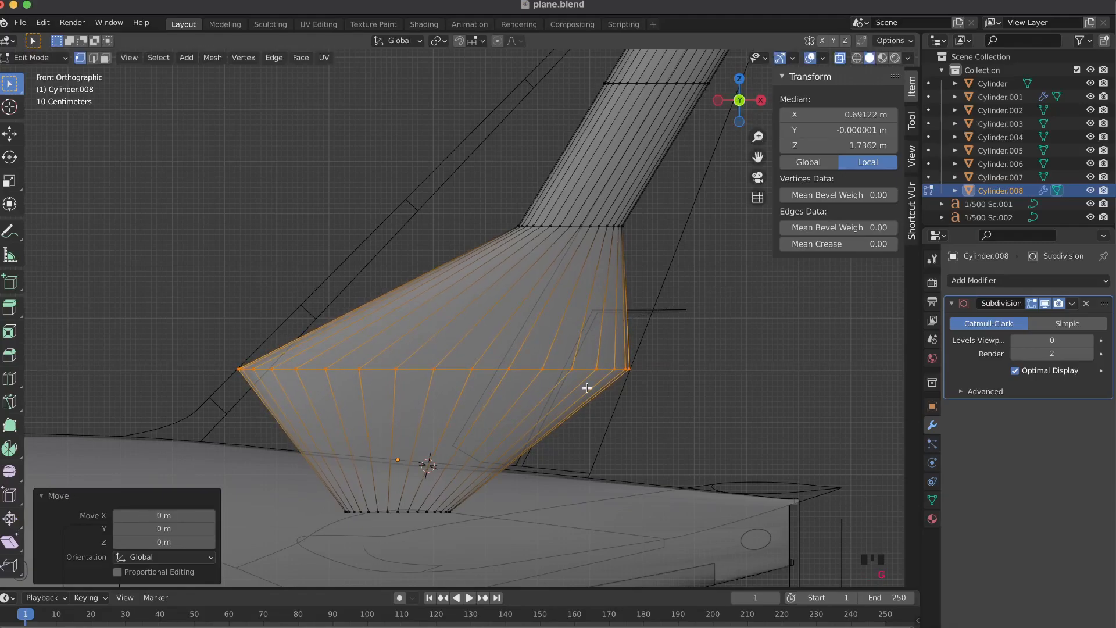
- Scale the cylinder's bottom vertices inside the fuselage by 3.311 along X
{"action": "scroll", "coordinate": [587, 388], "scroll_direction": "up", "scroll_amount": 1}
{"action": "scroll", "coordinate": [592, 384], "scroll_direction": "down", "scroll_amount": 3, "text": "shift"}
{"action": "scroll", "coordinate": [592, 383], "scroll_direction": "down", "scroll_amount": 1}
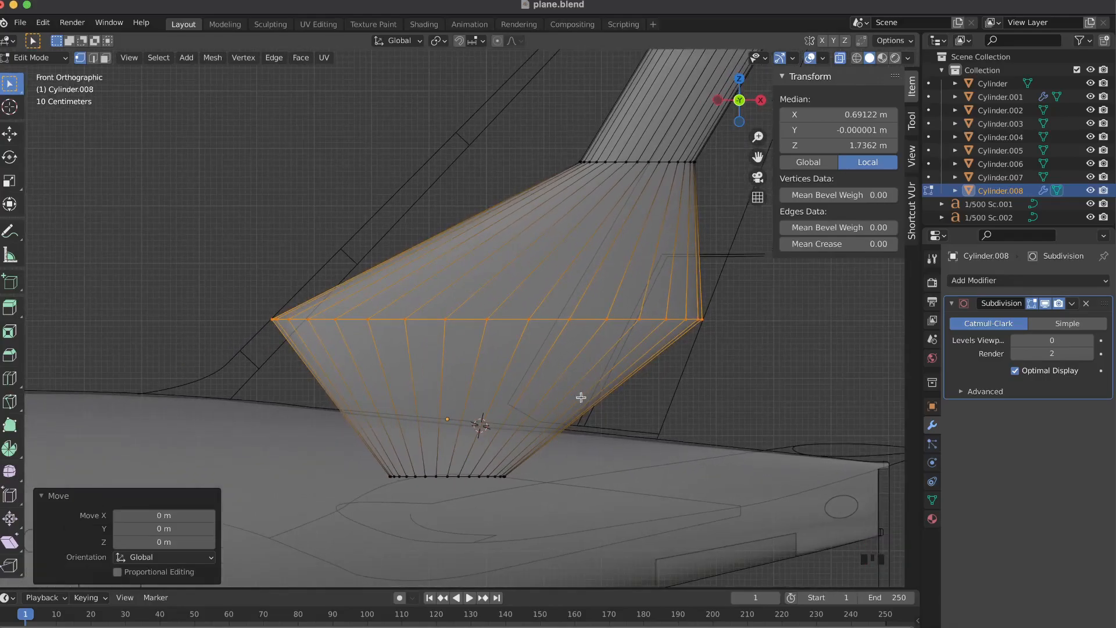
{"action": "left_click_drag", "start_coordinate": [336, 428], "coordinate": [619, 534]}
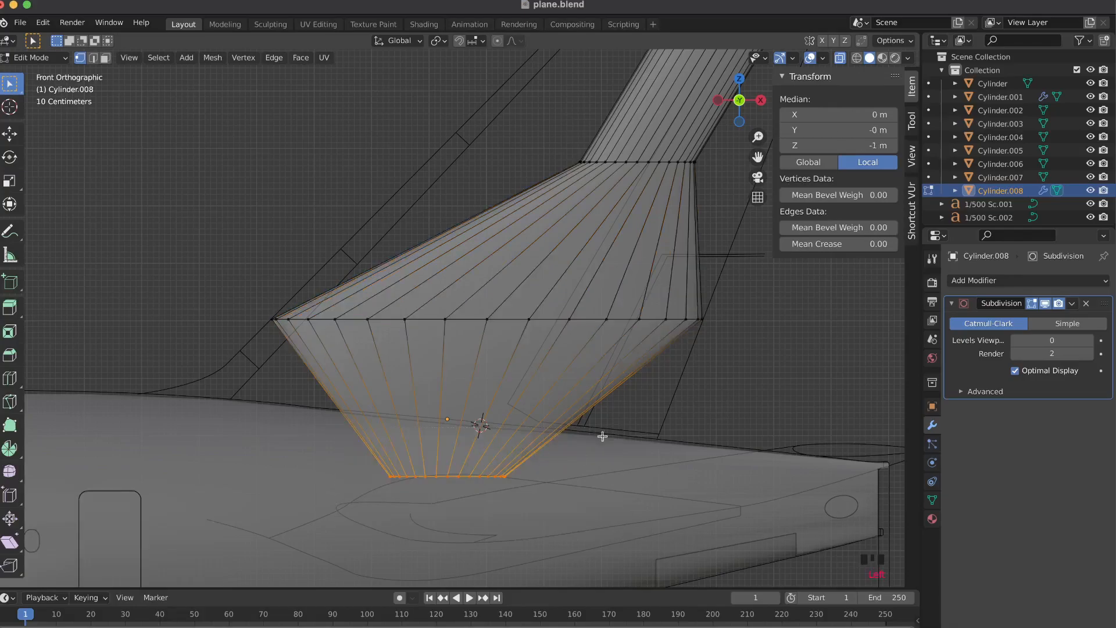
{"action": "key", "text": "s"}
{"action": "key", "text": "x"}
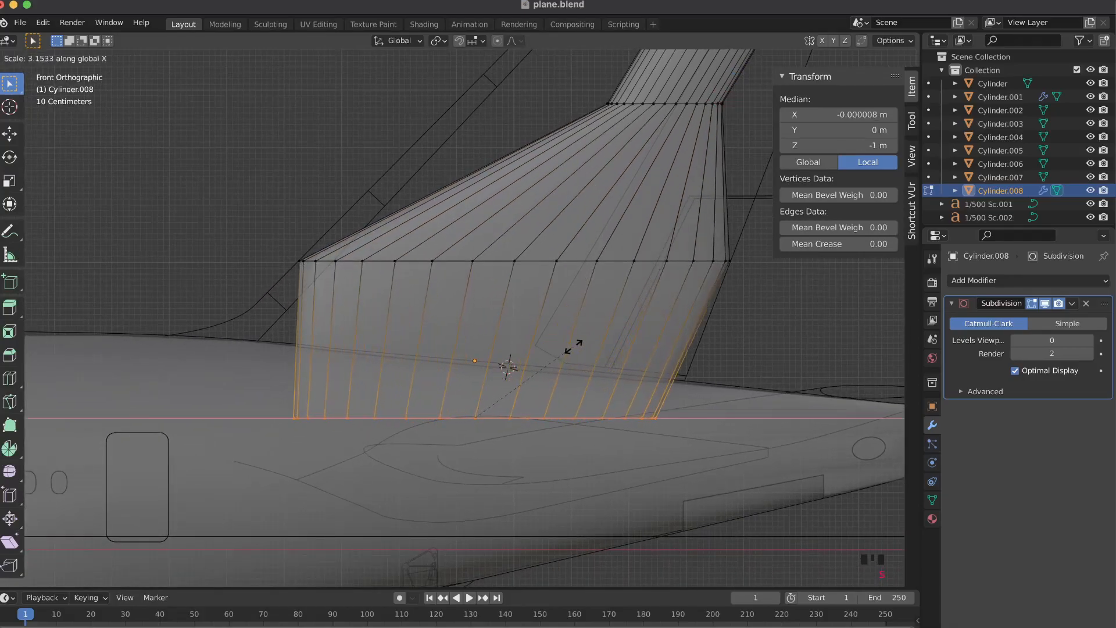
{"action": "left_click", "coordinate": [580, 348]}
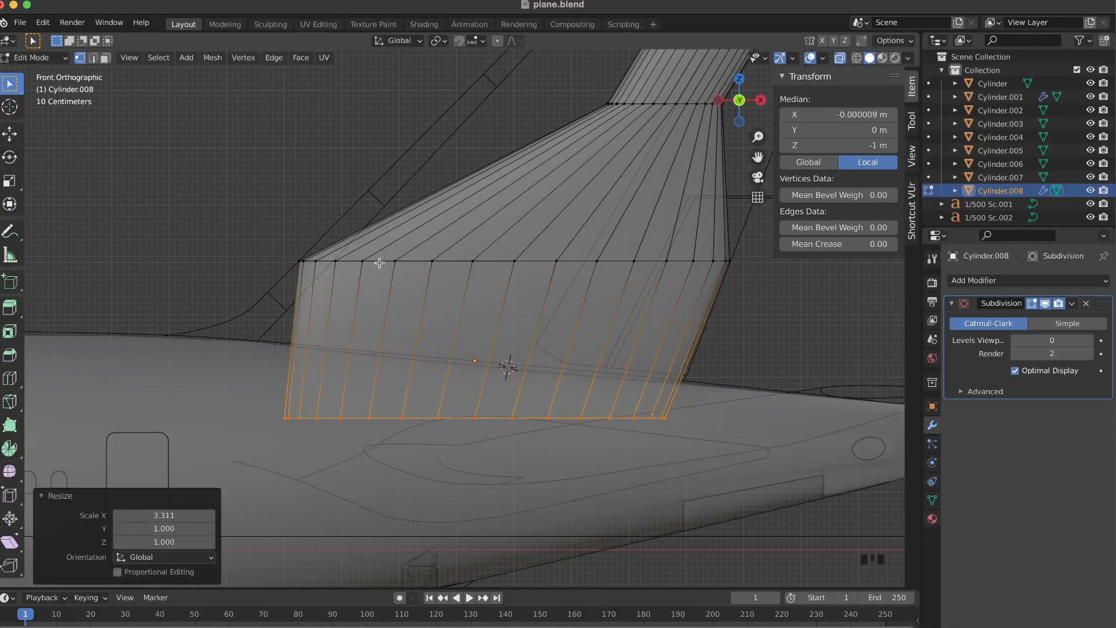
{"action": "left_click", "coordinate": [9, 232]}
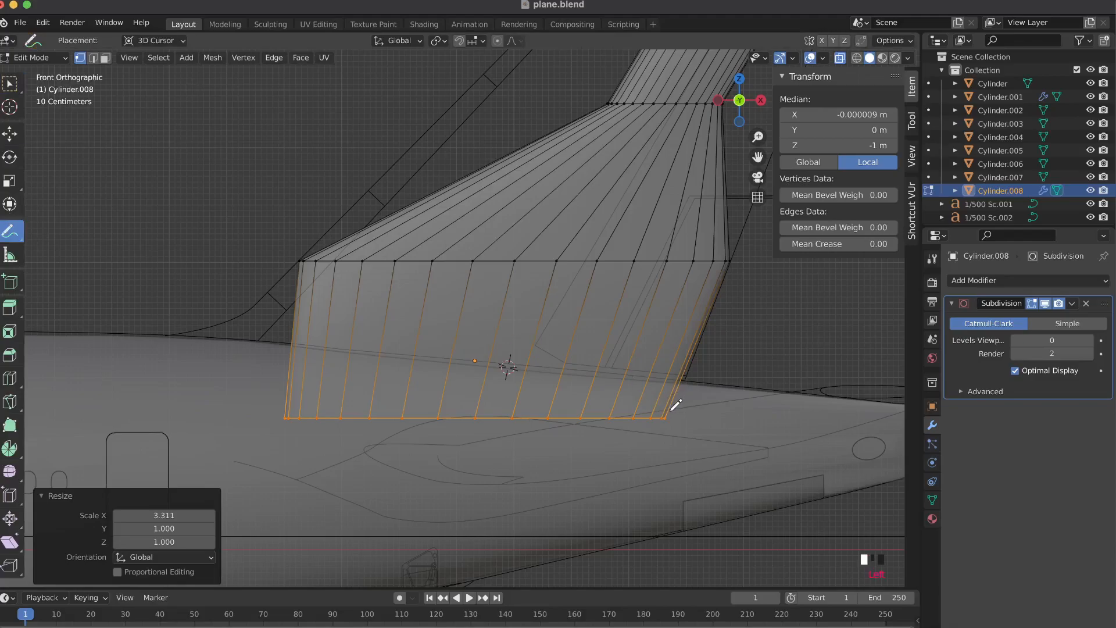
{"action": "left_click_drag", "start_coordinate": [666, 413], "coordinate": [685, 375]}
{"action": "key", "text": "ctrl+z"}
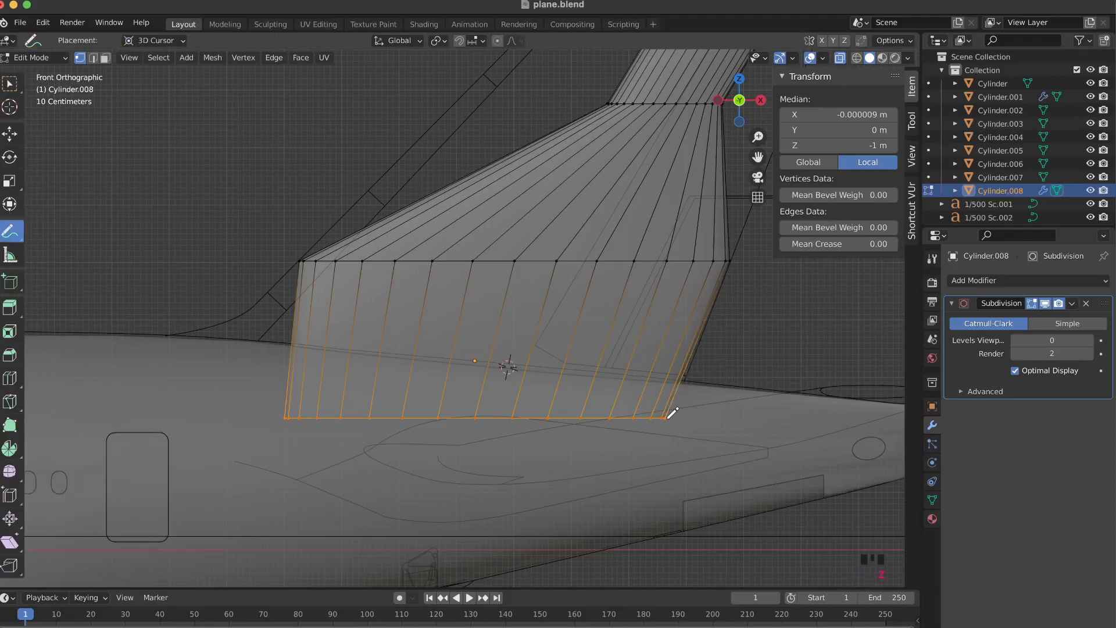
{"action": "left_click", "coordinate": [705, 375]}
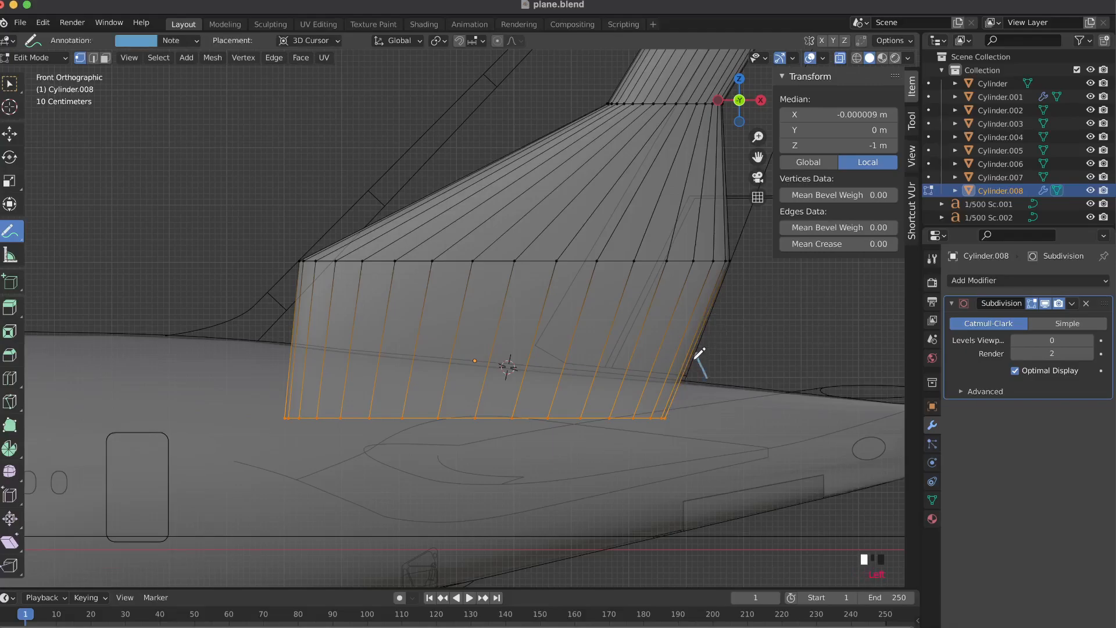
{"action": "key", "text": "ctrl+z"}
{"action": "mouse_move", "coordinate": [705, 369]}
{"action": "left_mouse_down"}
{"action": "mouse_move", "coordinate": [705, 348]}
{"action": "mouse_move", "coordinate": [724, 348]}
{"action": "left_mouse_up"}
{"action": "key", "text": "ctrl+z"}
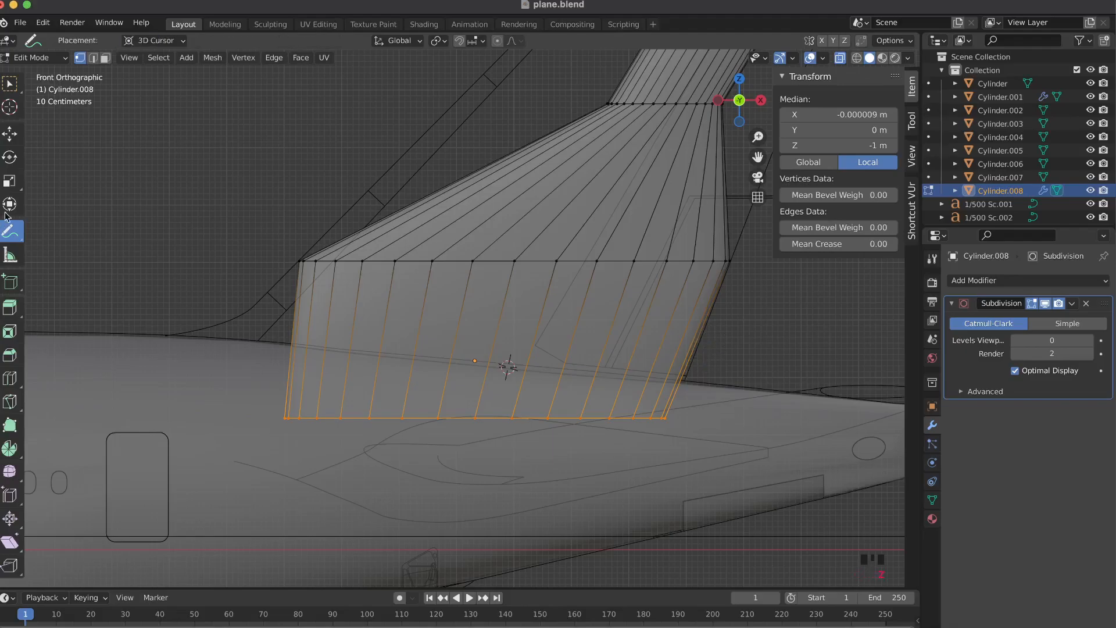
{"action": "left_click", "coordinate": [9, 83]}
- Scale the fin's bottom vertices by 1.024 along X and move them -0.292 m in X
{"action": "key", "text": "s"}
{"action": "key", "text": "x"}
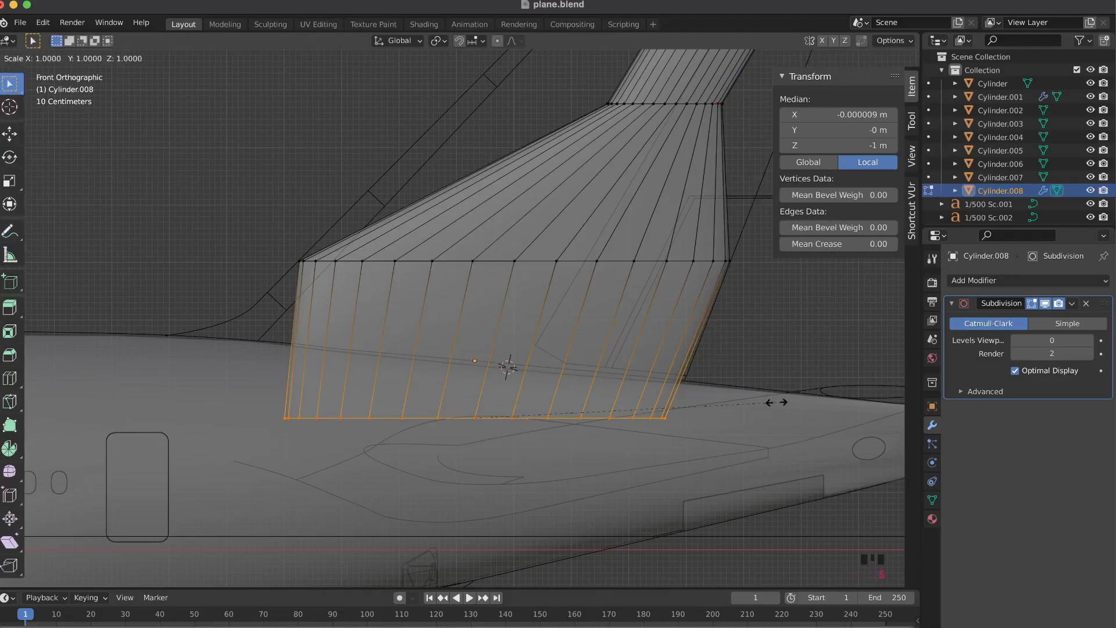
{"action": "left_click", "coordinate": [783, 404]}
{"action": "key", "text": "g"}
{"action": "key", "text": "x"}
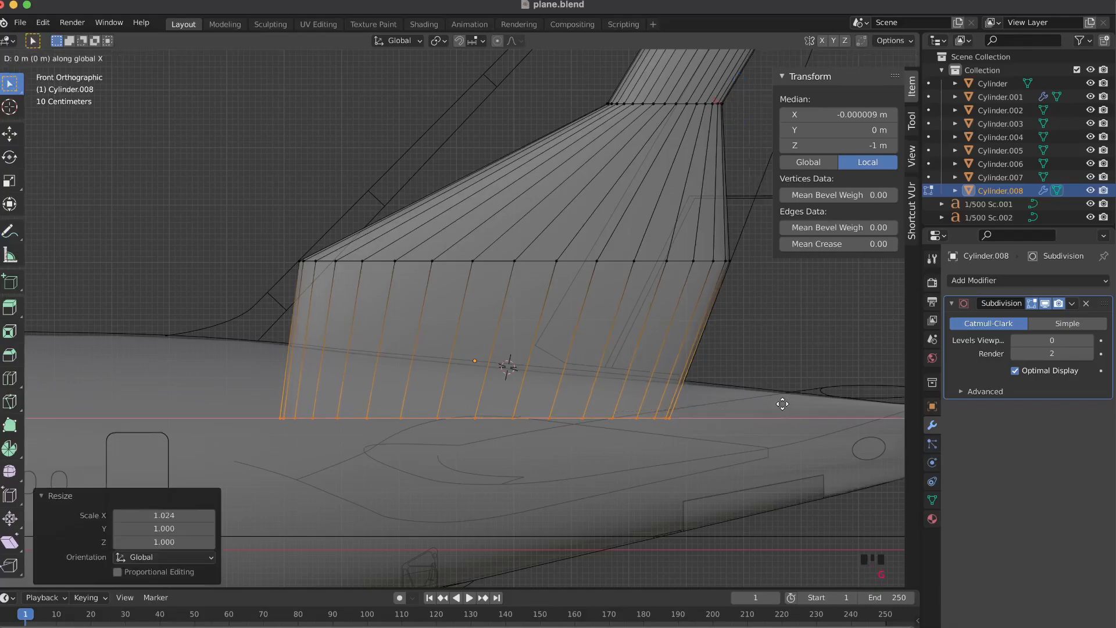
{"action": "left_click", "coordinate": [767, 403]}
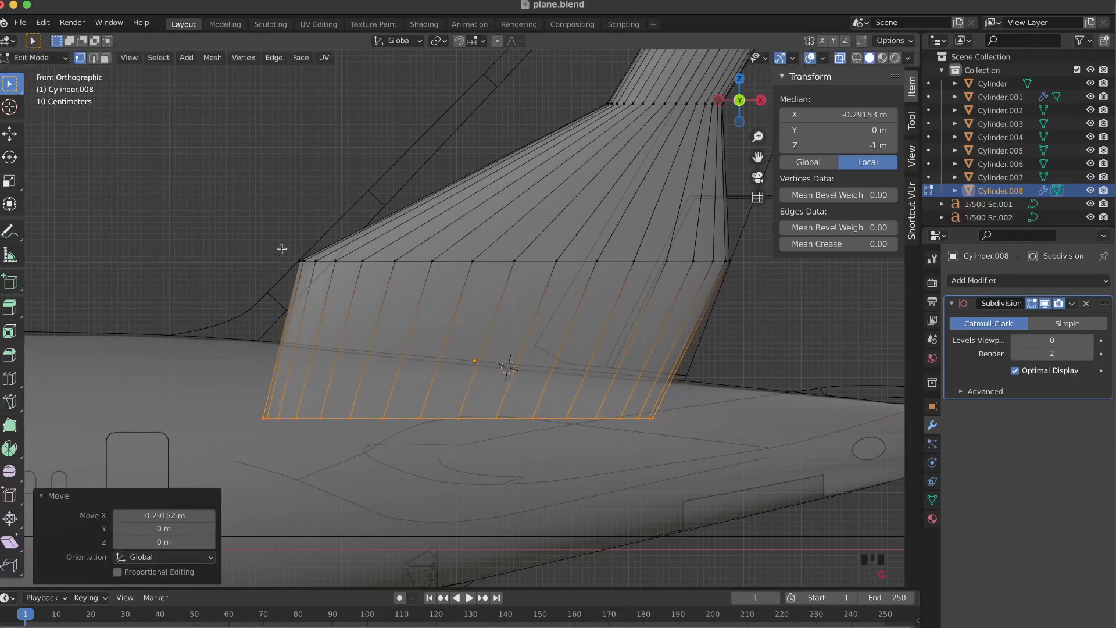
{"action": "left_click", "coordinate": [10, 231]}
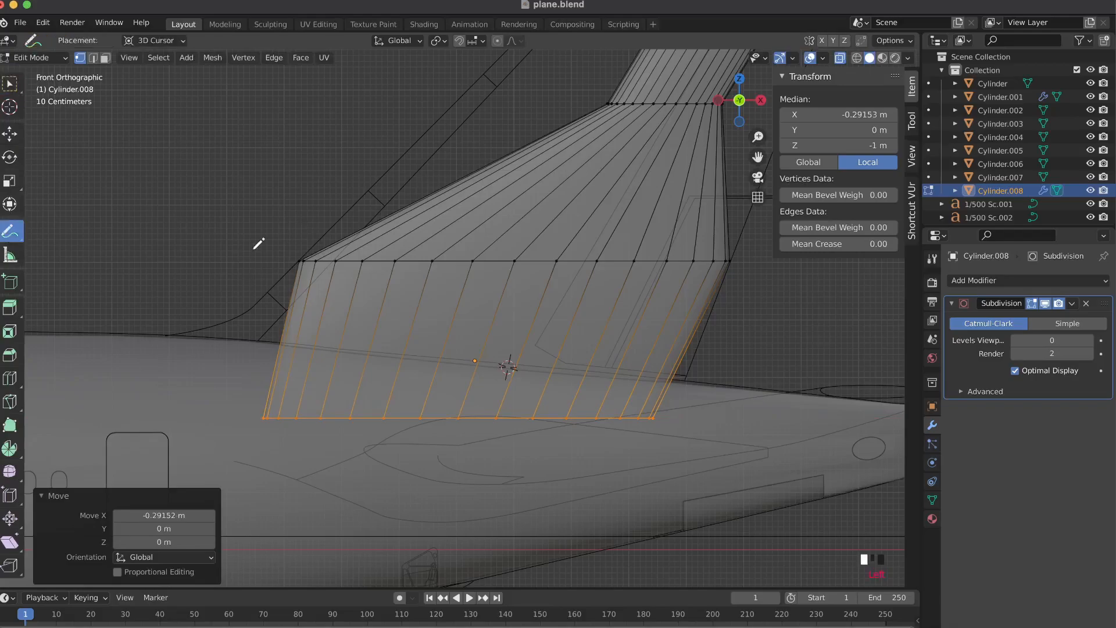
{"action": "left_click_drag", "start_coordinate": [244, 284], "coordinate": [277, 352]}
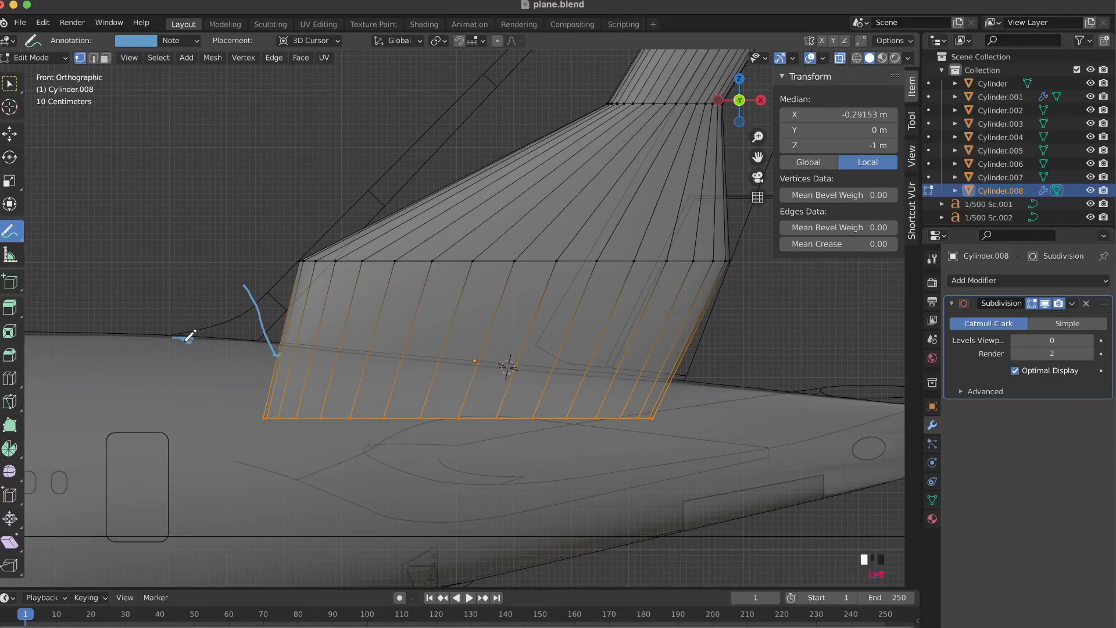
{"action": "key", "text": "super+z"}
{"action": "key", "text": "super+z"}
{"action": "key", "text": "super+z"}
{"action": "left_click", "coordinate": [10, 83]}
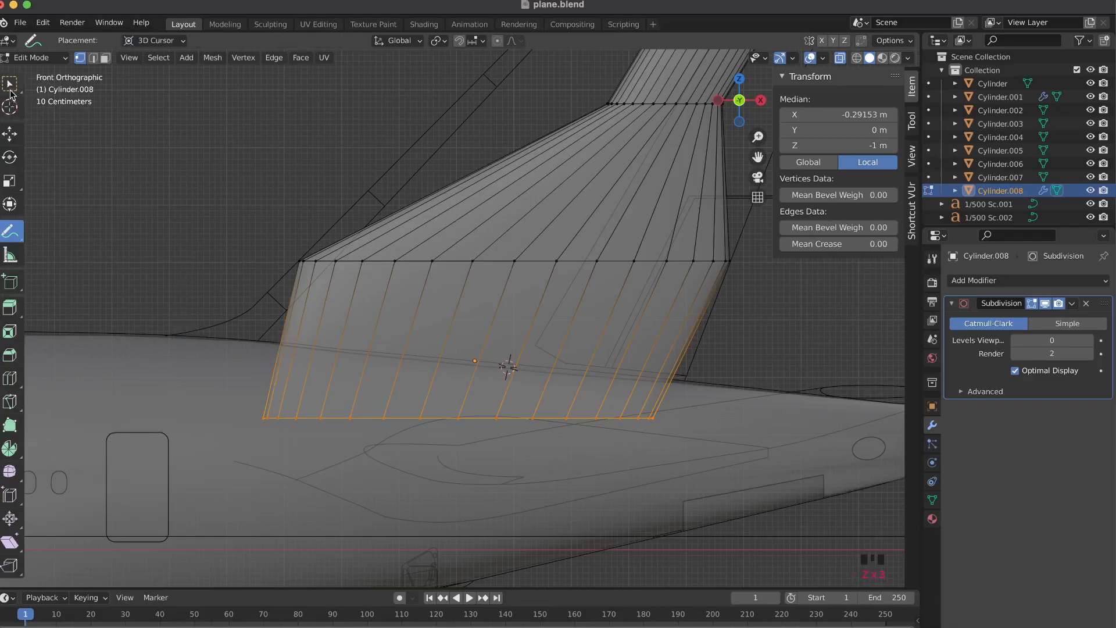
- Shift the fin's bottom vertices -0.781 m and another -0.28 m in X, widening them along X between the moves
{"action": "key", "text": "g"}
{"action": "key", "text": "x"}
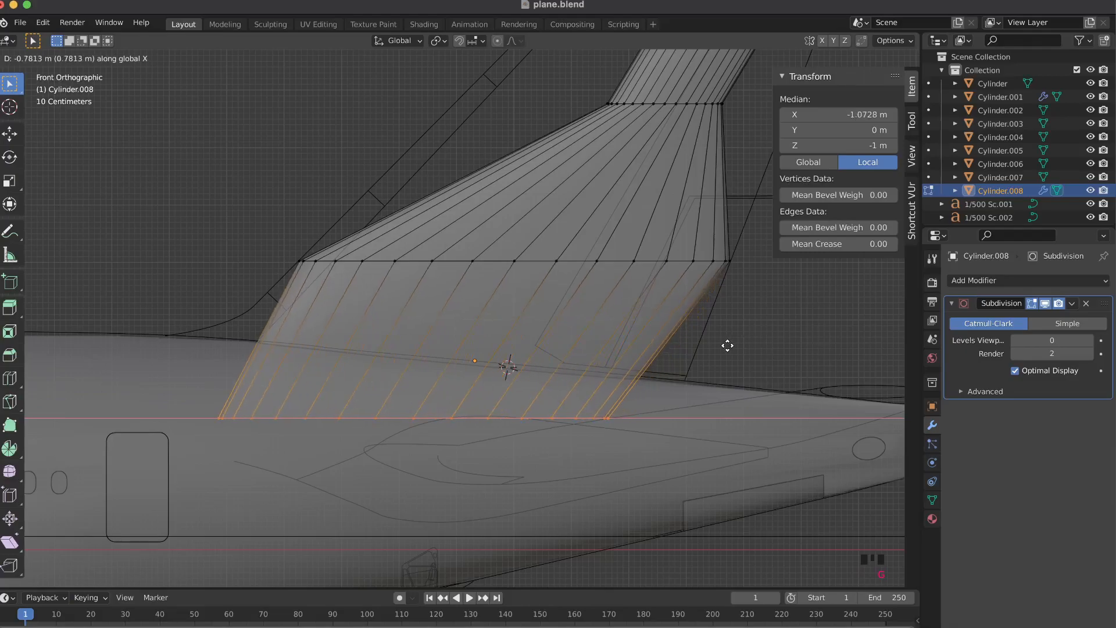
{"action": "left_click", "coordinate": [725, 344]}
{"action": "key", "text": "s"}
{"action": "key", "text": "x"}
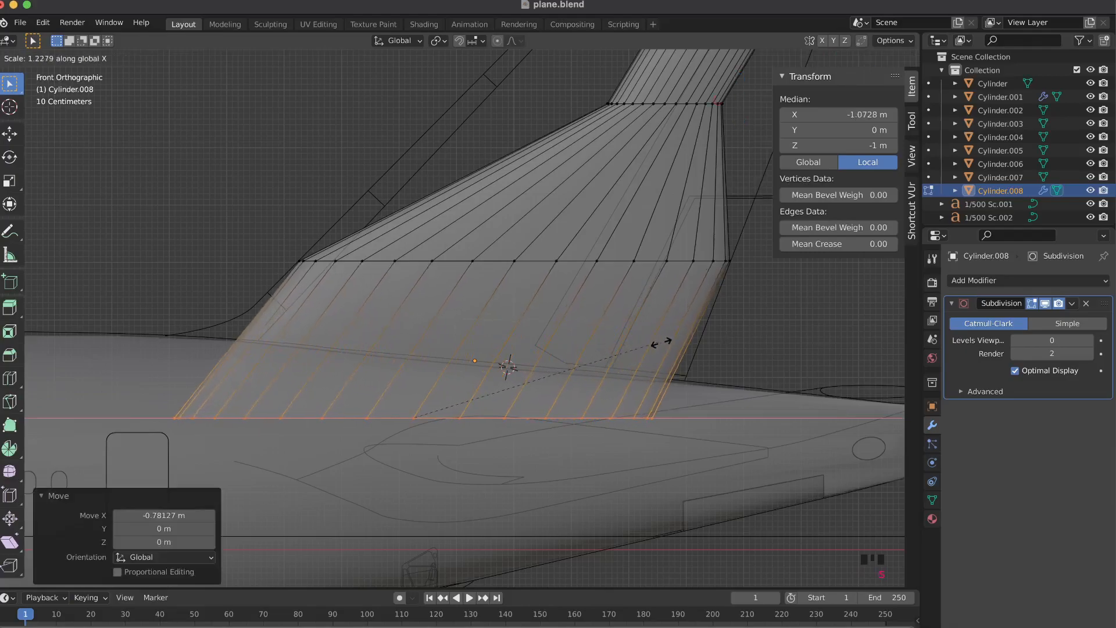
{"action": "key", "text": "Escape"}
{"action": "key", "text": "g"}
{"action": "key", "text": "x"}
{"action": "left_click", "coordinate": [662, 346]}
{"action": "key", "text": "x"}
{"action": "left_click", "coordinate": [703, 323]}
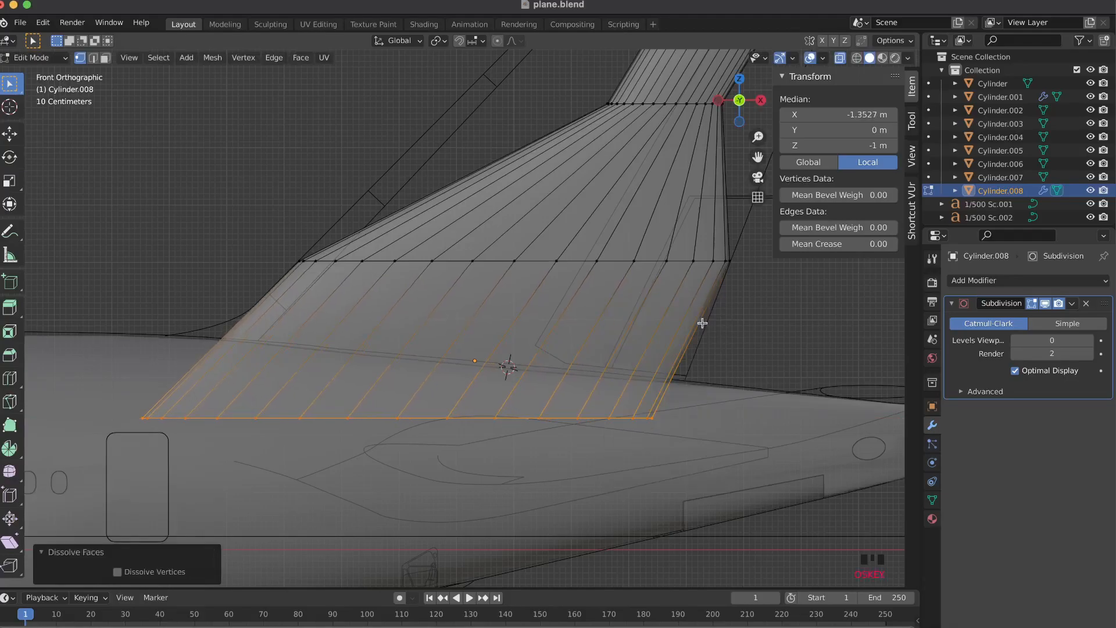
{"action": "key", "text": "ctrl+z"}
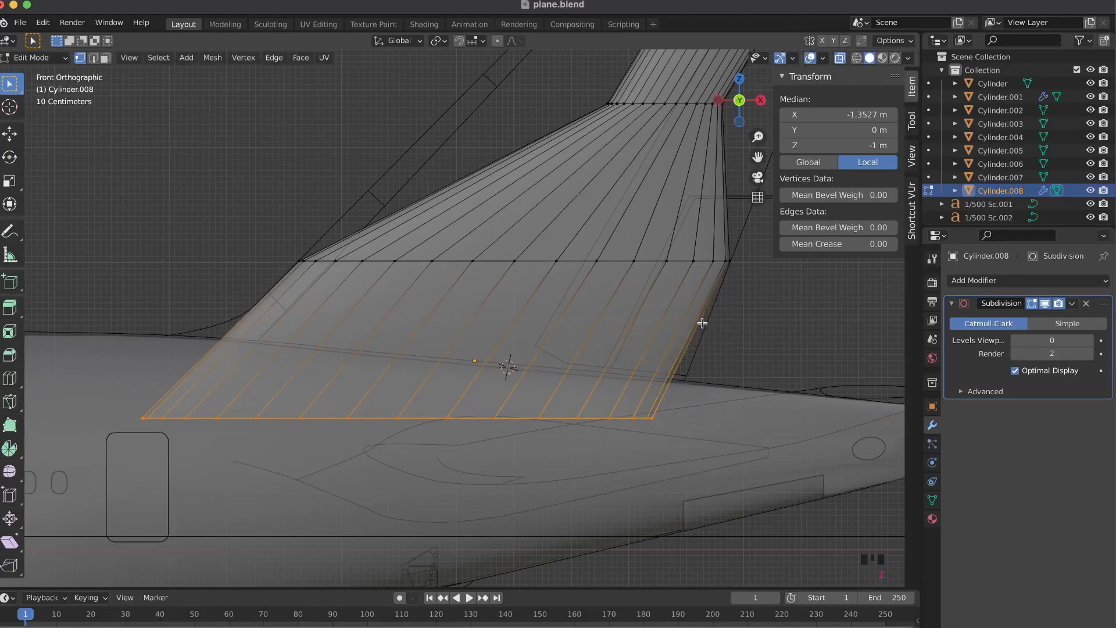
{"action": "key", "text": "ctrl+z"}
{"action": "key", "text": "ctrl+shift+z"}
- Scale the fin's bottom vertices by 1.067 along X and raise them 0.56 m along Z
{"action": "key", "text": "s"}
{"action": "key", "text": "x"}
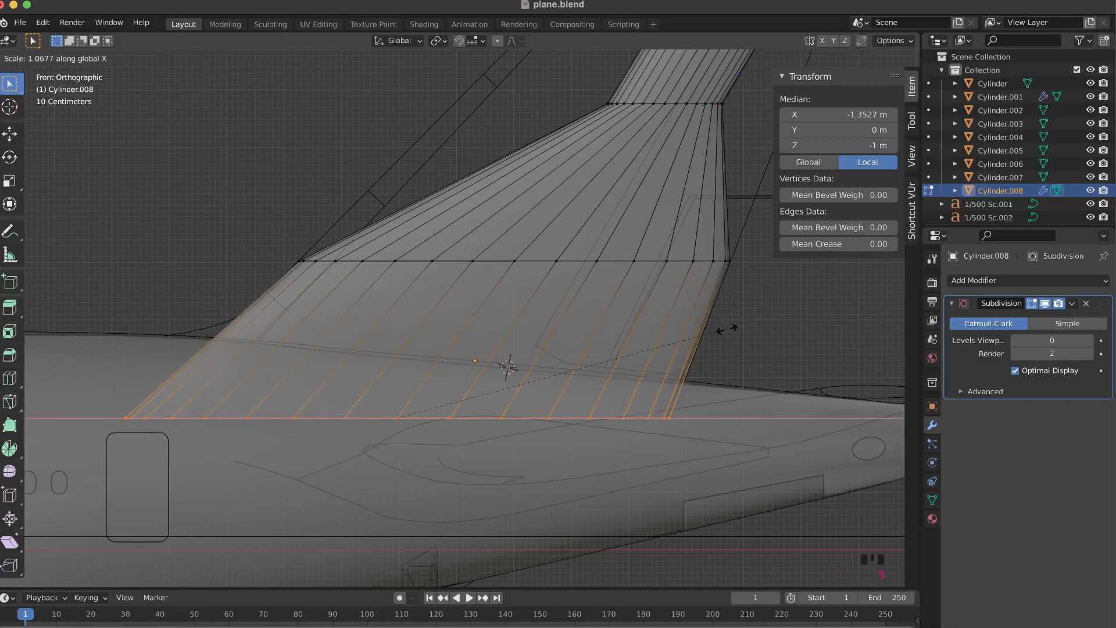
{"action": "left_click", "coordinate": [726, 329]}
{"action": "key", "text": "g"}
{"action": "key", "text": "z"}
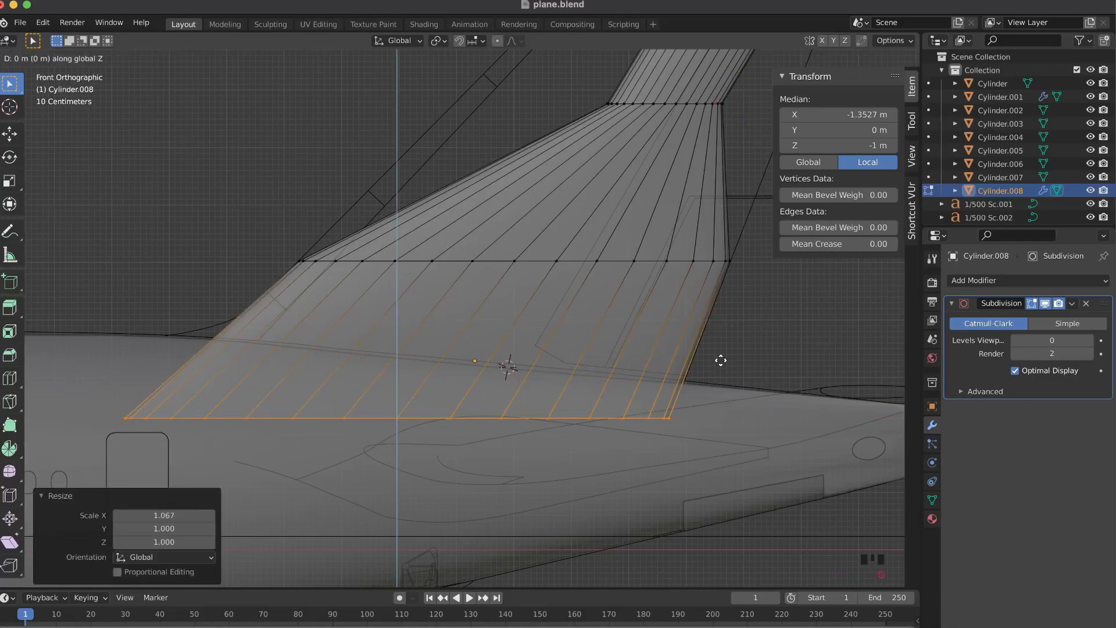
{"action": "left_click", "coordinate": [728, 329]}
- Move the fin's bottom vertices 0.187 m in X and widen them slightly along X
{"action": "key", "text": "g"}
{"action": "key", "text": "x"}
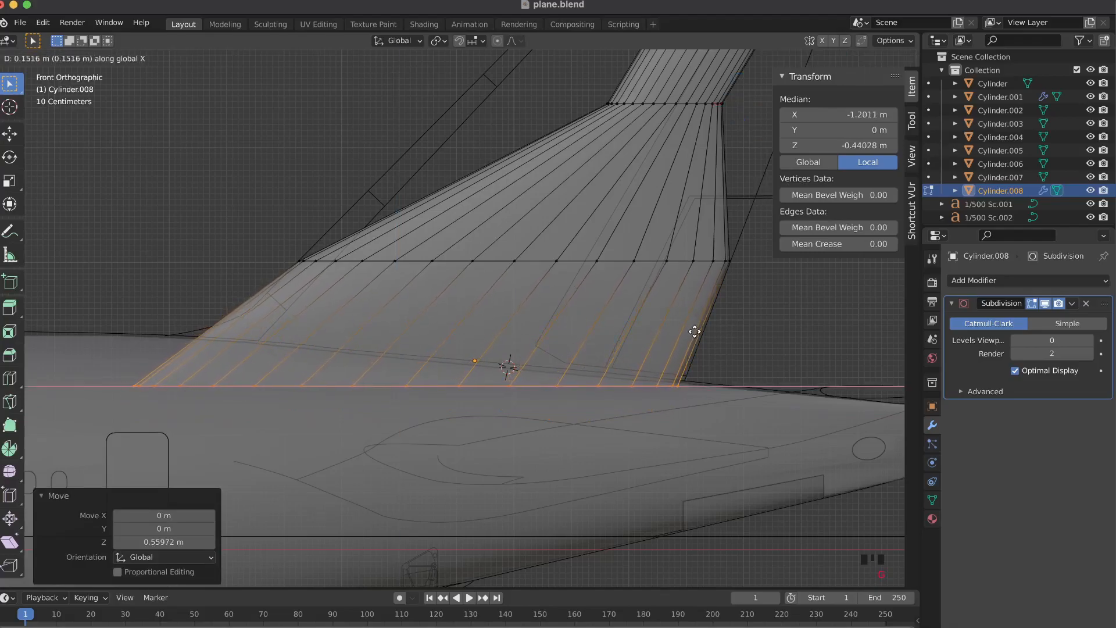
{"action": "left_click", "coordinate": [696, 331]}
{"action": "key", "text": "s"}
{"action": "key", "text": "x"}
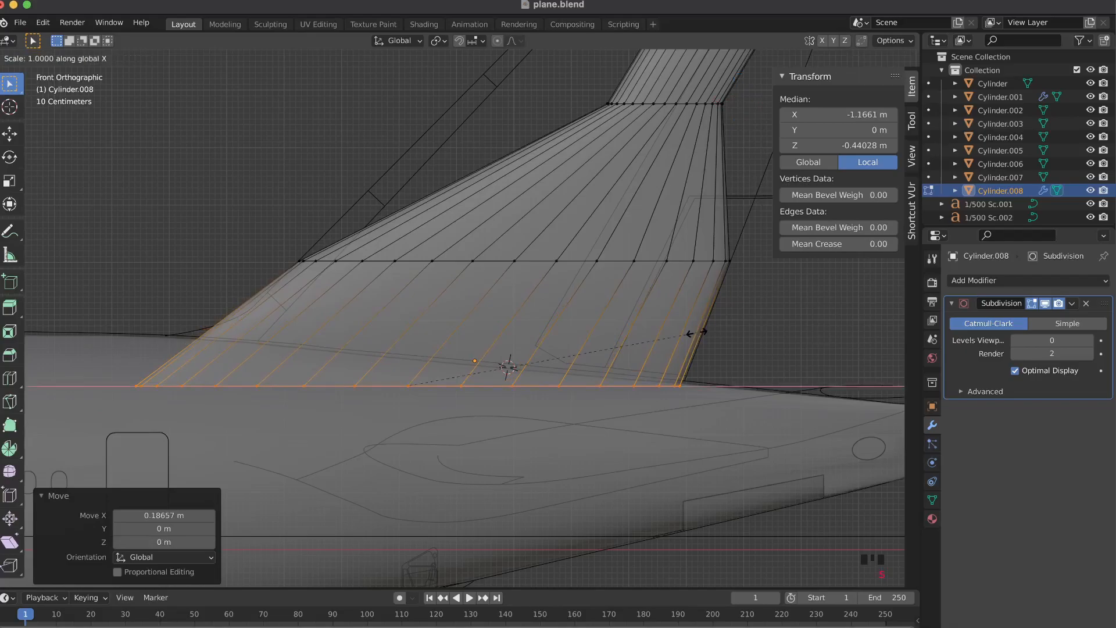
{"action": "left_click", "coordinate": [702, 331]}
- Shift the bottom vertices about -0.13 m in X and scale them by 1.024 along X
{"action": "key", "text": "g"}
{"action": "key", "text": "x"}
{"action": "left_click", "coordinate": [690, 331]}
{"action": "key", "text": "s"}
{"action": "key", "text": "x"}
{"action": "left_click", "coordinate": [701, 331]}
- Move the bottom vertices -0.082 m in X and scale them by 1.012 along X to meet the trailing edge
{"action": "key", "text": "g"}
{"action": "key", "text": "x"}
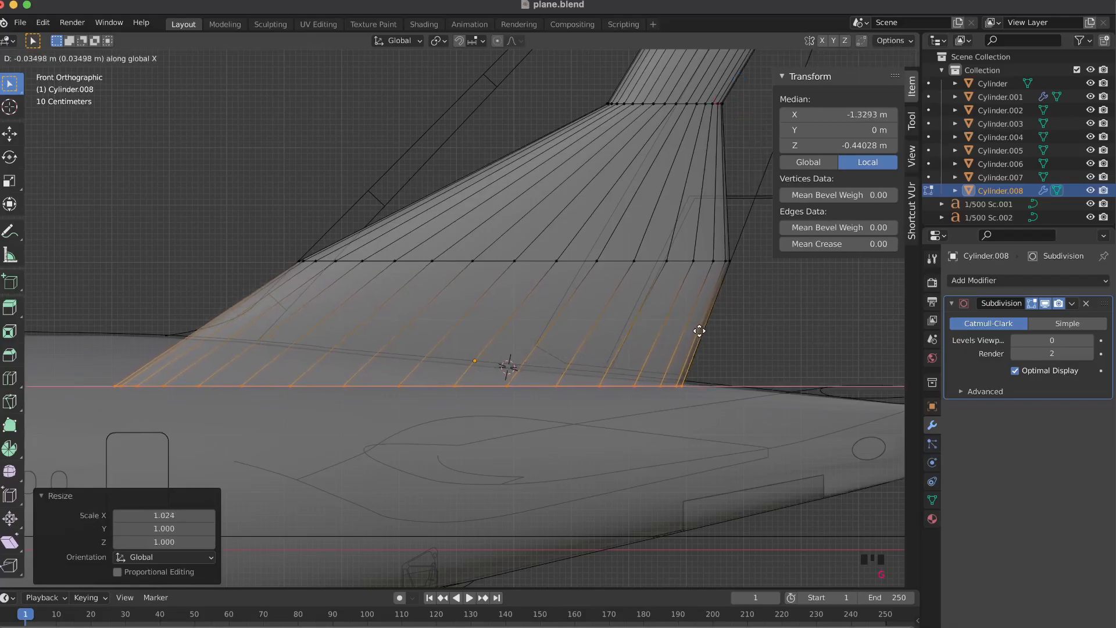
{"action": "right_click", "coordinate": [697, 329]}
{"action": "key", "text": "s"}
{"action": "key", "text": "x"}
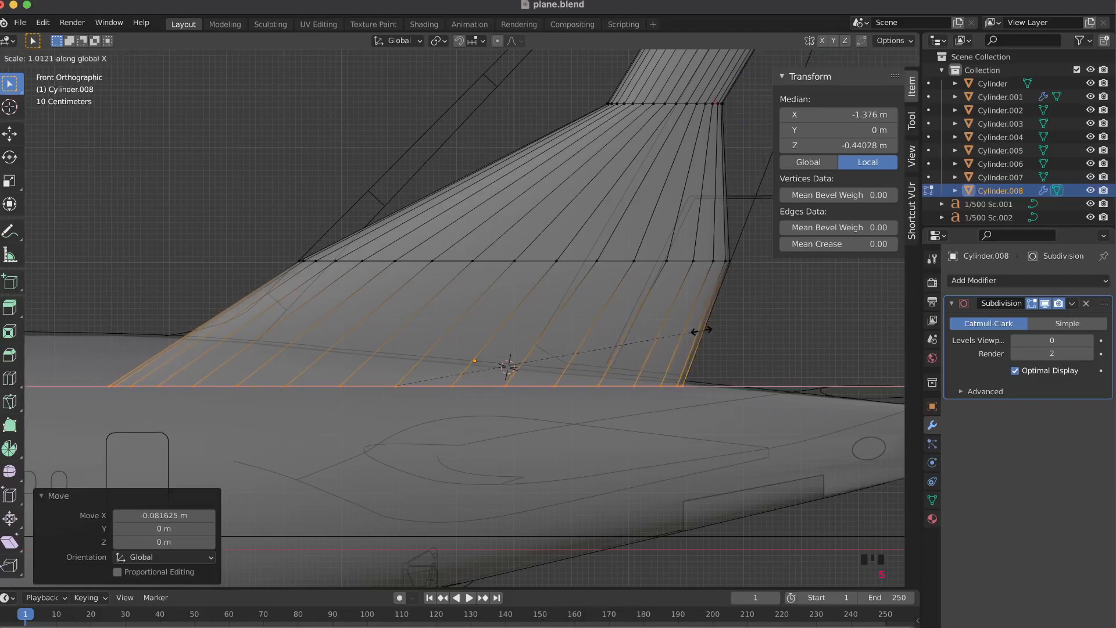
{"action": "left_click", "coordinate": [255, 389]}
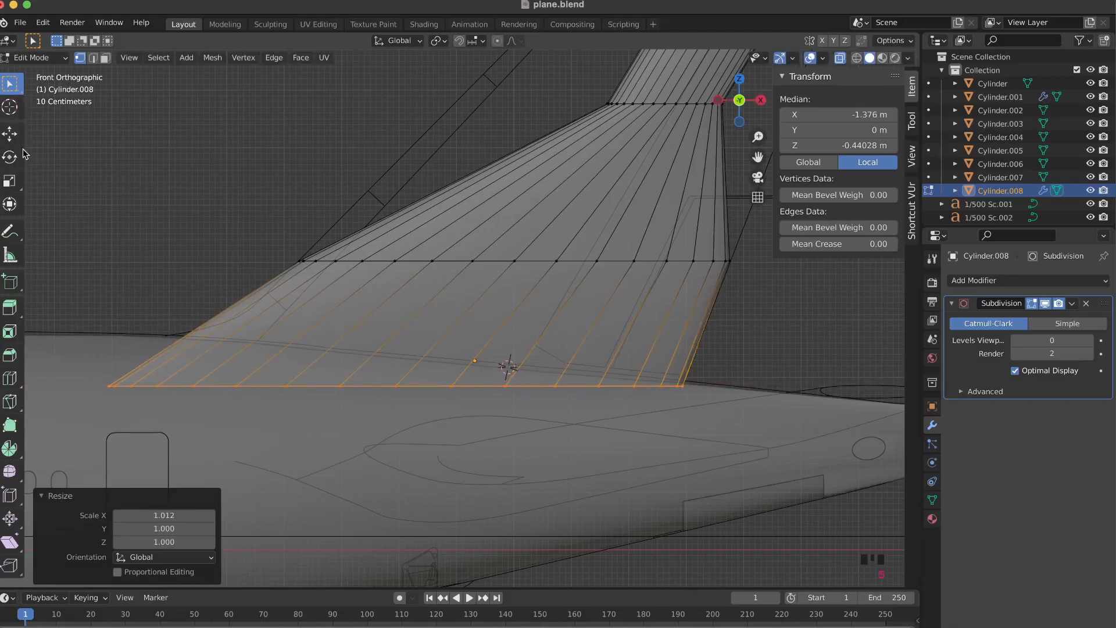
{"action": "left_click", "coordinate": [14, 231]}
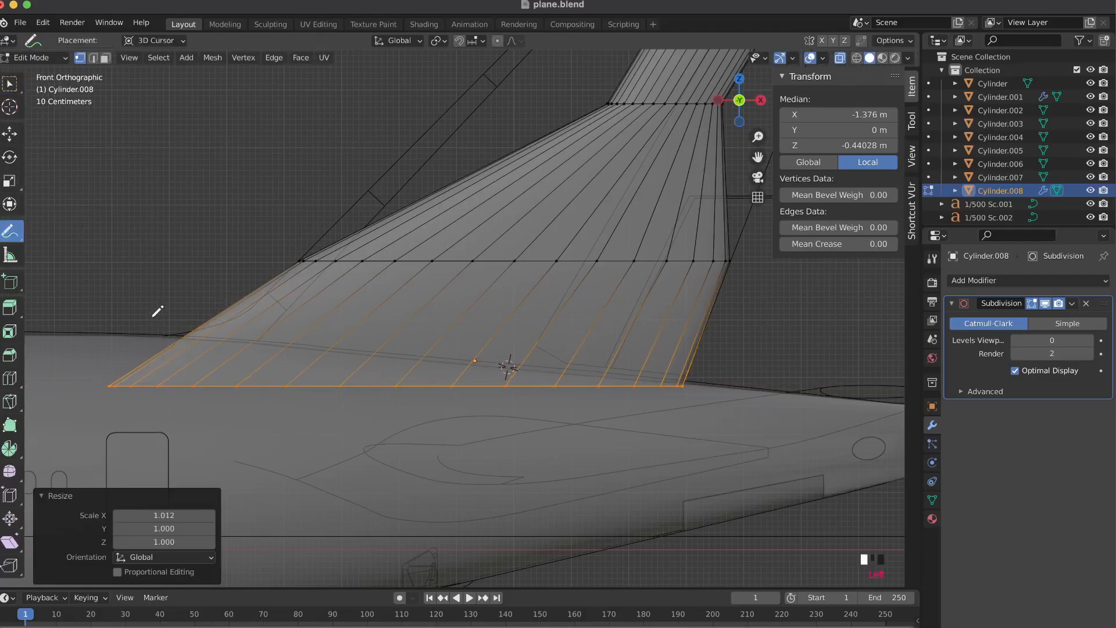
{"action": "left_click", "coordinate": [198, 341]}
{"action": "left_click_drag", "start_coordinate": [172, 338], "coordinate": [178, 335]}
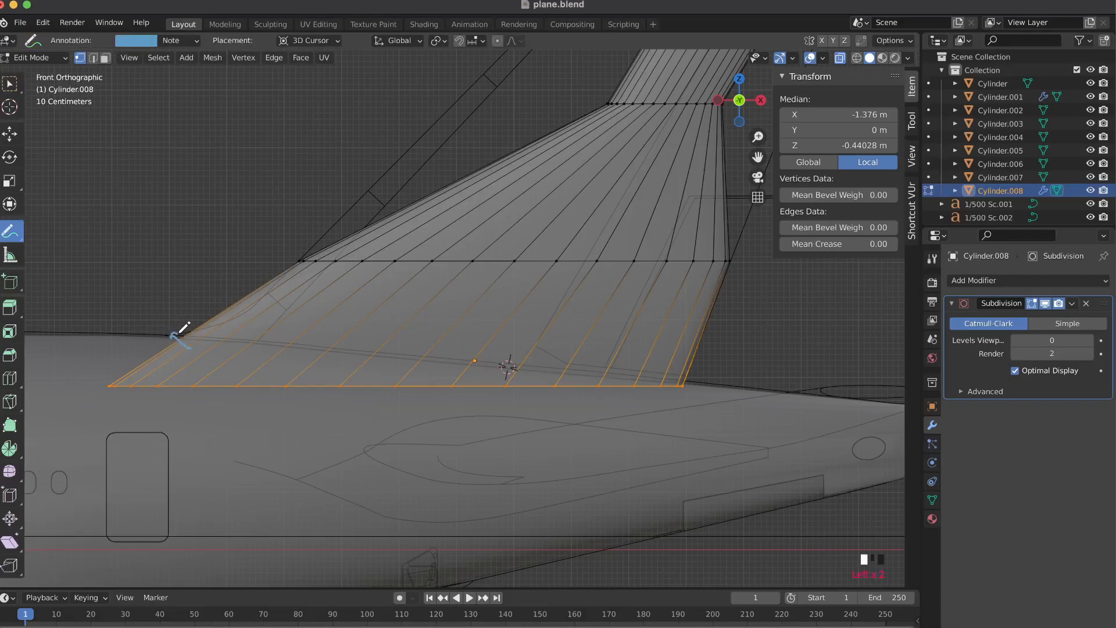
{"action": "left_click_drag", "start_coordinate": [679, 368], "coordinate": [743, 225]}
{"action": "key", "text": "super+z"}
{"action": "key", "text": "super+z"}
{"action": "mouse_move", "coordinate": [741, 360]}
{"action": "left_mouse_down"}
{"action": "mouse_move", "coordinate": [705, 324]}
{"action": "mouse_move", "coordinate": [729, 321]}
{"action": "left_mouse_up"}
{"action": "key", "text": "super+z"}
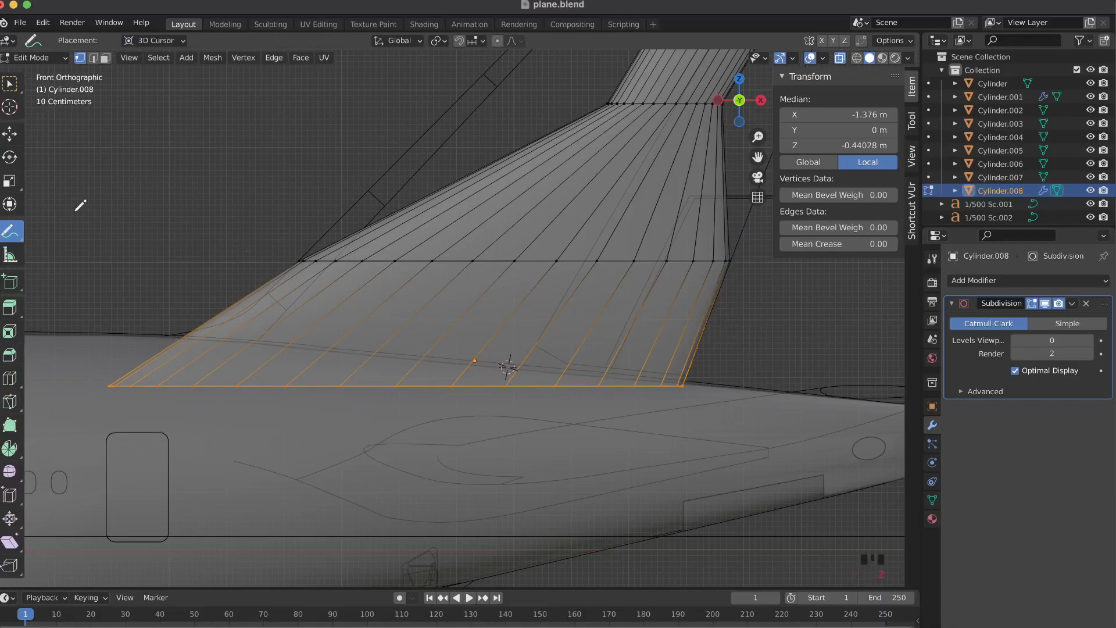
{"action": "left_click", "coordinate": [4, 86]}
- Nudge the fin's bottom vertices slightly in negative X and rescale them along X to follow both edges
{"action": "key", "text": "g"}
{"action": "key", "text": "x"}
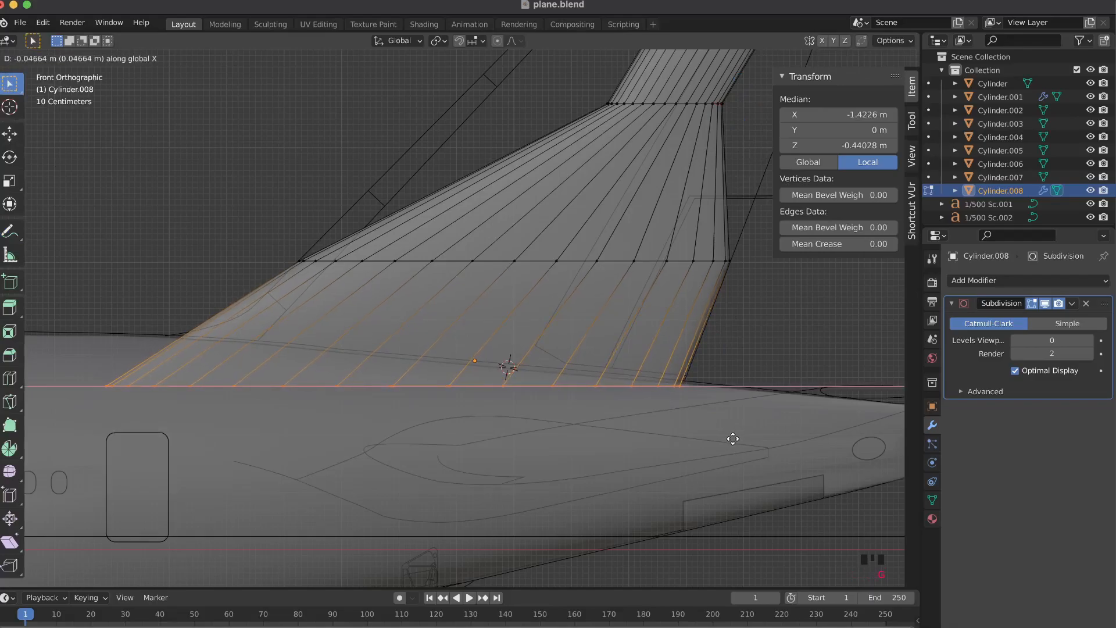
{"action": "left_click", "coordinate": [732, 439]}
{"action": "key", "text": "s"}
{"action": "key", "text": "x"}
{"action": "left_click", "coordinate": [736, 440]}
- Move the bottom vertices -0.058 m in X and scale them by 1.012 along X
{"action": "key", "text": "g"}
{"action": "key", "text": "x"}
{"action": "left_click", "coordinate": [733, 440]}
{"action": "key", "text": "s"}
{"action": "key", "text": "x"}
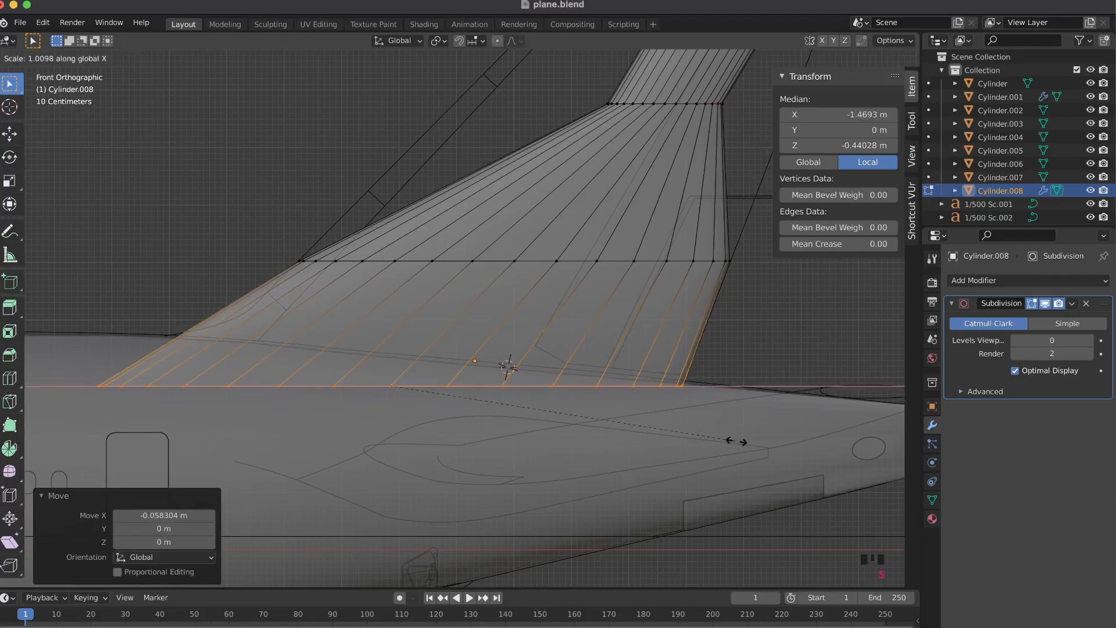
{"action": "left_click", "coordinate": [736, 441]}
- Raise the bottom vertices 0.338 m along Z, and reposition them by 0.047 m in X and -0.268 m in Z
{"action": "key", "text": "g"}
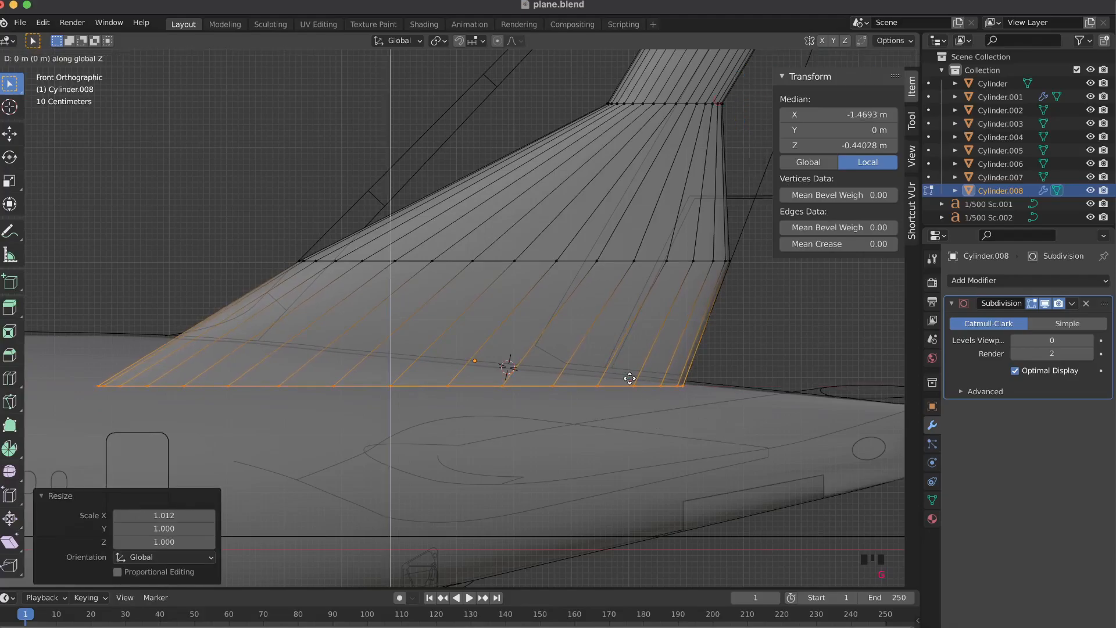
{"action": "key", "text": "z"}
{"action": "left_click", "coordinate": [635, 359]}
{"action": "key", "text": "g"}
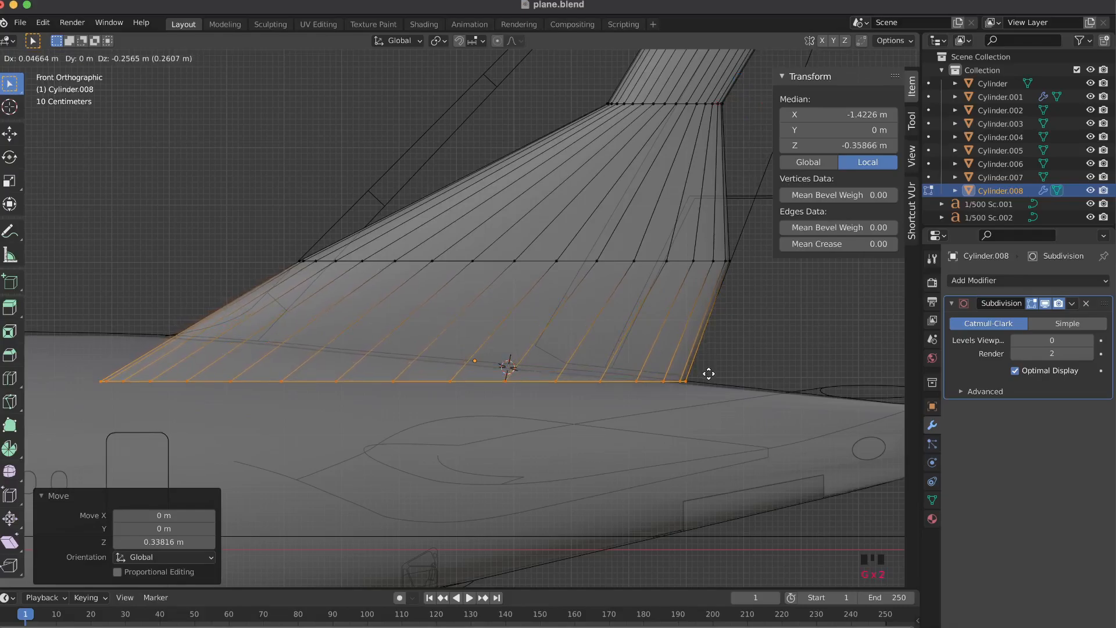
{"action": "left_click", "coordinate": [709, 375]}
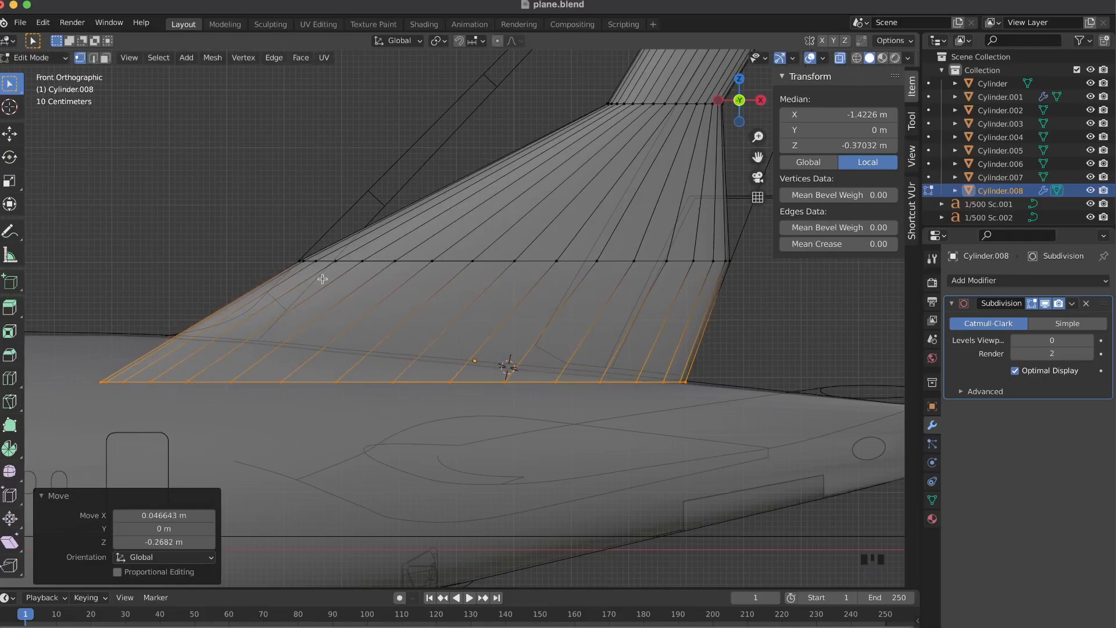
- Add a centred loop cut to the fin's lowest section and scale it by 0.950 along X
{"action": "key", "text": "ctrl+r"}
{"action": "left_click", "coordinate": [281, 298]}
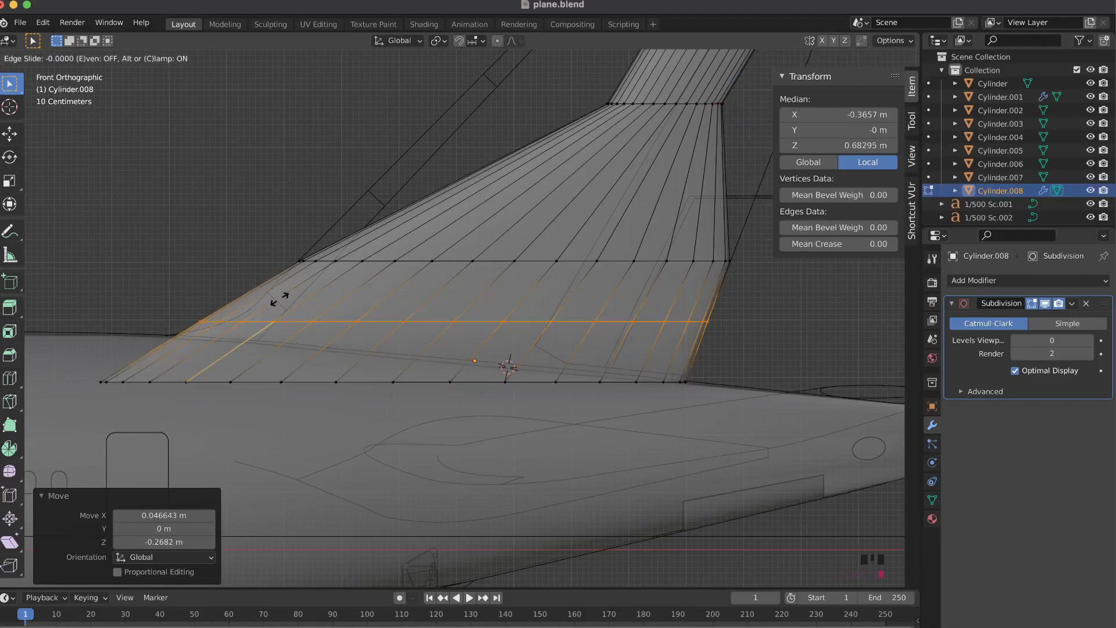
{"action": "right_click", "coordinate": [733, 345]}
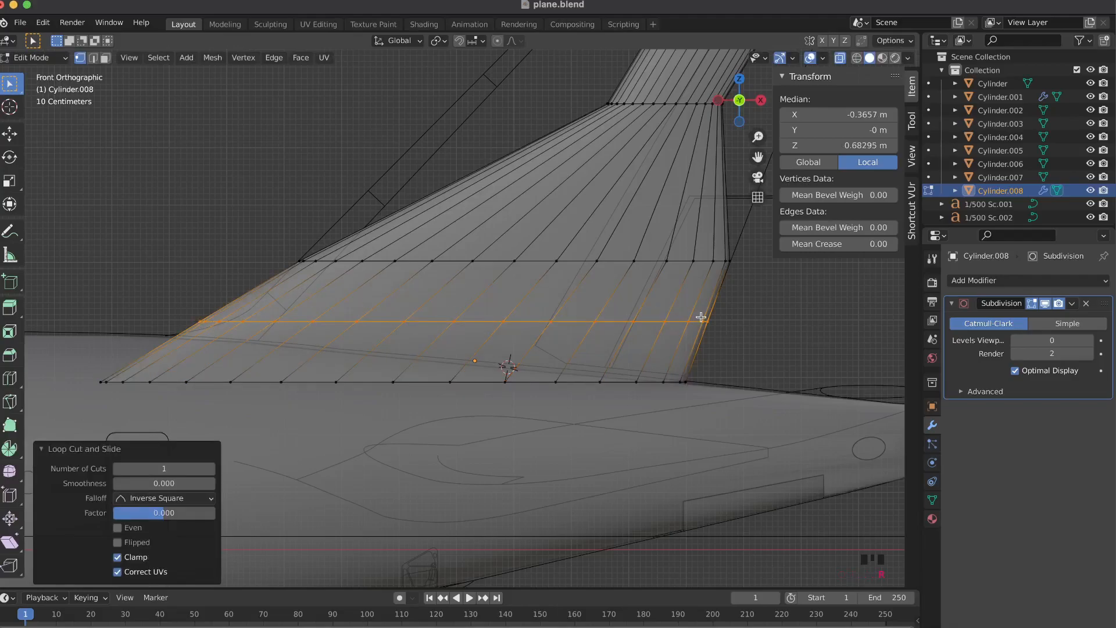
{"action": "key", "text": "s"}
{"action": "key", "text": "x"}
{"action": "left_click", "coordinate": [782, 319]}
- Move the new loop cut 0.222 m in X and scale it by 0.988 along X
{"action": "key", "text": "g"}
{"action": "key", "text": "x"}
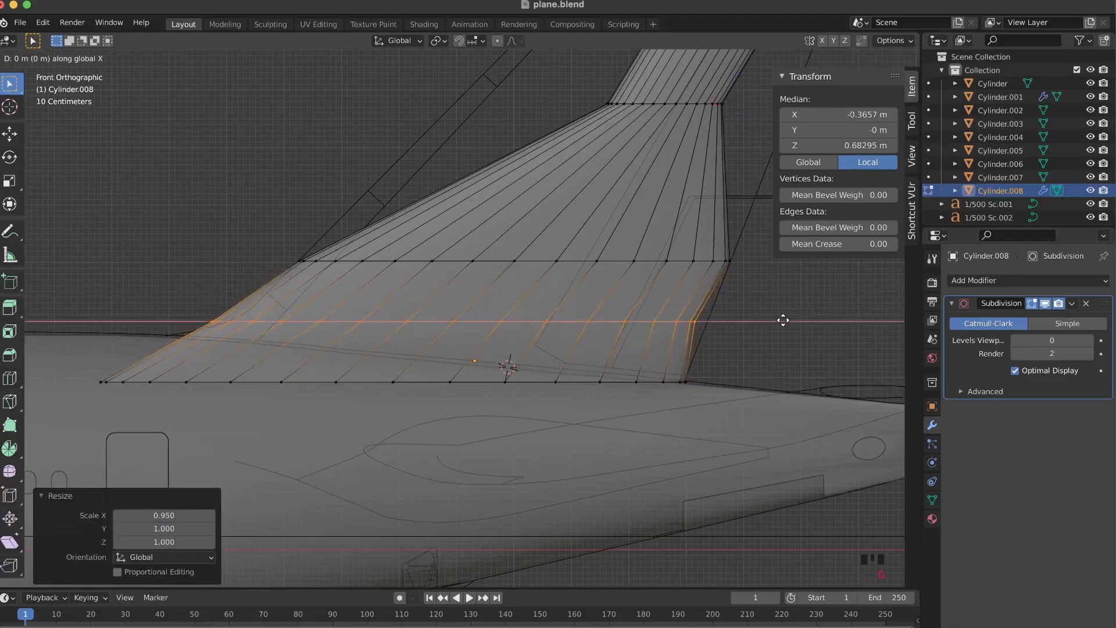
{"action": "left_click", "coordinate": [795, 324]}
{"action": "key", "text": "s"}
{"action": "key", "text": "x"}
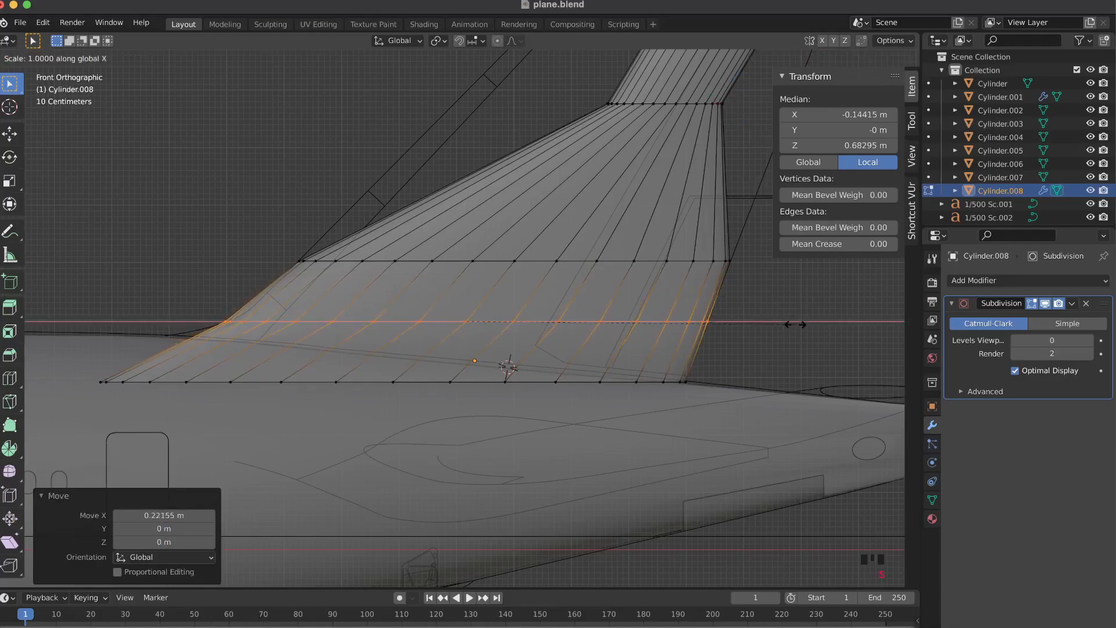
{"action": "left_click", "coordinate": [790, 323]}
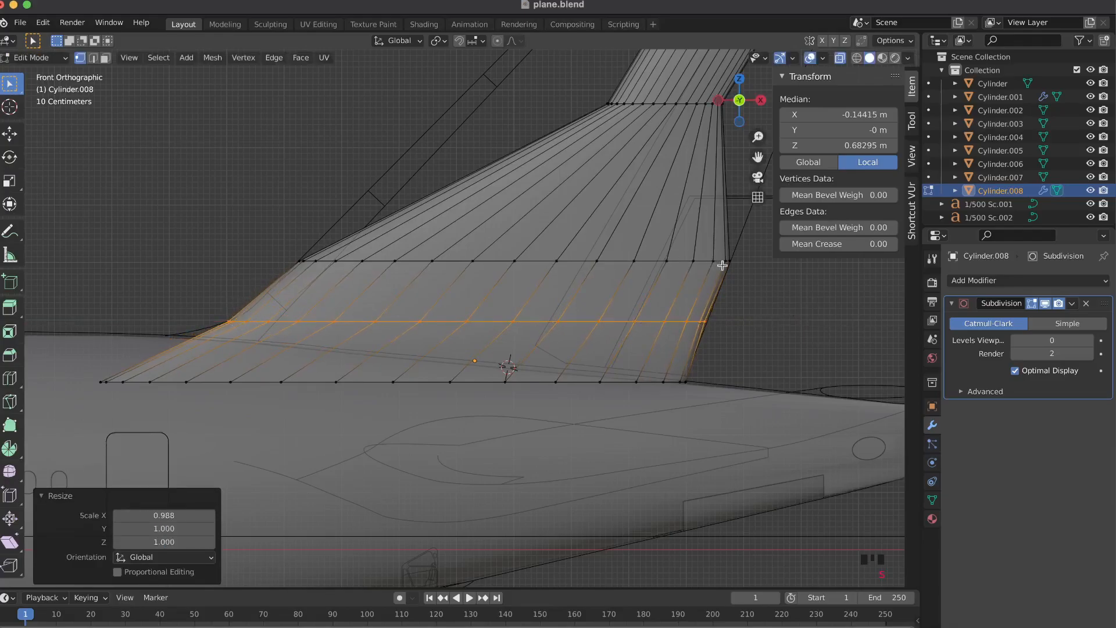
- Fine-tune the new loop cut's X position and X scale against the fin's leading and trailing edges
{"action": "key", "text": "g"}
{"action": "key", "text": "x"}
{"action": "left_click", "coordinate": [772, 281]}
{"action": "key", "text": "s"}
{"action": "key", "text": "x"}
{"action": "left_click", "coordinate": [772, 281]}
- Add another centred loop cut in the section directly above the newest loop
{"action": "key", "text": "ctrl+r"}
{"action": "left_click", "coordinate": [560, 287]}
{"action": "right_click", "coordinate": [559, 287]}
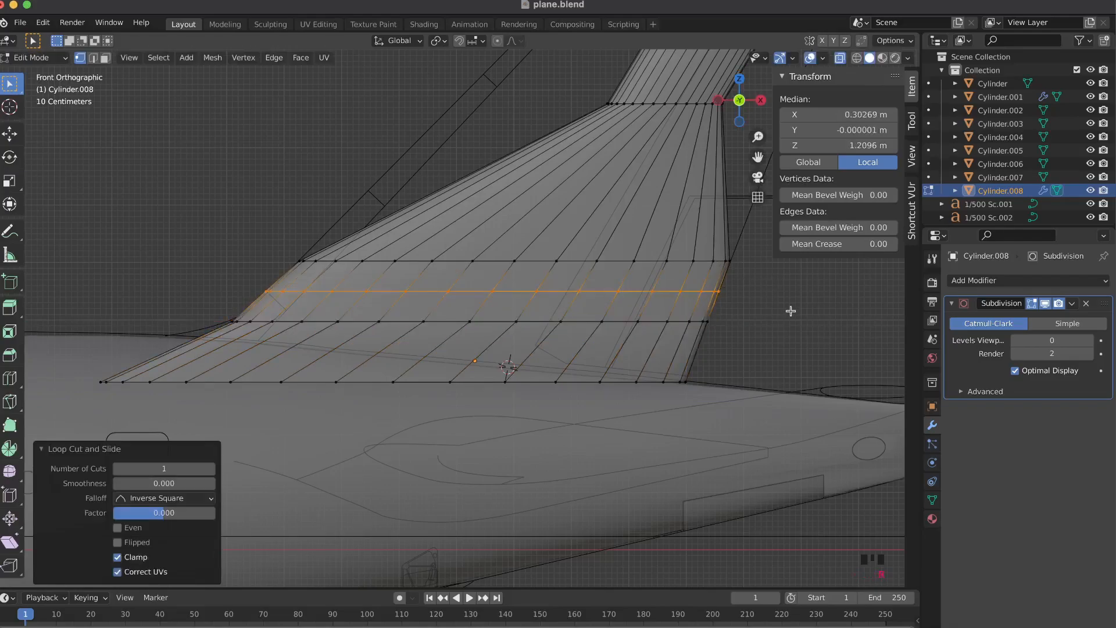
- Scale the new loop cut by about 0.989 along X and move it 0.058 m in X toward the fin outline
{"action": "key", "text": "s"}
{"action": "key", "text": "x"}
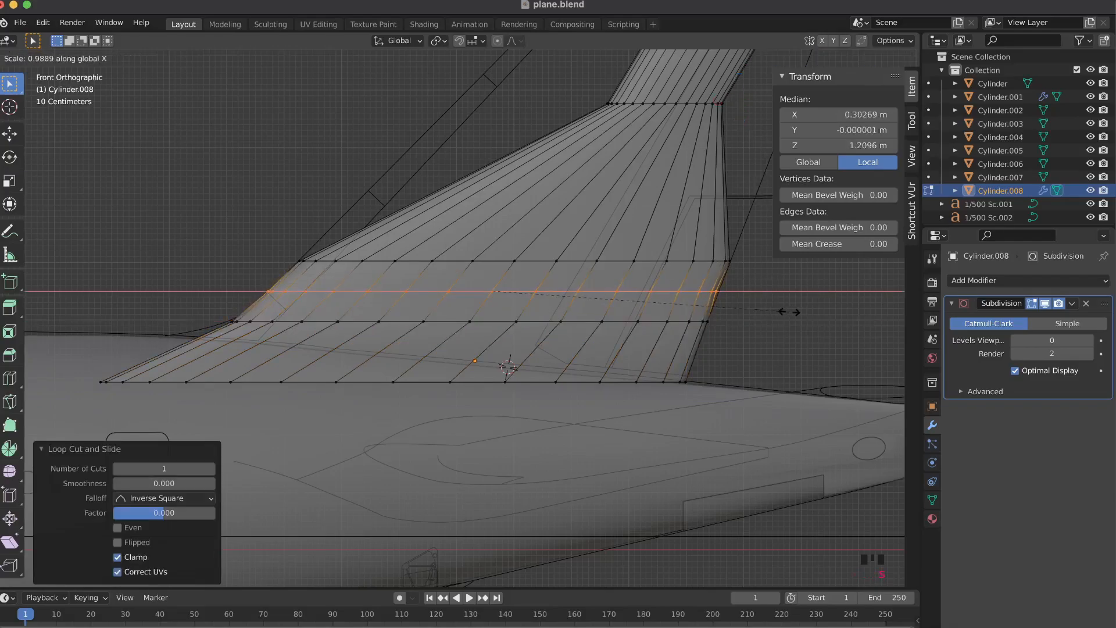
{"action": "left_click", "coordinate": [788, 311]}
{"action": "key", "text": "g"}
{"action": "key", "text": "x"}
- Scale the loop by 1.005 along X, fine-tune its X position against both fin edges, and deselect it
{"action": "key", "text": "s"}
{"action": "key", "text": "x"}
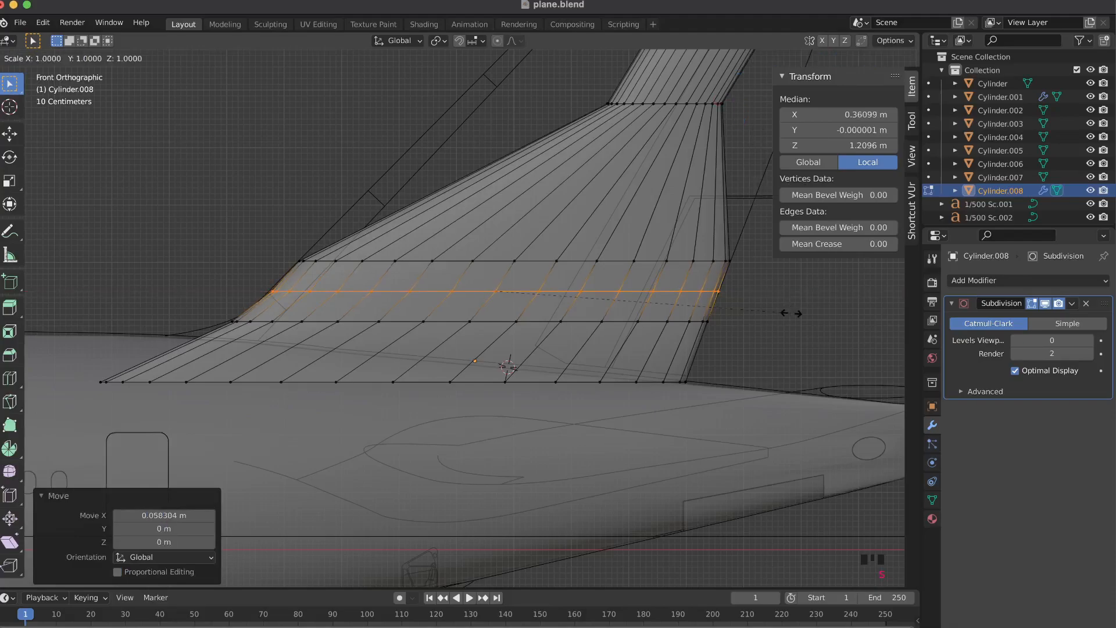
{"action": "left_click", "coordinate": [792, 312]}
{"action": "key", "text": "g"}
{"action": "key", "text": "x"}
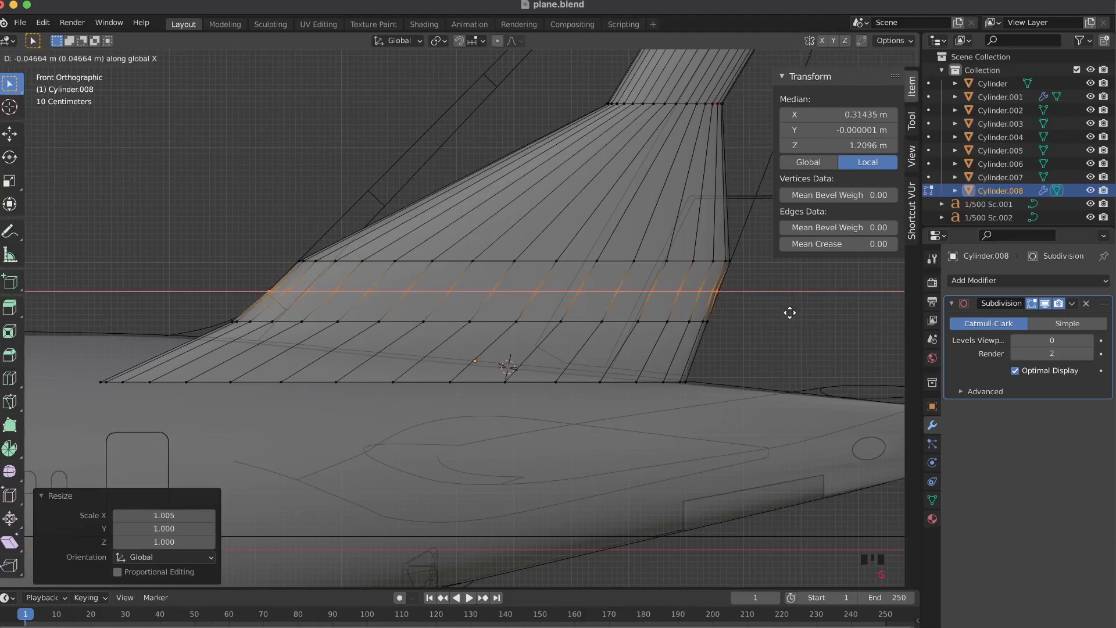
{"action": "left_click", "coordinate": [790, 312]}
{"action": "left_click", "coordinate": [242, 280]}
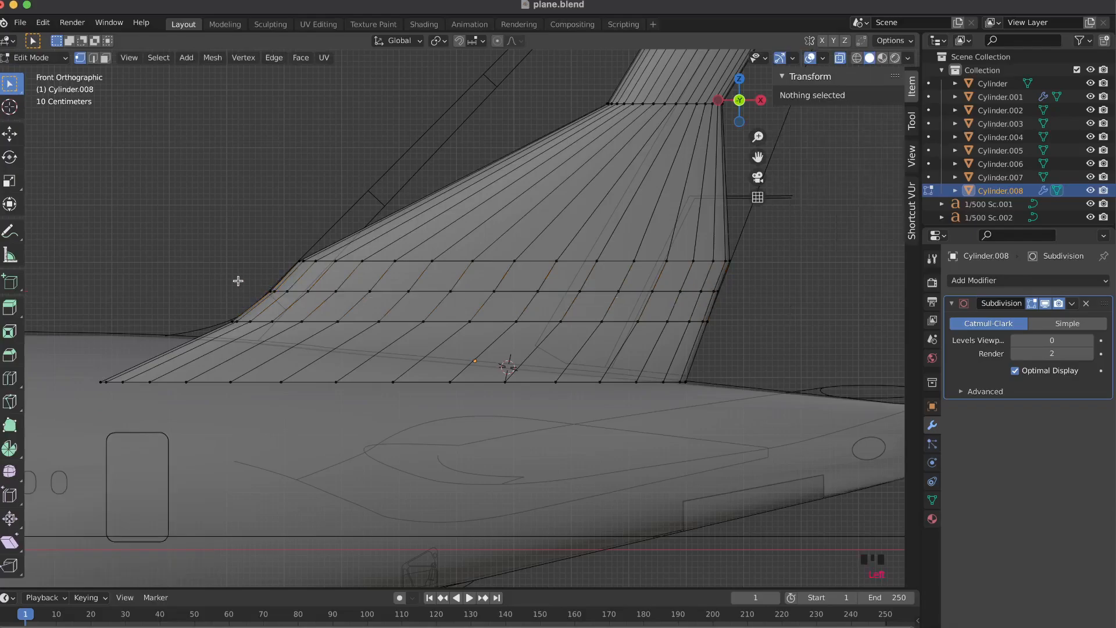
{"action": "scroll", "coordinate": [305, 273], "scroll_direction": "up", "scroll_amount": 5}
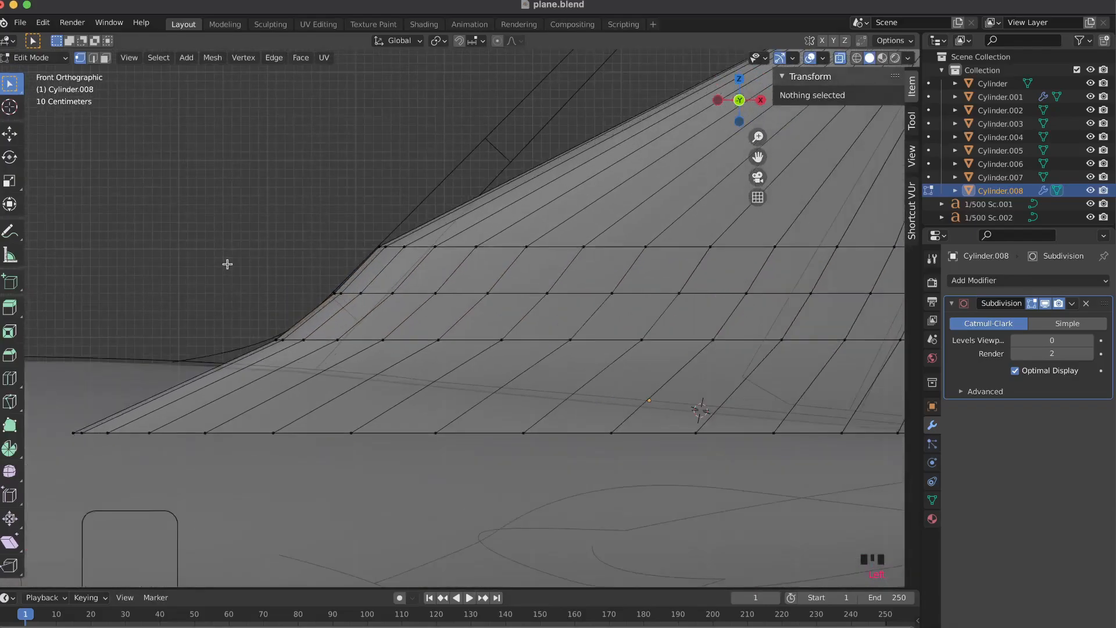
{"action": "scroll", "coordinate": [227, 264], "scroll_direction": "up", "scroll_amount": 1}
{"action": "left_click", "coordinate": [10, 231]}
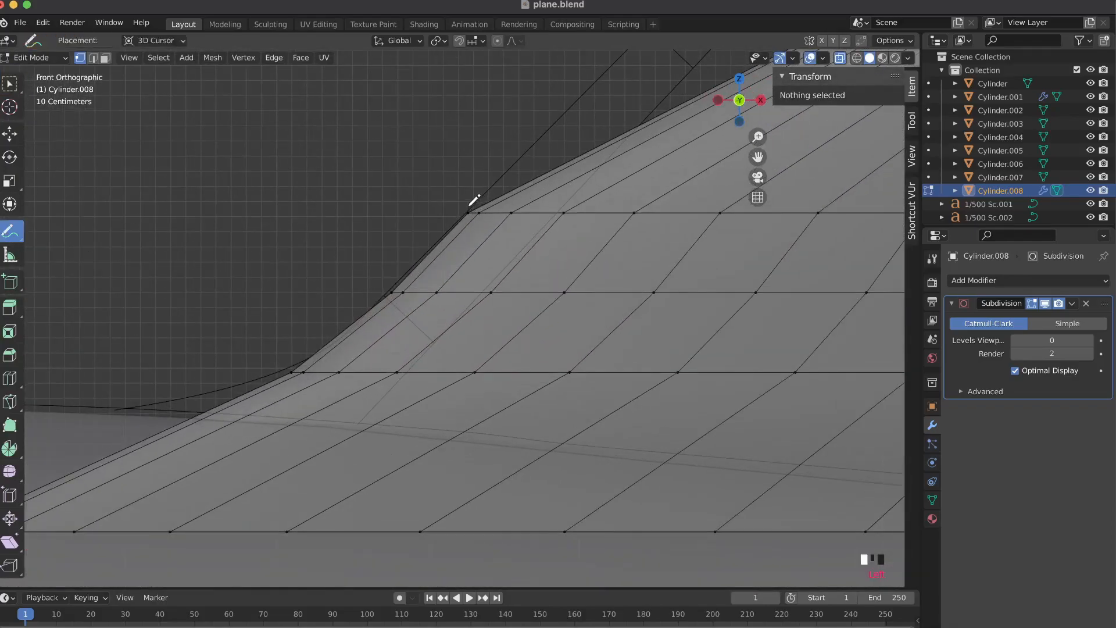
{"action": "left_click", "coordinate": [474, 202]}
{"action": "mouse_move", "coordinate": [359, 318]}
{"action": "left_mouse_down"}
{"action": "mouse_move", "coordinate": [293, 364]}
{"action": "mouse_move", "coordinate": [413, 272]}
{"action": "mouse_move", "coordinate": [454, 218]}
{"action": "left_mouse_up"}
{"action": "key", "text": "ctrl+z"}
{"action": "key", "text": "Tab"}
{"action": "scroll", "coordinate": [458, 238], "scroll_direction": "down", "scroll_amount": 3}
{"action": "key", "text": "Tab"}
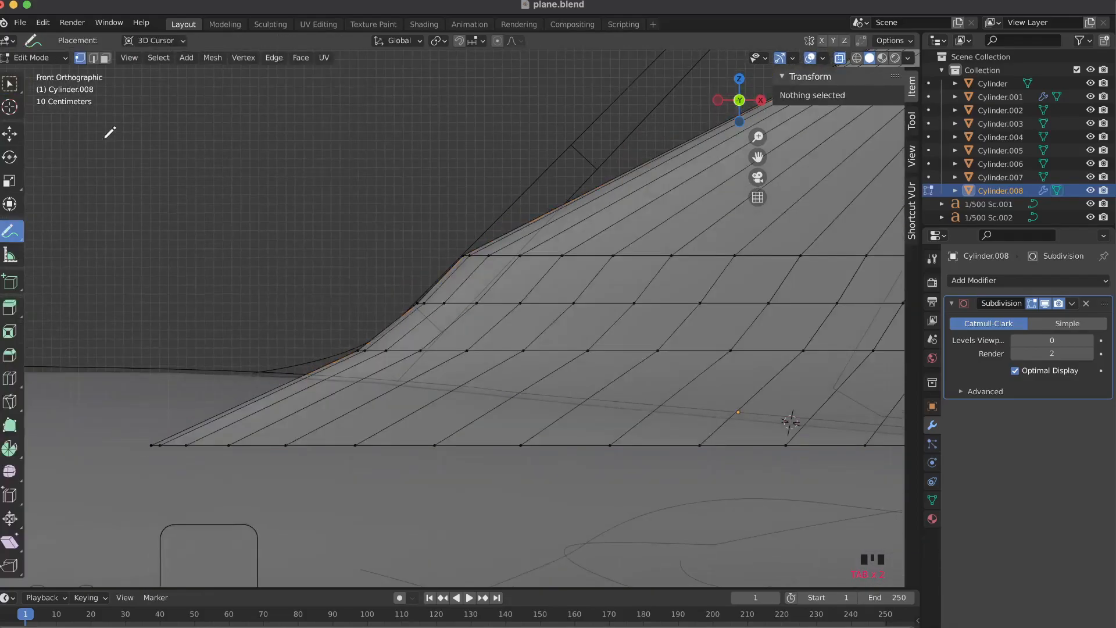
{"action": "left_click", "coordinate": [7, 86]}
- Add a centred loop cut between the two loops nearest above the fin's base
{"action": "scroll", "coordinate": [404, 190], "scroll_direction": "right", "scroll_amount": 5}
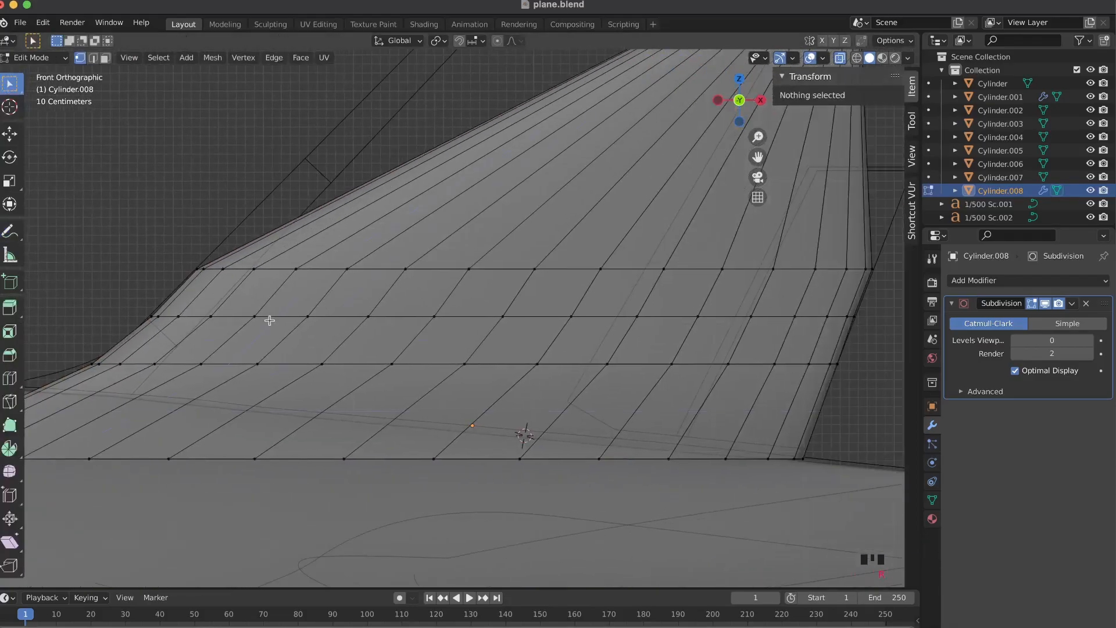
{"action": "key", "text": "ctrl+r"}
{"action": "left_click", "coordinate": [250, 335]}
{"action": "right_click", "coordinate": [250, 335]}
- Scale the new loop cut by 0.996 along X and move it 0.015 m in X
{"action": "key", "text": "s"}
{"action": "key", "text": "x"}
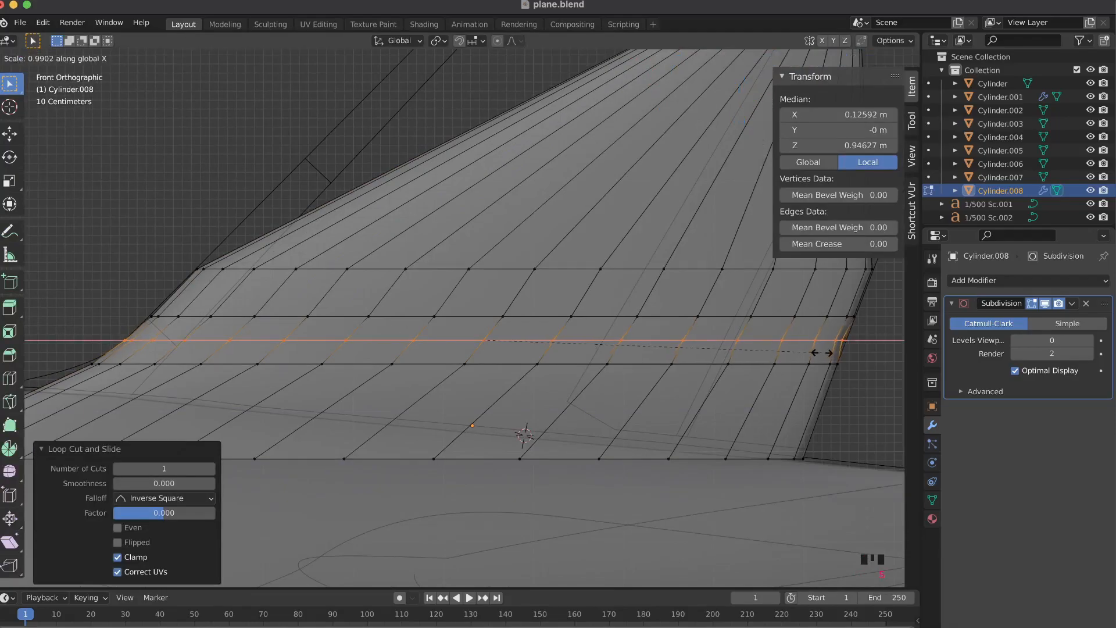
{"action": "left_click", "coordinate": [821, 353]}
{"action": "key", "text": "g"}
{"action": "key", "text": "x"}
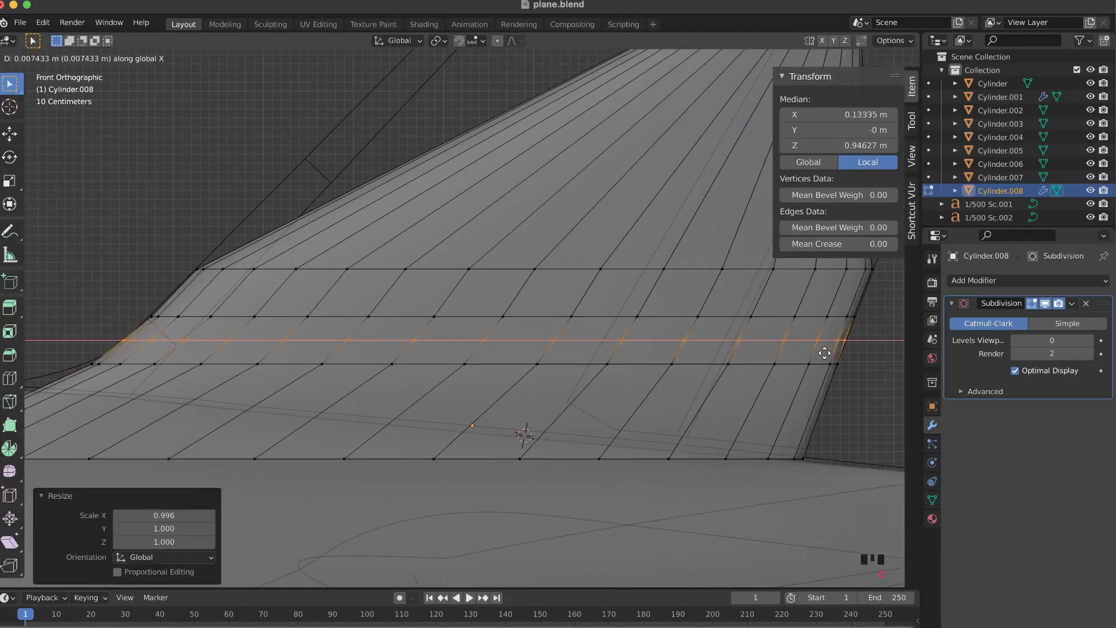
{"action": "left_click", "coordinate": [825, 353]}
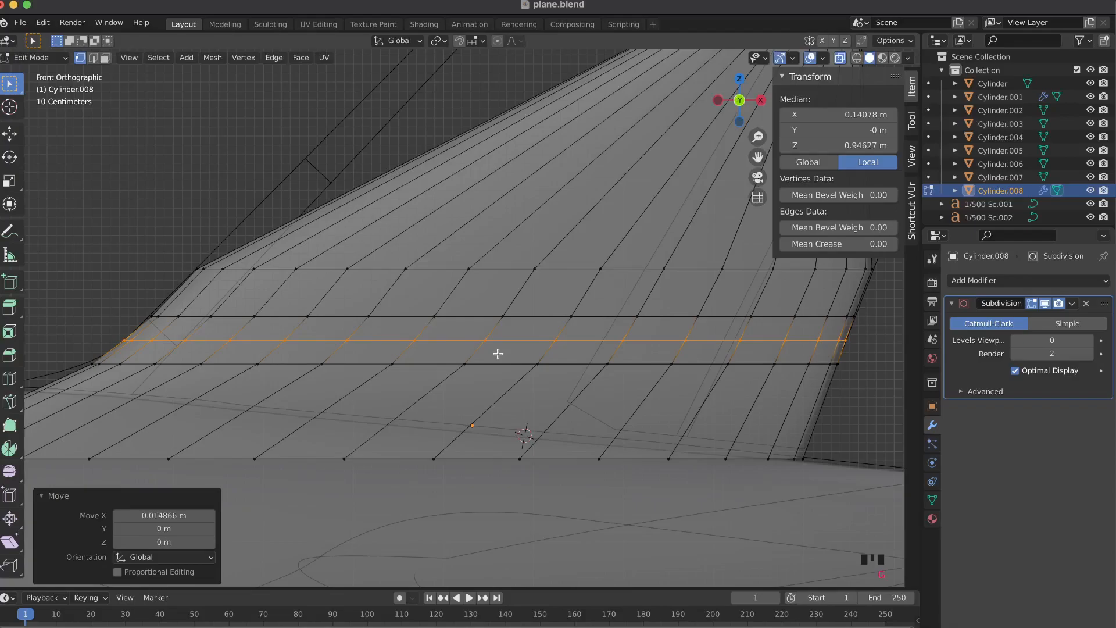
{"action": "scroll", "coordinate": [498, 354], "scroll_direction": "left", "scroll_amount": 3, "text": "shift"}
{"action": "key", "text": "ctrl+r"}
{"action": "left_click", "coordinate": [396, 299]}
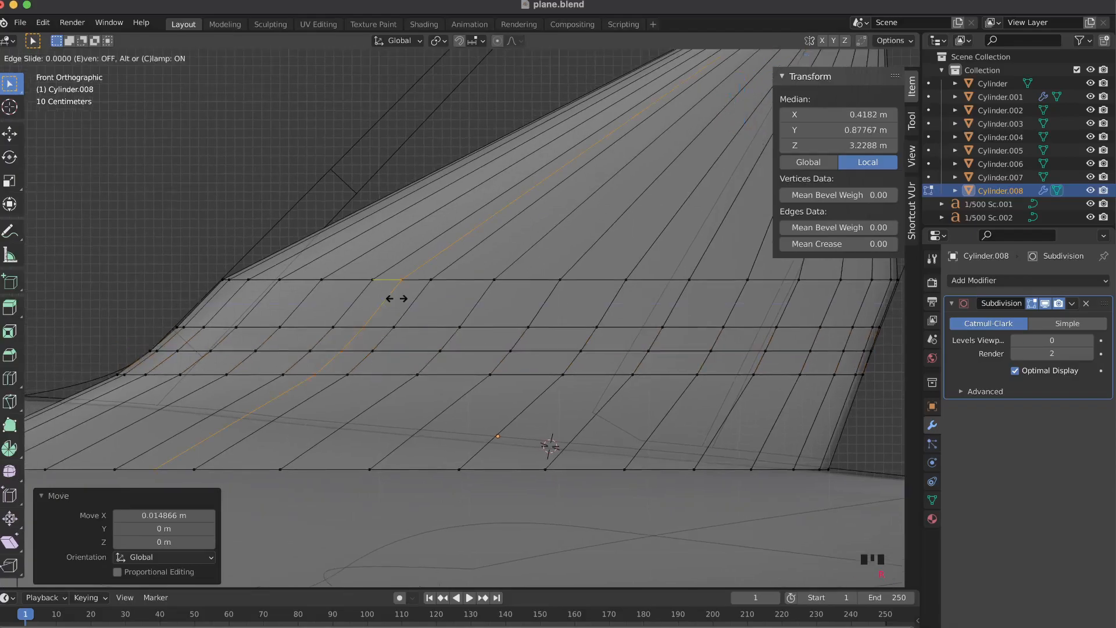
{"action": "left_click", "coordinate": [396, 298]}
{"action": "key", "text": "ctrl+z"}
- Add a loop cut in the fin's lowest section and slide it upward with a factor of -0.507
{"action": "scroll", "coordinate": [396, 298], "scroll_direction": "left", "scroll_amount": 8, "text": "shift"}
{"action": "scroll", "coordinate": [396, 299], "scroll_direction": "left", "scroll_amount": 4, "text": "shift"}
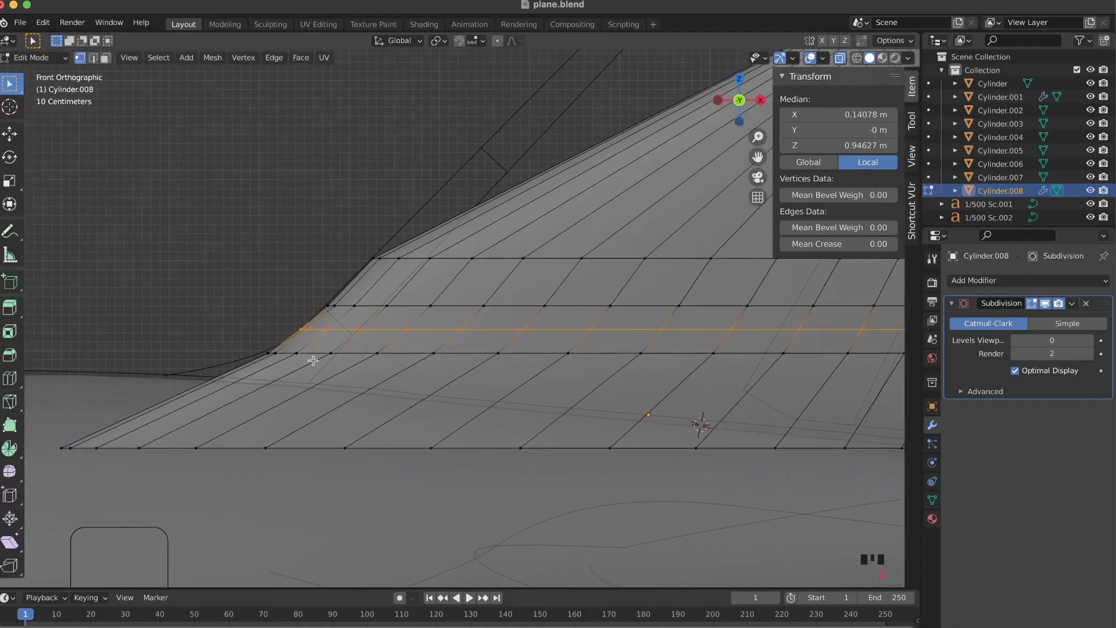
{"action": "scroll", "coordinate": [313, 361], "scroll_direction": "down", "scroll_amount": 1}
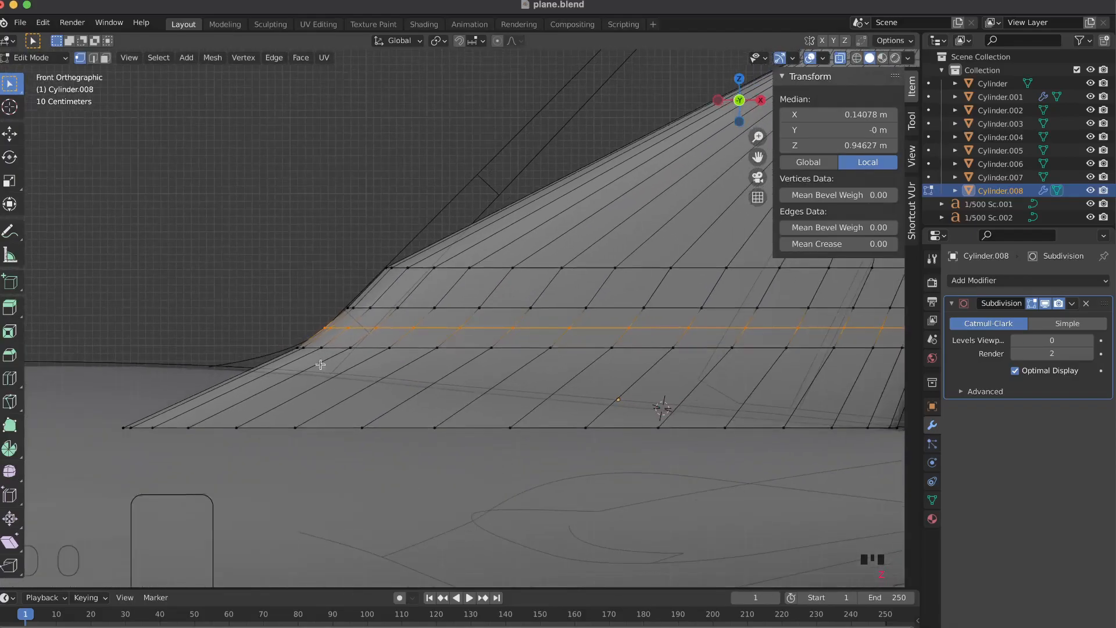
{"action": "left_click", "coordinate": [381, 343]}
{"action": "scroll", "coordinate": [407, 340], "scroll_direction": "right", "scroll_amount": 10, "text": "shift"}
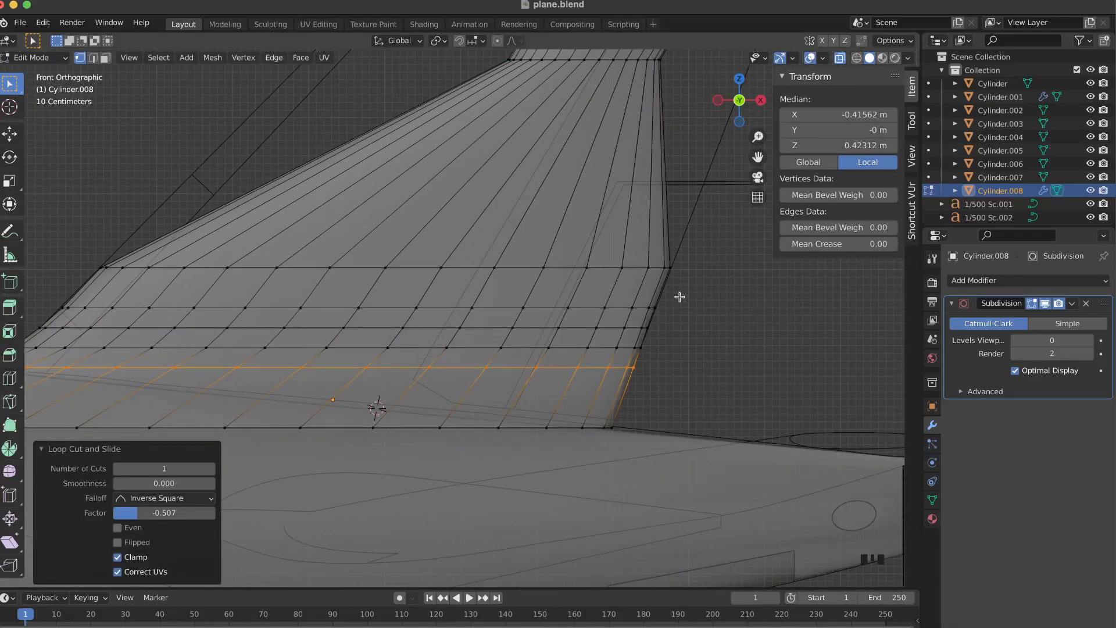
- Move the new lowest loop cut -0.087 m in X and widen it slightly along X
{"action": "scroll", "coordinate": [667, 300], "scroll_direction": "left", "scroll_amount": 4, "text": "shift"}
{"action": "scroll", "coordinate": [668, 300], "scroll_direction": "down", "scroll_amount": 1}
{"action": "key", "text": "g"}
{"action": "key", "text": "x"}
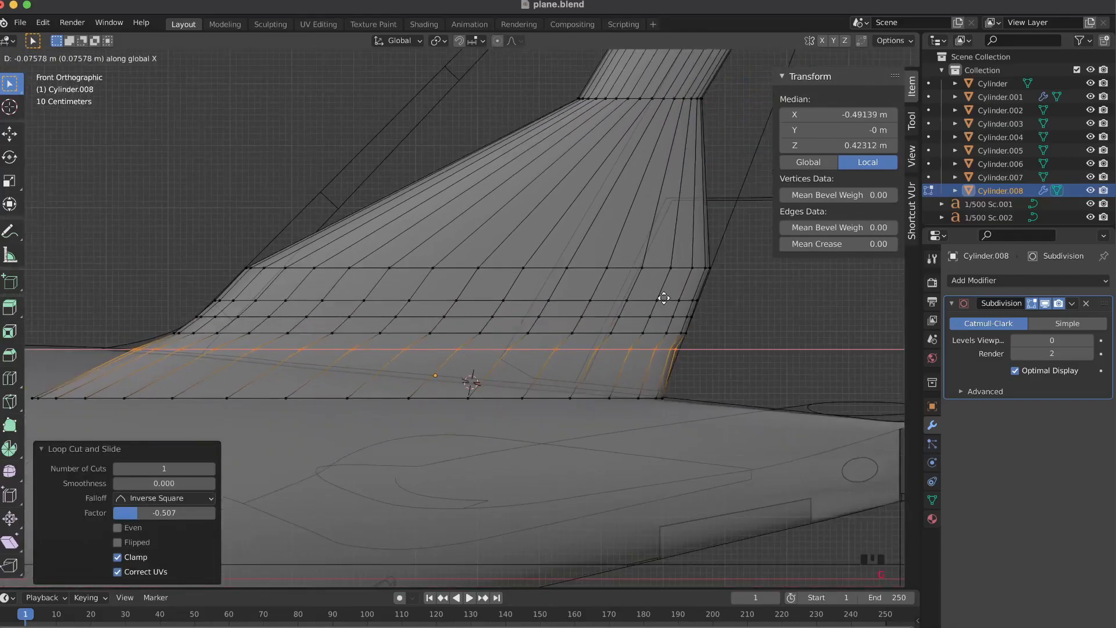
{"action": "left_click", "coordinate": [663, 298]}
{"action": "key", "text": "s"}
{"action": "key", "text": "x"}
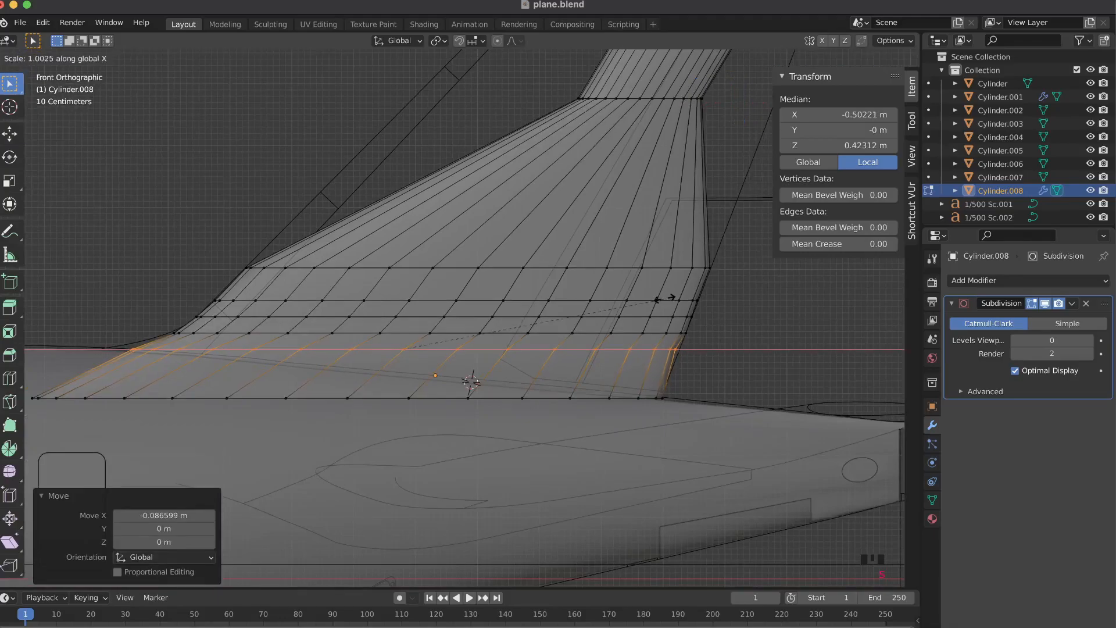
{"action": "left_click", "coordinate": [667, 298]}
- Alternate small X moves and X scalings of the lowest loop cut until its ends meet the blueprint at the fuselage and trailing edge
{"action": "key", "text": "g"}
{"action": "key", "text": "x"}
{"action": "left_click", "coordinate": [662, 298]}
{"action": "key", "text": "s"}
{"action": "key", "text": "x"}
{"action": "left_click", "coordinate": [668, 298]}
{"action": "key", "text": "g"}
{"action": "key", "text": "x"}
{"action": "left_click", "coordinate": [663, 298]}
{"action": "key", "text": "s"}
{"action": "key", "text": "x"}
{"action": "left_click", "coordinate": [667, 298]}
{"action": "key", "text": "g"}
{"action": "key", "text": "x"}
{"action": "left_click", "coordinate": [663, 298]}
{"action": "key", "text": "s"}
{"action": "key", "text": "x"}
{"action": "left_click", "coordinate": [667, 298]}
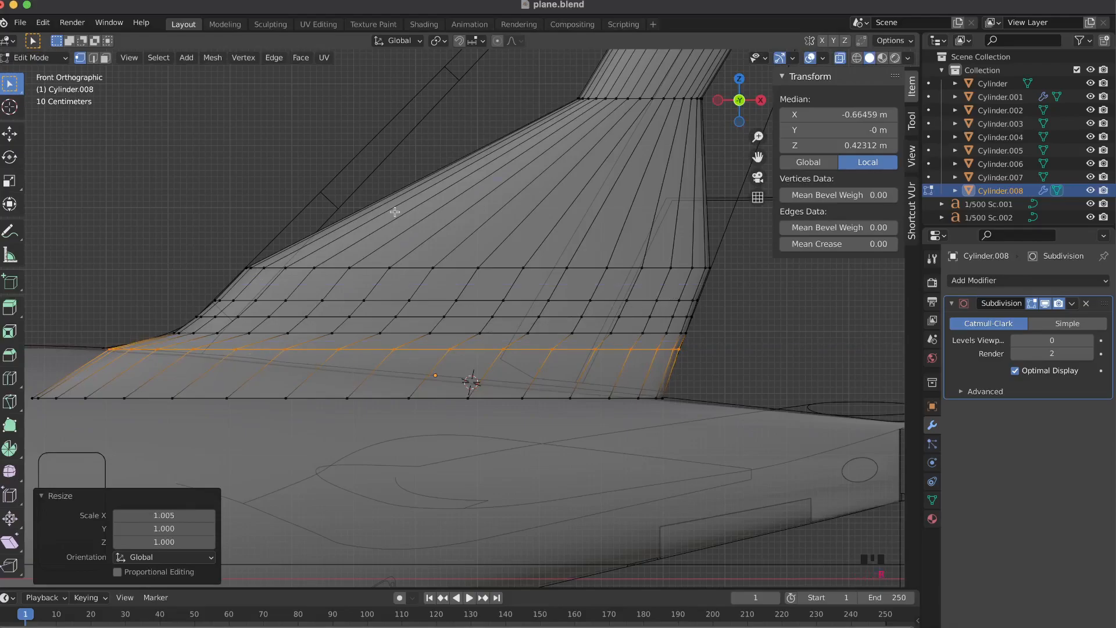
- Select the narrow loop directly above the fin's fitted base loops and scale it by 2.147 along X
{"action": "scroll", "coordinate": [394, 211], "scroll_direction": "up", "scroll_amount": 2}
{"action": "scroll", "coordinate": [394, 212], "scroll_direction": "up", "scroll_amount": 5, "text": "shift"}
{"action": "scroll", "coordinate": [394, 213], "scroll_direction": "down", "scroll_amount": 4}
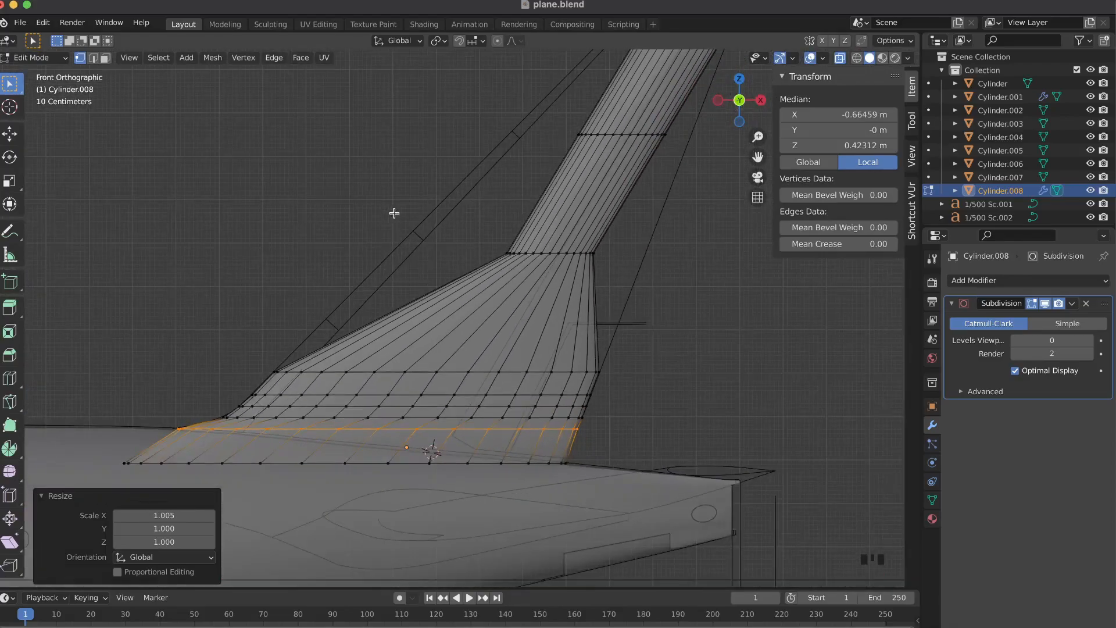
{"action": "scroll", "coordinate": [394, 213], "scroll_direction": "up", "scroll_amount": 5, "text": "shift"}
{"action": "left_click_drag", "start_coordinate": [410, 294], "coordinate": [574, 388]}
{"action": "key", "text": "s"}
{"action": "key", "text": "x"}
{"action": "left_click", "coordinate": [674, 422]}
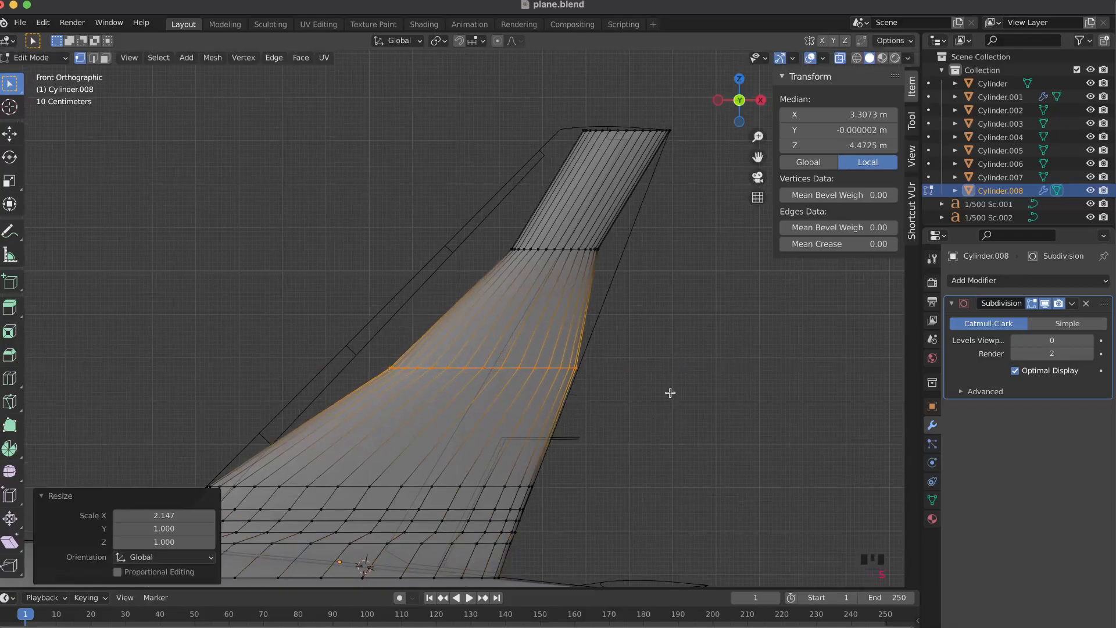
- Move the selected mid-fin loop -0.417 m in X and scale it by 1.210 along X
{"action": "key", "text": "g"}
{"action": "key", "text": "x"}
{"action": "left_click", "coordinate": [650, 393]}
{"action": "key", "text": "s"}
{"action": "key", "text": "x"}
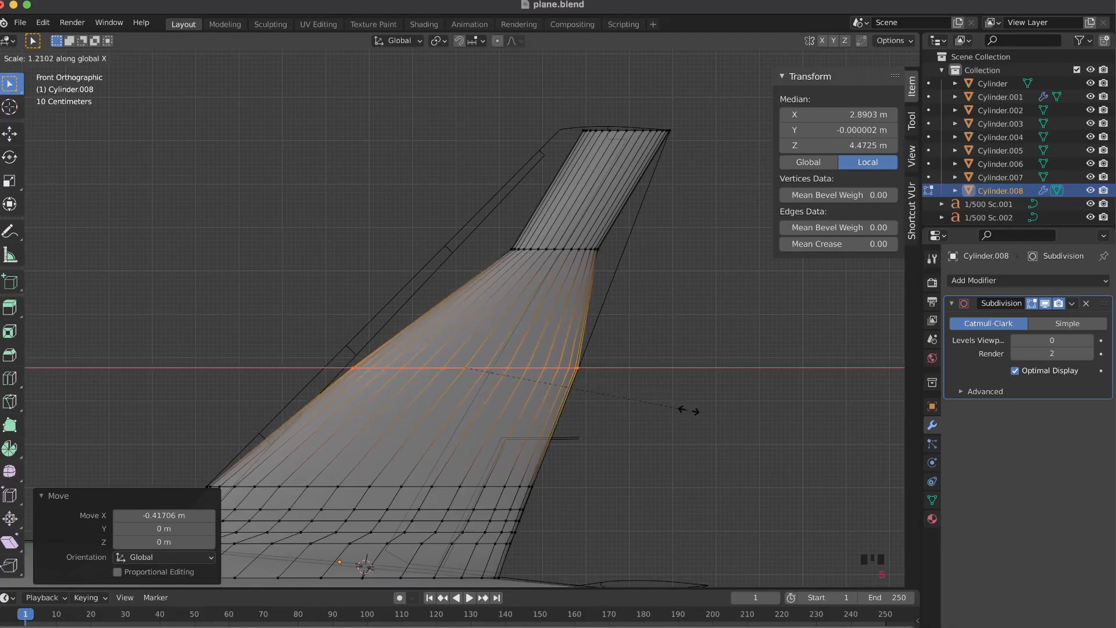
{"action": "left_click", "coordinate": [689, 410]}
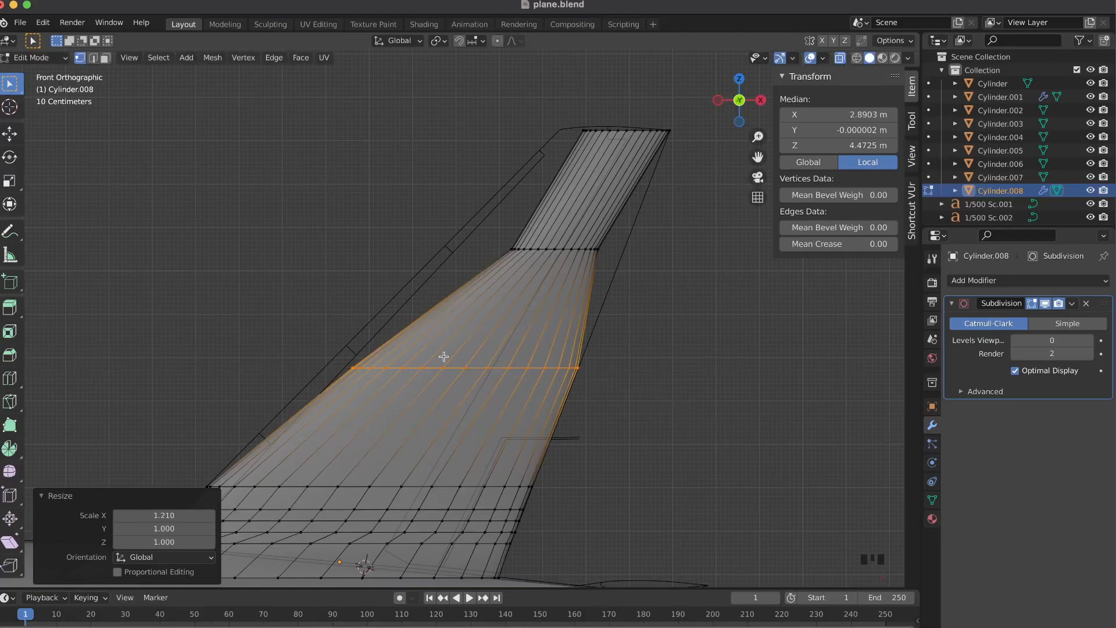
{"action": "left_click", "coordinate": [11, 157]}
{"action": "left_click", "coordinate": [12, 254]}
{"action": "left_click", "coordinate": [10, 233]}
{"action": "left_click", "coordinate": [353, 360]}
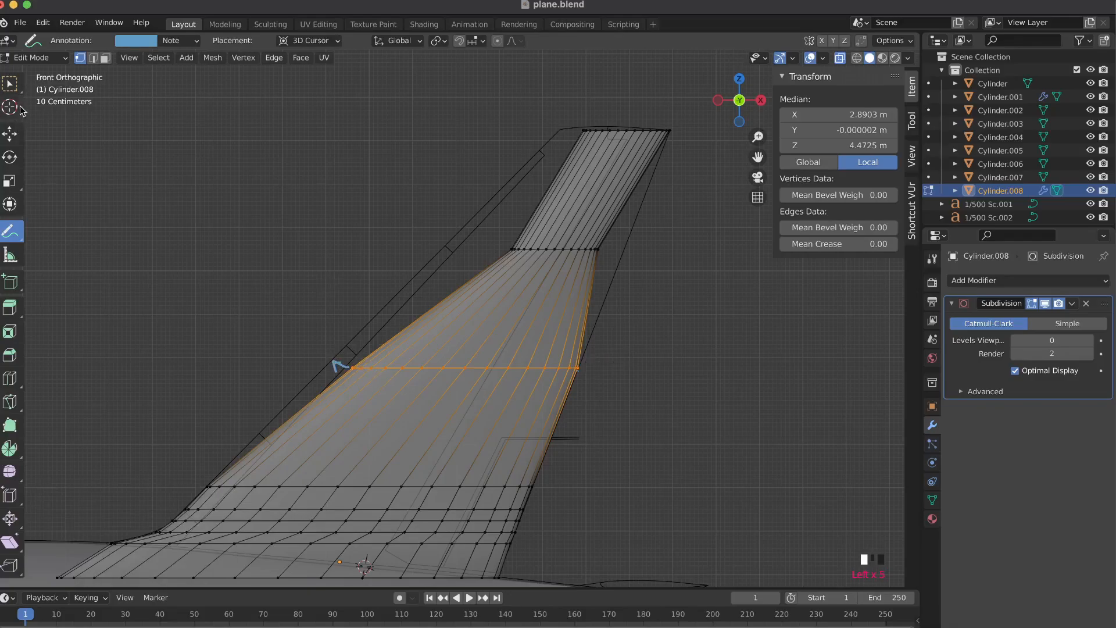
{"action": "left_click", "coordinate": [10, 83]}
{"action": "key", "text": "g"}
{"action": "key", "text": "z"}
{"action": "left_click", "coordinate": [523, 86]}
{"action": "key", "text": "ctrl+z"}
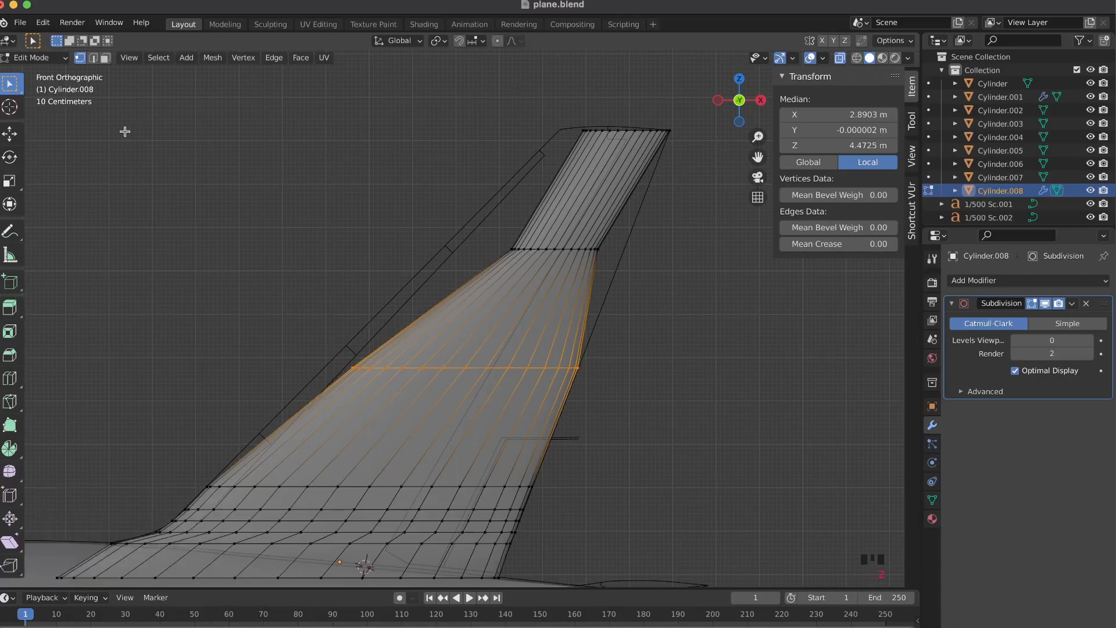
- Shift the mid-fin loop another -0.417 m in X and scale it by 1.125 along X
{"action": "key", "text": "g"}
{"action": "key", "text": "x"}
{"action": "left_click", "coordinate": [510, 355]}
{"action": "key", "text": "s"}
{"action": "key", "text": "x"}
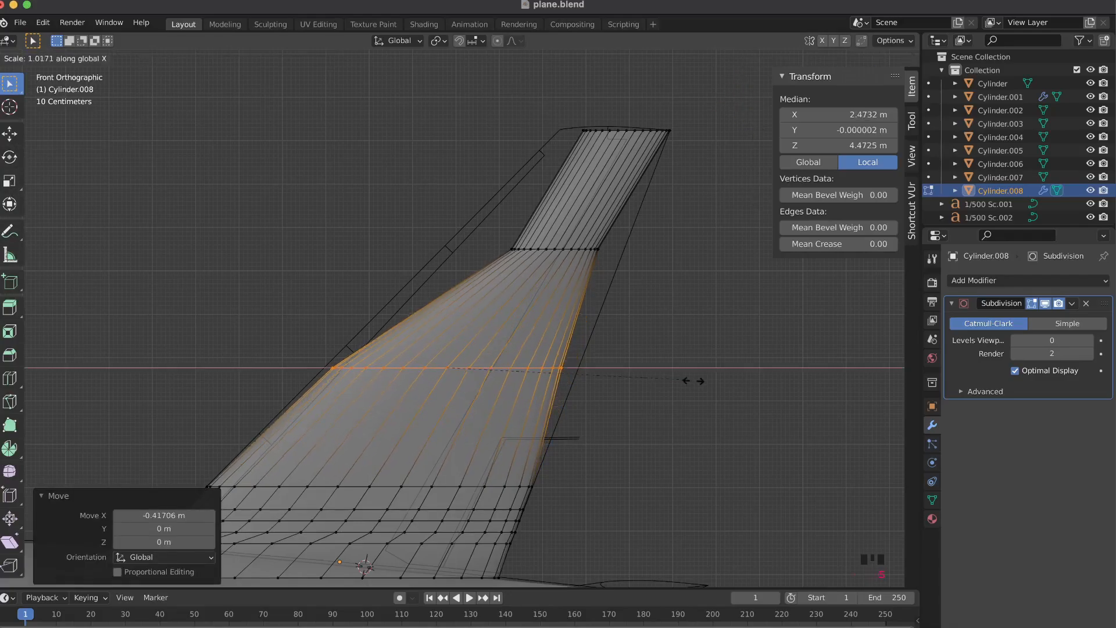
{"action": "key", "text": "Escape"}
- Move the mid-fin loop 0.139 m in X and fine-tune its X position against the blueprint's leading and trailing edges
{"action": "key", "text": "g"}
{"action": "key", "text": "x"}
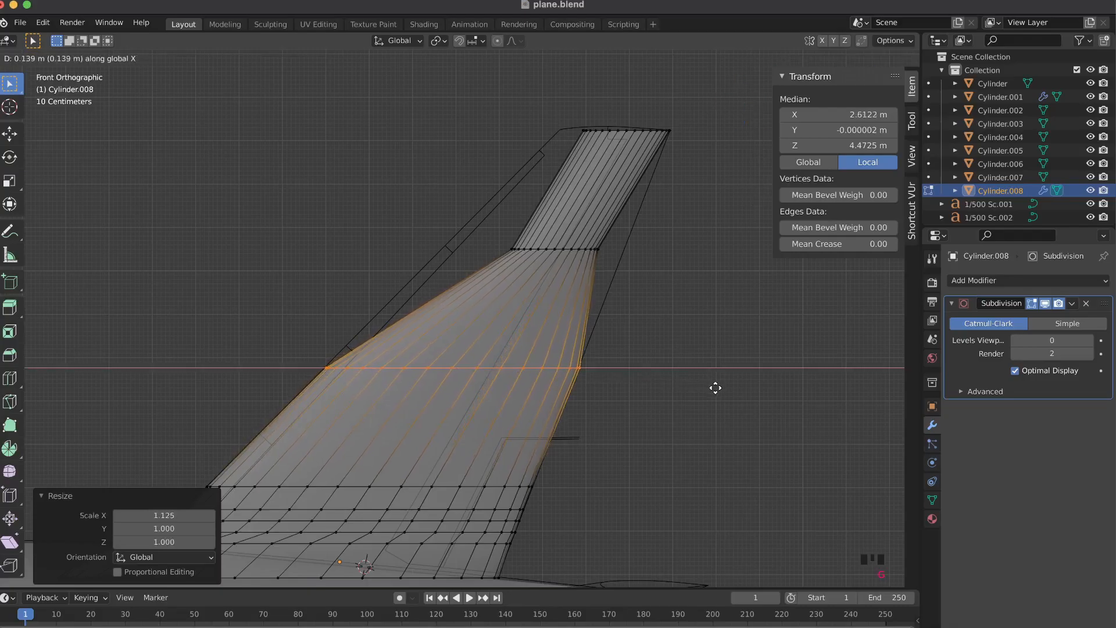
{"action": "left_click", "coordinate": [714, 386]}
{"action": "scroll", "coordinate": [582, 342], "scroll_direction": "up", "scroll_amount": 4}
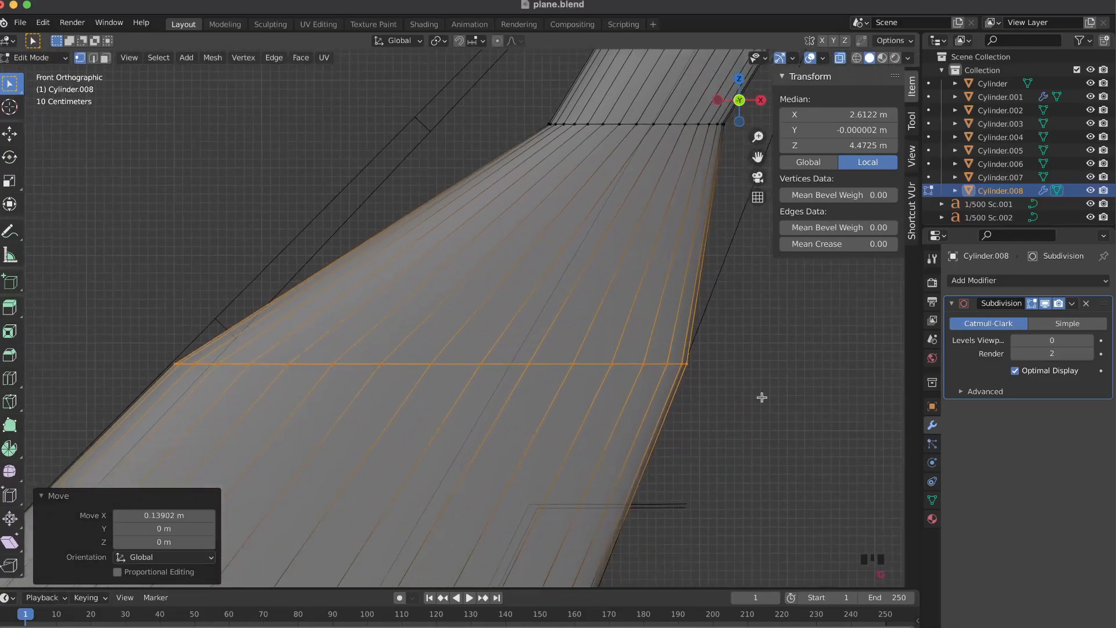
{"action": "key", "text": "g"}
{"action": "key", "text": "x"}
{"action": "left_click", "coordinate": [793, 407]}
{"action": "key", "text": "s"}
{"action": "key", "text": "x"}
{"action": "left_click", "coordinate": [791, 408]}
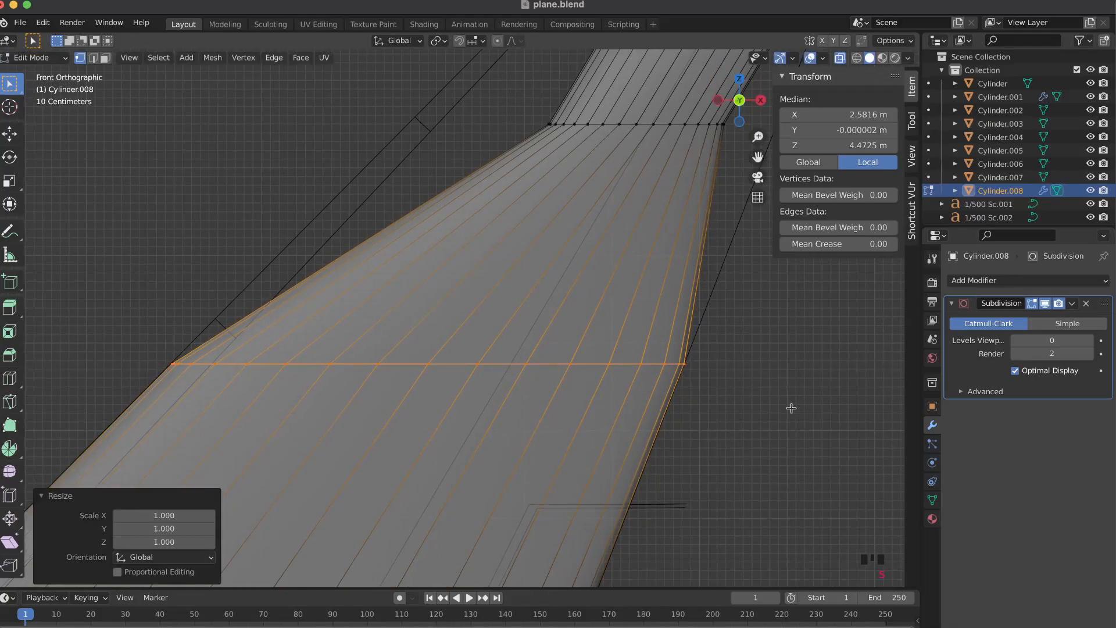
- Select the next loop up, just below the fin's tip, widen it along X and move it -0.165 m in X
{"action": "scroll", "coordinate": [791, 409], "scroll_direction": "down", "scroll_amount": 1}
{"action": "scroll", "coordinate": [791, 409], "scroll_direction": "down", "scroll_amount": 2}
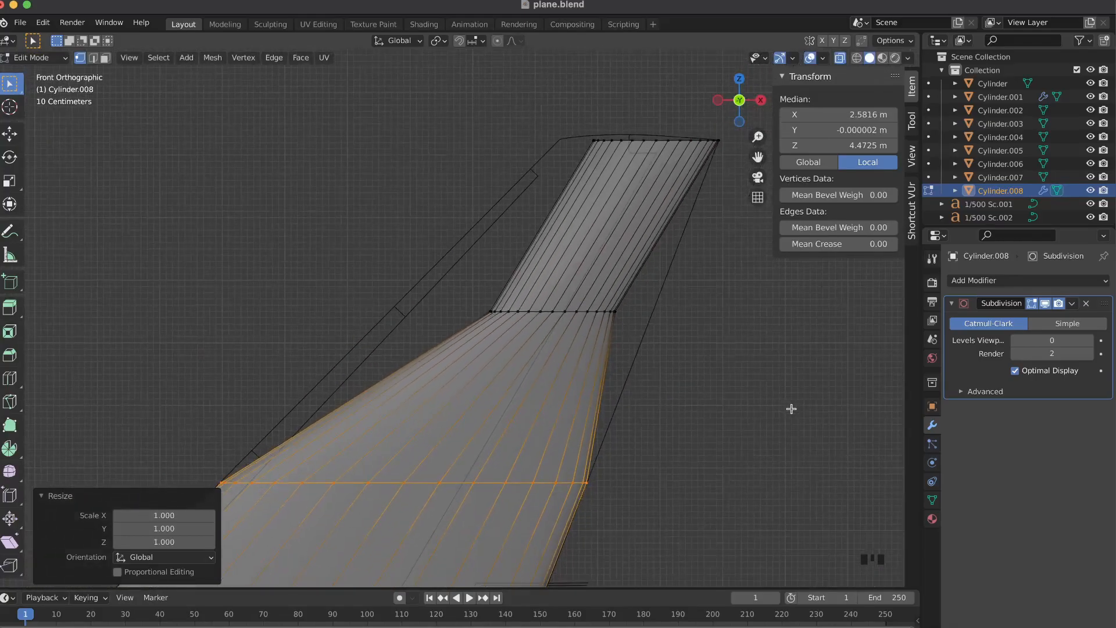
{"action": "scroll", "coordinate": [790, 409], "scroll_direction": "down", "scroll_amount": 1}
{"action": "left_click", "coordinate": [511, 312], "text": "alt"}
{"action": "key", "text": "s"}
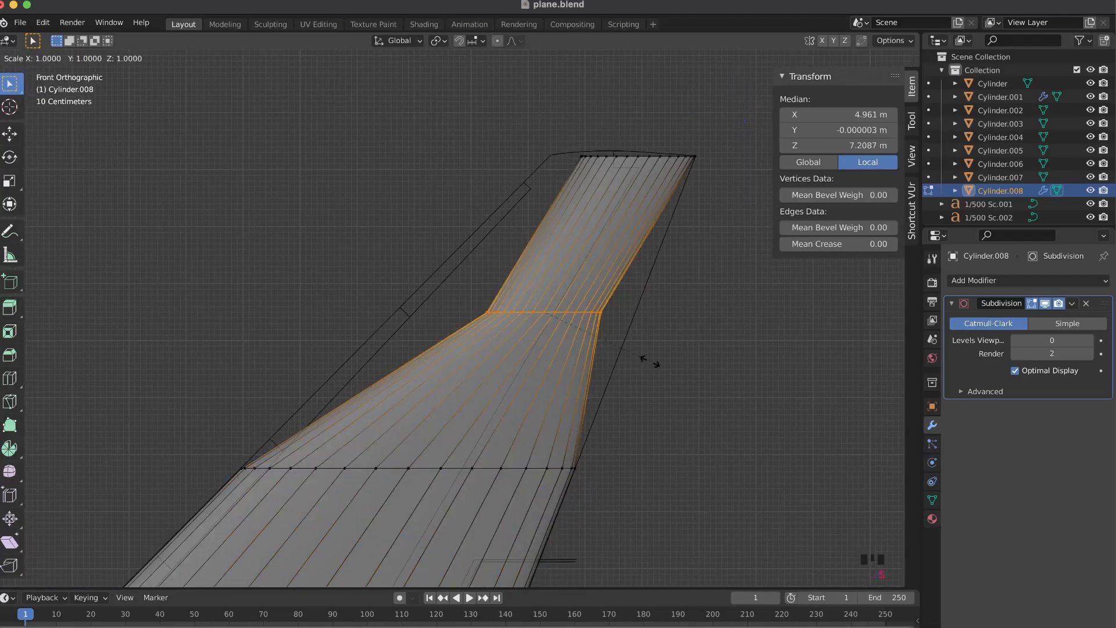
{"action": "key", "text": "x"}
{"action": "left_click", "coordinate": [701, 392]}
- Scale the upper loop by about 1.05 along X, move it -0.212 m in X, and widen it again by about 1.06
{"action": "key", "text": "s"}
{"action": "key", "text": "x"}
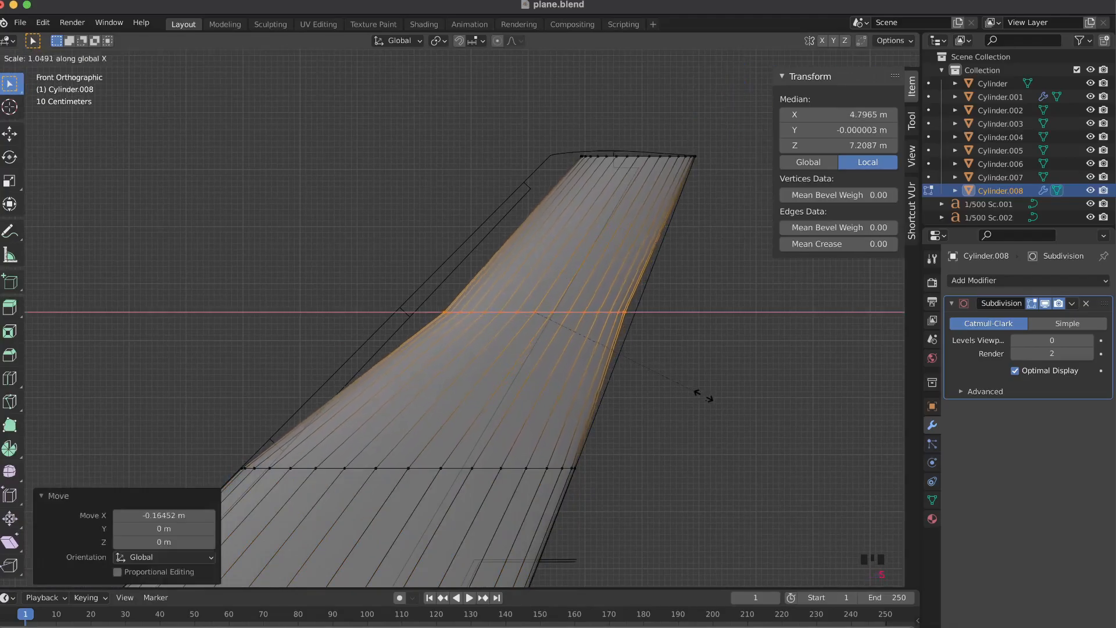
{"action": "left_click", "coordinate": [707, 399]}
{"action": "key", "text": "g"}
{"action": "key", "text": "x"}
{"action": "key", "text": "x"}
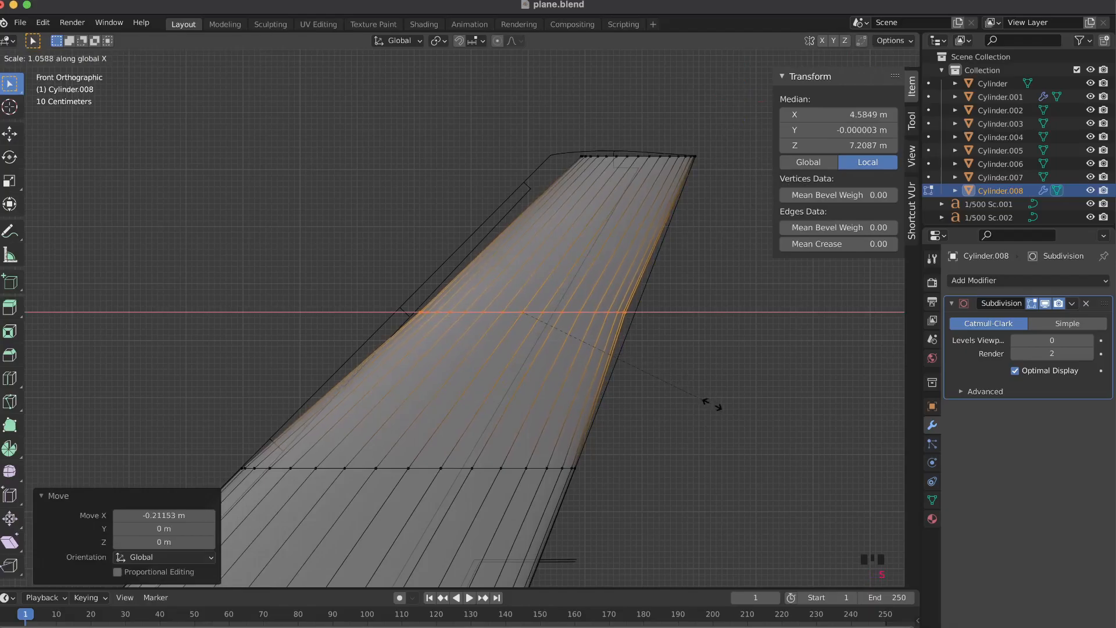
{"action": "left_click", "coordinate": [718, 403]}
- Move the upper loop -0.035 m in X and adjust its X scale toward the blueprint edges
{"action": "key", "text": "g"}
{"action": "key", "text": "x"}
{"action": "key", "text": "Escape"}
{"action": "key", "text": "s"}
{"action": "key", "text": "x"}
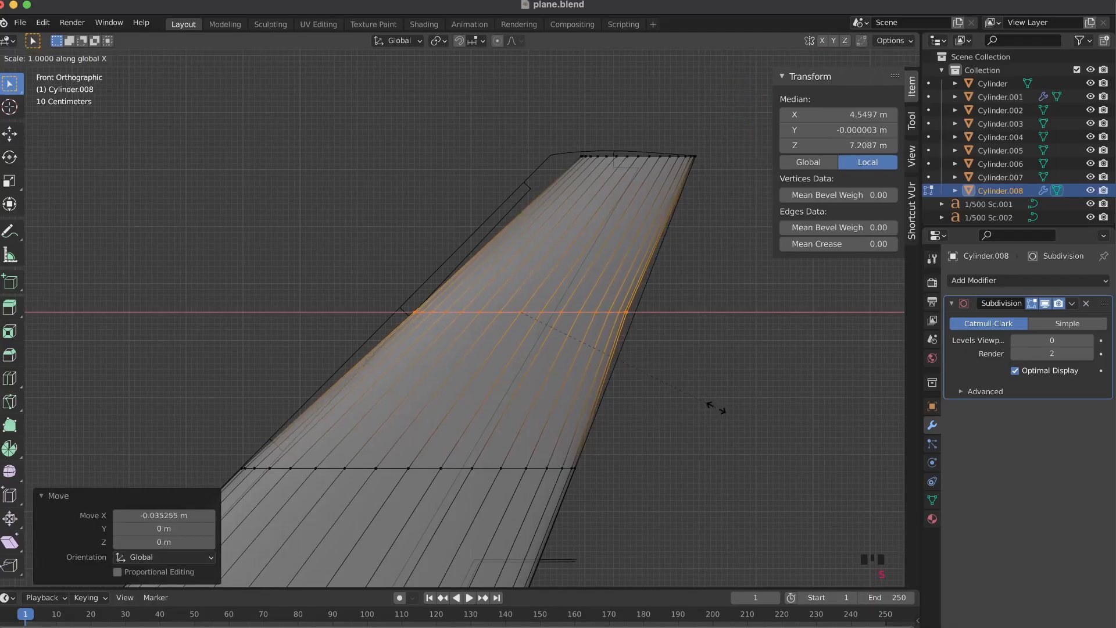
{"action": "left_click", "coordinate": [722, 410]}
- Move the fin's upper loop about -0.071 m in X and widen it by 1.04 along X
{"action": "key", "text": "g"}
{"action": "key", "text": "x"}
{"action": "key", "text": "Escape"}
{"action": "key", "text": "s"}
{"action": "key", "text": "x"}
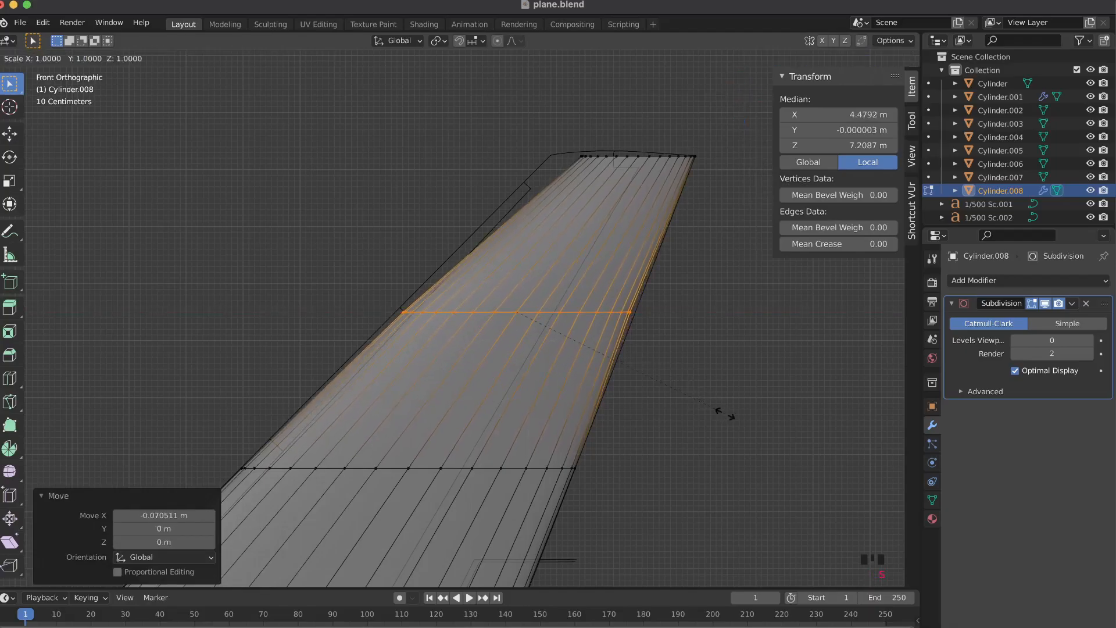
{"action": "left_click", "coordinate": [732, 417]}
{"action": "key", "text": "s"}
{"action": "key", "text": "x"}
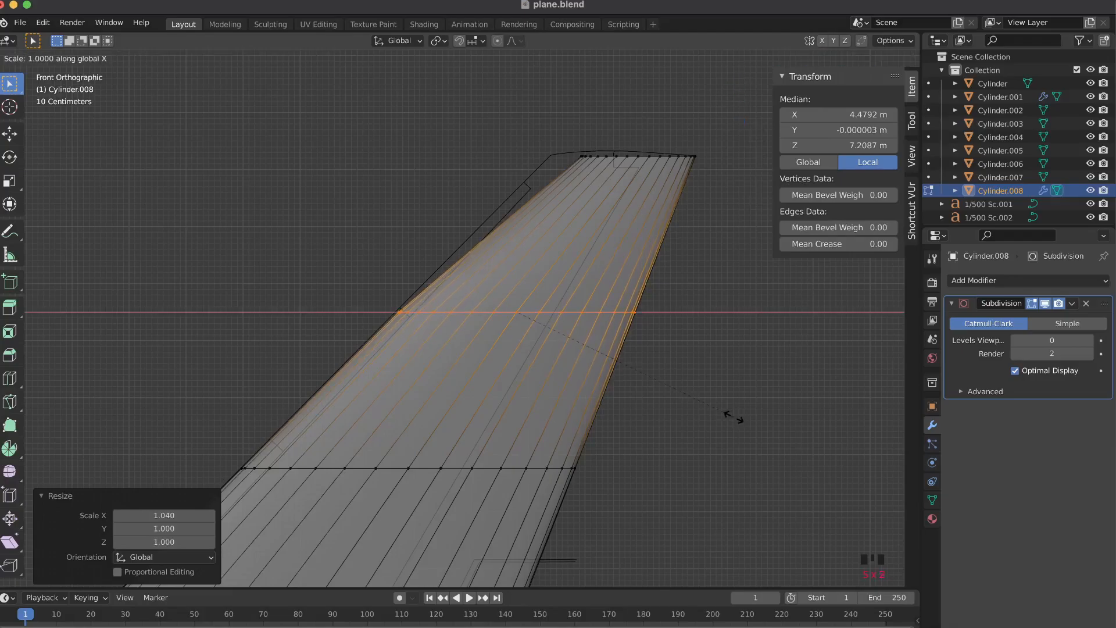
{"action": "left_click", "coordinate": [730, 416]}
- Fine-tune the upper loop's X position and finish with a 1.002 scale along X to match both blueprint edges
{"action": "key", "text": "g"}
{"action": "key", "text": "x"}
{"action": "key", "text": "Escape"}
{"action": "key", "text": "s"}
{"action": "key", "text": "x"}
{"action": "left_click", "coordinate": [731, 416]}
{"action": "key", "text": "g"}
{"action": "key", "text": "x"}
{"action": "left_click", "coordinate": [732, 417]}
{"action": "key", "text": "s"}
{"action": "key", "text": "x"}
{"action": "left_click", "coordinate": [733, 417]}
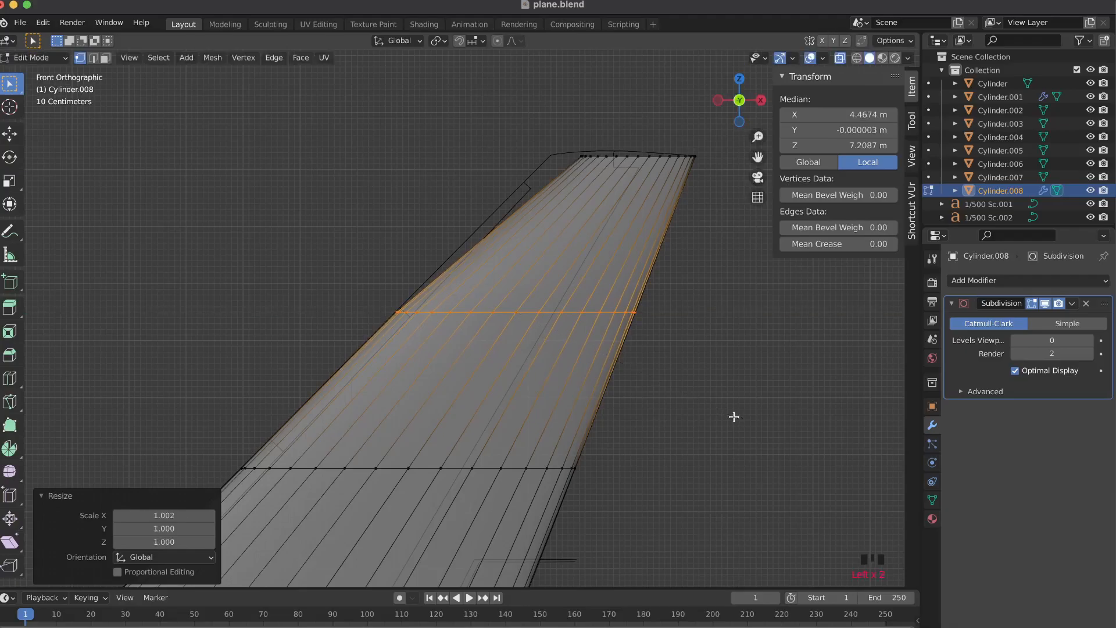
- Try annotation lines across the fin's tip, undo each stroke, and return to the selection tool
{"action": "scroll", "coordinate": [733, 417], "scroll_direction": "up", "scroll_amount": 4}
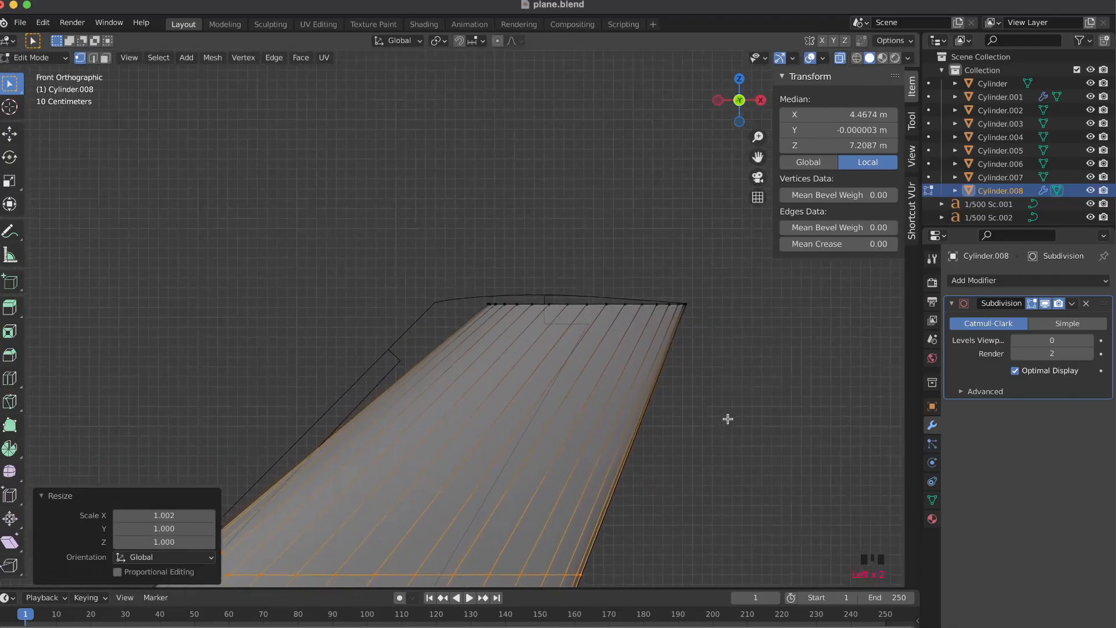
{"action": "scroll", "coordinate": [727, 419], "scroll_direction": "right", "scroll_amount": 2}
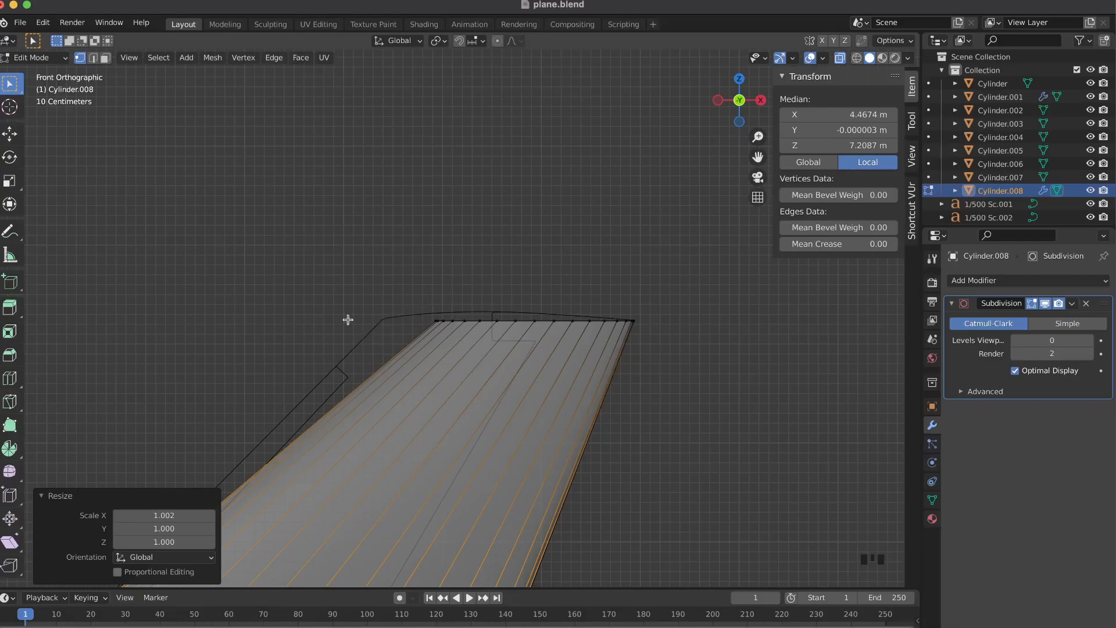
{"action": "left_click", "coordinate": [10, 227]}
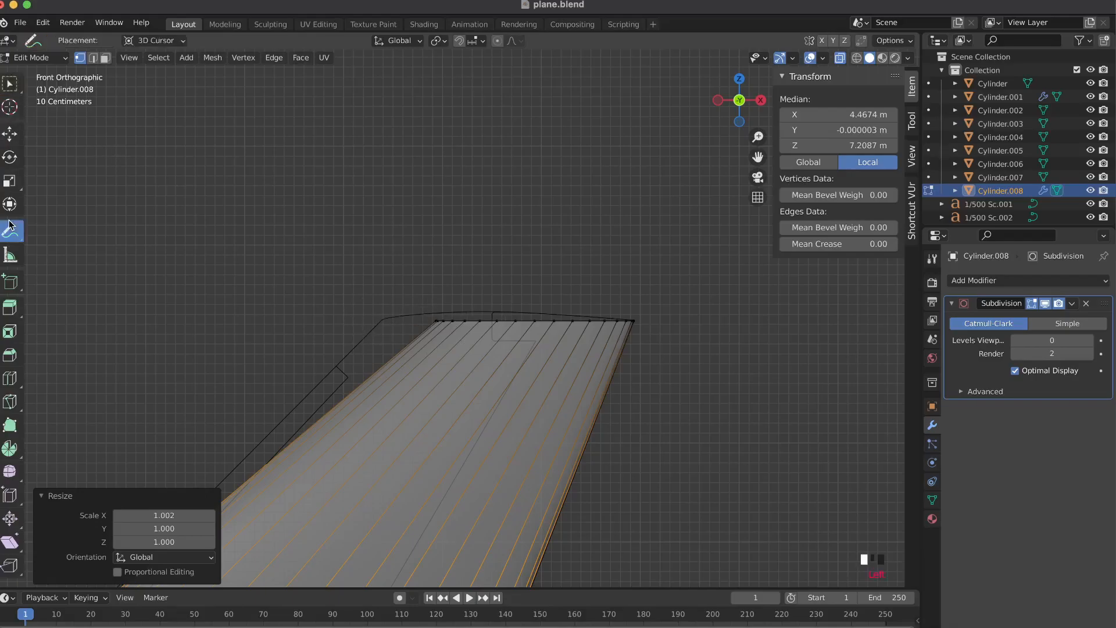
{"action": "mouse_move", "coordinate": [386, 314]}
{"action": "left_mouse_down"}
{"action": "mouse_move", "coordinate": [503, 301]}
{"action": "mouse_move", "coordinate": [607, 309]}
{"action": "left_mouse_up"}
{"action": "key", "text": "super+z"}
{"action": "mouse_move", "coordinate": [386, 313]}
{"action": "left_mouse_down"}
{"action": "mouse_move", "coordinate": [531, 295]}
{"action": "mouse_move", "coordinate": [645, 299]}
{"action": "left_mouse_up"}
{"action": "key", "text": "super+z"}
{"action": "mouse_move", "coordinate": [382, 315]}
{"action": "left_mouse_down"}
{"action": "mouse_move", "coordinate": [512, 288]}
{"action": "mouse_move", "coordinate": [671, 317]}
{"action": "left_mouse_up"}
{"action": "key", "text": "super+z"}
{"action": "left_click", "coordinate": [10, 85]}
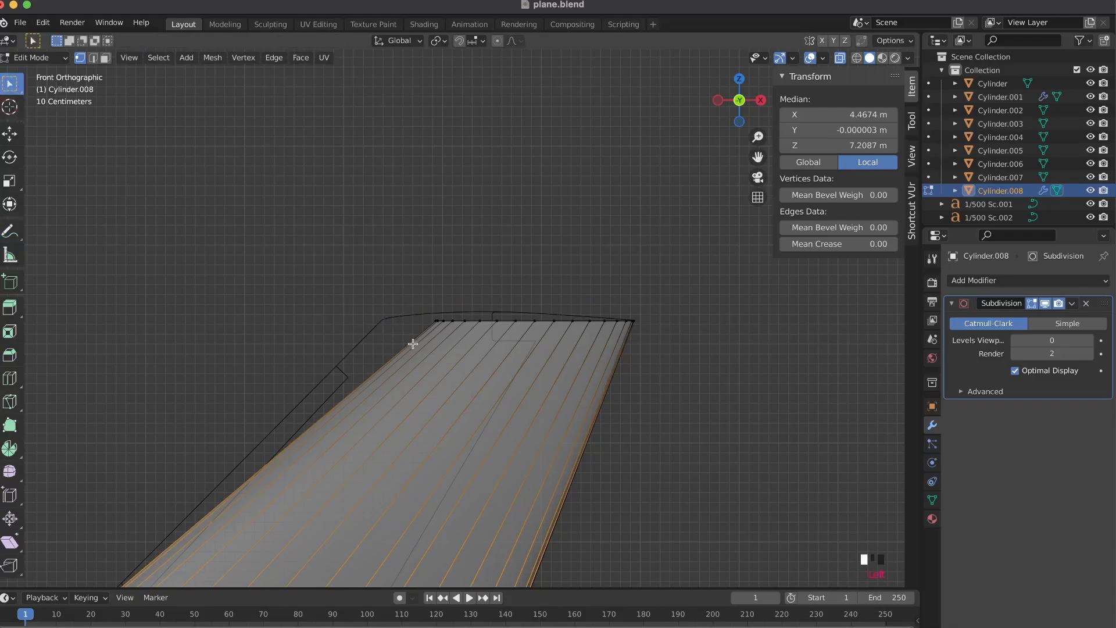
- Select the fin's tip loop and move it about -0.237 m in X
{"action": "left_click_drag", "start_coordinate": [404, 283], "coordinate": [693, 369]}
{"action": "key", "text": "g"}
{"action": "key", "text": "x"}
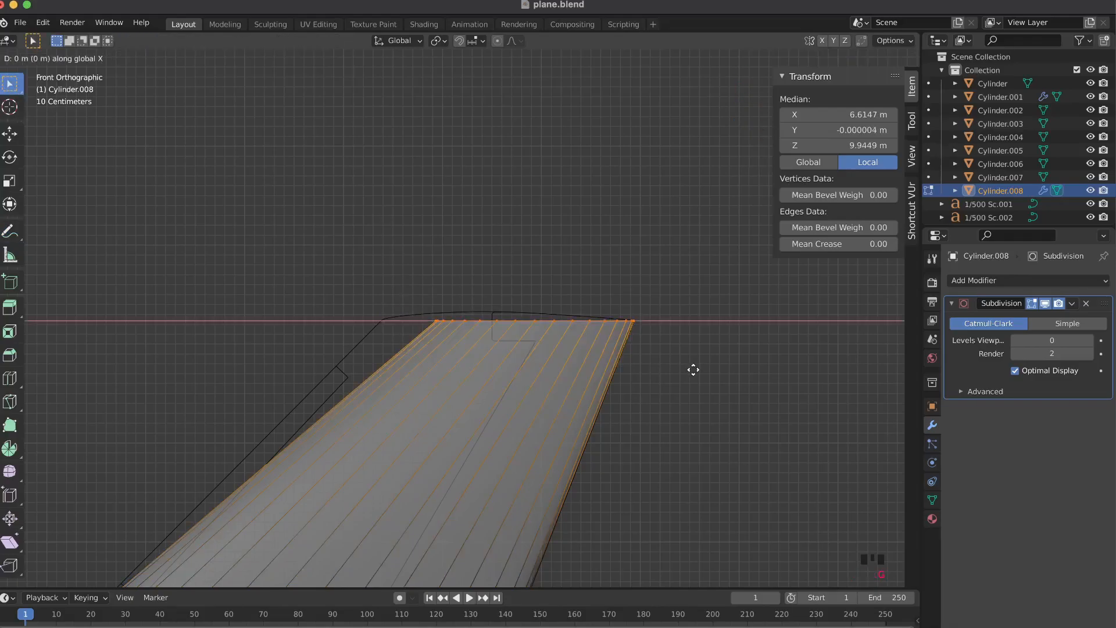
{"action": "left_click", "coordinate": [668, 378]}
- Widen the tip loop by 1.269 along X and shift it about -0.047 m in X to meet the blueprint corners
{"action": "key", "text": "s"}
{"action": "key", "text": "x"}
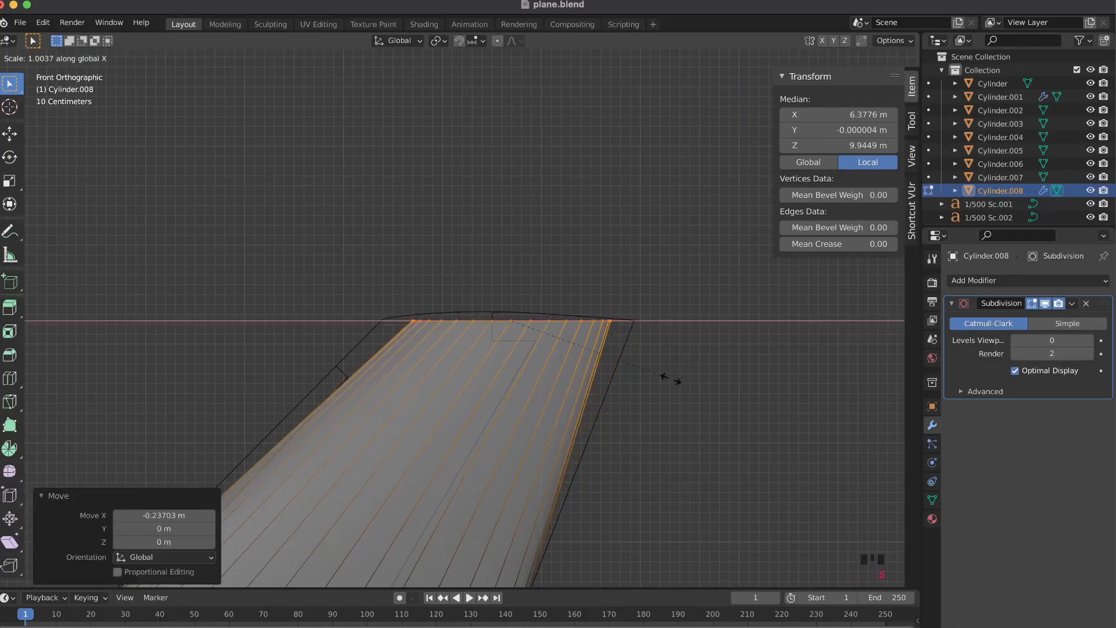
{"action": "left_click", "coordinate": [714, 393]}
{"action": "key", "text": "g"}
{"action": "key", "text": "x"}
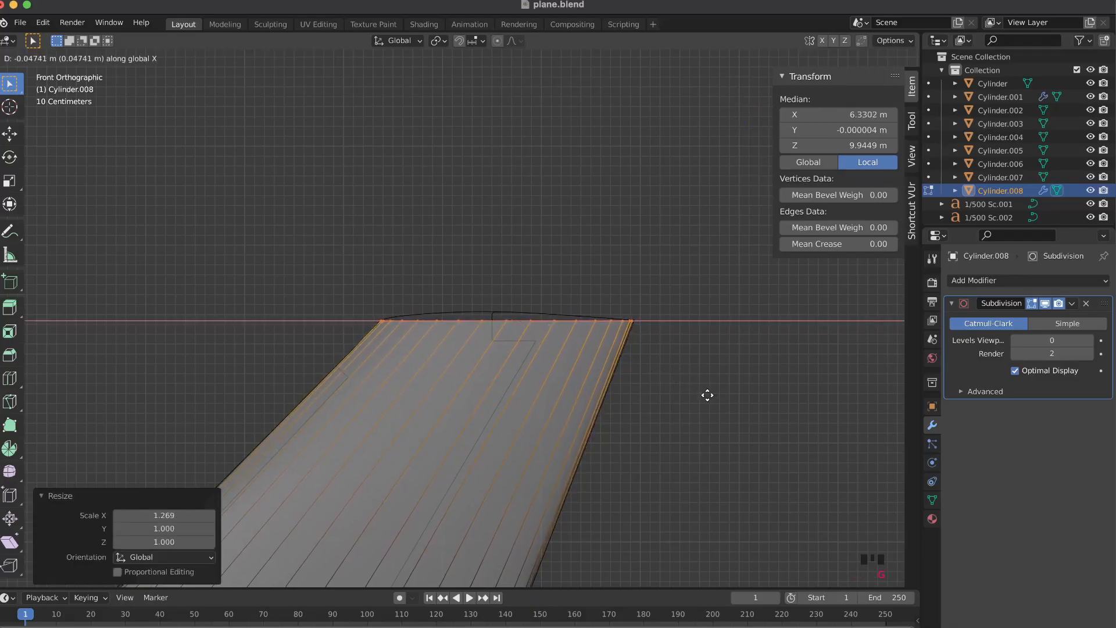
{"action": "left_click", "coordinate": [706, 396]}
- Try to raise the inner vertices of the tip loop along Z
{"action": "scroll", "coordinate": [707, 395], "scroll_direction": "up", "scroll_amount": 3}
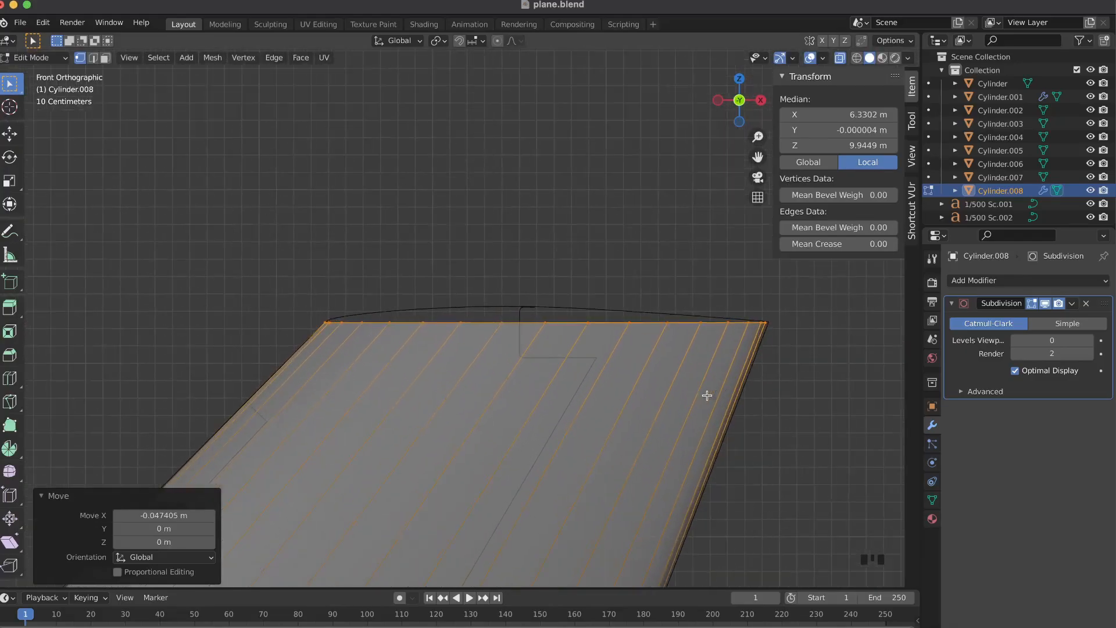
{"action": "left_click_drag", "start_coordinate": [299, 309], "coordinate": [812, 368]}
{"action": "key", "text": "g"}
{"action": "key", "text": "z"}
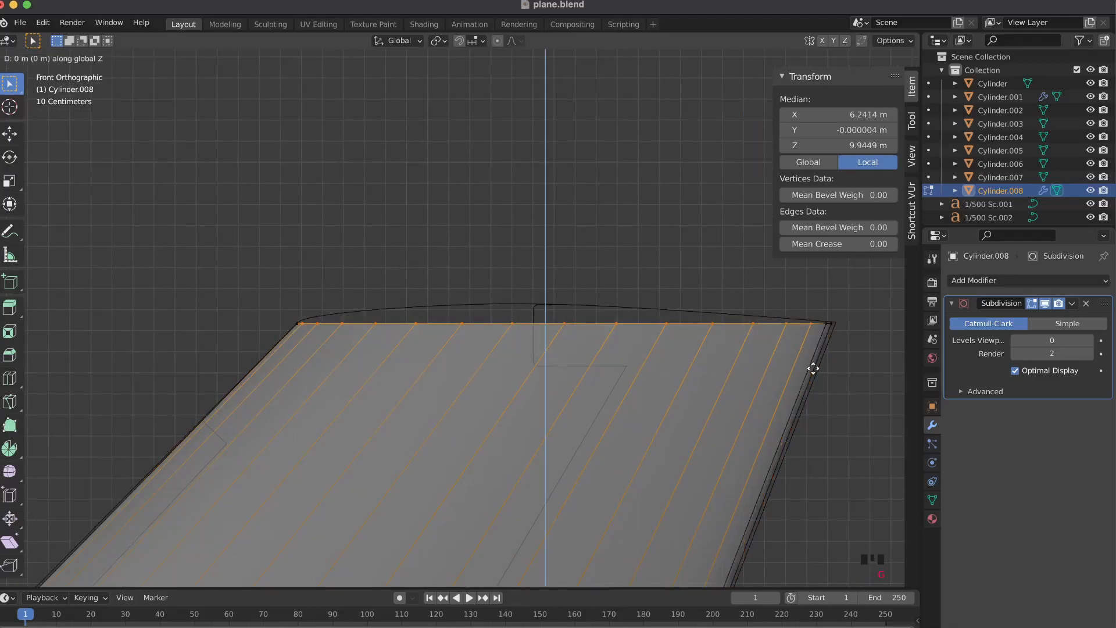
{"action": "left_click", "coordinate": [812, 366]}
{"action": "key", "text": "super+z"}
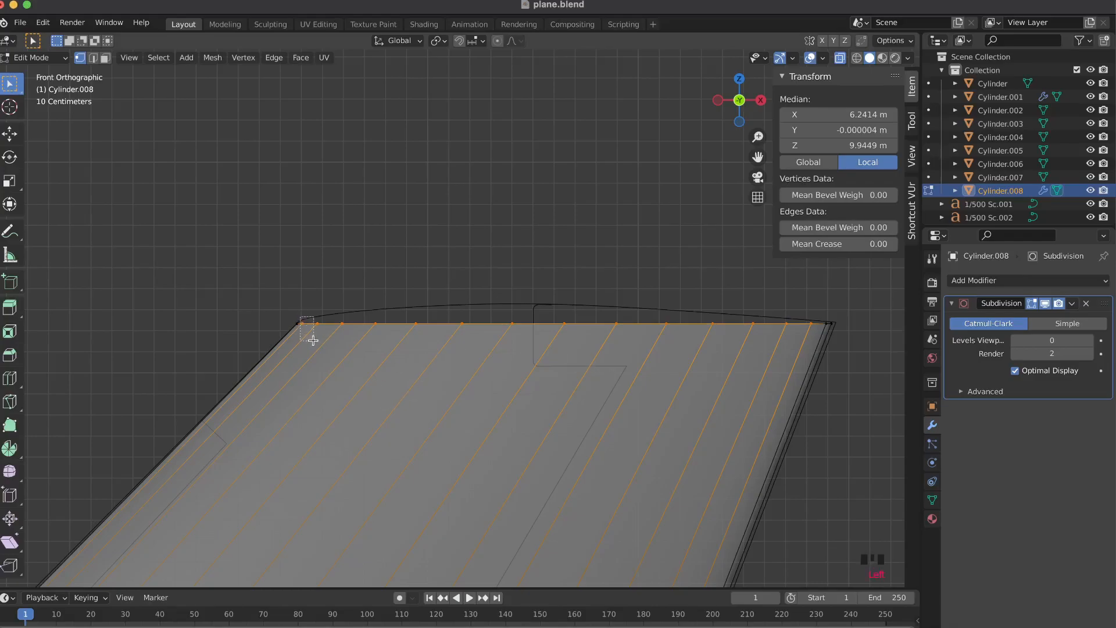
- Move the first three vertex pairs at the tip's leading corner one by one onto the blueprint curve, the third about 0.024 m in X and 0.048 m in Z
{"action": "left_click_drag", "start_coordinate": [313, 340], "coordinate": [312, 340]}
{"action": "key", "text": "g"}
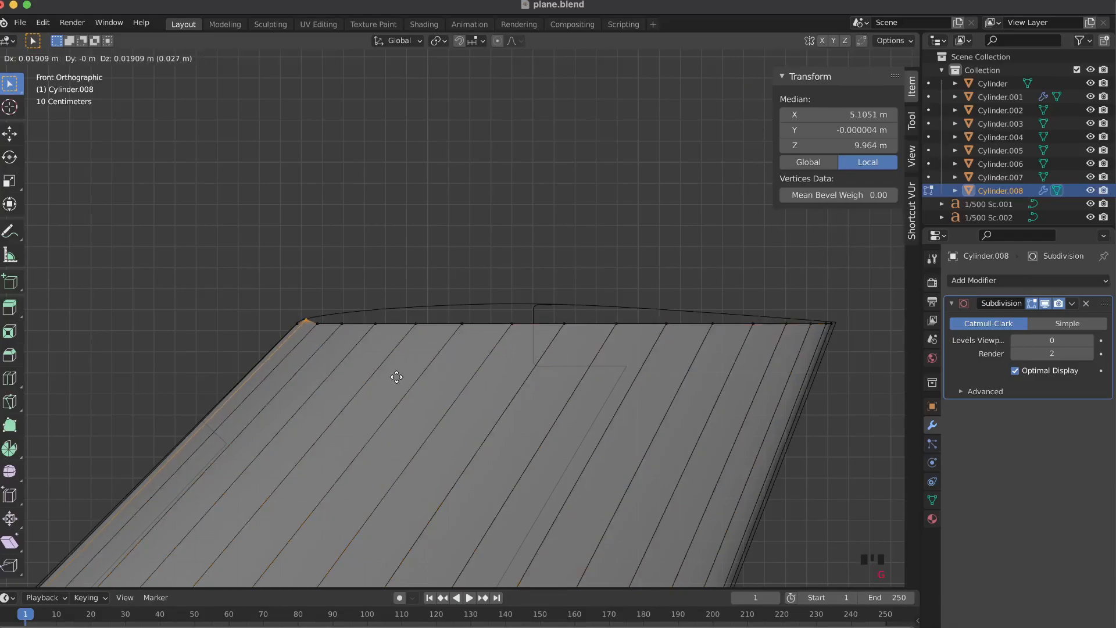
{"action": "left_click", "coordinate": [396, 377]}
{"action": "middle_click_drag", "start_coordinate": [409, 389], "coordinate": [409, 389]}
{"action": "left_click", "coordinate": [724, 105]}
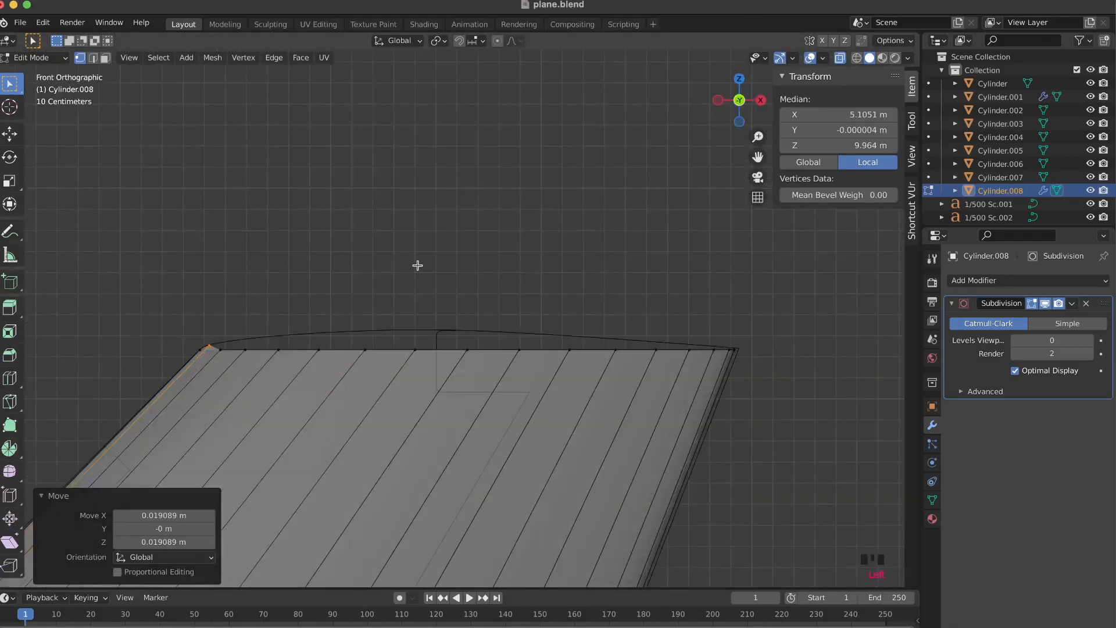
{"action": "key", "text": "g"}
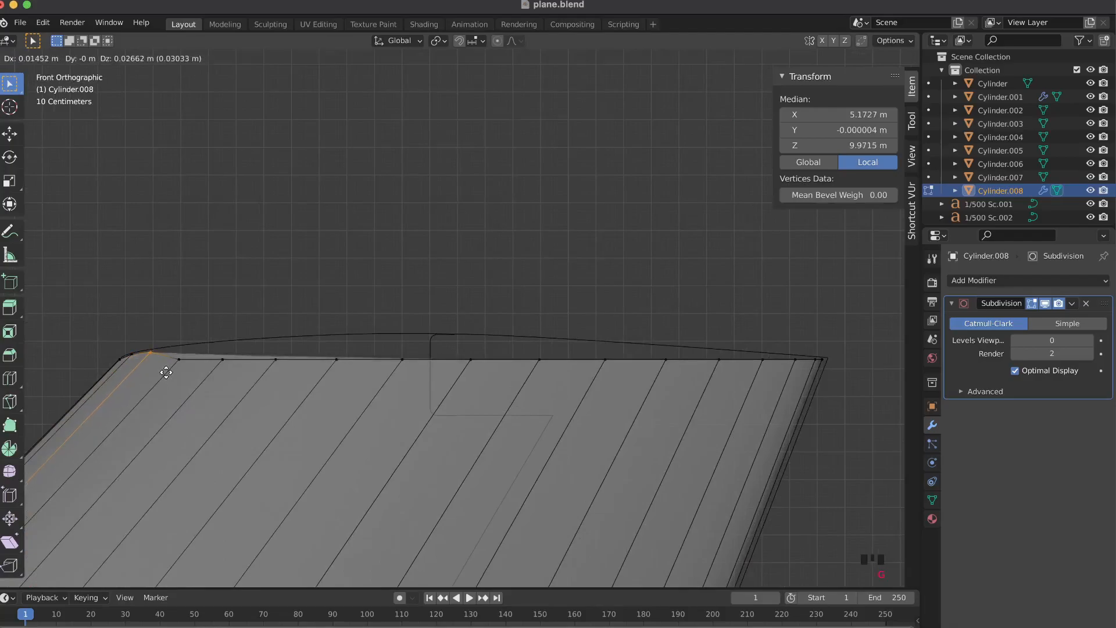
{"action": "left_click", "coordinate": [167, 370]}
{"action": "left_click", "coordinate": [178, 360]}
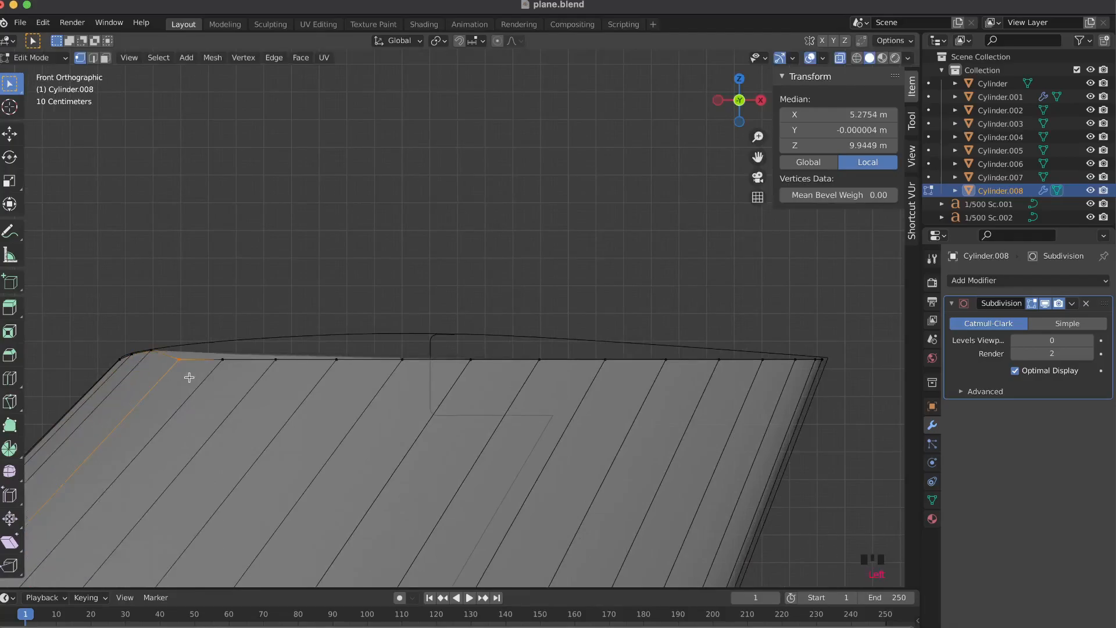
{"action": "key", "text": "g"}
{"action": "left_click", "coordinate": [197, 363]}
- Inspect the reshaped leading corner of the tip in perspective with X-ray on and off, and return to the front view
{"action": "scroll", "coordinate": [196, 364], "scroll_direction": "right", "scroll_amount": 10}
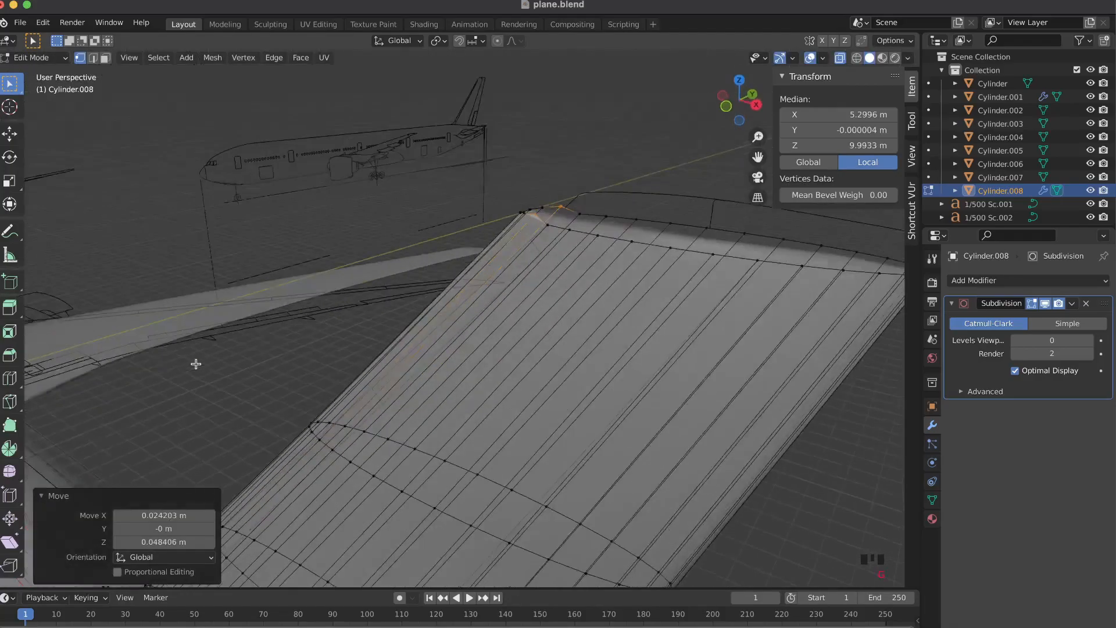
{"action": "left_click", "coordinate": [840, 58]}
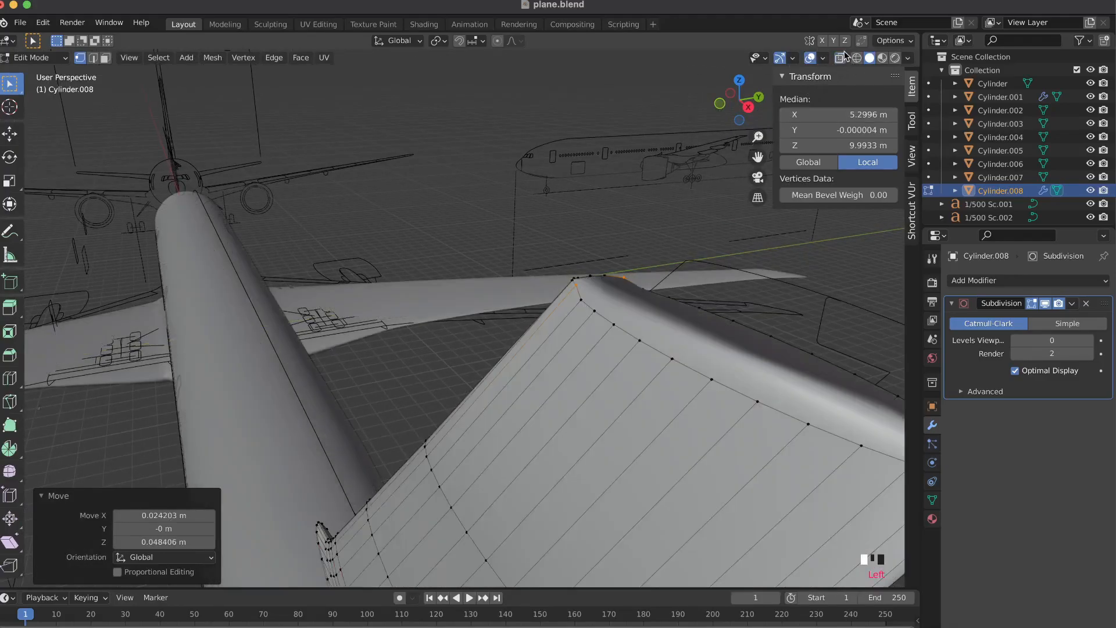
{"action": "left_click", "coordinate": [839, 59]}
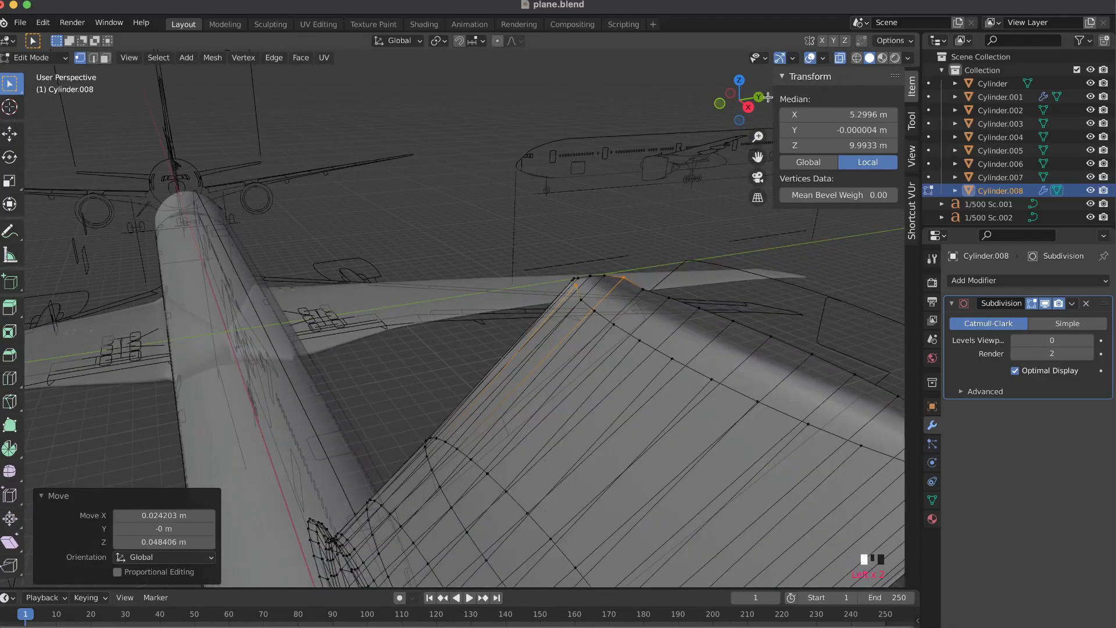
{"action": "left_click", "coordinate": [720, 104]}
{"action": "left_click", "coordinate": [840, 58]}
{"action": "scroll", "coordinate": [585, 219], "scroll_direction": "left", "scroll_amount": 2}
{"action": "scroll", "coordinate": [585, 219], "scroll_direction": "down", "scroll_amount": 2}
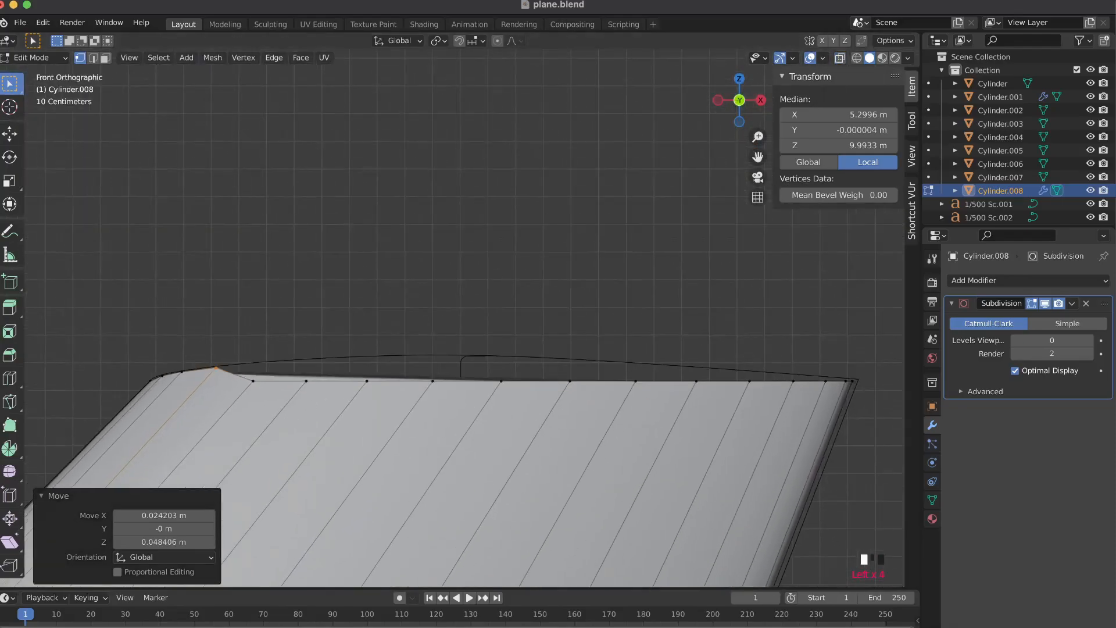
- With X-ray on, move the next two tip vertex pairs onto the blueprint curve and readjust the pair before them
{"action": "left_click", "coordinate": [839, 58]}
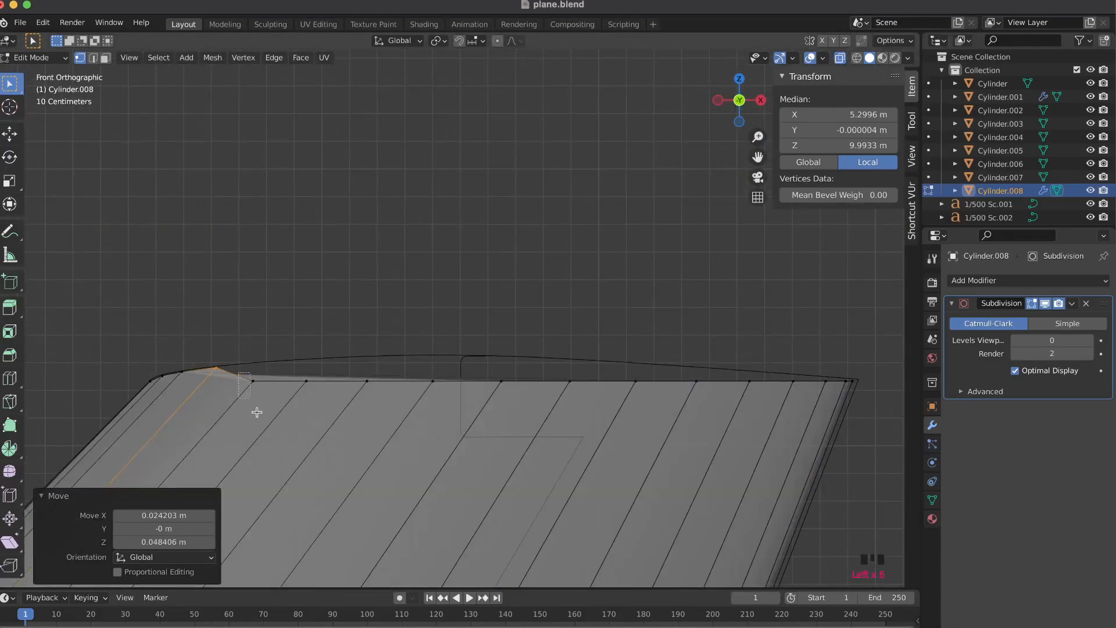
{"action": "key", "text": "g"}
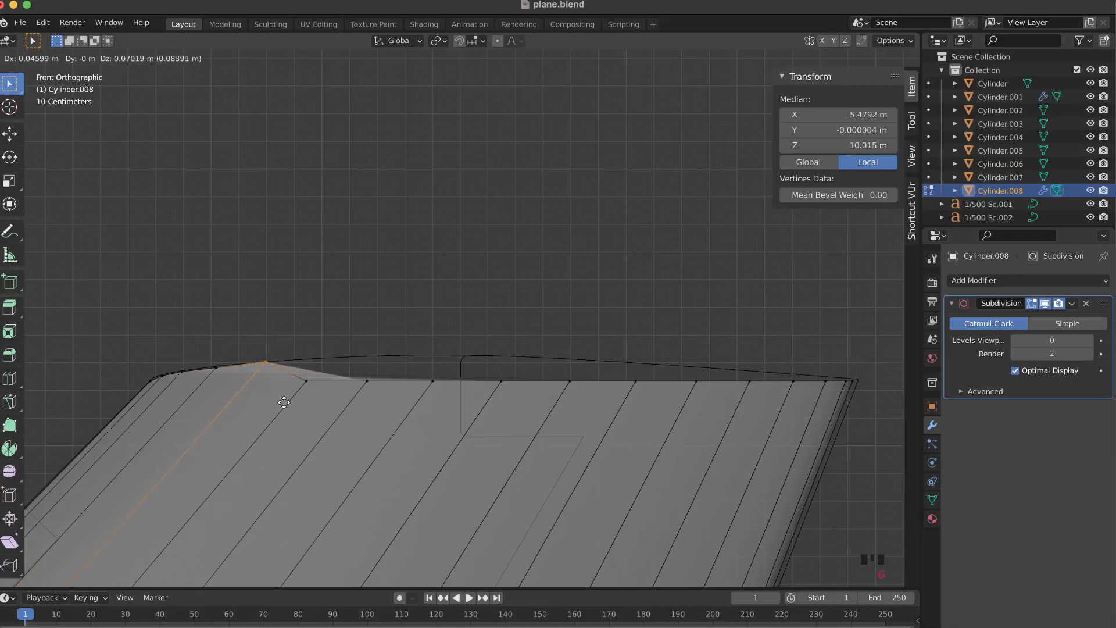
{"action": "left_click", "coordinate": [283, 402]}
{"action": "left_click_drag", "start_coordinate": [211, 359], "coordinate": [240, 395]}
{"action": "key", "text": "g"}
{"action": "left_click", "coordinate": [239, 395]}
{"action": "left_click", "coordinate": [306, 381]}
{"action": "key", "text": "g"}
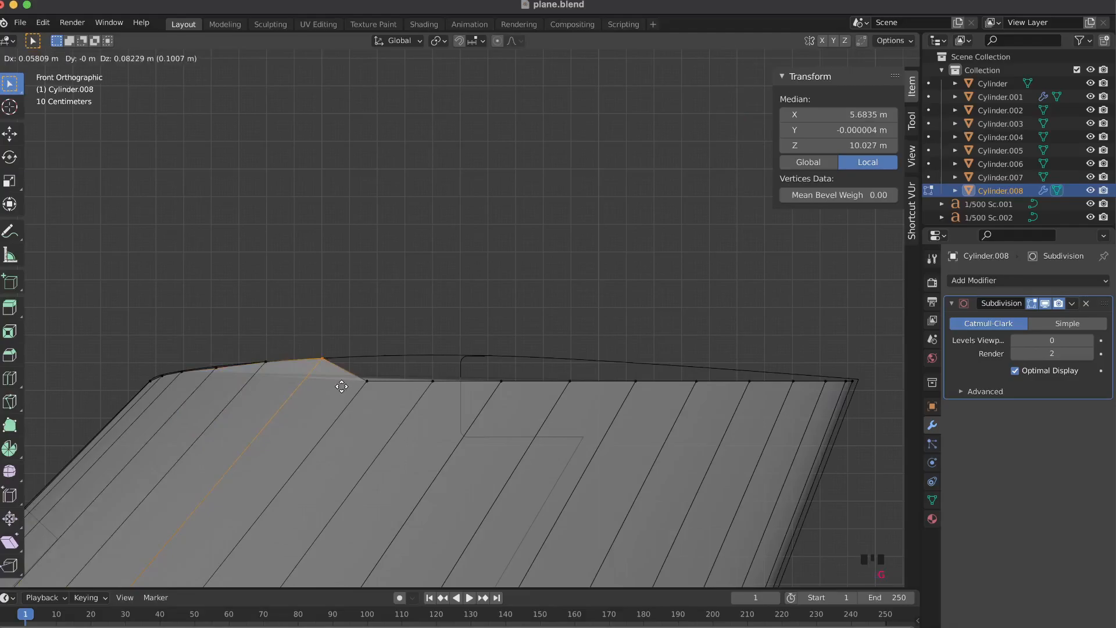
{"action": "left_click", "coordinate": [341, 386]}
- Raise the three middle vertex pairs of the tip onto the crest of the blueprint curve
{"action": "left_click_drag", "start_coordinate": [366, 386], "coordinate": [391, 408]}
{"action": "key", "text": "g"}
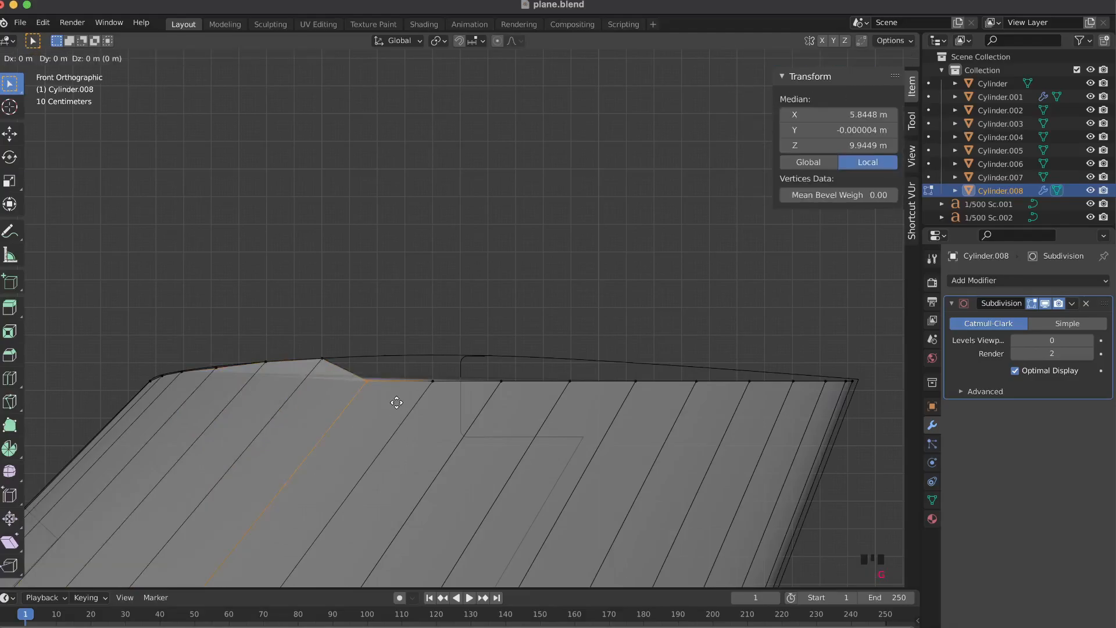
{"action": "left_click", "coordinate": [406, 383]}
{"action": "left_click_drag", "start_coordinate": [422, 373], "coordinate": [516, 407]}
{"action": "key", "text": "g"}
{"action": "left_click", "coordinate": [473, 397]}
{"action": "key", "text": "g"}
{"action": "left_click", "coordinate": [527, 383]}
- Move the two vertex pairs just past the tip's middle onto the blueprint curve, the second about 0.039 m in X and 0.063 m in Z
{"action": "left_click_drag", "start_coordinate": [556, 376], "coordinate": [584, 408]}
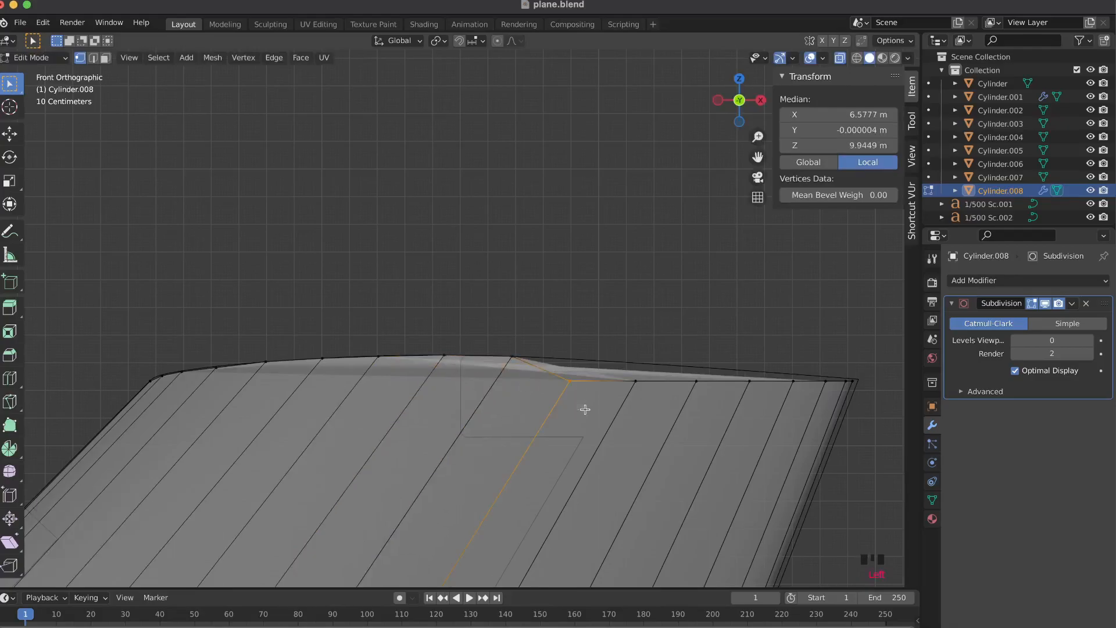
{"action": "key", "text": "g"}
{"action": "left_click", "coordinate": [595, 388]}
{"action": "left_click_drag", "start_coordinate": [639, 364], "coordinate": [614, 438]}
{"action": "key", "text": "g"}
{"action": "left_click", "coordinate": [622, 420]}
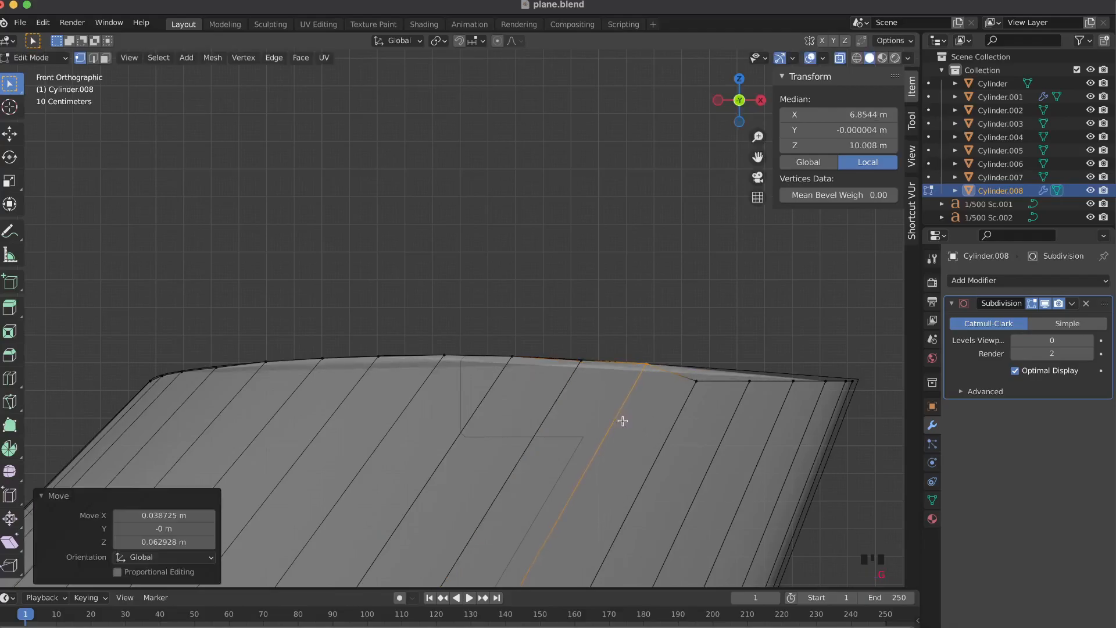
- Move the following two tip vertex pairs onto the descending blueprint curve, the second about 0.017 m in X and 0.036 m in Z
{"action": "left_click_drag", "start_coordinate": [685, 372], "coordinate": [749, 403]}
{"action": "key", "text": "g"}
{"action": "left_click", "coordinate": [711, 395]}
{"action": "key", "text": "g"}
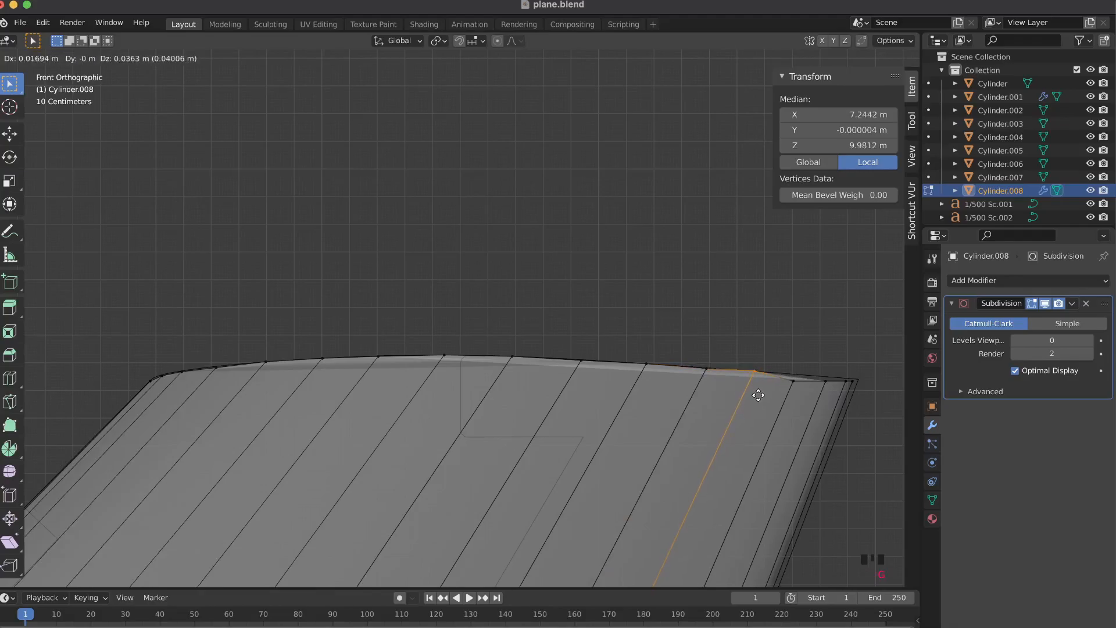
{"action": "left_click", "coordinate": [758, 395]}
- Raise the two vertex pairs near the tip's trailing corner to the curve, the second about 0.005 m in X and 0.012 m in Z
{"action": "left_click_drag", "start_coordinate": [781, 373], "coordinate": [835, 401]}
{"action": "key", "text": "g"}
{"action": "left_click", "coordinate": [803, 398]}
{"action": "key", "text": "g"}
{"action": "left_click", "coordinate": [832, 400]}
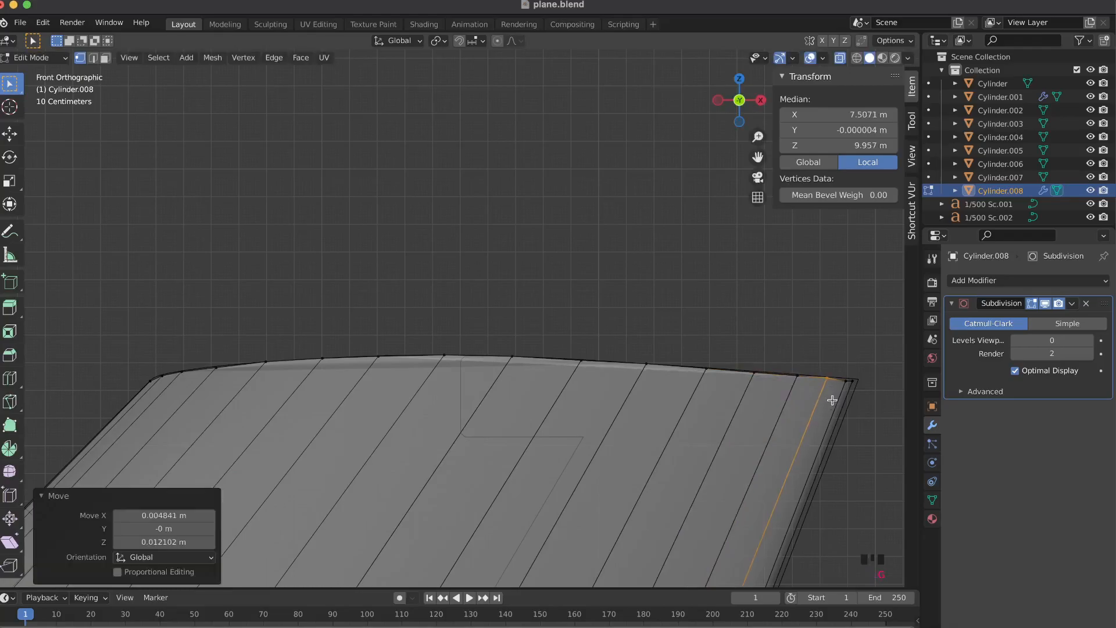
- Move the trailing corner vertex 0.017 m in X and 0.002 m in Z, and the adjacent pair 0.005 m in both X and Z
{"action": "left_click", "coordinate": [851, 378]}
{"action": "key", "text": "g"}
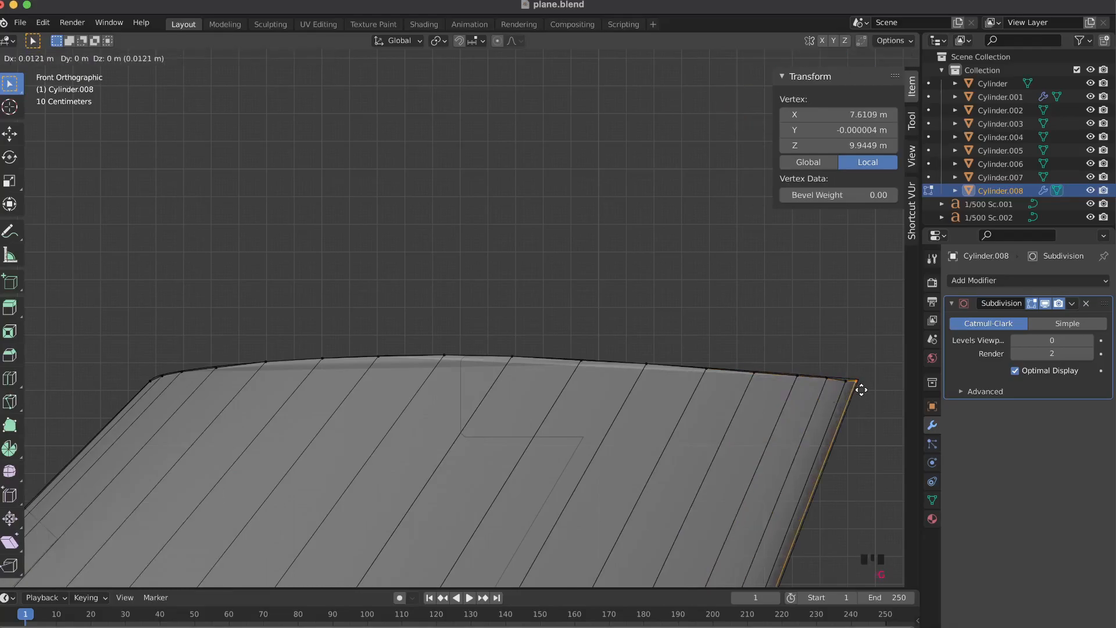
{"action": "left_click", "coordinate": [860, 389]}
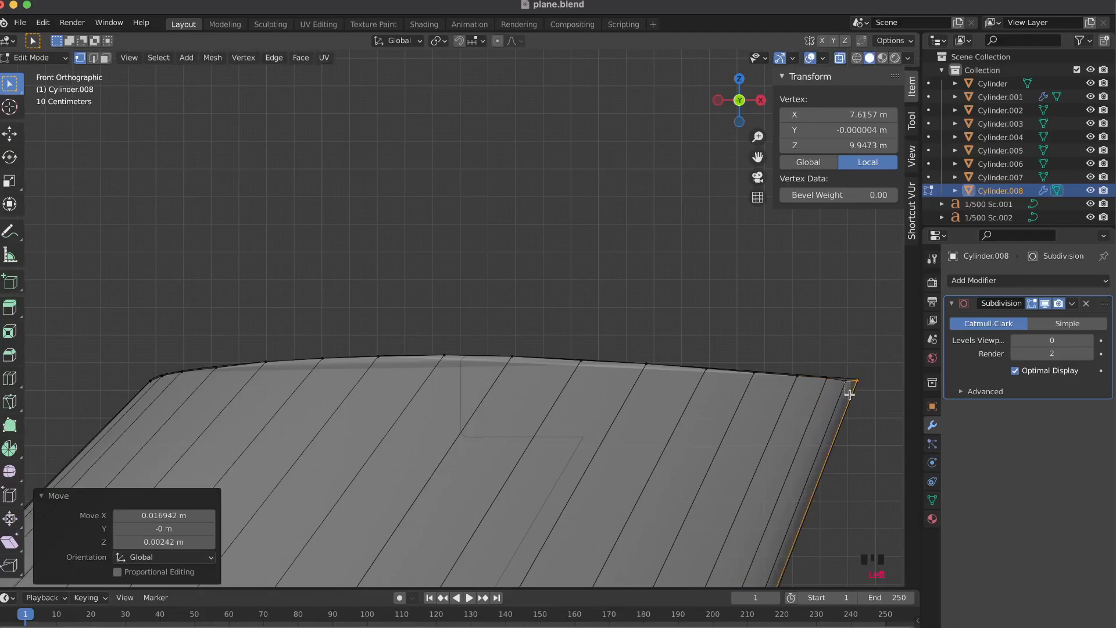
{"action": "left_click_drag", "start_coordinate": [847, 392], "coordinate": [848, 393]}
{"action": "key", "text": "g"}
{"action": "left_click", "coordinate": [848, 389]}
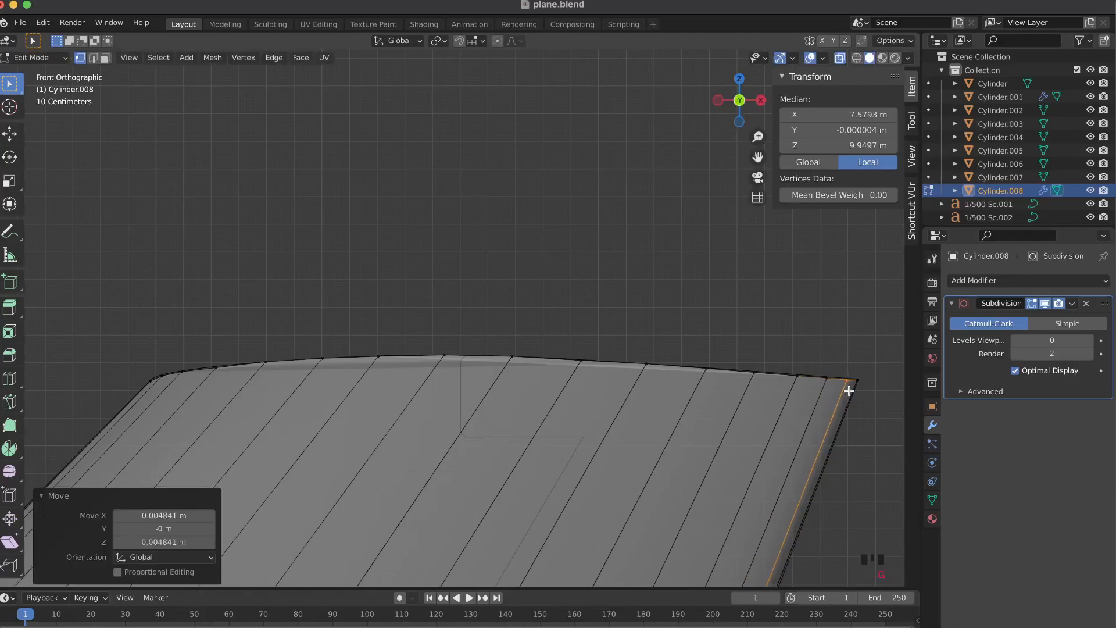
- Turn off X-ray, return to Object Mode and inspect the fin's rounded tip from several angles
{"action": "left_click", "coordinate": [841, 58]}
{"action": "key", "text": "Tab"}
{"action": "scroll", "coordinate": [631, 377], "scroll_direction": "right", "scroll_amount": 10}
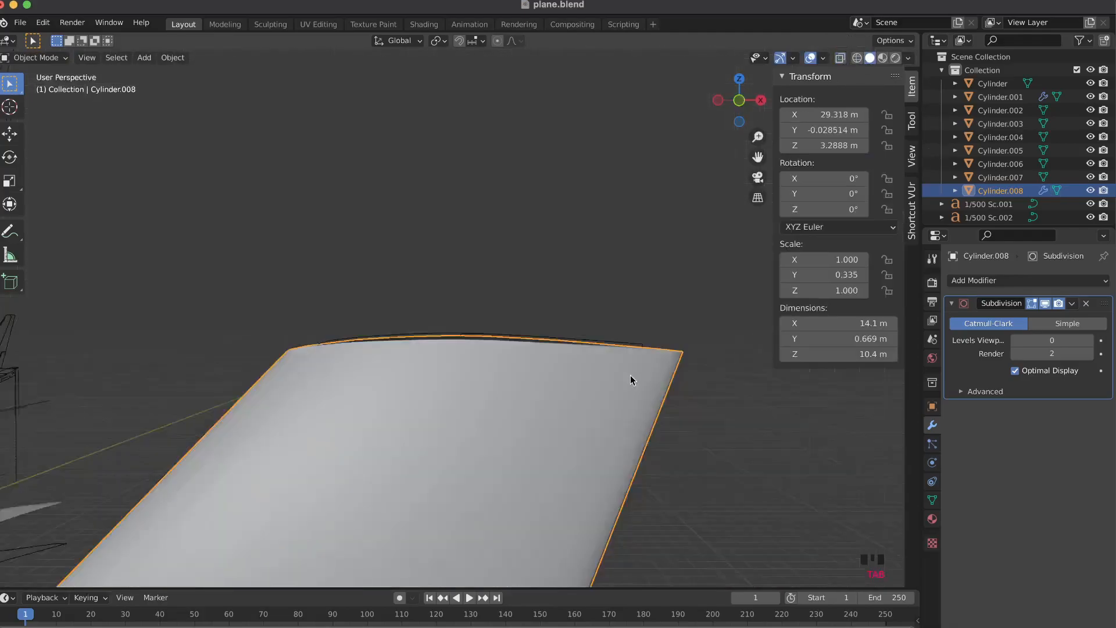
{"action": "scroll", "coordinate": [630, 375], "scroll_direction": "right", "scroll_amount": 10}
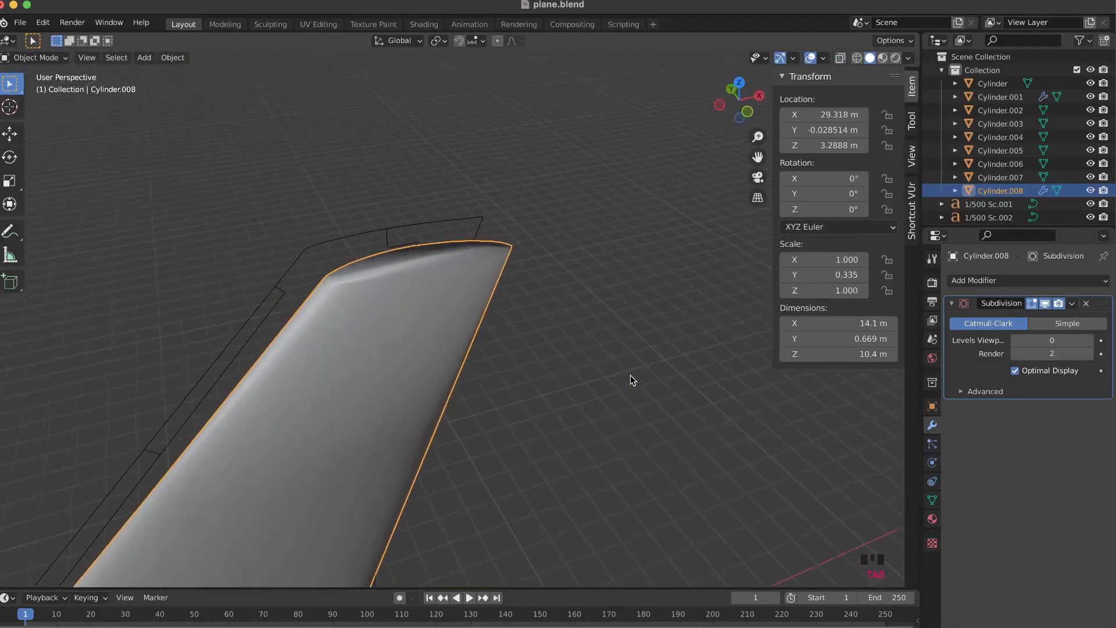
{"action": "scroll", "coordinate": [622, 324], "scroll_direction": "right", "scroll_amount": 8}
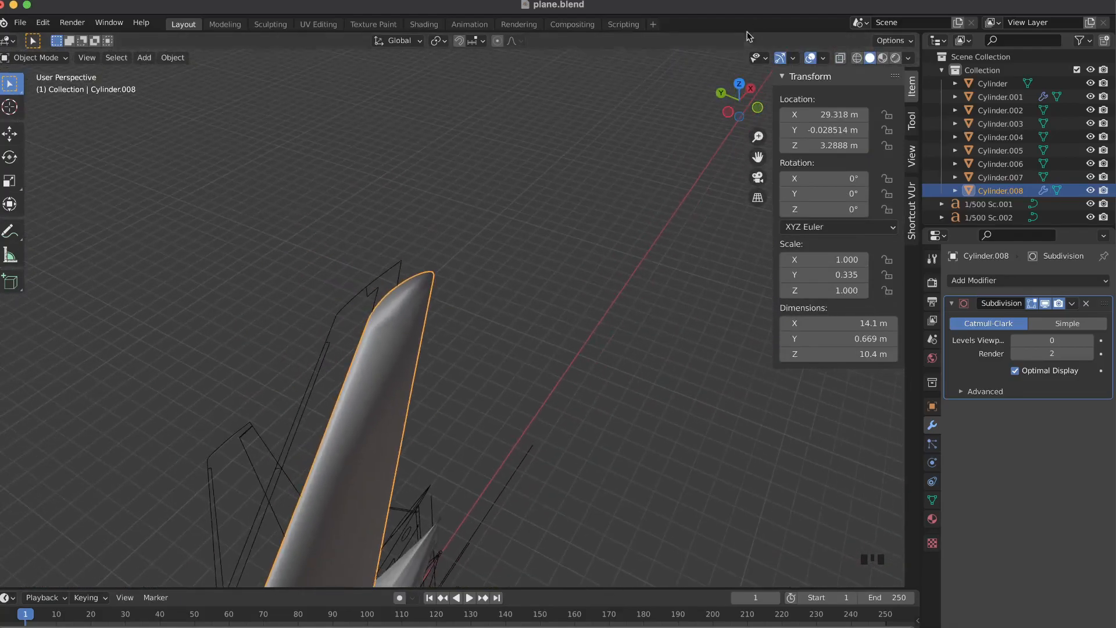
- Narrow the fin along Y to a scale of about 0.297 in the Left Orthographic view and check its edge loops
{"action": "left_click", "coordinate": [724, 111]}
{"action": "scroll", "coordinate": [499, 298], "scroll_direction": "down", "scroll_amount": 10}
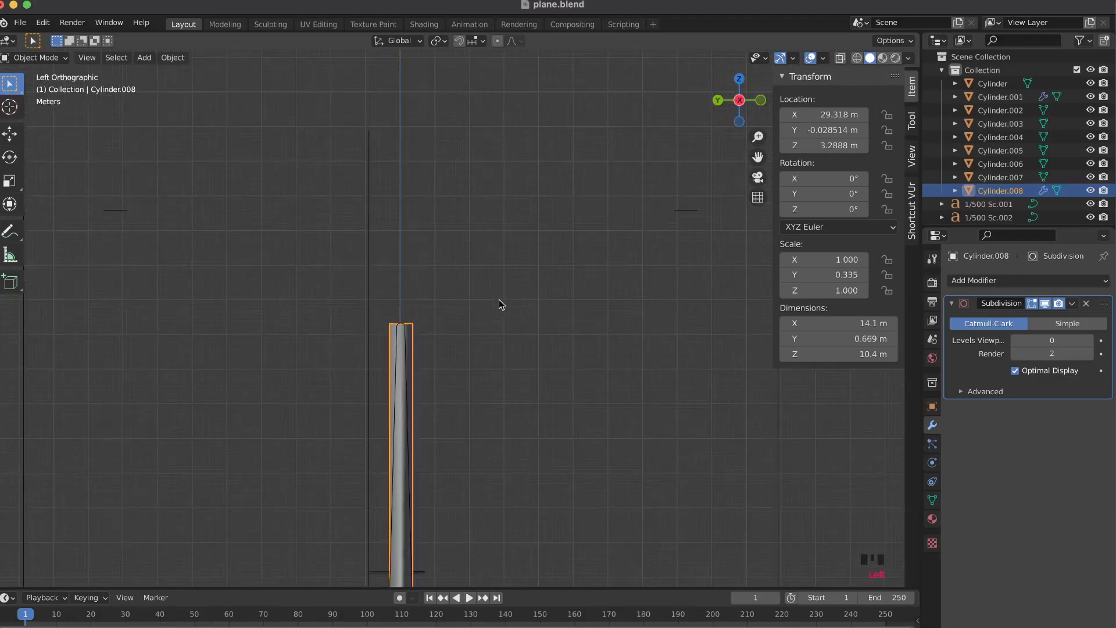
{"action": "scroll", "coordinate": [499, 299], "scroll_direction": "up", "scroll_amount": 3, "text": "shift"}
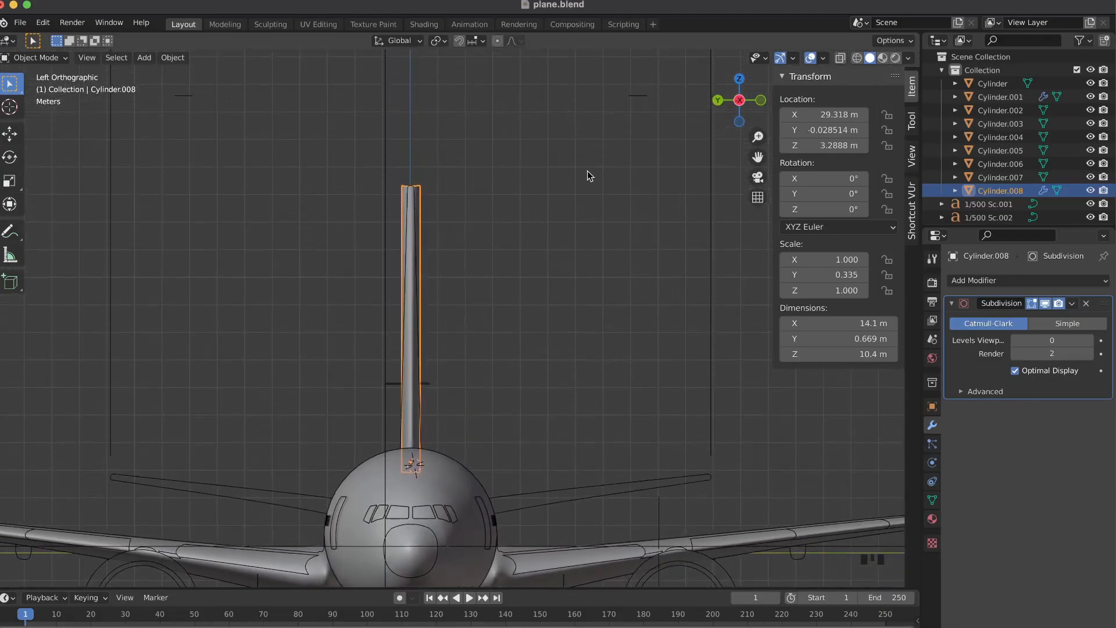
{"action": "key", "text": "s"}
{"action": "key", "text": "z"}
{"action": "key", "text": "y"}
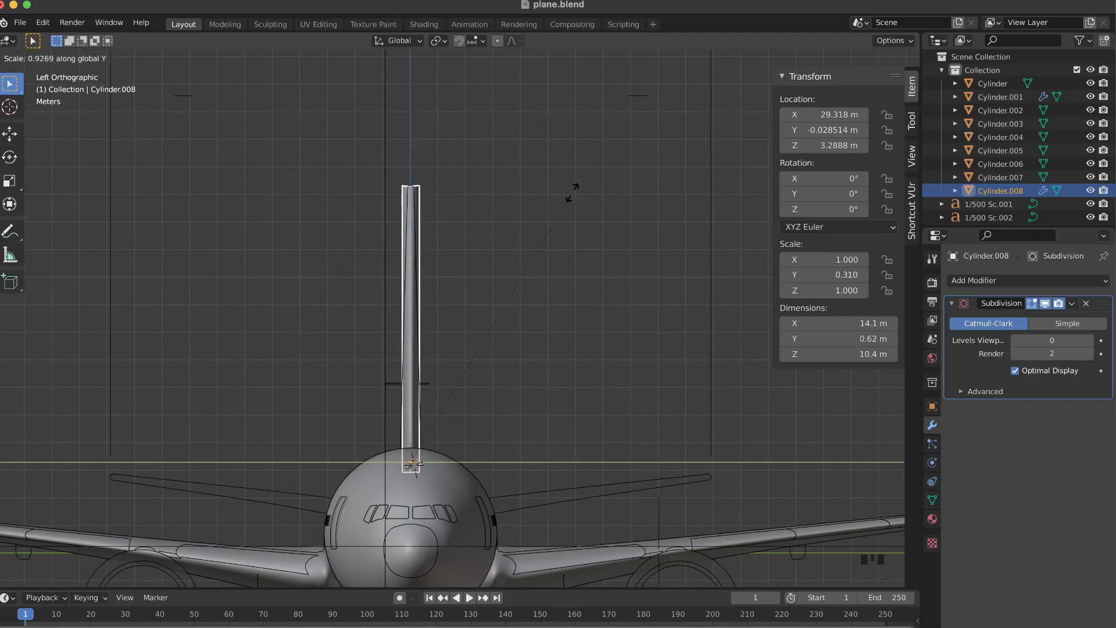
{"action": "left_click", "coordinate": [561, 204]}
{"action": "key", "text": "Tab"}
{"action": "key", "text": "Tab"}
{"action": "scroll", "coordinate": [561, 205], "scroll_direction": "up", "scroll_amount": 3}
{"action": "key", "text": "Tab"}
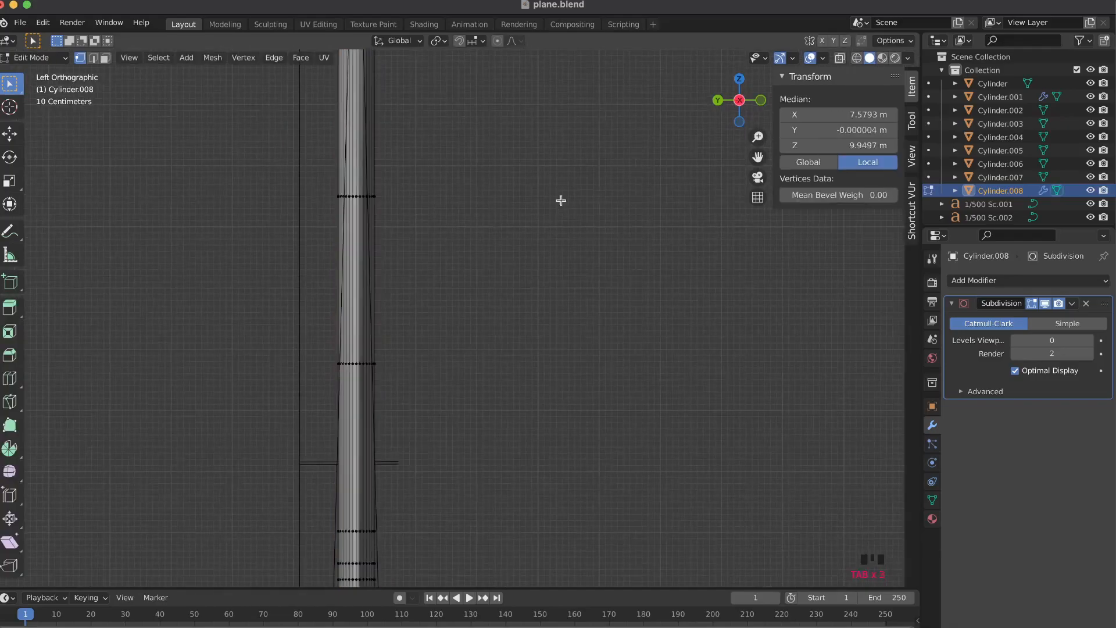
{"action": "scroll", "coordinate": [481, 411], "scroll_direction": "up", "scroll_amount": 2}
{"action": "key", "text": "Tab"}
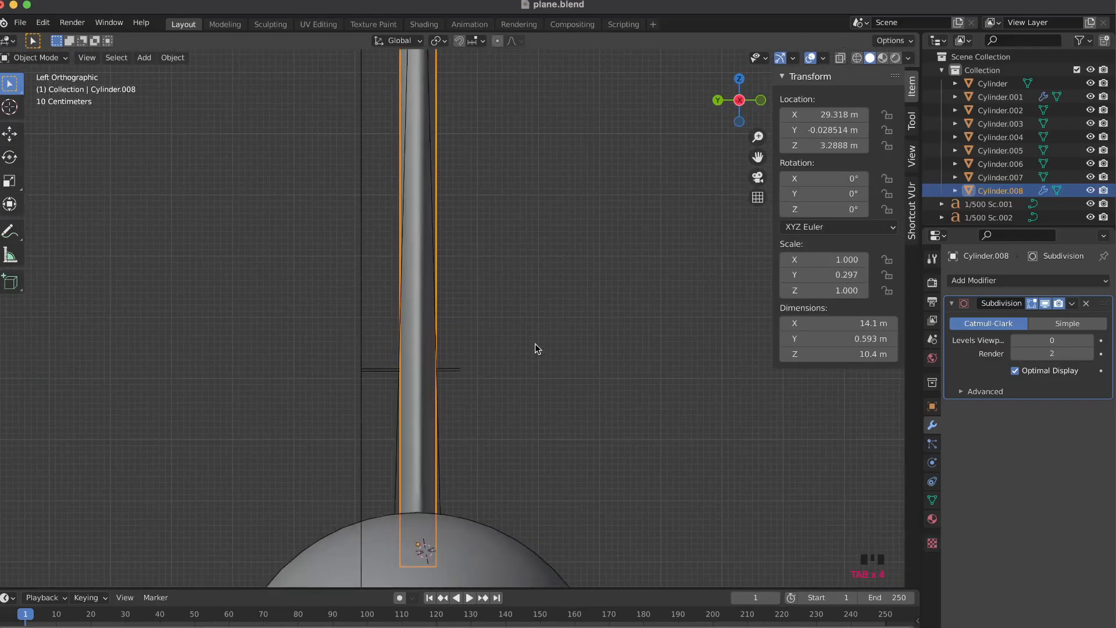
- Try rescaling the whole fin along Y to fit the blueprint's thickness outline, and undo it
{"action": "key", "text": "s"}
{"action": "key", "text": "y"}
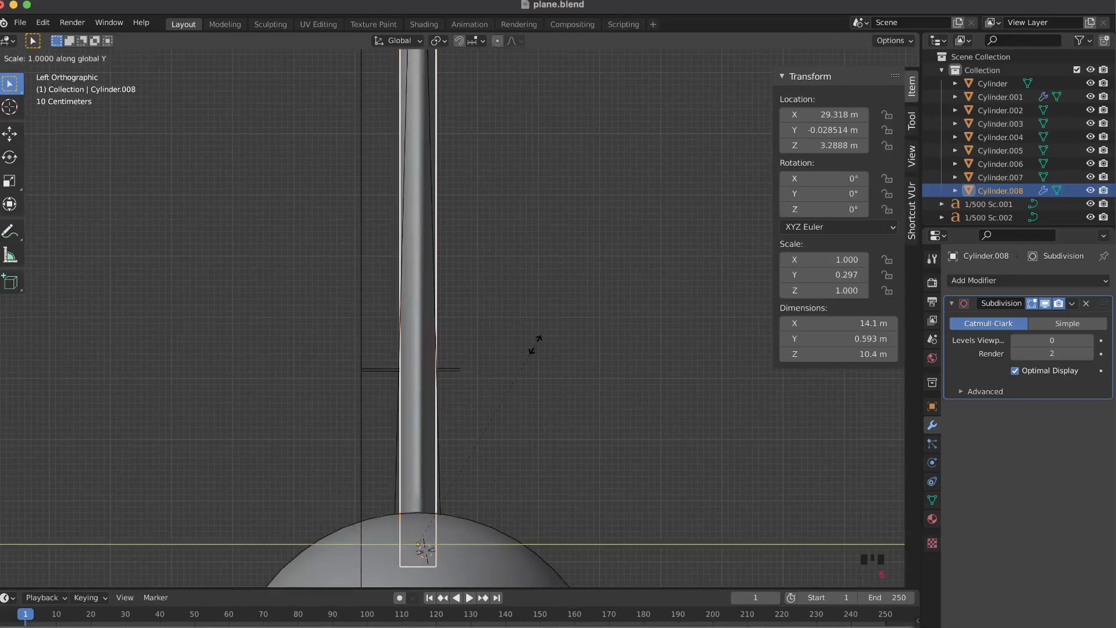
{"action": "left_click", "coordinate": [587, 330]}
{"action": "key", "text": "ctrl+z"}
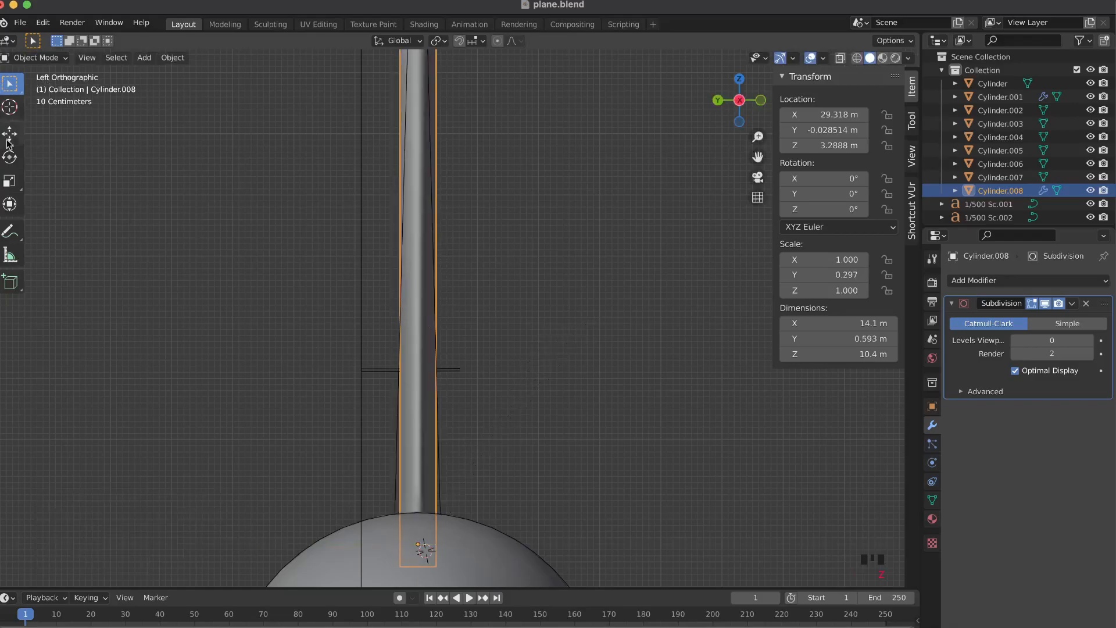
- Annotate the fin's base width with freehand strokes and draw inward arrows at an upper edge loop
{"action": "double_click", "coordinate": [12, 233]}
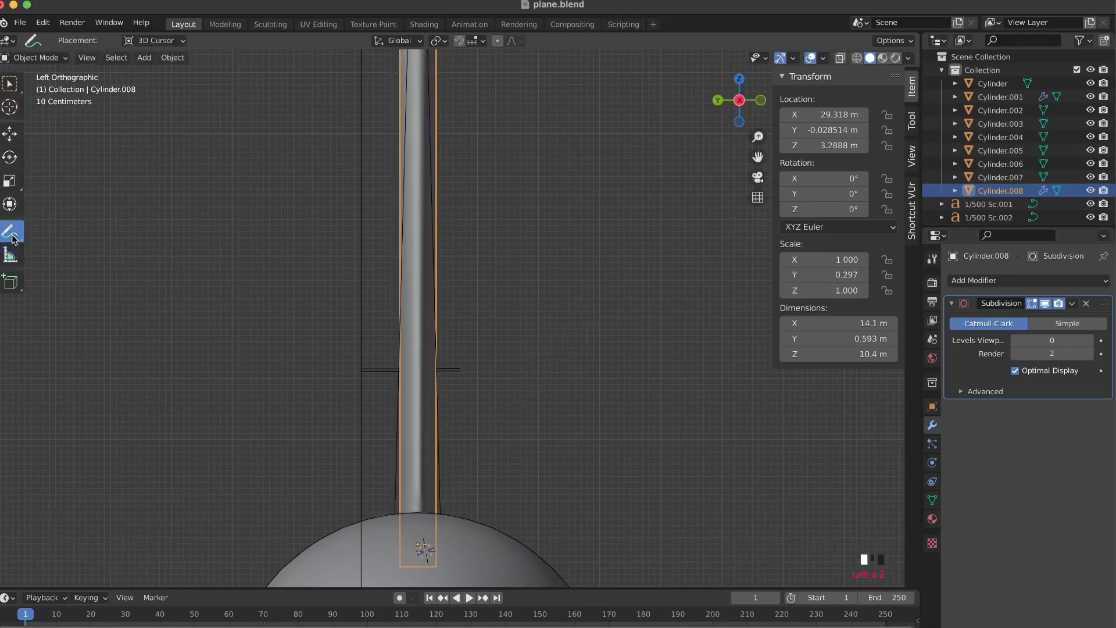
{"action": "left_click", "coordinate": [400, 507]}
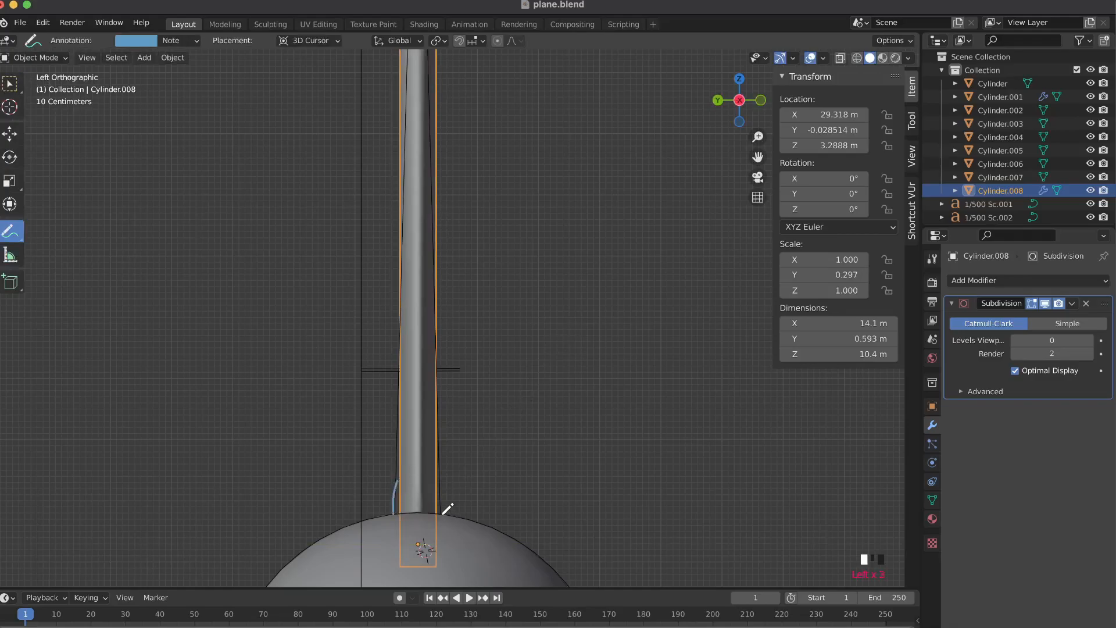
{"action": "mouse_move", "coordinate": [452, 430]}
{"action": "left_mouse_down"}
{"action": "mouse_move", "coordinate": [388, 473]}
{"action": "mouse_move", "coordinate": [463, 427]}
{"action": "left_mouse_up"}
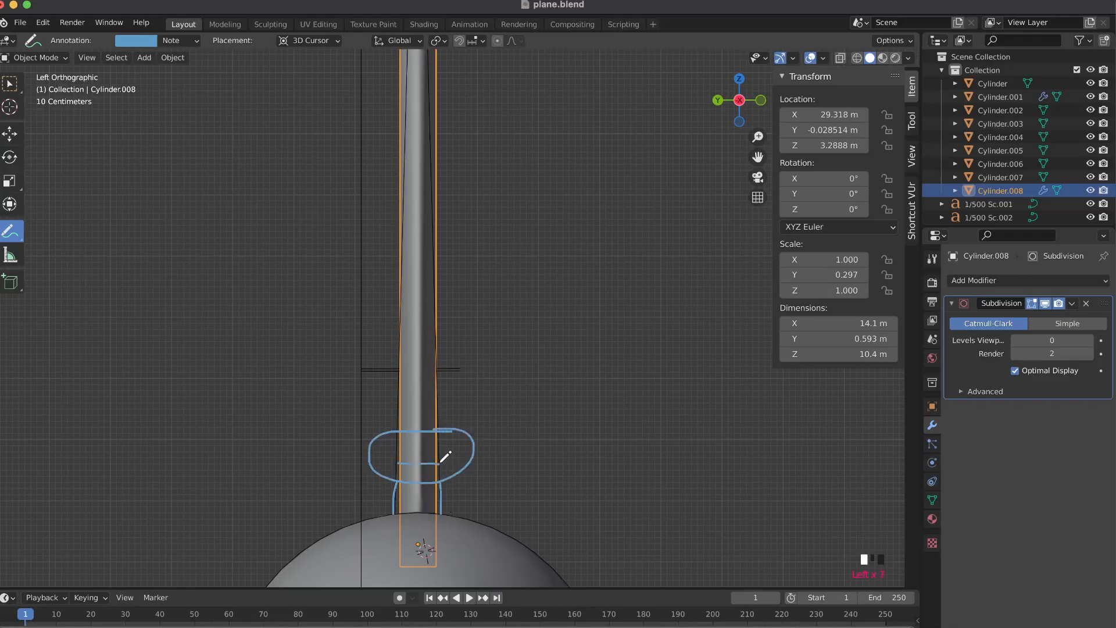
{"action": "scroll", "coordinate": [472, 346], "scroll_direction": "up", "scroll_amount": 6, "text": "shift"}
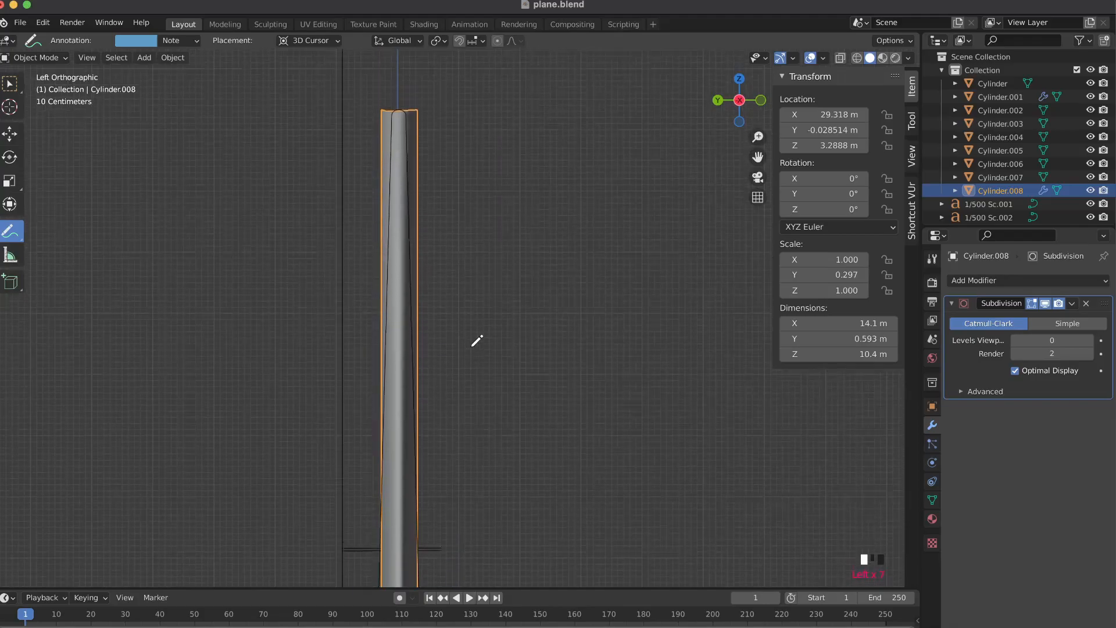
{"action": "key", "text": "Tab"}
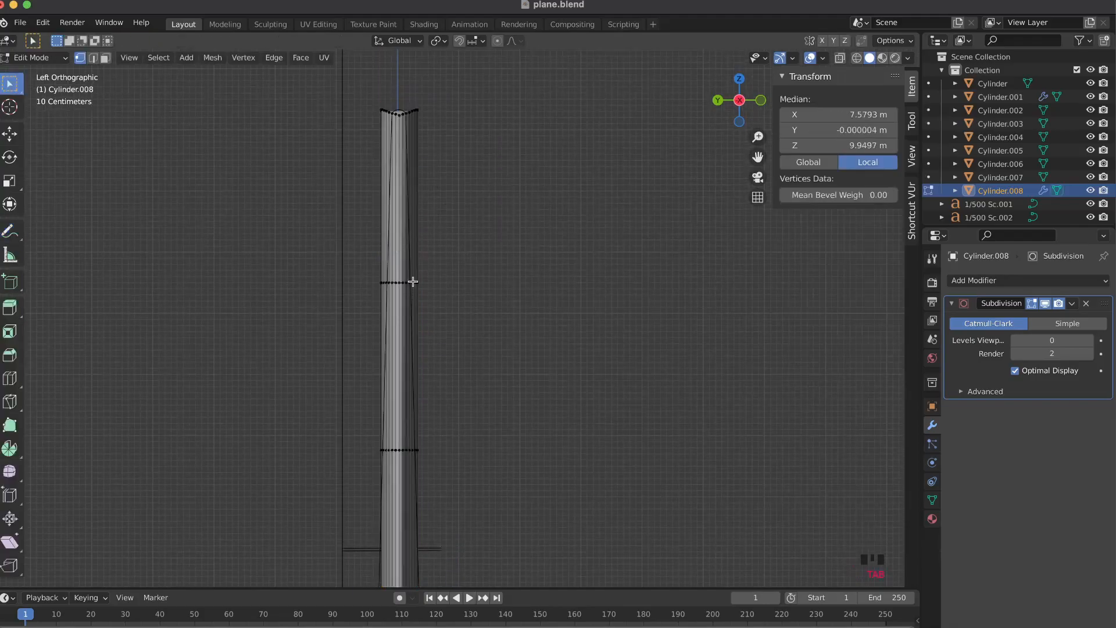
{"action": "left_click", "coordinate": [10, 231]}
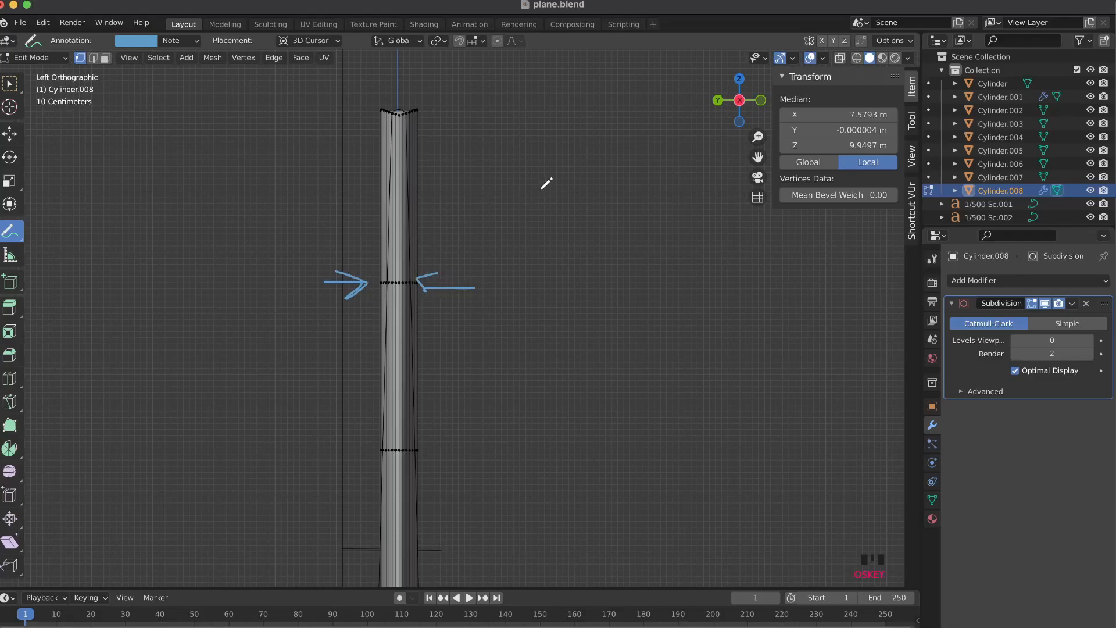
- Undo the annotation strokes around the fin and restore the Left Orthographic view in Object Mode
{"action": "key", "text": "Tab"}
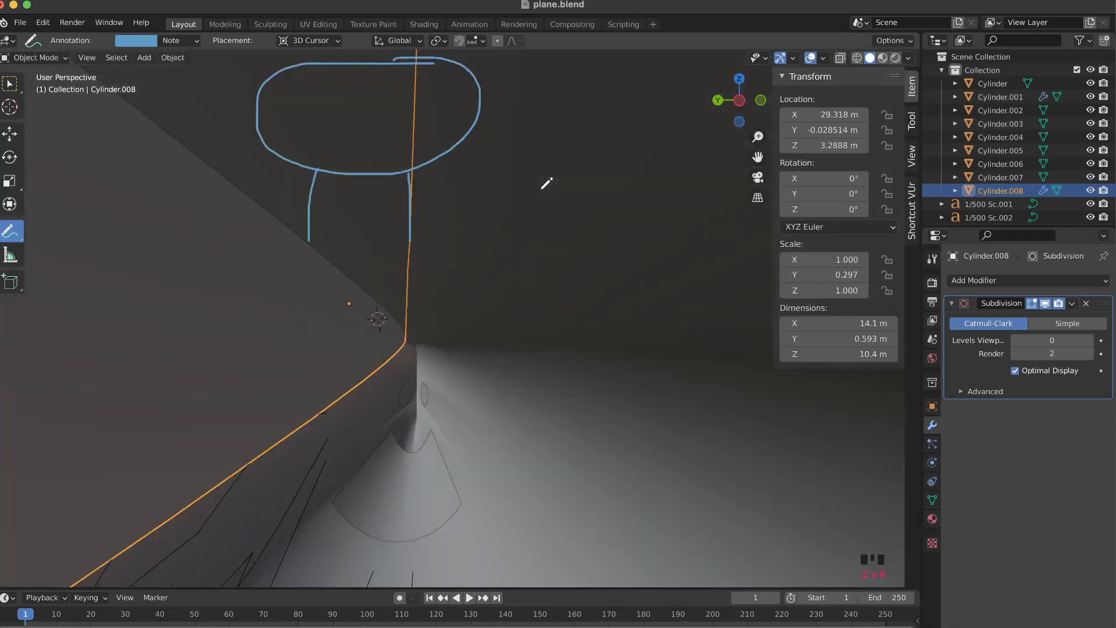
{"action": "key", "text": "ctrl+z"}
{"action": "key", "text": "ctrl+z"}
{"action": "key", "text": "ctrl+z"}
{"action": "key", "text": "ctrl+z"}
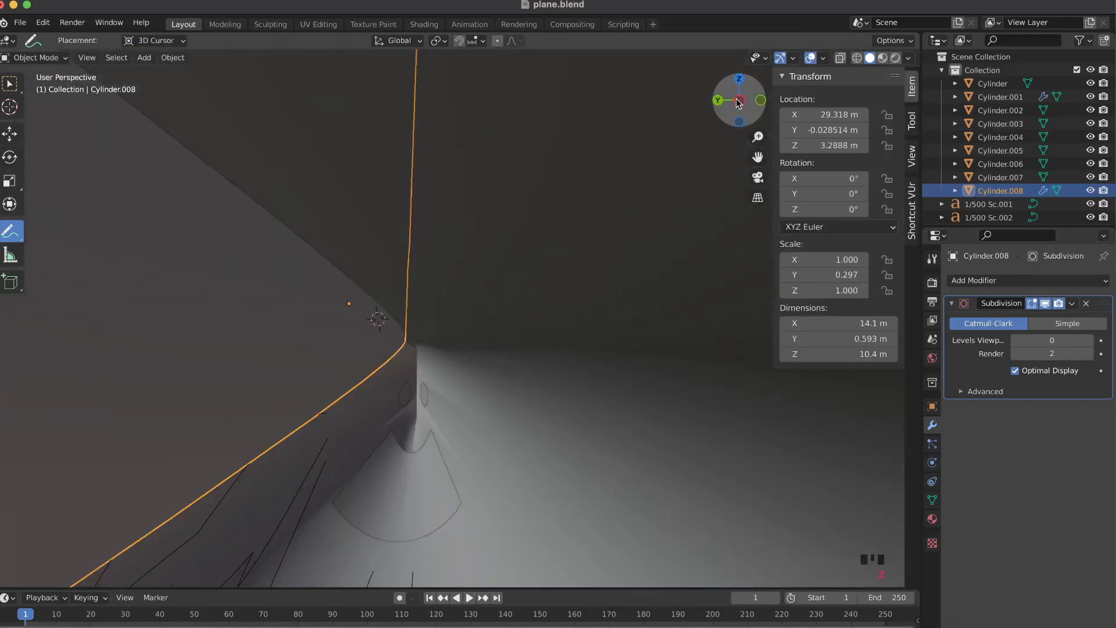
{"action": "left_click", "coordinate": [736, 103]}
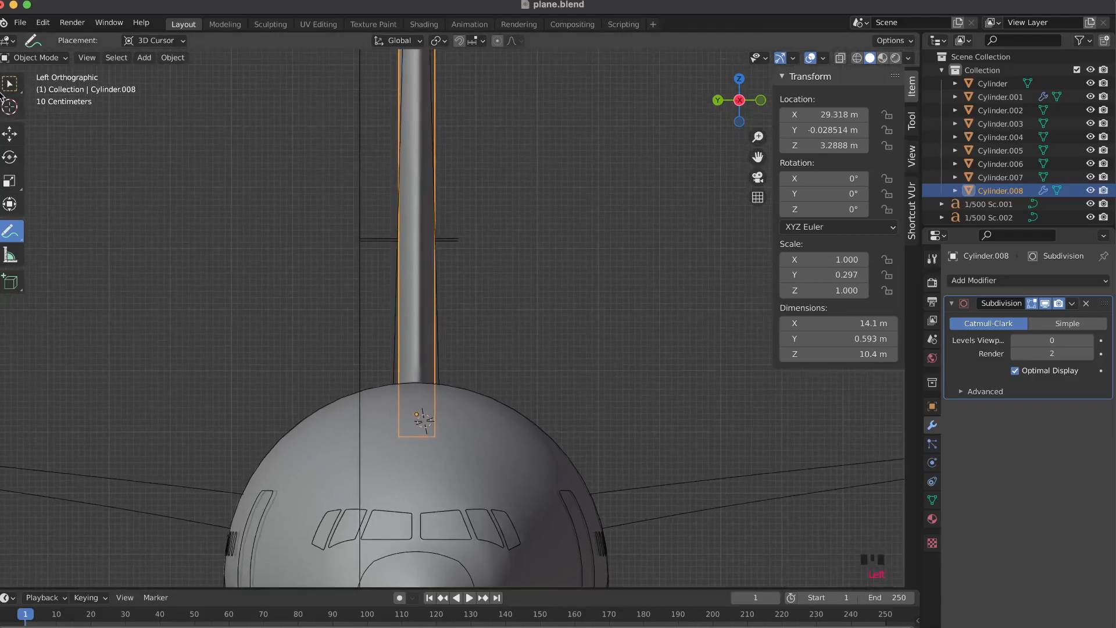
- Widen the whole fin along Y to a scale of about 0.36 so its base matches the blueprint
{"action": "left_click", "coordinate": [9, 84]}
{"action": "key", "text": "s"}
{"action": "key", "text": "x"}
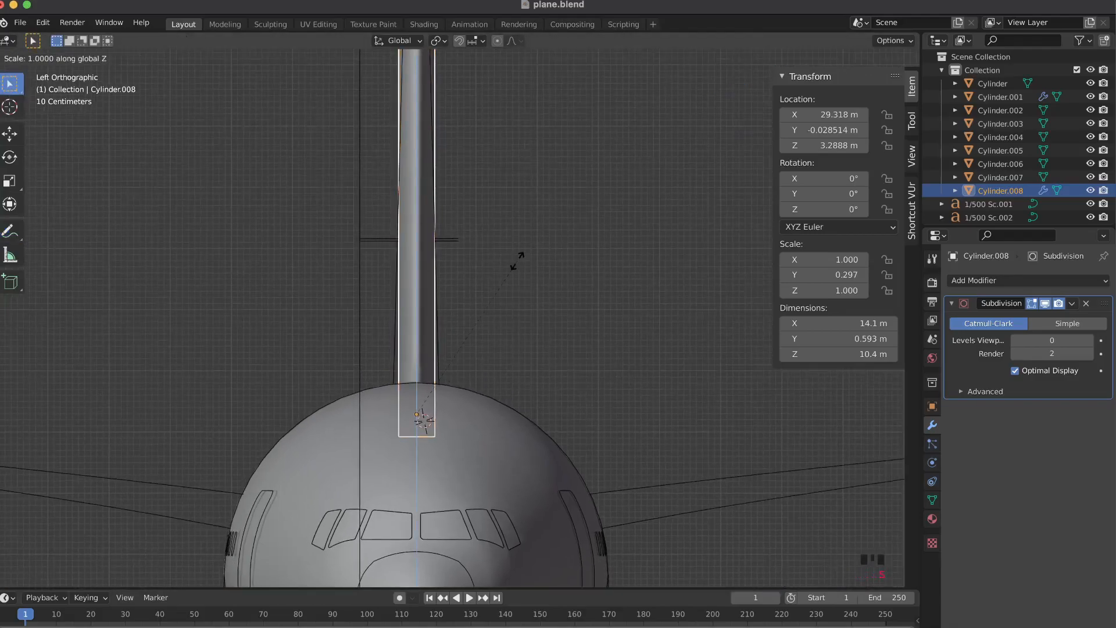
{"action": "key", "text": "y"}
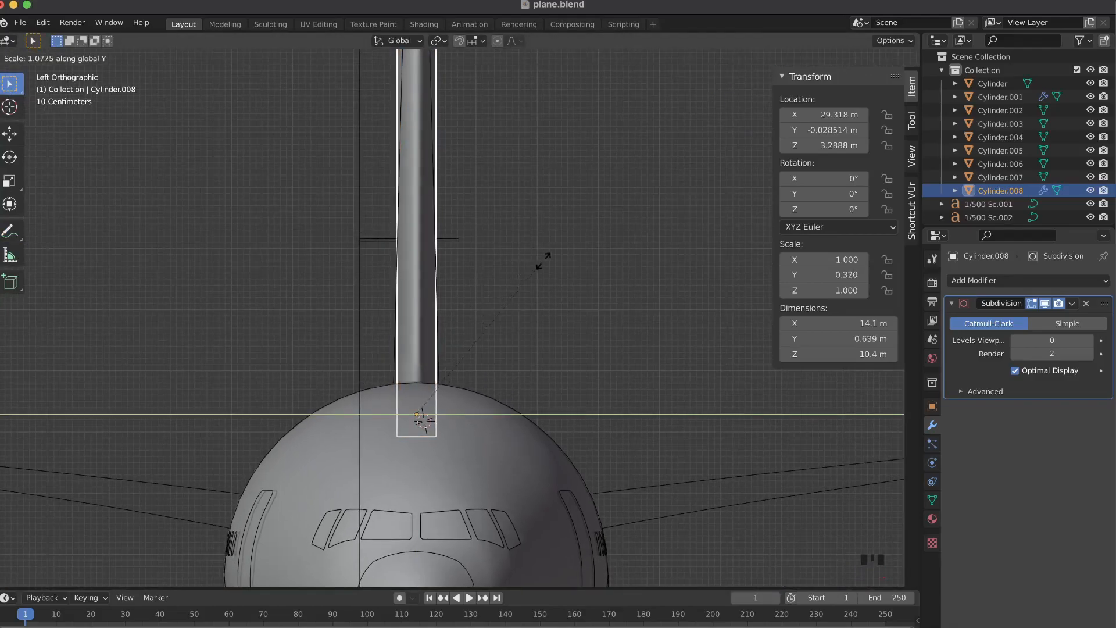
{"action": "left_click", "coordinate": [576, 261]}
- In Edit Mode with X-ray on, scale the first edge loop above the base's dense loops to 0.811 in Y
{"action": "key", "text": "Tab"}
{"action": "key", "text": "Tab"}
{"action": "key", "text": "Tab"}
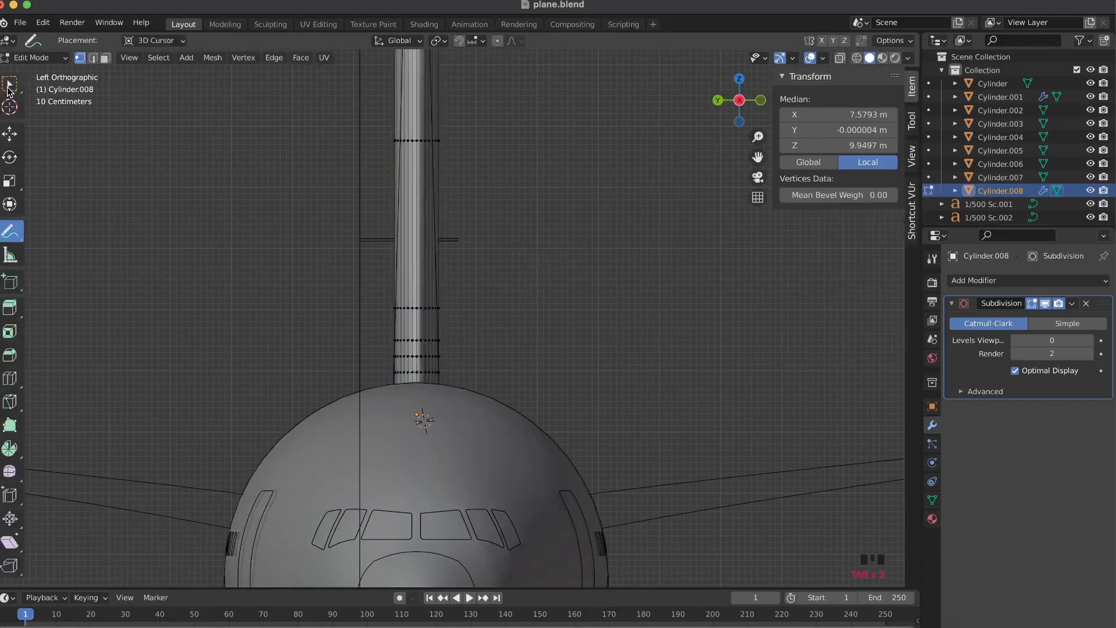
{"action": "scroll", "coordinate": [377, 252], "scroll_direction": "up", "scroll_amount": 5}
{"action": "left_click", "coordinate": [837, 57]}
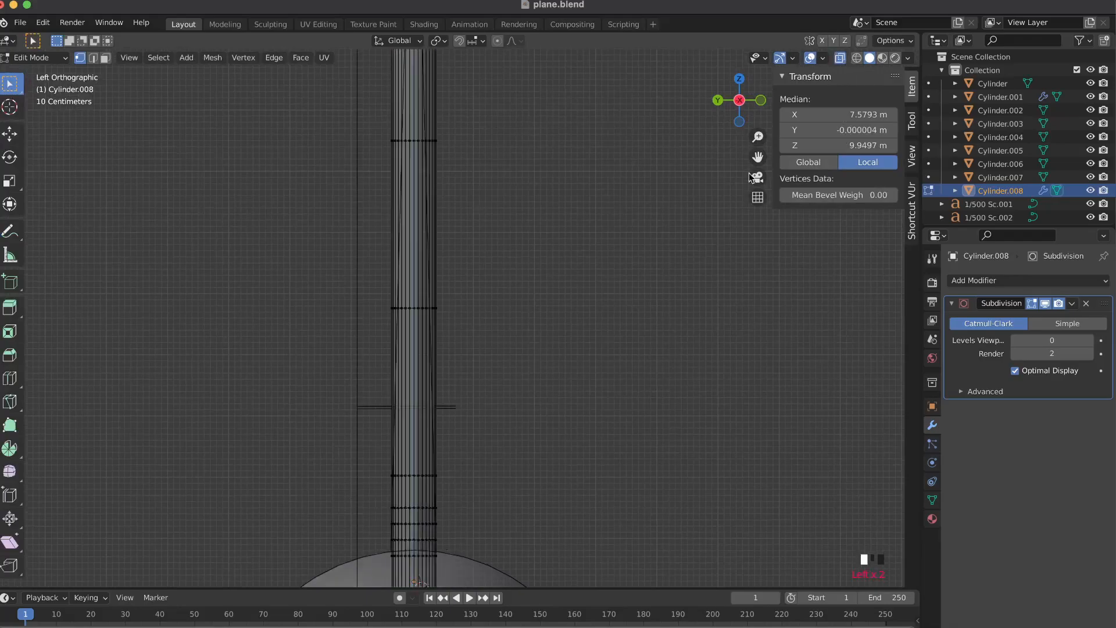
{"action": "left_click_drag", "start_coordinate": [361, 444], "coordinate": [504, 489]}
{"action": "scroll", "coordinate": [504, 488], "scroll_direction": "up", "scroll_amount": 3}
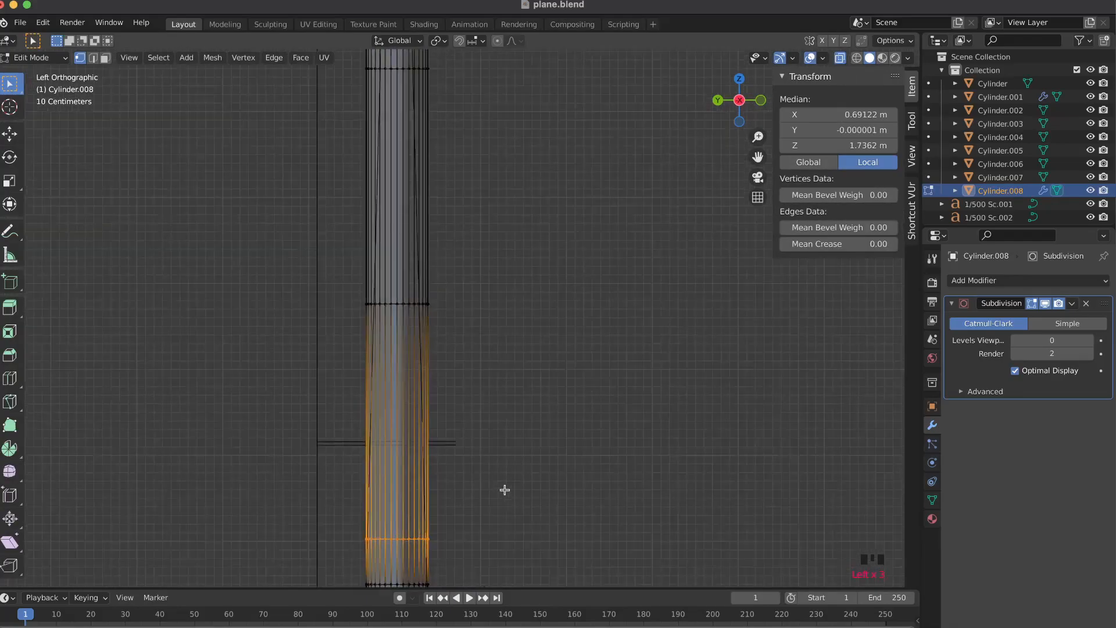
{"action": "scroll", "coordinate": [505, 490], "scroll_direction": "down", "scroll_amount": 8}
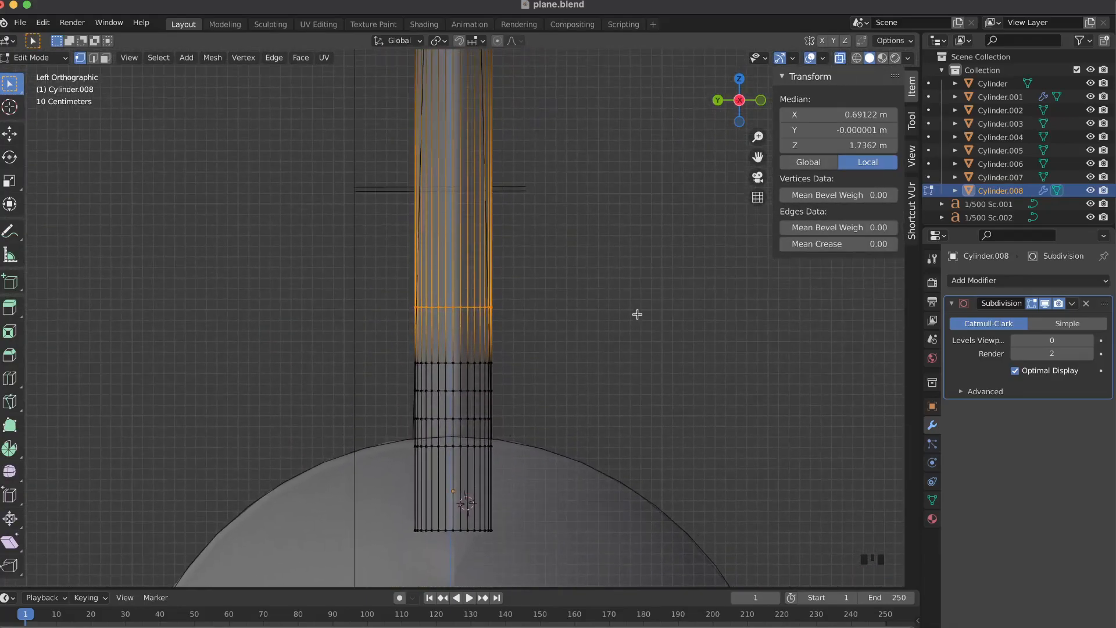
{"action": "key", "text": "s"}
{"action": "key", "text": "x"}
{"action": "key", "text": "y"}
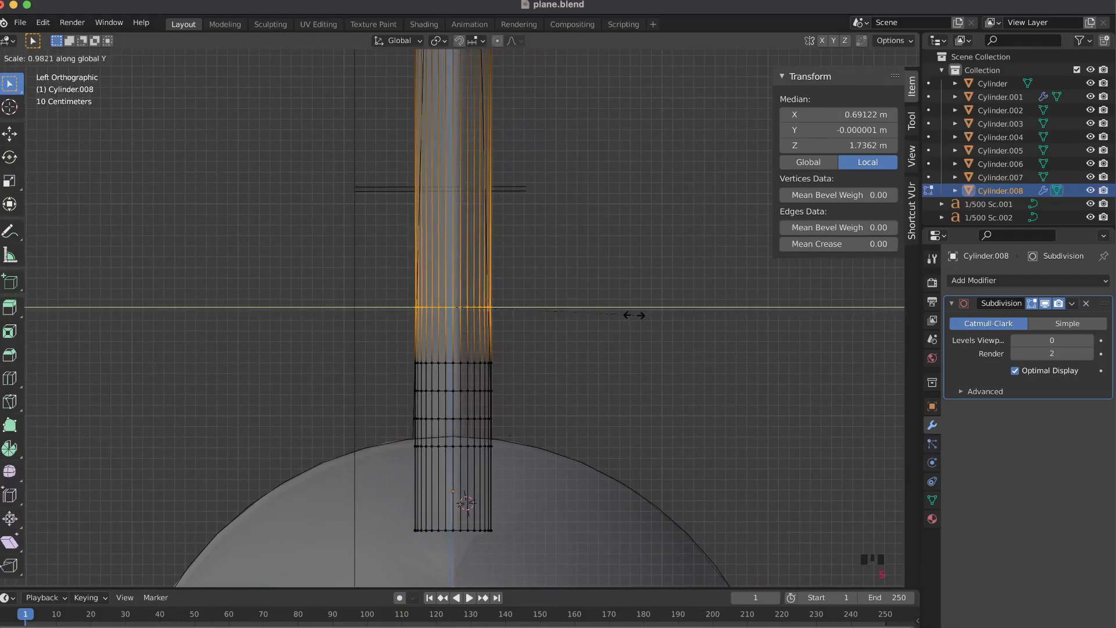
{"action": "left_click", "coordinate": [604, 312]}
- Widen the selected edge loop again by a factor of 1.135 in Y, keeping it centred
{"action": "key", "text": "g"}
{"action": "key", "text": "x"}
{"action": "key", "text": "y"}
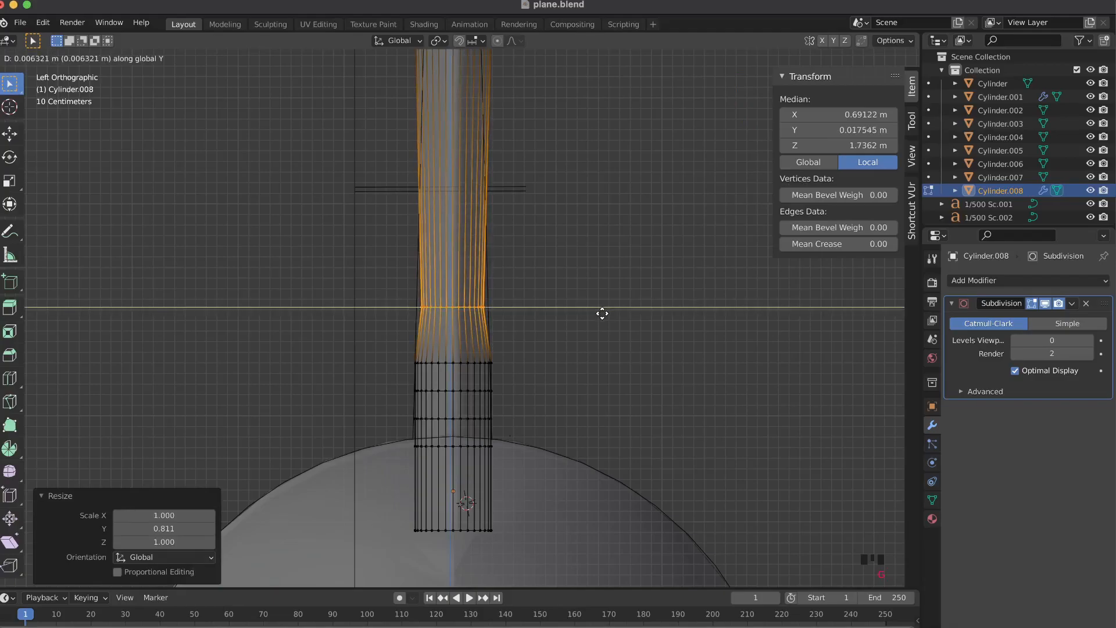
{"action": "left_click", "coordinate": [603, 314]}
{"action": "key", "text": "s"}
{"action": "key", "text": "y"}
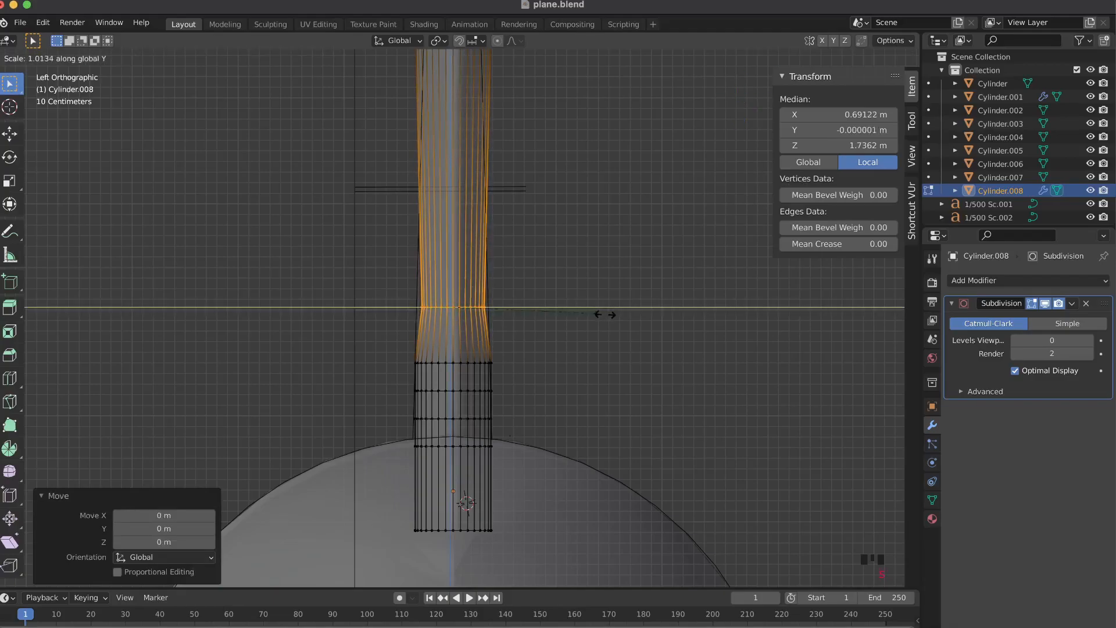
{"action": "left_click", "coordinate": [622, 316]}
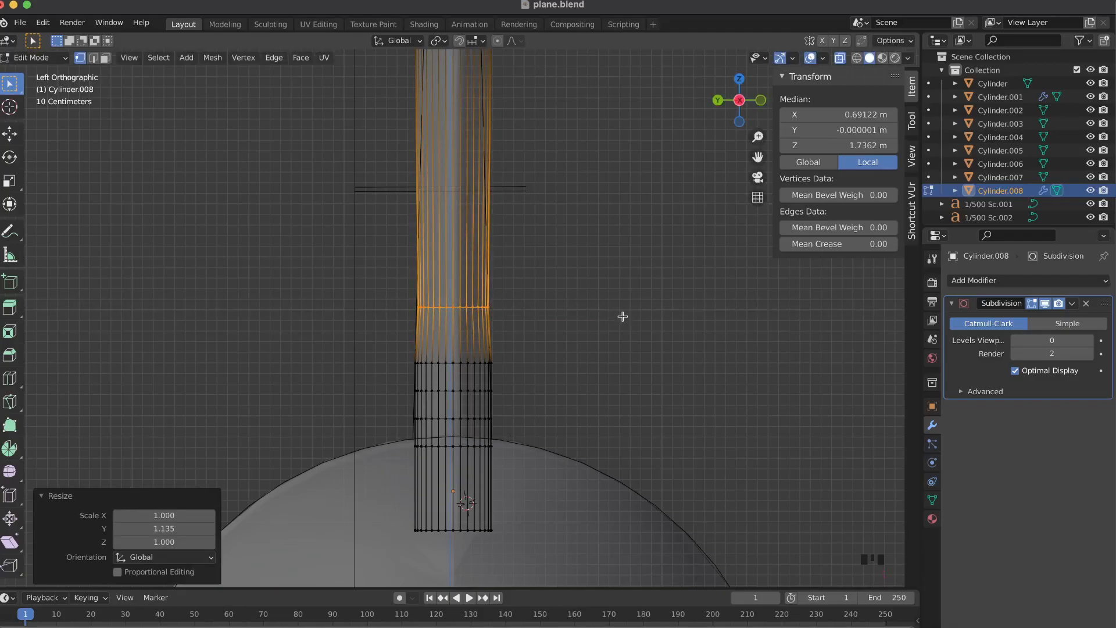
- Fine-tune the same loop's width with a 1.020 scale in Y to meet the blueprint outline
{"action": "key", "text": "g"}
{"action": "key", "text": "y"}
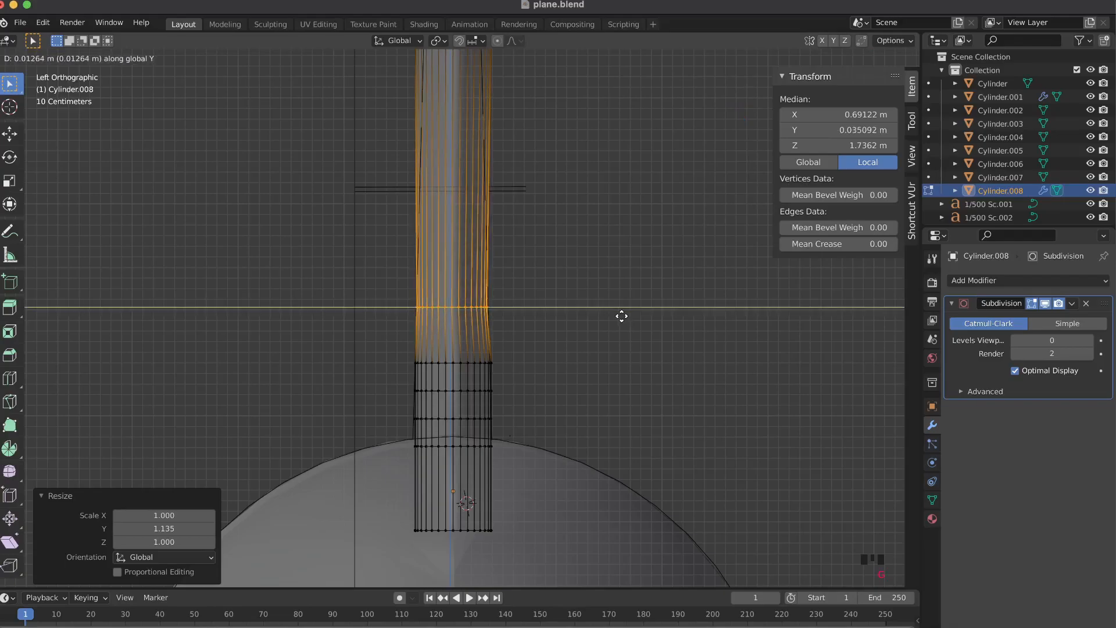
{"action": "left_click", "coordinate": [622, 316]}
{"action": "key", "text": "s"}
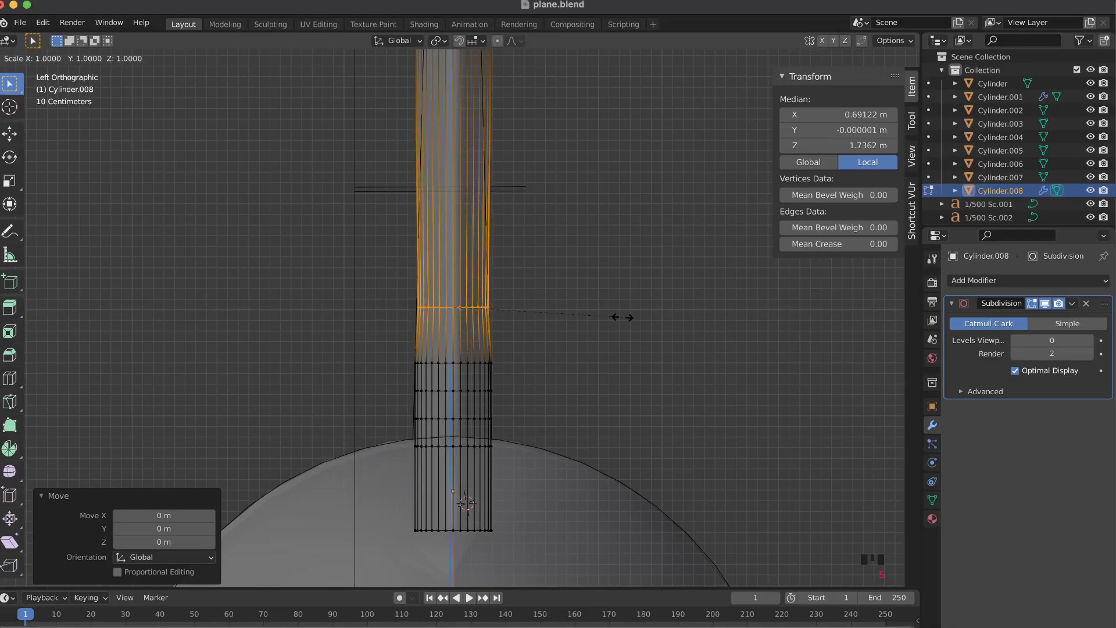
{"action": "key", "text": "y"}
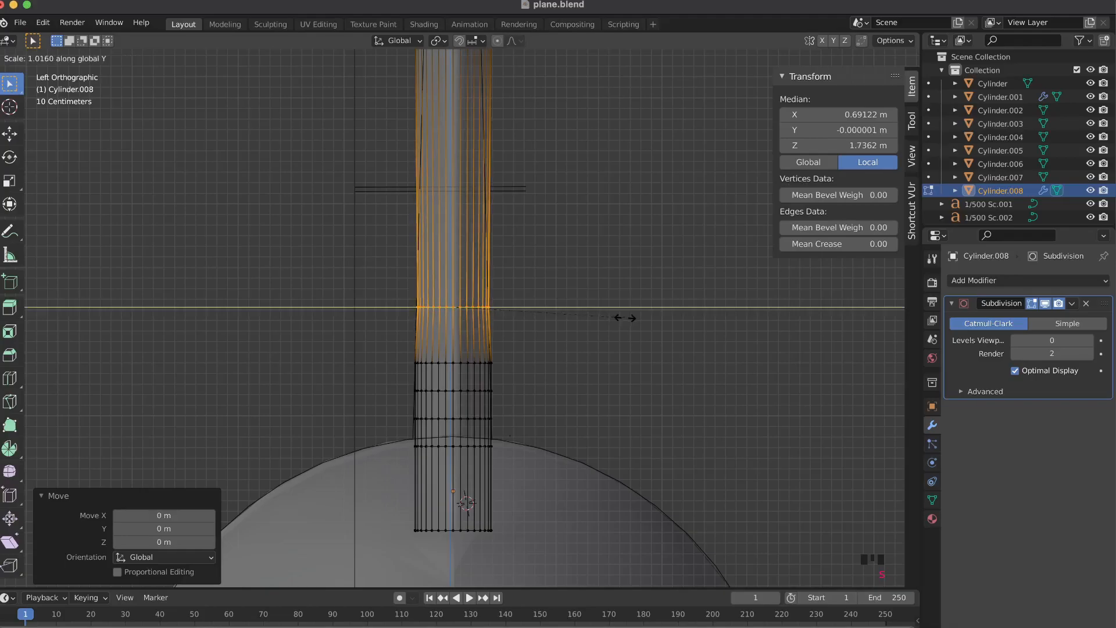
{"action": "left_click", "coordinate": [625, 317]}
- Select the next edge loop up the fin and scale it to about 0.78 in Y
{"action": "scroll", "coordinate": [625, 318], "scroll_direction": "up", "scroll_amount": 3, "text": "shift"}
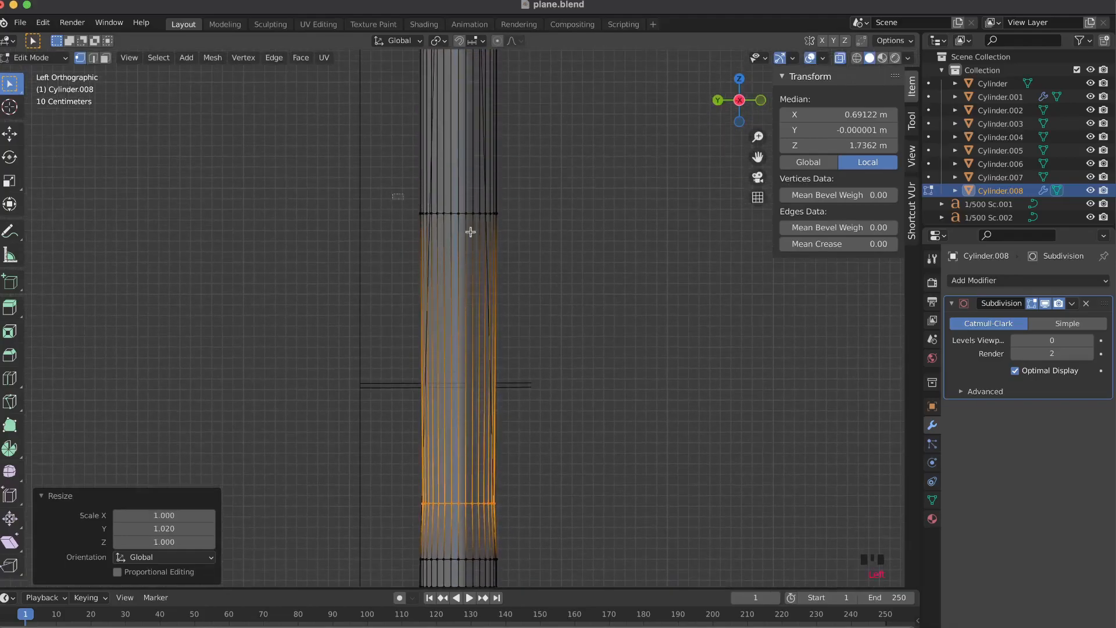
{"action": "key", "text": "ctrl+z"}
{"action": "key", "text": "s"}
{"action": "key", "text": "y"}
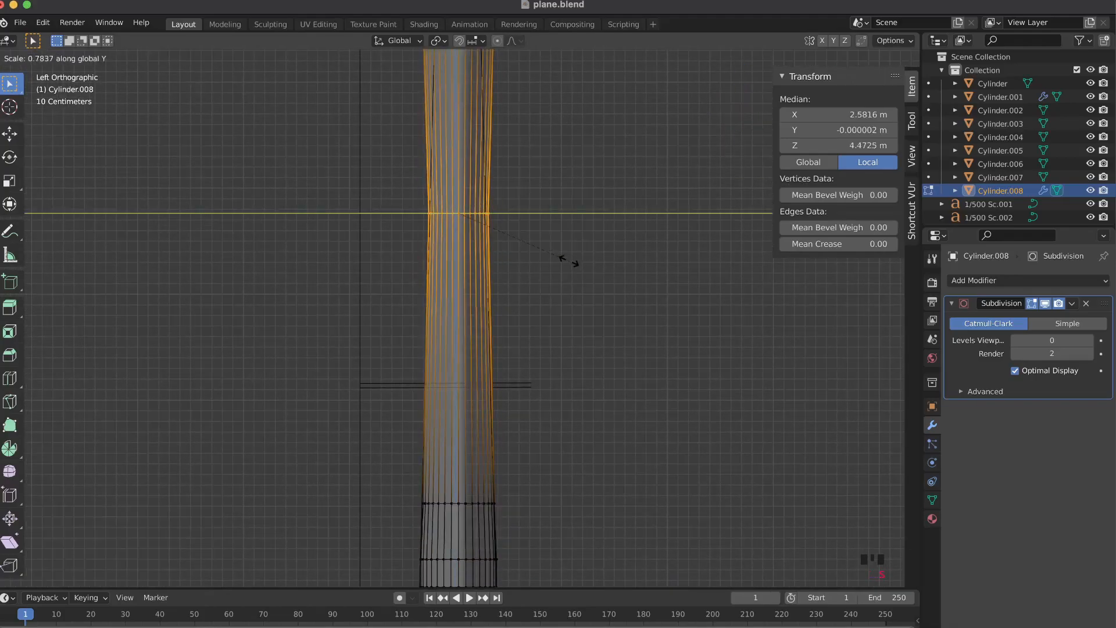
{"action": "left_click", "coordinate": [568, 261]}
- Shift this loop to a local Y of about 0.035 m, scale it 0.987 in Y, and check the profile in Object Mode
{"action": "key", "text": "g"}
{"action": "key", "text": "y"}
{"action": "left_click", "coordinate": [569, 260]}
{"action": "key", "text": "s"}
{"action": "key", "text": "y"}
{"action": "left_click", "coordinate": [588, 261]}
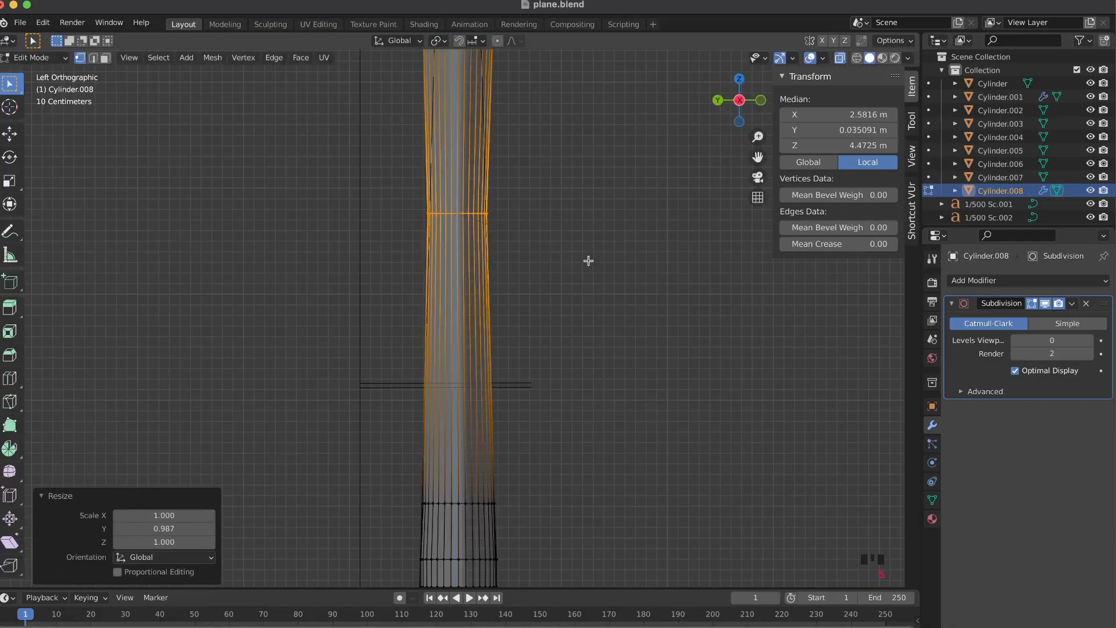
{"action": "key", "text": "Tab"}
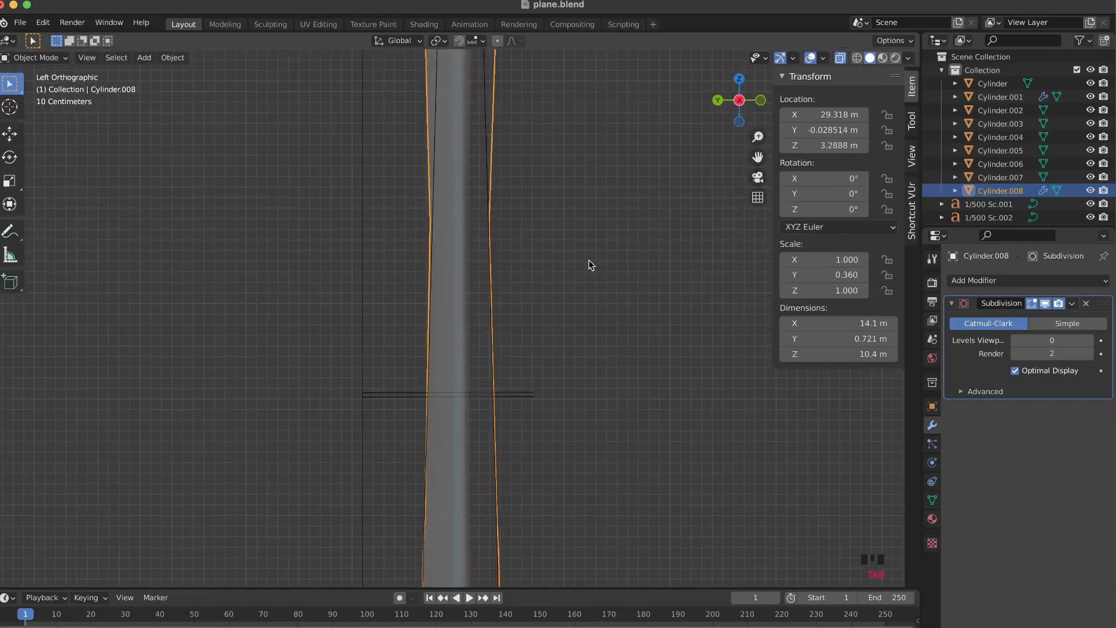
- Back in Edit Mode, narrow the next higher edge loop to about half its Y width and move it 0.006321 m in Y
{"action": "key", "text": "Tab"}
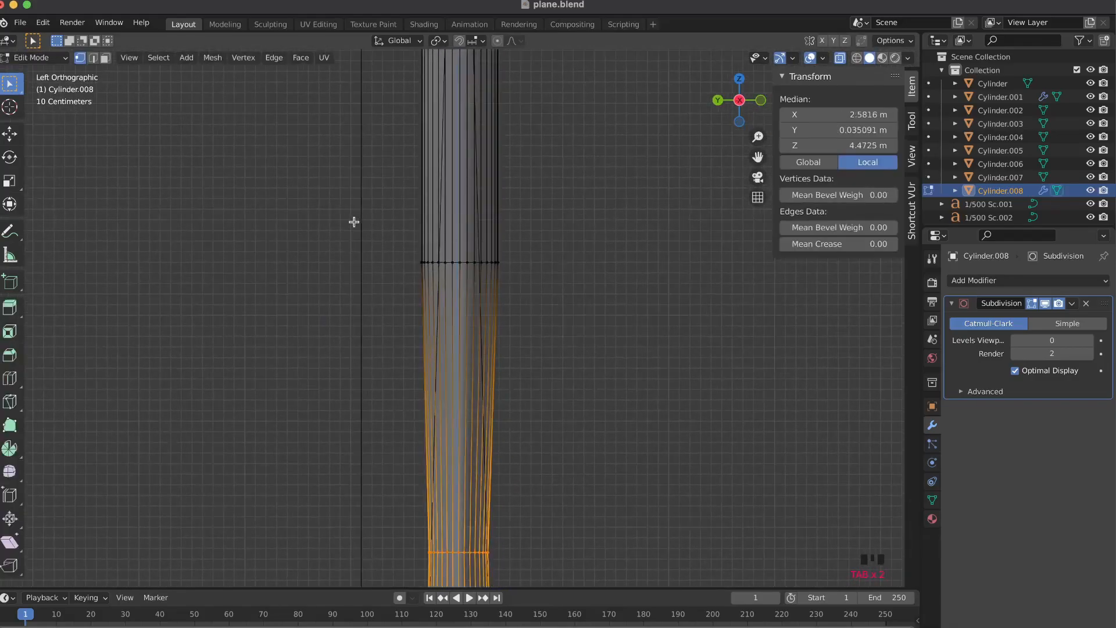
{"action": "key", "text": "s"}
{"action": "key", "text": "y"}
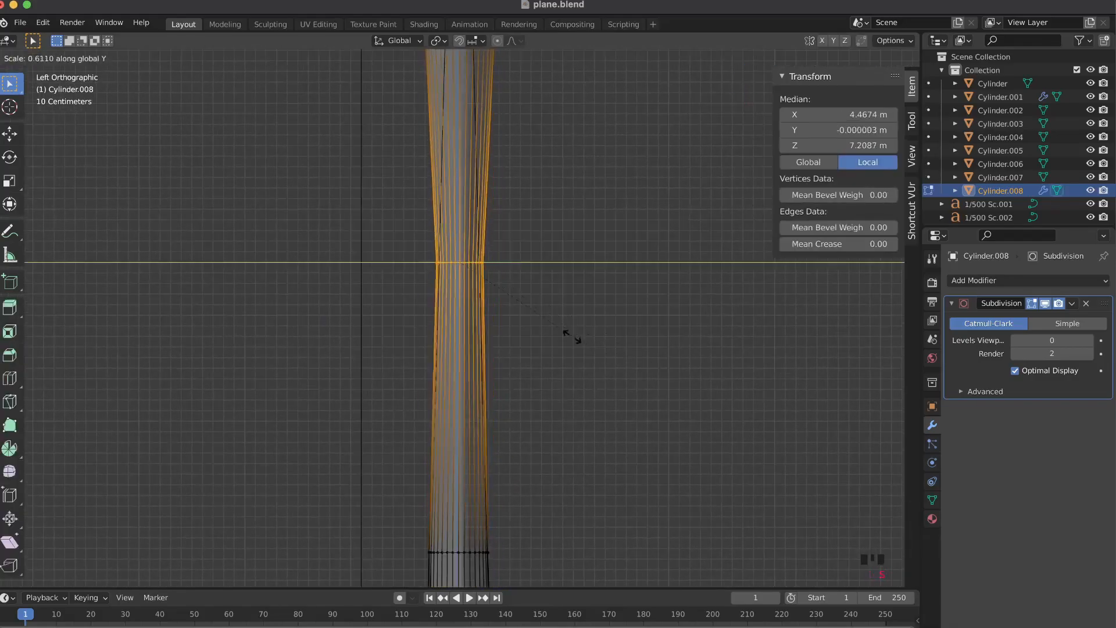
{"action": "left_click", "coordinate": [552, 324]}
{"action": "key", "text": "g"}
{"action": "key", "text": "y"}
{"action": "left_click", "coordinate": [552, 324]}
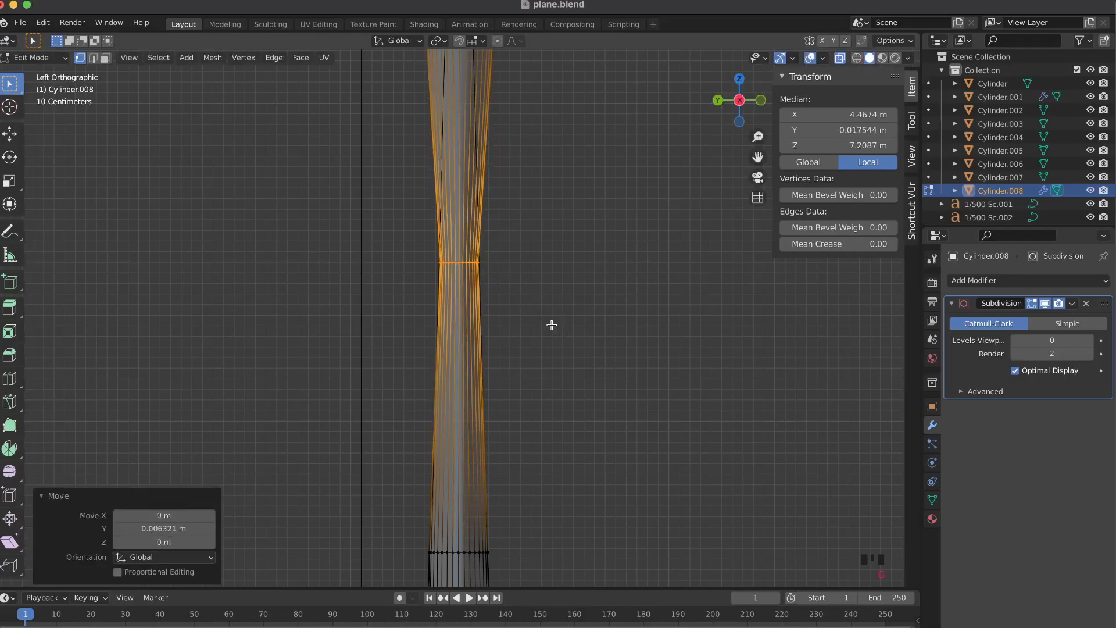
- Select the fin's topmost tip vertices and scale them to about 0.26 in Y
{"action": "scroll", "coordinate": [552, 324], "scroll_direction": "up", "scroll_amount": 6, "text": "shift"}
{"action": "left_click_drag", "start_coordinate": [374, 248], "coordinate": [586, 312]}
{"action": "key", "text": "s"}
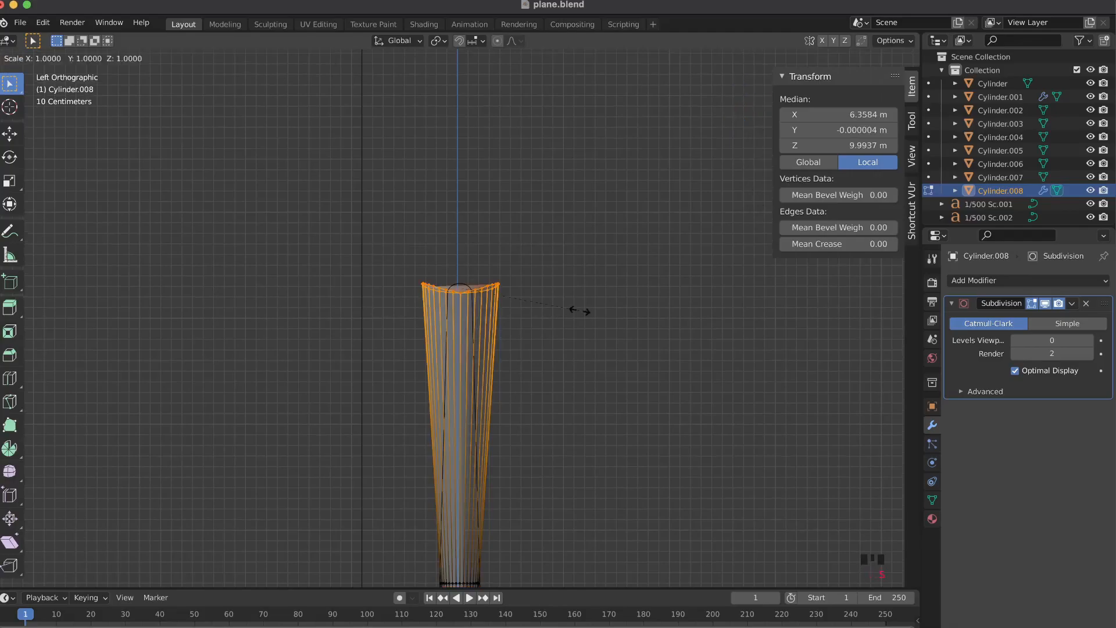
{"action": "key", "text": "y"}
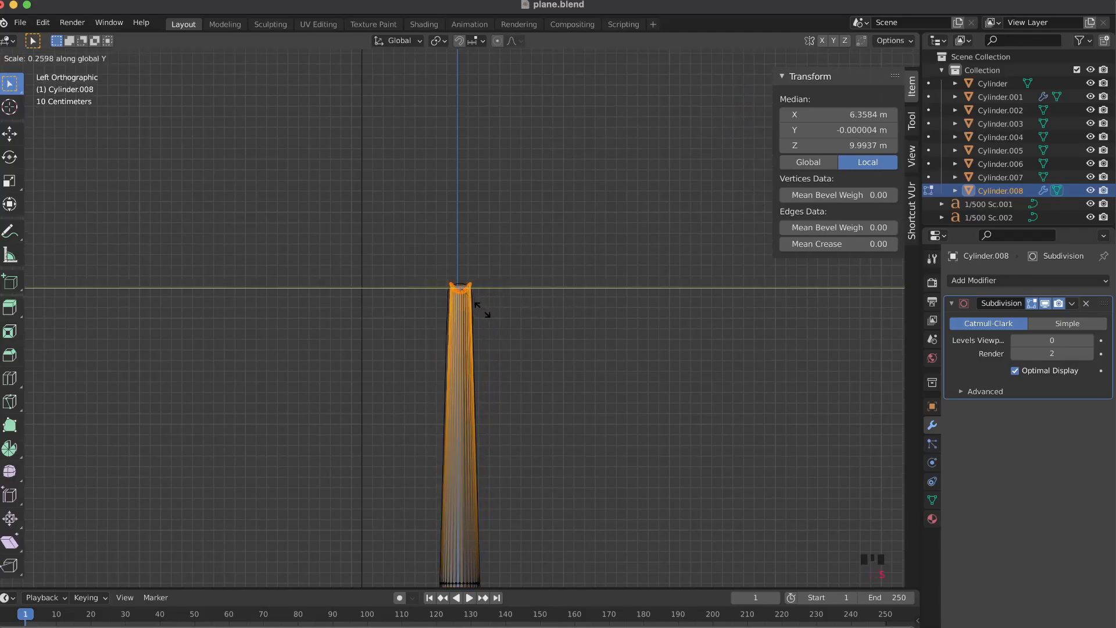
- Scale the tail fin's tip vertices along Y to 0.276, return to Object Mode and turn off X-ray
{"action": "left_click", "coordinate": [483, 311]}
{"action": "middle_click_drag", "start_coordinate": [481, 311], "coordinate": [535, 294]}
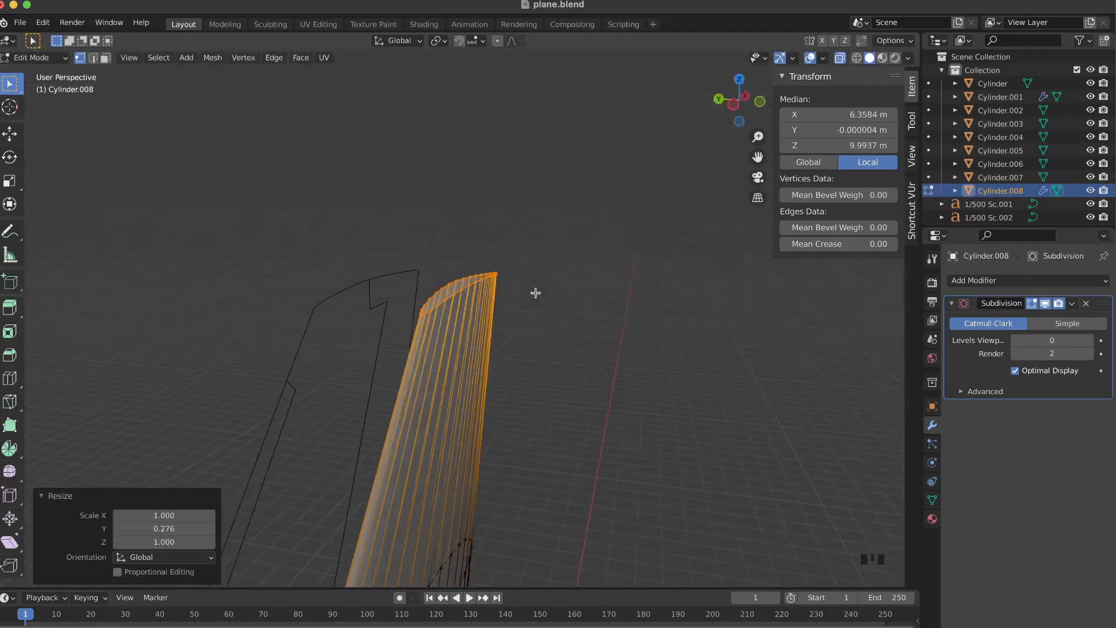
{"action": "key", "text": "Tab"}
{"action": "scroll", "coordinate": [541, 292], "scroll_direction": "up", "scroll_amount": 2}
{"action": "left_click_drag", "start_coordinate": [735, 100], "coordinate": [747, 108]}
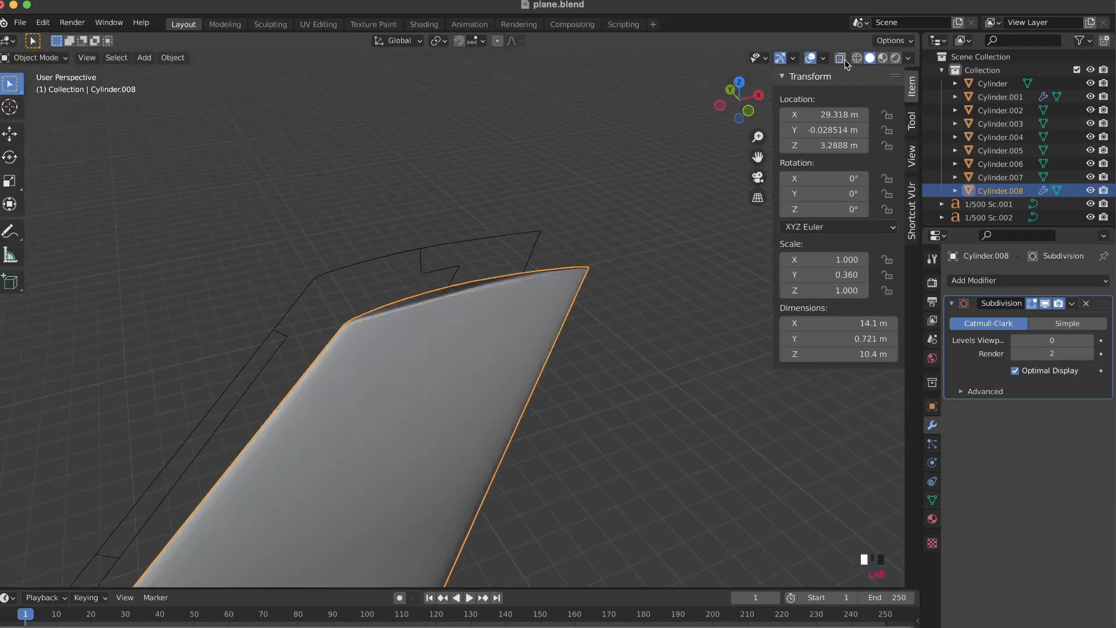
{"action": "left_click", "coordinate": [601, 210]}
{"action": "middle_click_drag", "start_coordinate": [601, 211], "coordinate": [429, 378]}
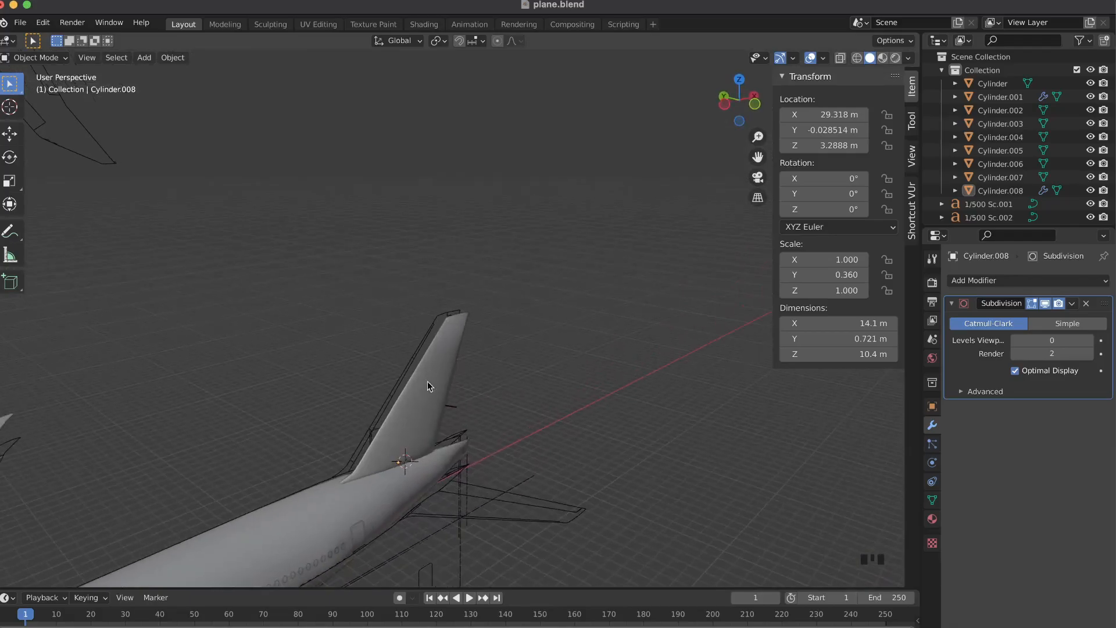
- Select the tail fin and raise its Subdivision modifier's viewport level to 2
{"action": "left_click", "coordinate": [427, 395]}
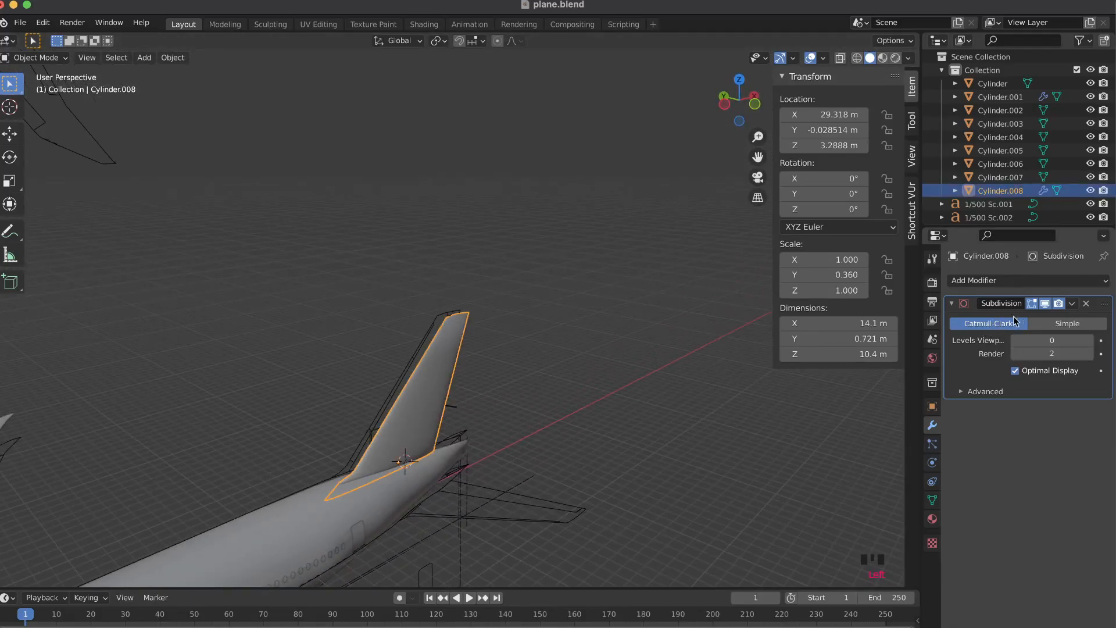
{"action": "left_click", "coordinate": [1087, 343]}
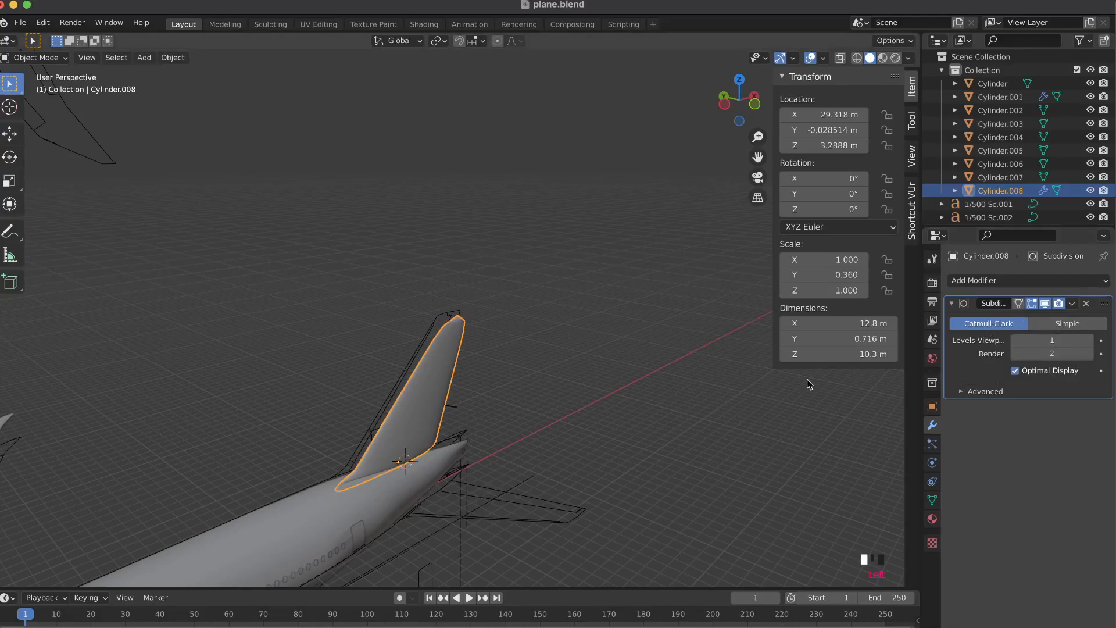
{"action": "scroll", "coordinate": [720, 406], "scroll_direction": "up", "scroll_amount": 3}
{"action": "scroll", "coordinate": [719, 406], "scroll_direction": "up", "scroll_amount": 5}
{"action": "scroll", "coordinate": [719, 405], "scroll_direction": "up", "scroll_amount": 3}
{"action": "scroll", "coordinate": [719, 406], "scroll_direction": "right", "scroll_amount": 10}
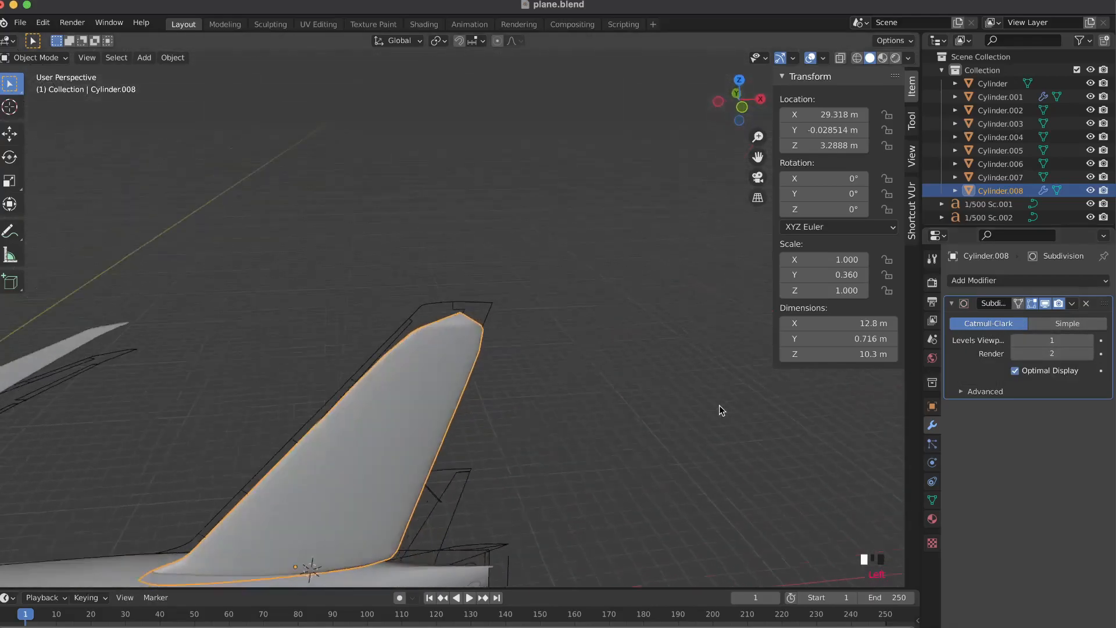
{"action": "left_click", "coordinate": [1087, 340]}
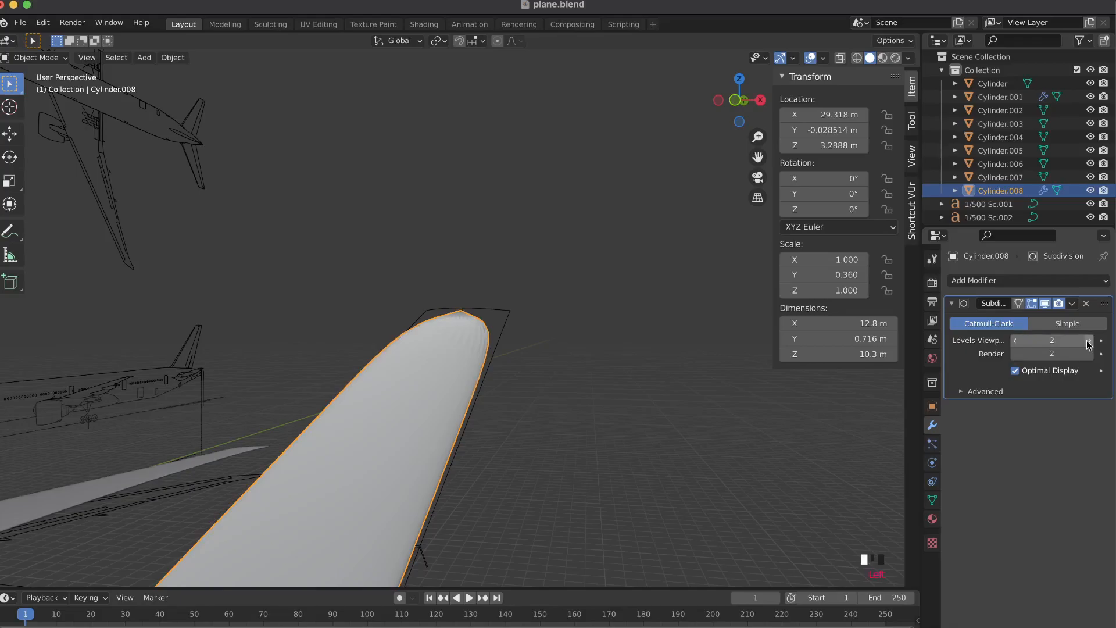
- Try Simple subdivision on the tail fin, and return to Catmull-Clark with viewport level 0
{"action": "left_click", "coordinate": [1066, 323]}
{"action": "key", "text": "Tab"}
{"action": "scroll", "coordinate": [658, 457], "scroll_direction": "down", "scroll_amount": 10}
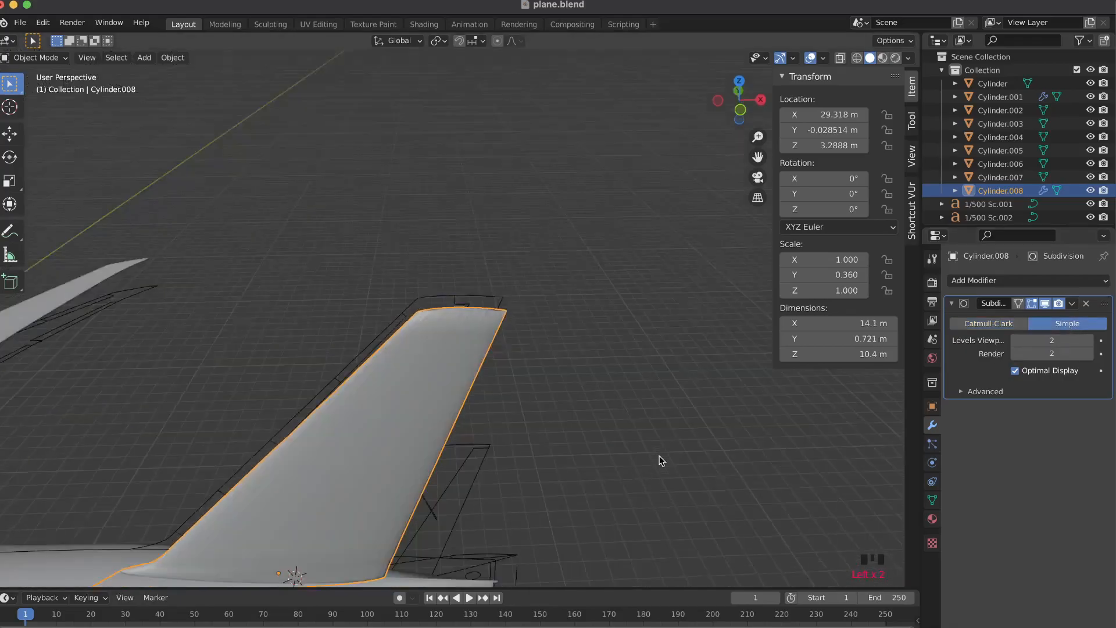
{"action": "key", "text": "Tab"}
{"action": "scroll", "coordinate": [659, 457], "scroll_direction": "up", "scroll_amount": 10}
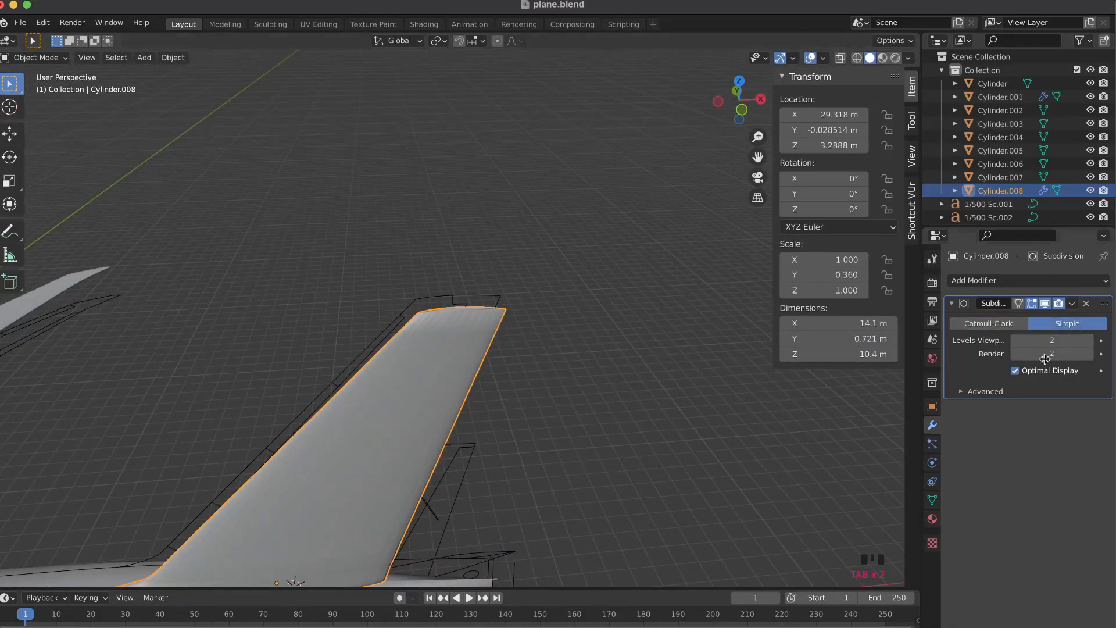
{"action": "left_click", "coordinate": [995, 323]}
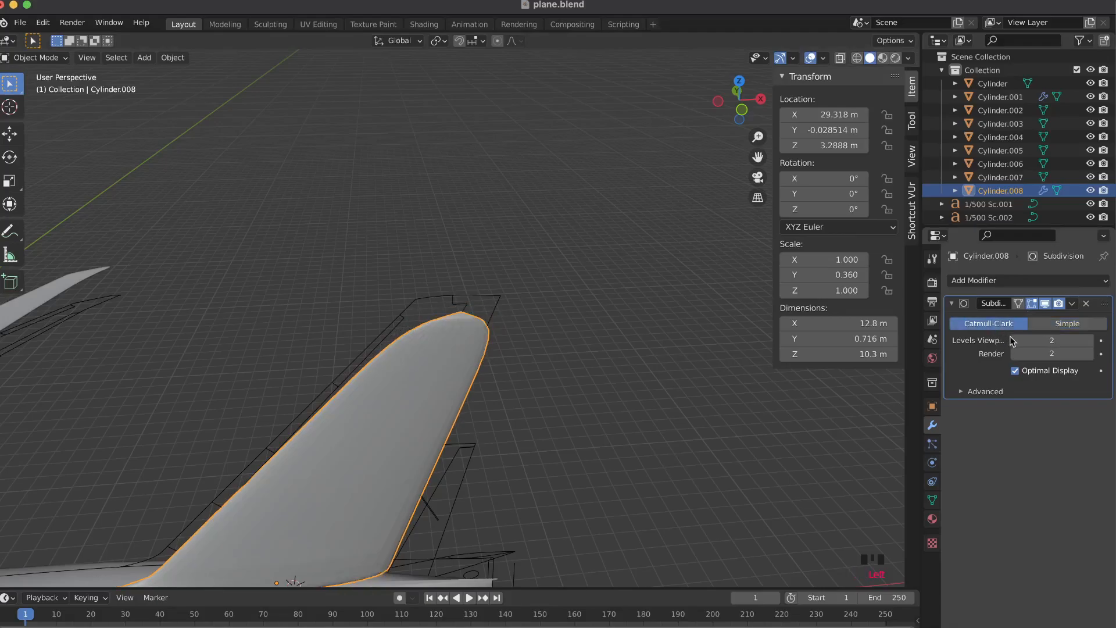
{"action": "left_click", "coordinate": [1014, 340]}
{"action": "left_click", "coordinate": [1014, 340]}
- Switch the tail fin's Subdivision modifier to Simple and raise the viewport level to 6
{"action": "left_click", "coordinate": [1055, 324]}
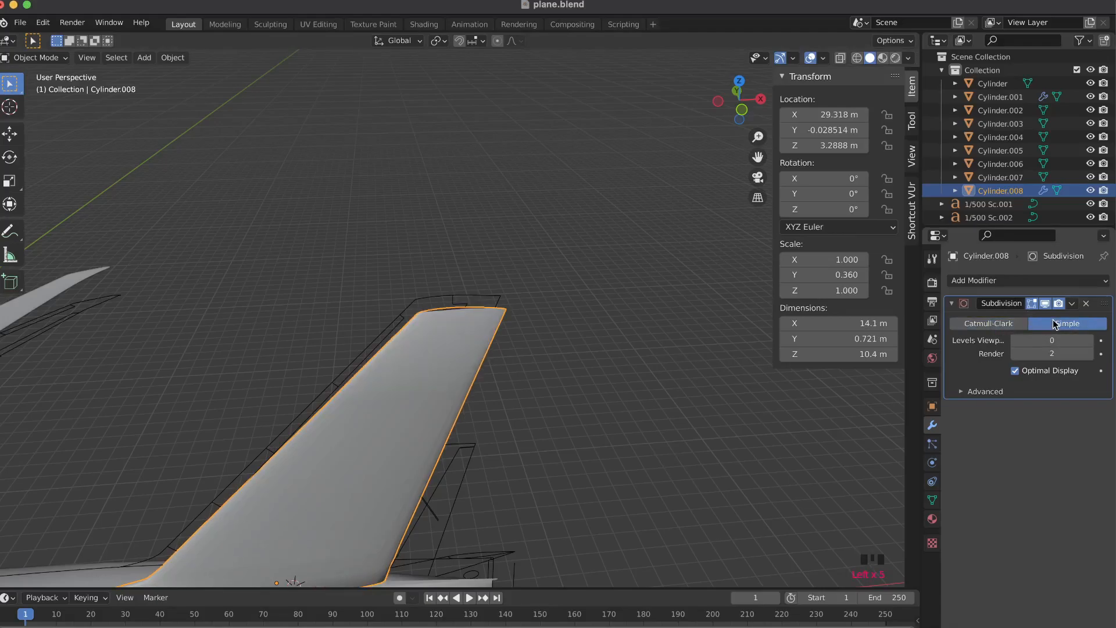
{"action": "left_click", "coordinate": [1085, 340]}
{"action": "key", "text": "Return"}
{"action": "left_click", "coordinate": [1089, 341]}
{"action": "left_click", "coordinate": [1089, 341]}
{"action": "left_click", "coordinate": [1089, 341]}
{"action": "left_click", "coordinate": [1089, 341]}
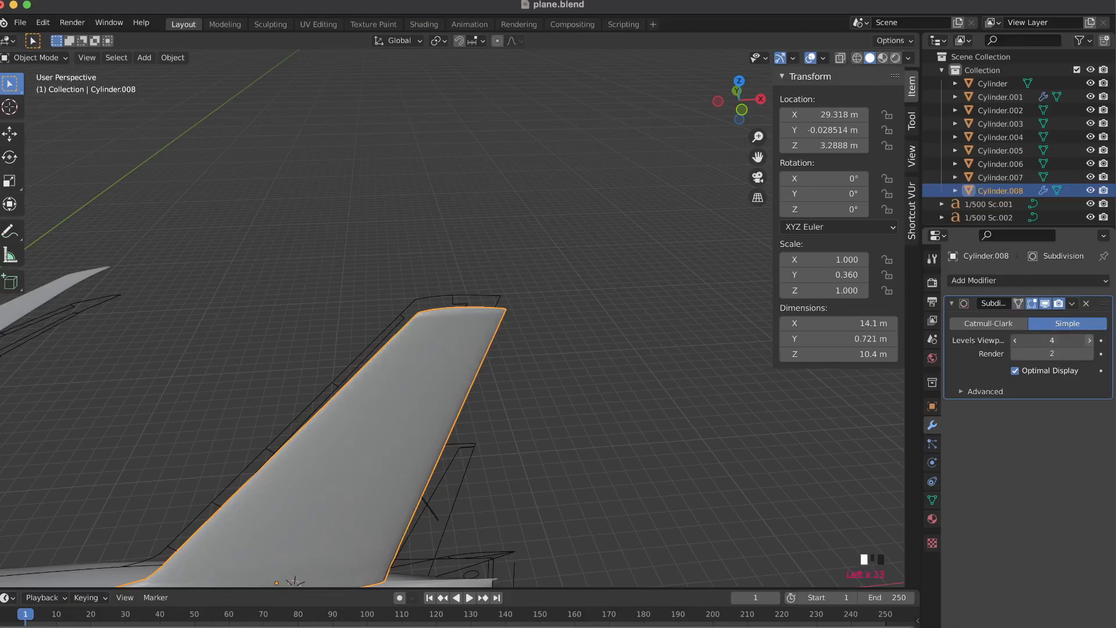
{"action": "left_click", "coordinate": [1089, 340]}
{"action": "key", "text": "Tab"}
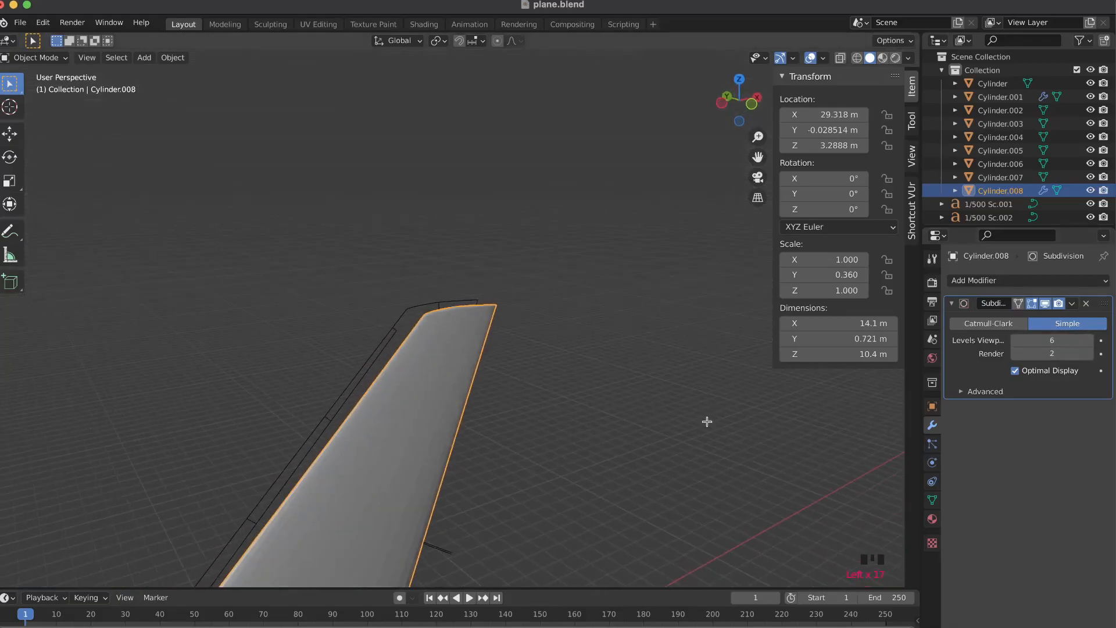
{"action": "middle_click_drag", "start_coordinate": [706, 422], "coordinate": [709, 425]}
{"action": "key", "text": "Tab"}
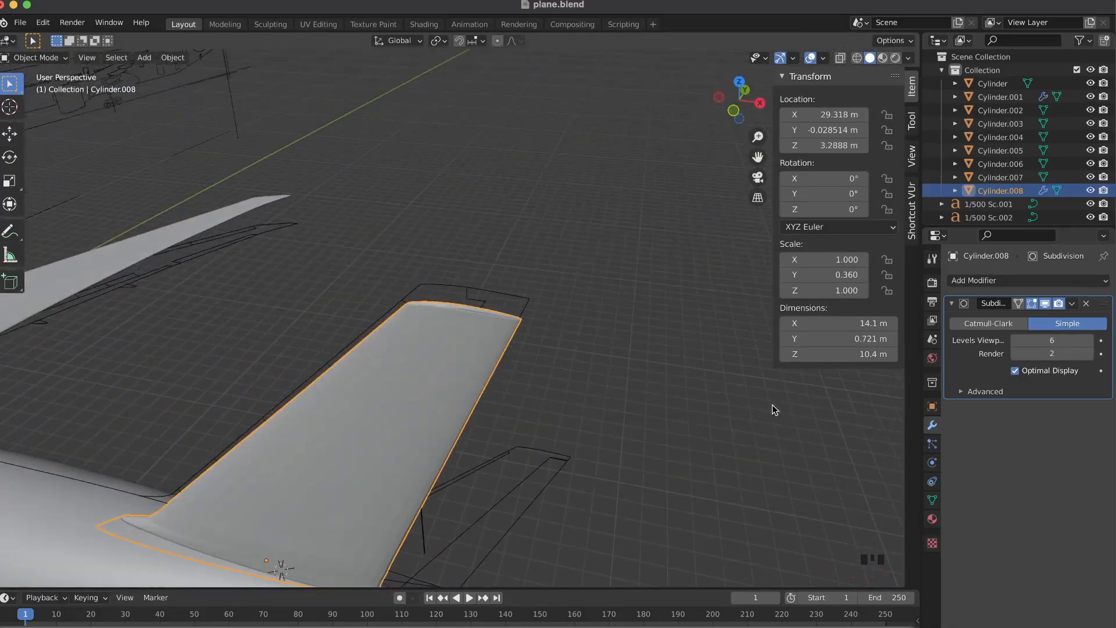
- Enable Auto Smooth for the normals of the tail fin's mesh and return to its modifier settings
{"action": "right_click", "coordinate": [410, 333]}
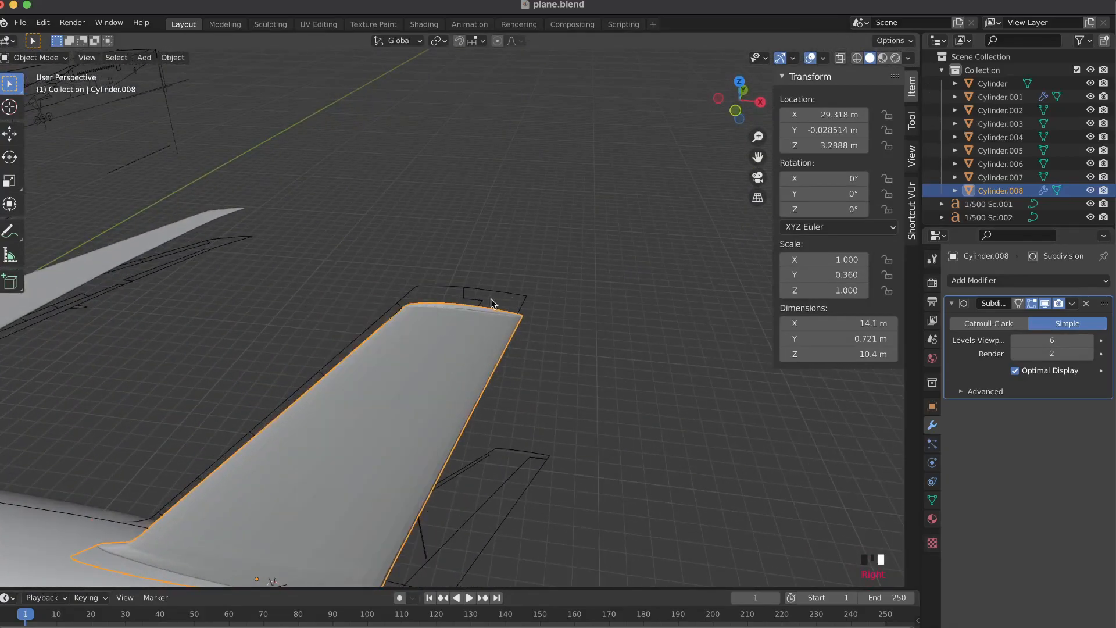
{"action": "right_click", "coordinate": [482, 318]}
{"action": "left_click", "coordinate": [482, 317]}
{"action": "left_click", "coordinate": [933, 512]}
{"action": "left_click", "coordinate": [932, 501]}
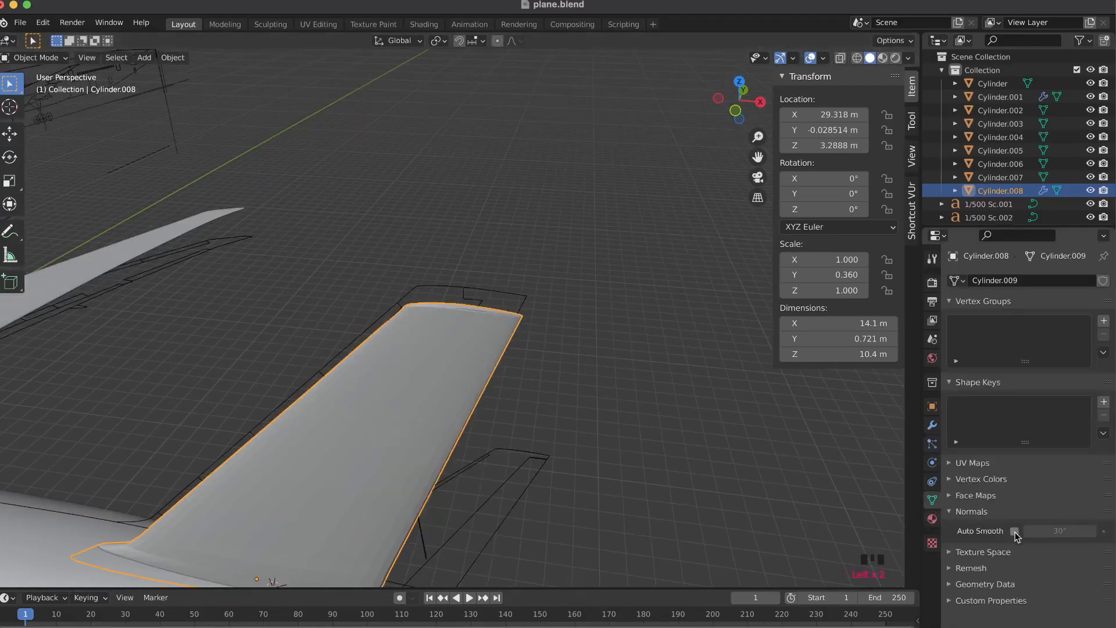
{"action": "left_click", "coordinate": [1015, 531]}
{"action": "left_click", "coordinate": [932, 424]}
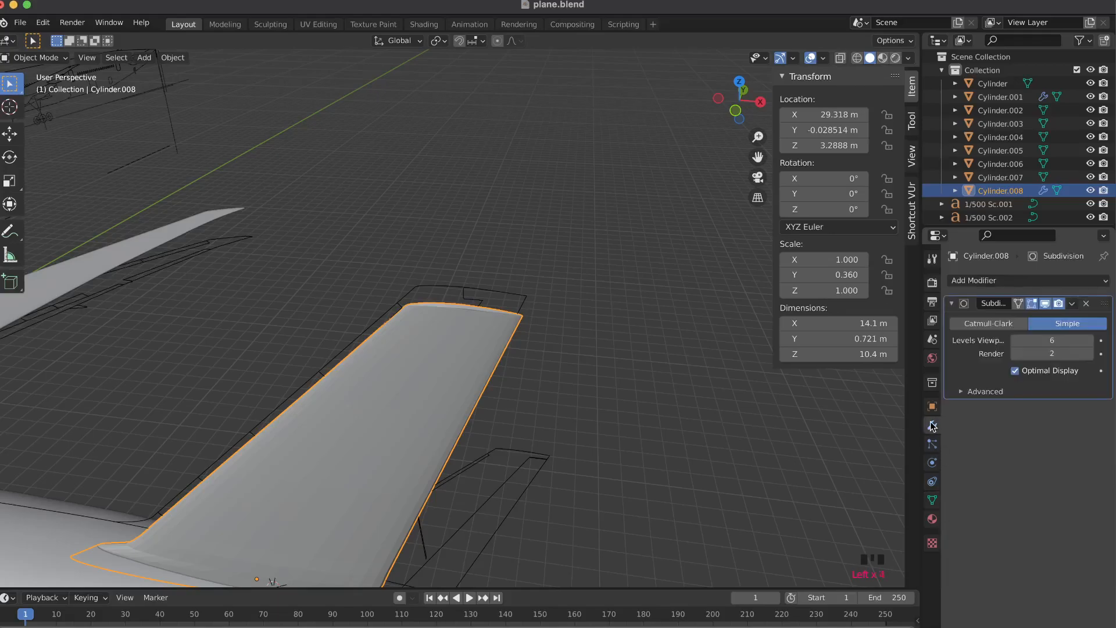
- Set the tail fin's Subdivision modifier to Catmull-Clark with viewport level 0
{"action": "middle_click_drag", "start_coordinate": [435, 356], "coordinate": [459, 324]}
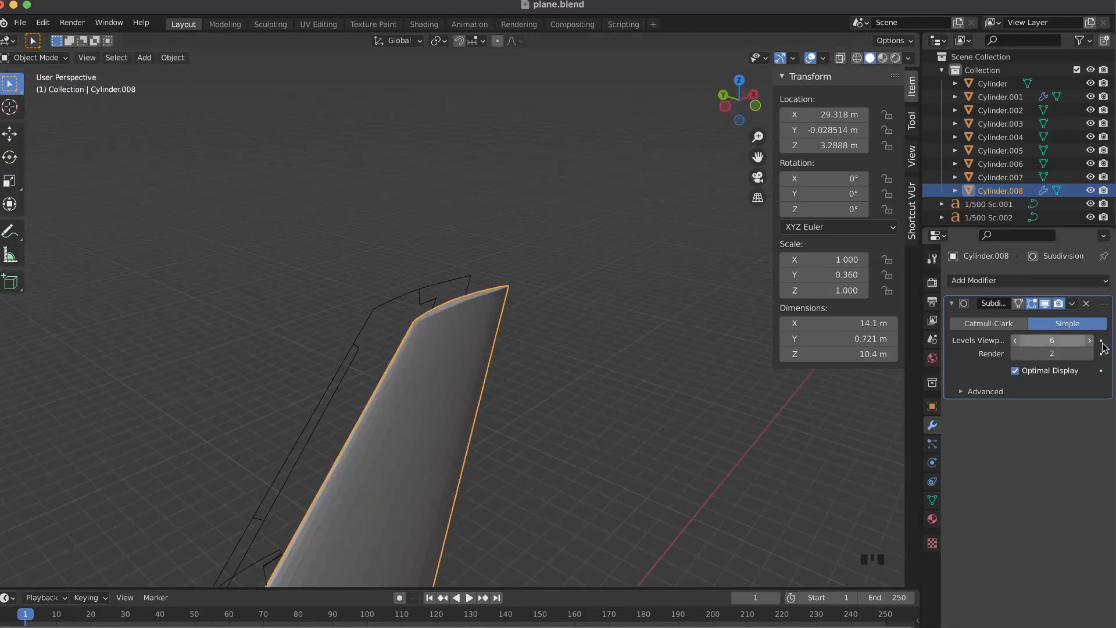
{"action": "left_click", "coordinate": [968, 325]}
{"action": "left_click", "coordinate": [1032, 339]}
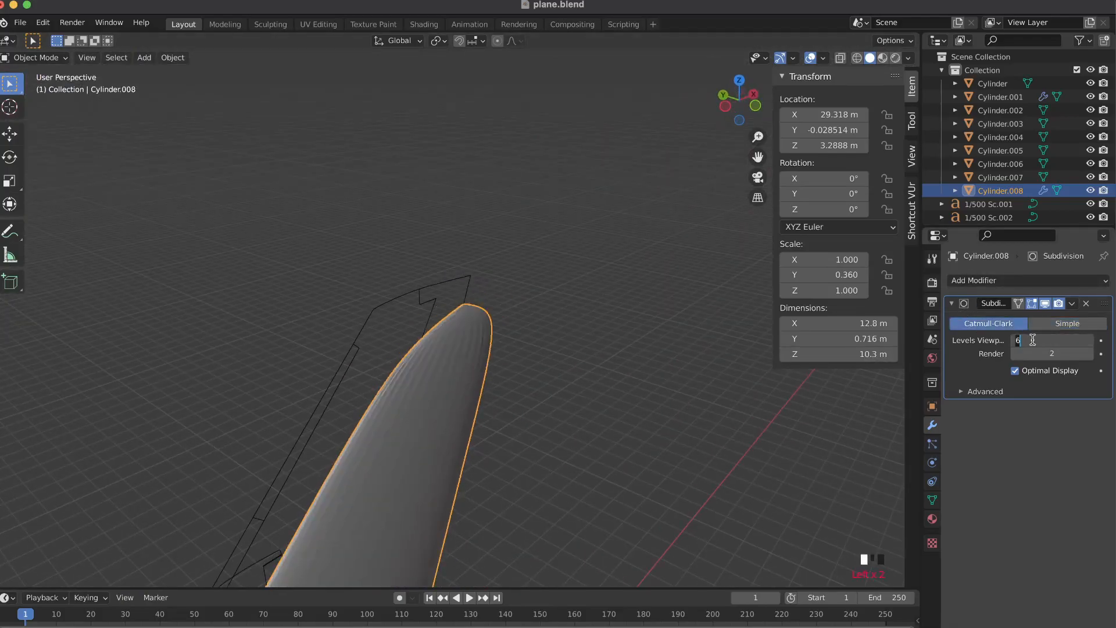
{"action": "key", "text": "Return"}
{"action": "scroll", "coordinate": [598, 435], "scroll_direction": "right", "scroll_amount": 10}
{"action": "scroll", "coordinate": [599, 436], "scroll_direction": "left", "scroll_amount": 15}
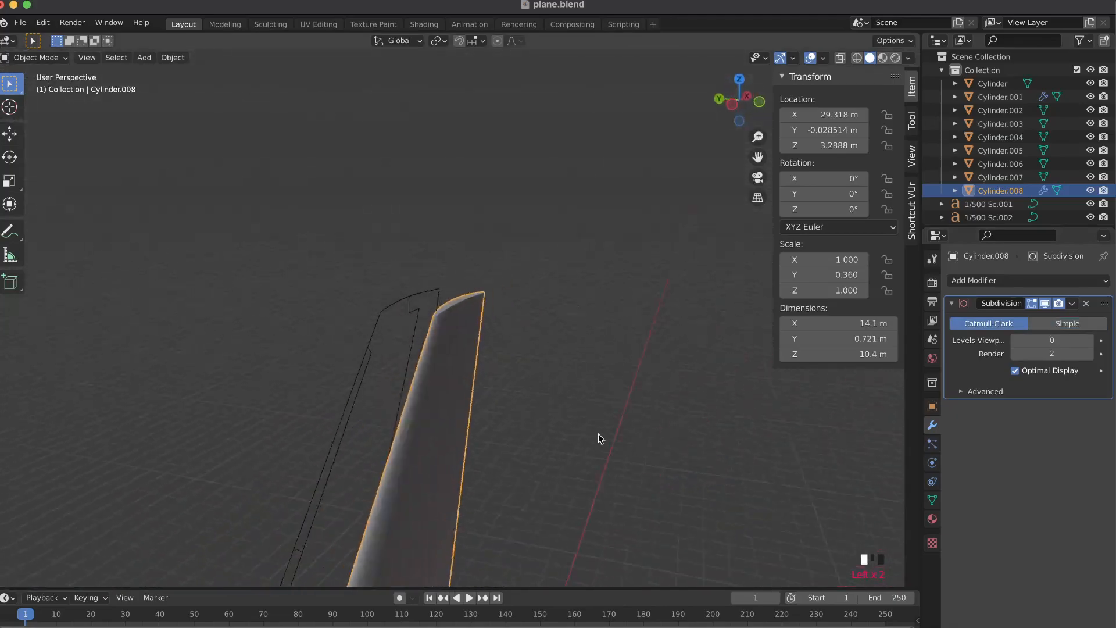
- Deselect the tail fin and remove its Subdivision modifier
{"action": "left_click", "coordinate": [598, 438]}
{"action": "scroll", "coordinate": [543, 440], "scroll_direction": "right", "scroll_amount": 5}
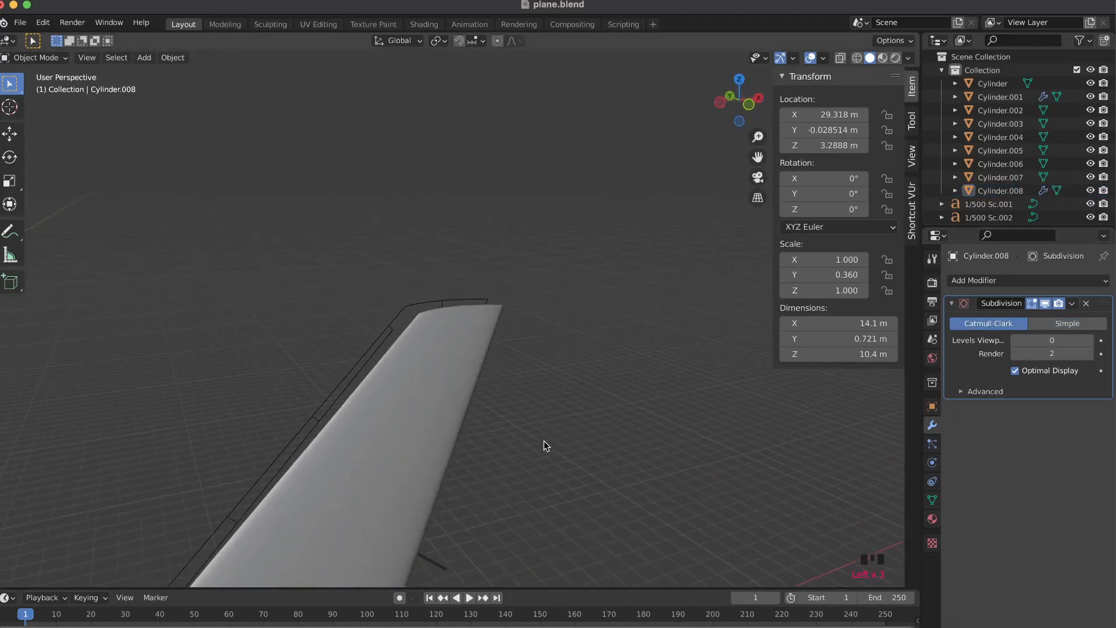
{"action": "scroll", "coordinate": [674, 458], "scroll_direction": "right", "scroll_amount": 5}
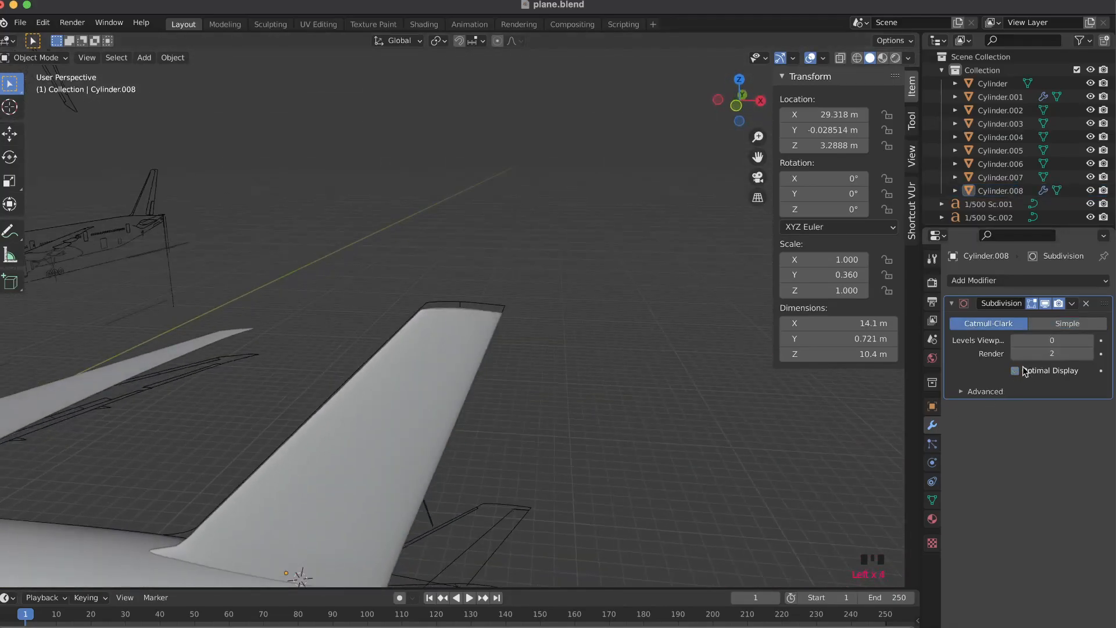
{"action": "left_click", "coordinate": [1085, 302]}
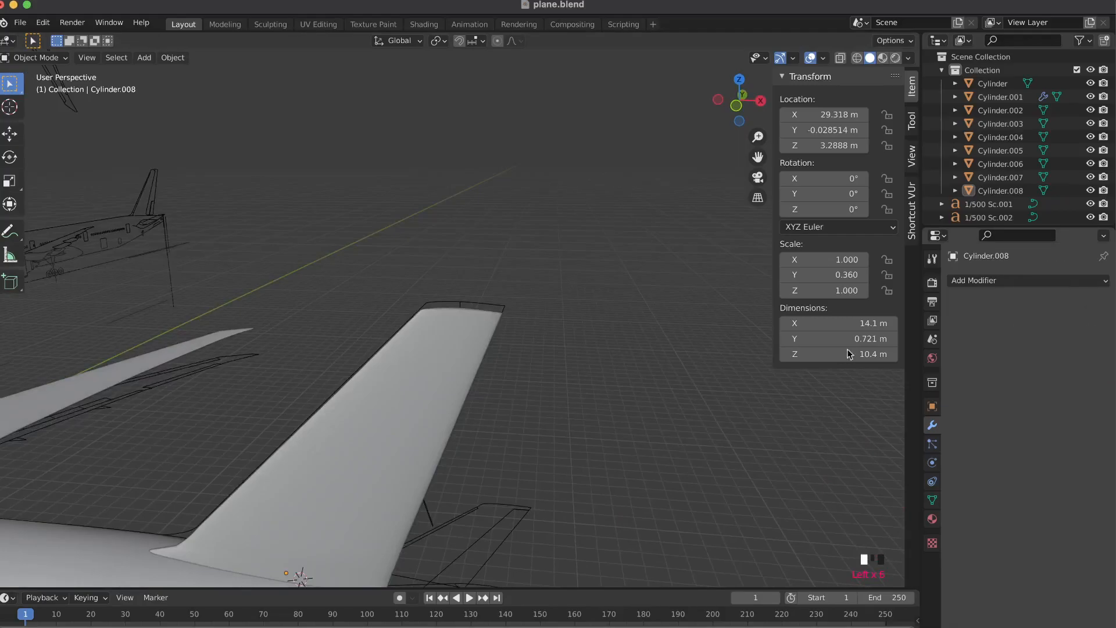
- Open the tail fin's mesh in Edit Mode from the front orthographic view with X-ray on
{"action": "scroll", "coordinate": [758, 382], "scroll_direction": "right", "scroll_amount": 5}
{"action": "left_click", "coordinate": [741, 107]}
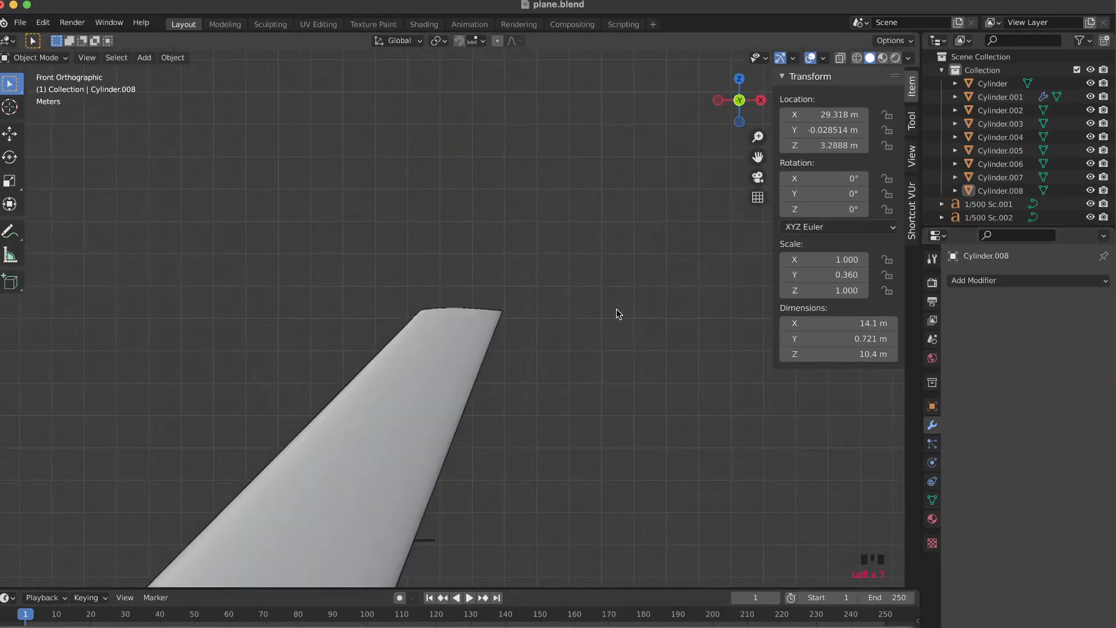
{"action": "scroll", "coordinate": [616, 309], "scroll_direction": "down", "scroll_amount": 5, "text": "shift"}
{"action": "left_click", "coordinate": [587, 335]}
{"action": "key", "text": "Tab"}
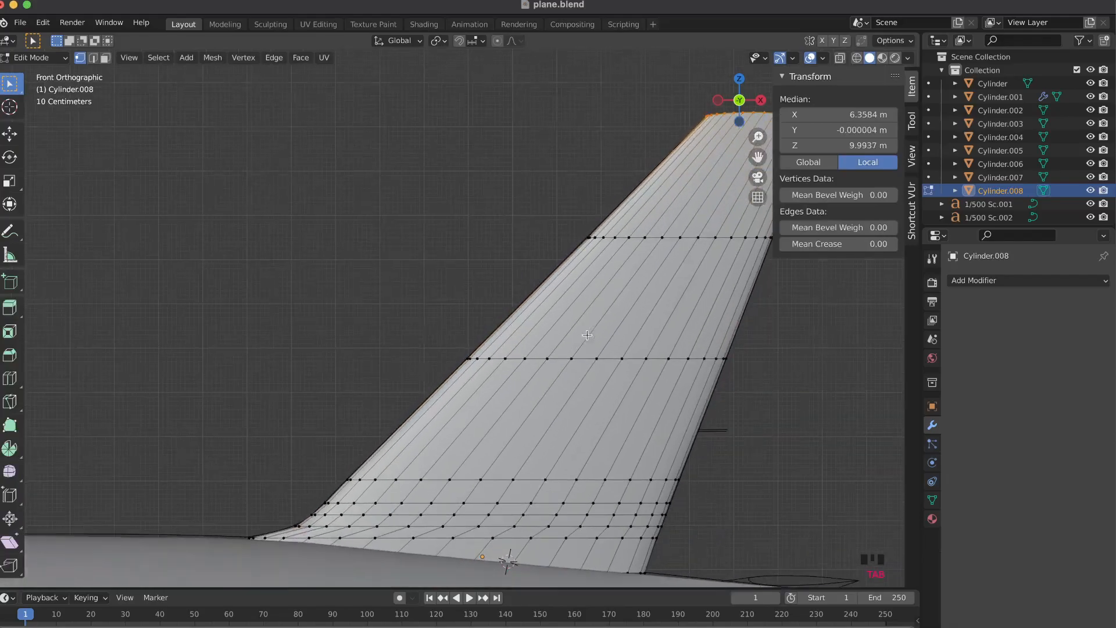
{"action": "left_click", "coordinate": [839, 58]}
{"action": "scroll", "coordinate": [640, 275], "scroll_direction": "up", "scroll_amount": 3}
{"action": "scroll", "coordinate": [640, 275], "scroll_direction": "up", "scroll_amount": 2}
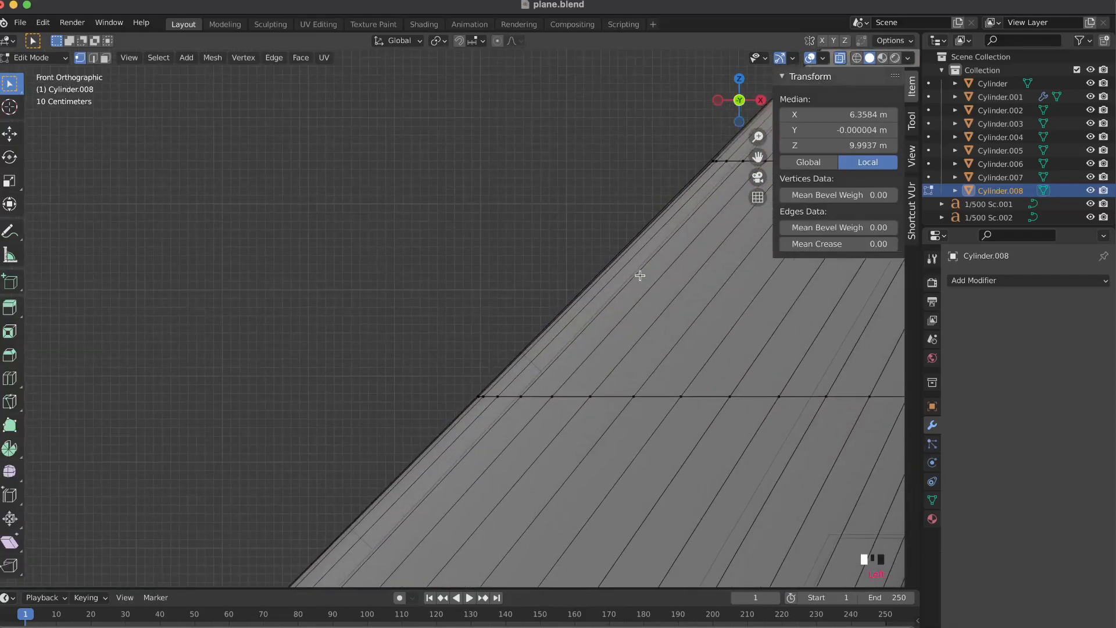
- Deselect all of the tail fin's vertices and switch to face selection
{"action": "scroll", "coordinate": [545, 376], "scroll_direction": "right", "scroll_amount": 3, "text": "shift"}
{"action": "scroll", "coordinate": [546, 376], "scroll_direction": "up", "scroll_amount": 2}
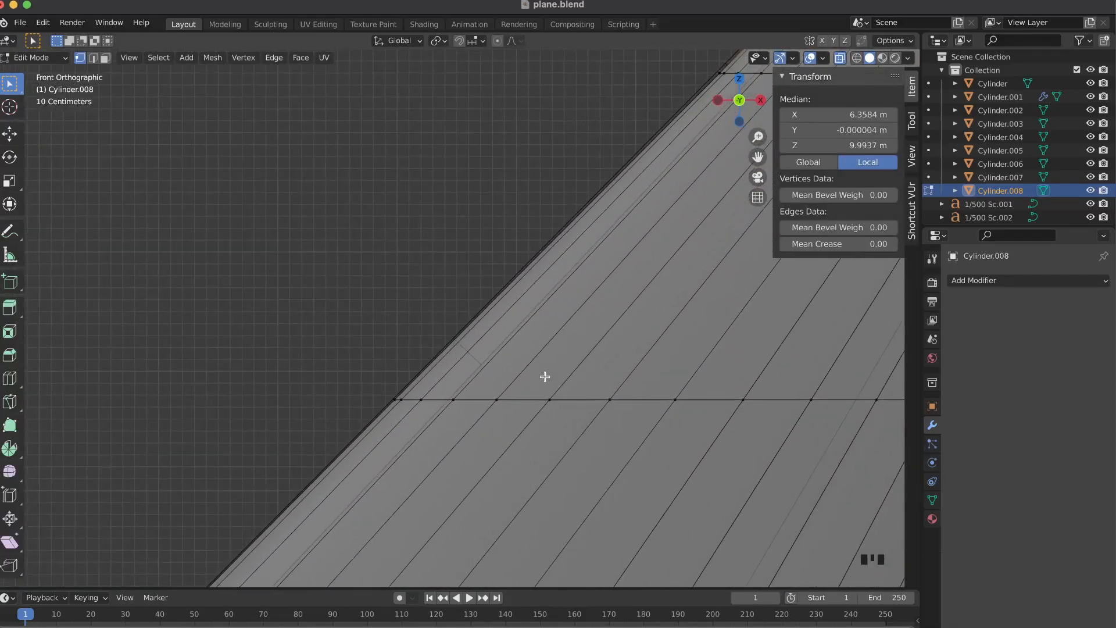
{"action": "scroll", "coordinate": [536, 354], "scroll_direction": "down", "scroll_amount": 2, "text": "shift"}
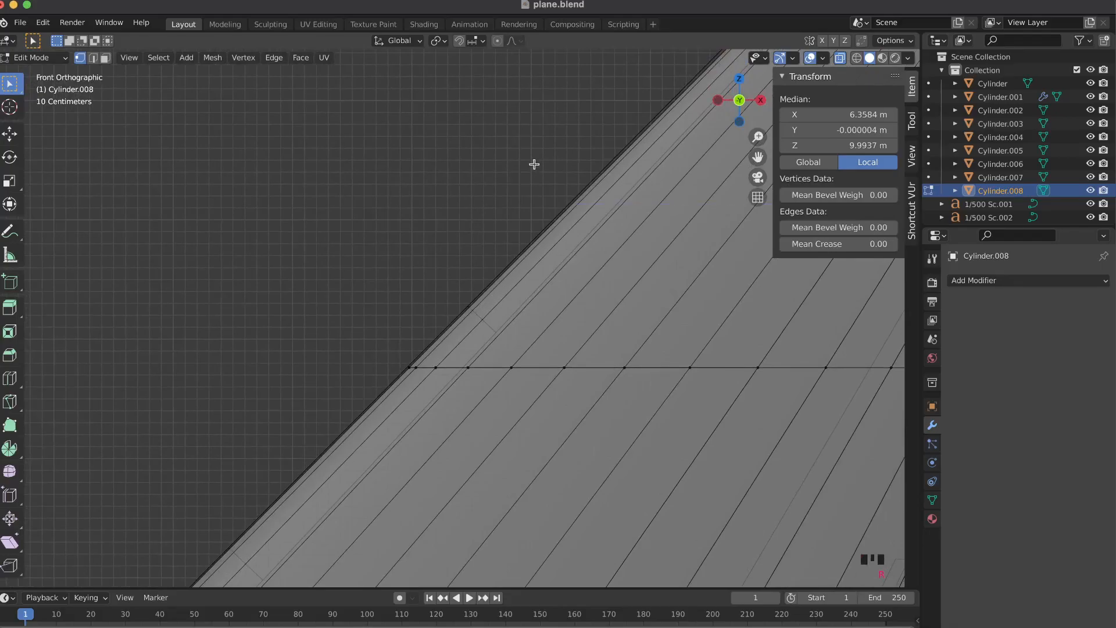
{"action": "scroll", "coordinate": [550, 135], "scroll_direction": "down", "scroll_amount": 5}
{"action": "scroll", "coordinate": [551, 134], "scroll_direction": "up", "scroll_amount": 2}
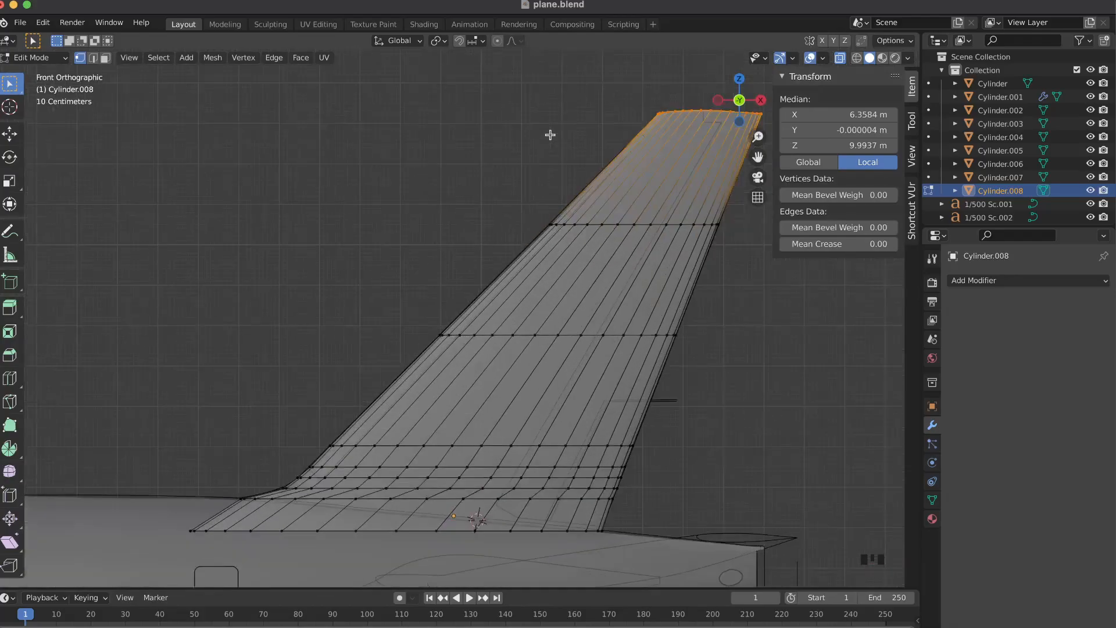
{"action": "left_click", "coordinate": [400, 114]}
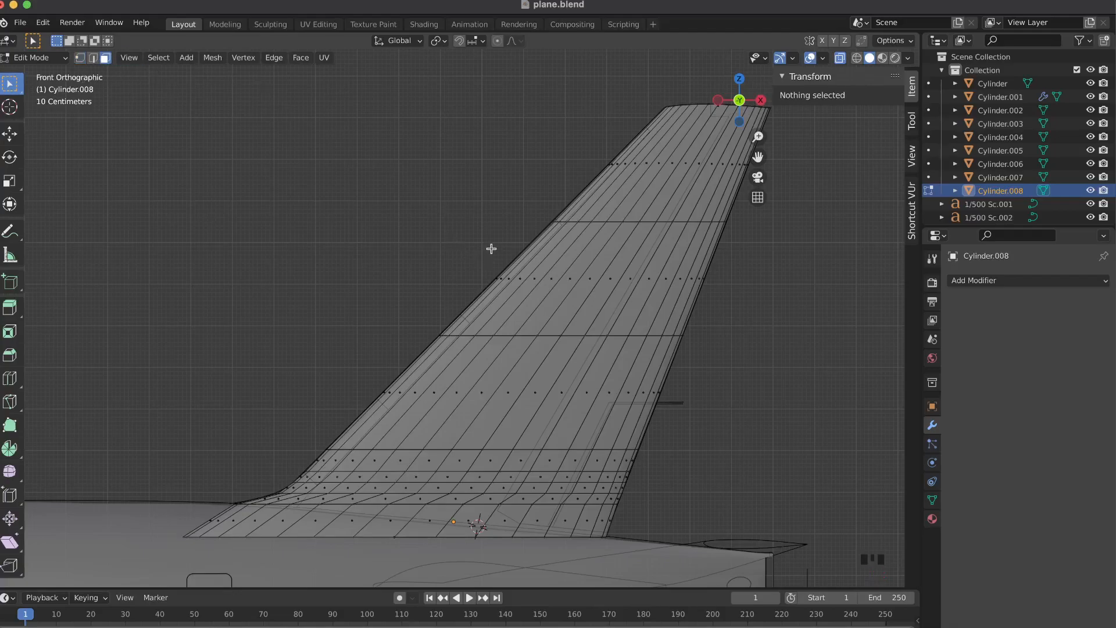
{"action": "scroll", "coordinate": [491, 249], "scroll_direction": "down", "scroll_amount": 5}
{"action": "key", "text": "Escape"}
{"action": "scroll", "coordinate": [491, 248], "scroll_direction": "up", "scroll_amount": 8}
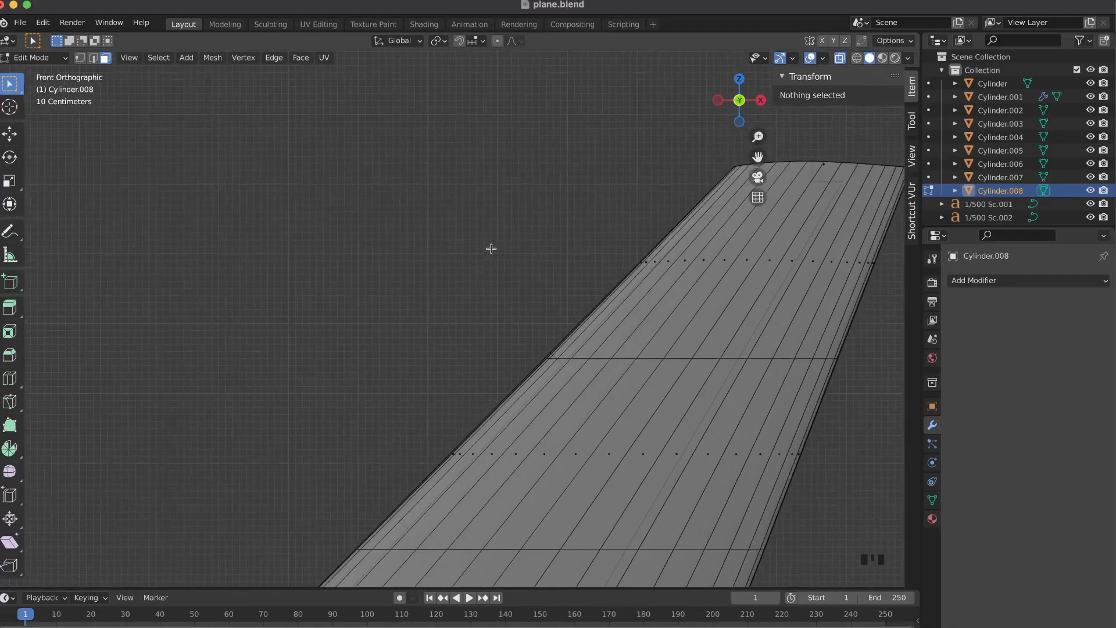
- Circle-select the leading-edge faces of the tail fin's topmost segment
{"action": "scroll", "coordinate": [482, 251], "scroll_direction": "right", "scroll_amount": 5, "text": "shift"}
{"action": "key", "text": "c"}
{"action": "key", "text": "Escape"}
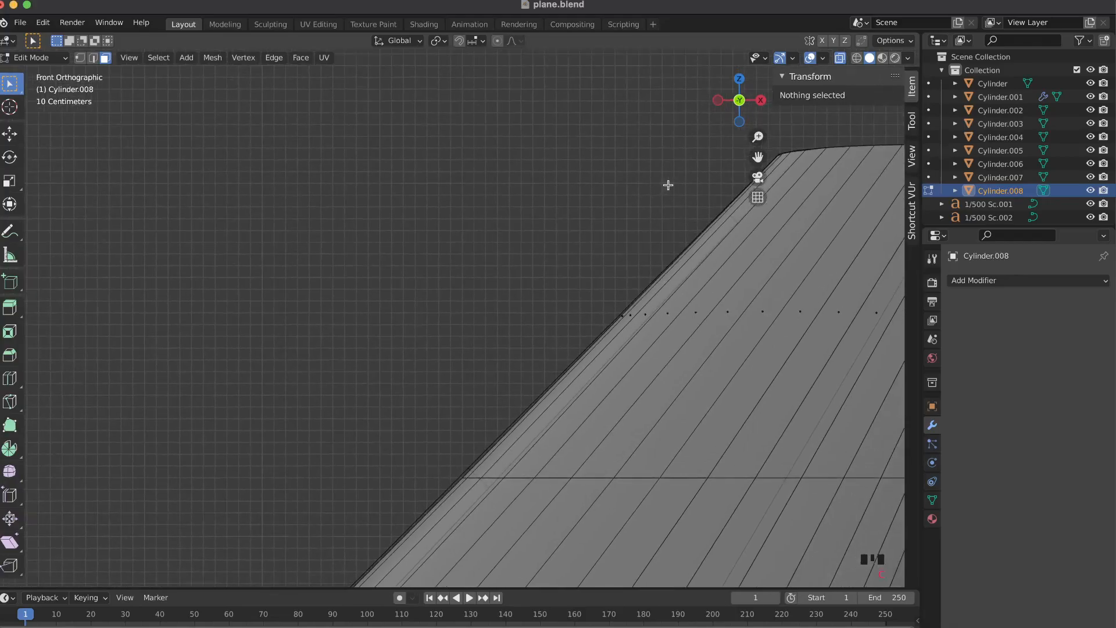
{"action": "scroll", "coordinate": [654, 186], "scroll_direction": "right", "scroll_amount": 1, "text": "shift"}
{"action": "key", "text": "c"}
{"action": "left_click", "coordinate": [626, 309]}
{"action": "key", "text": "Escape"}
{"action": "scroll", "coordinate": [626, 309], "scroll_direction": "down", "scroll_amount": 5, "text": "shift"}
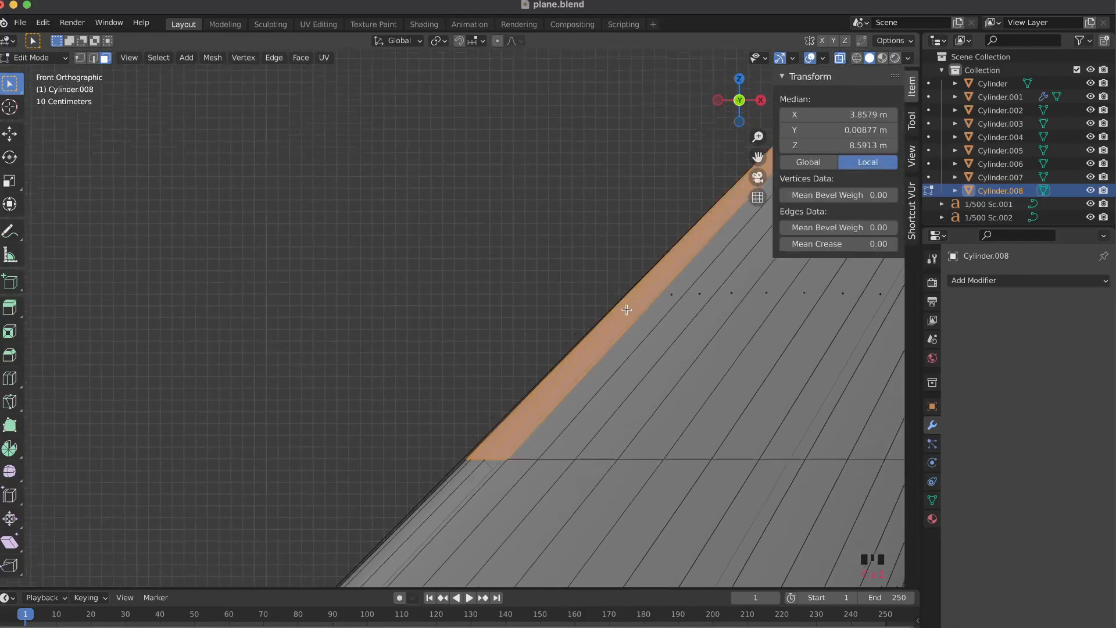
- Add the leading-edge faces of the second segment below the fin's tip to the selection with circle select
{"action": "scroll", "coordinate": [625, 309], "scroll_direction": "down", "scroll_amount": 5, "text": "shift"}
{"action": "key", "text": "c"}
{"action": "left_click", "coordinate": [464, 370]}
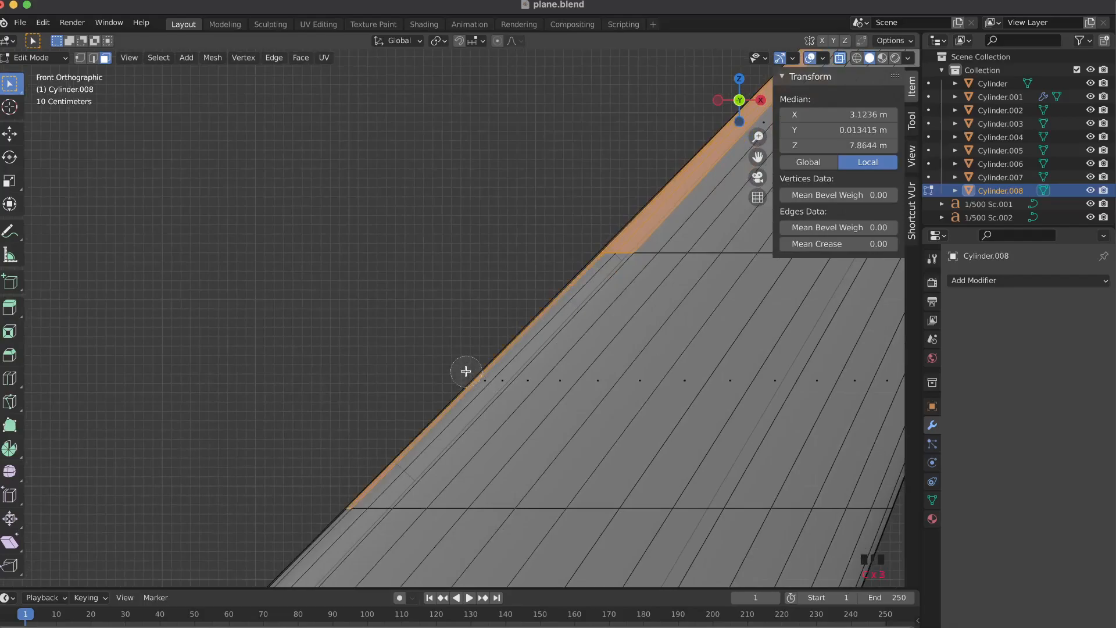
{"action": "key", "text": "Escape"}
{"action": "scroll", "coordinate": [482, 378], "scroll_direction": "down", "scroll_amount": 5, "text": "shift"}
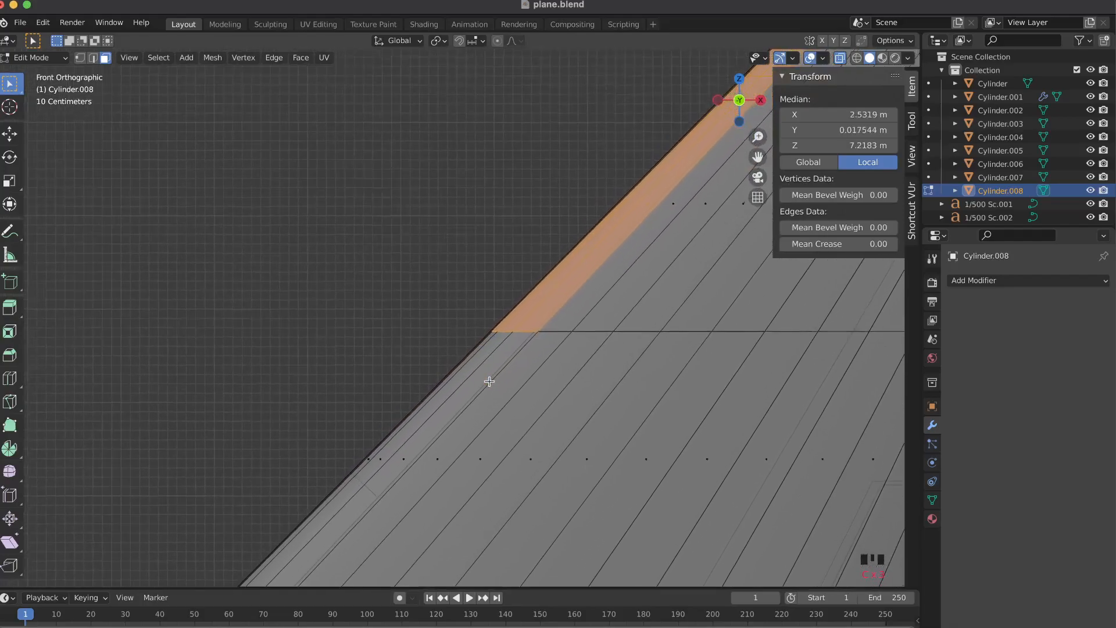
{"action": "left_click", "coordinate": [10, 231]}
{"action": "left_click_drag", "start_coordinate": [351, 474], "coordinate": [381, 493]}
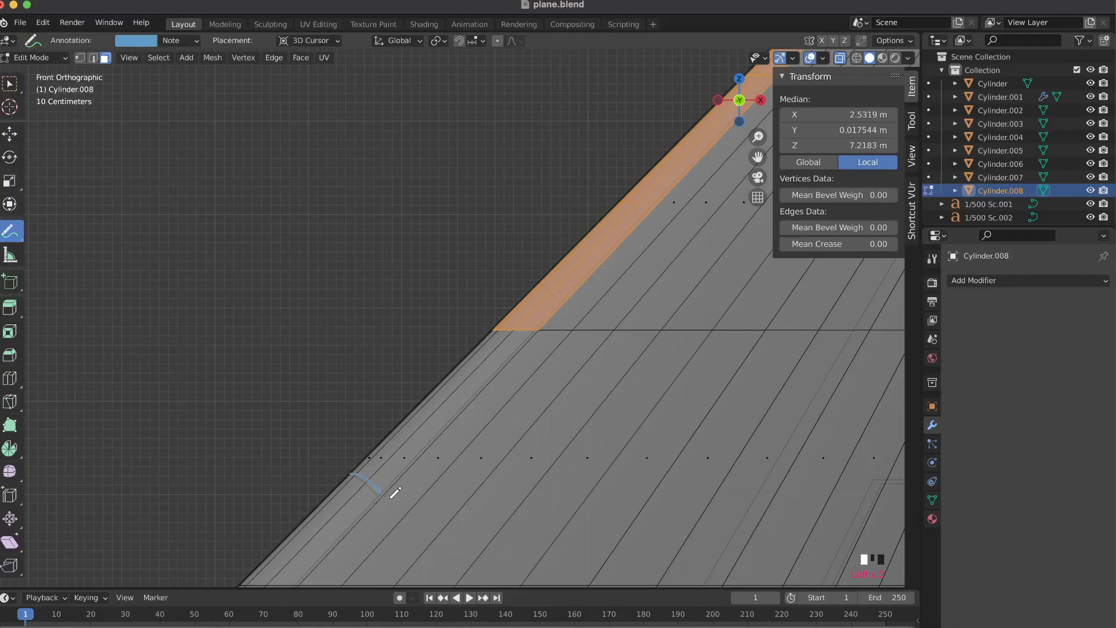
{"action": "left_click_drag", "start_coordinate": [459, 412], "coordinate": [525, 346]}
{"action": "scroll", "coordinate": [540, 324], "scroll_direction": "down", "scroll_amount": 5}
{"action": "left_click_drag", "start_coordinate": [505, 338], "coordinate": [421, 428]}
{"action": "left_click_drag", "start_coordinate": [348, 504], "coordinate": [309, 468]}
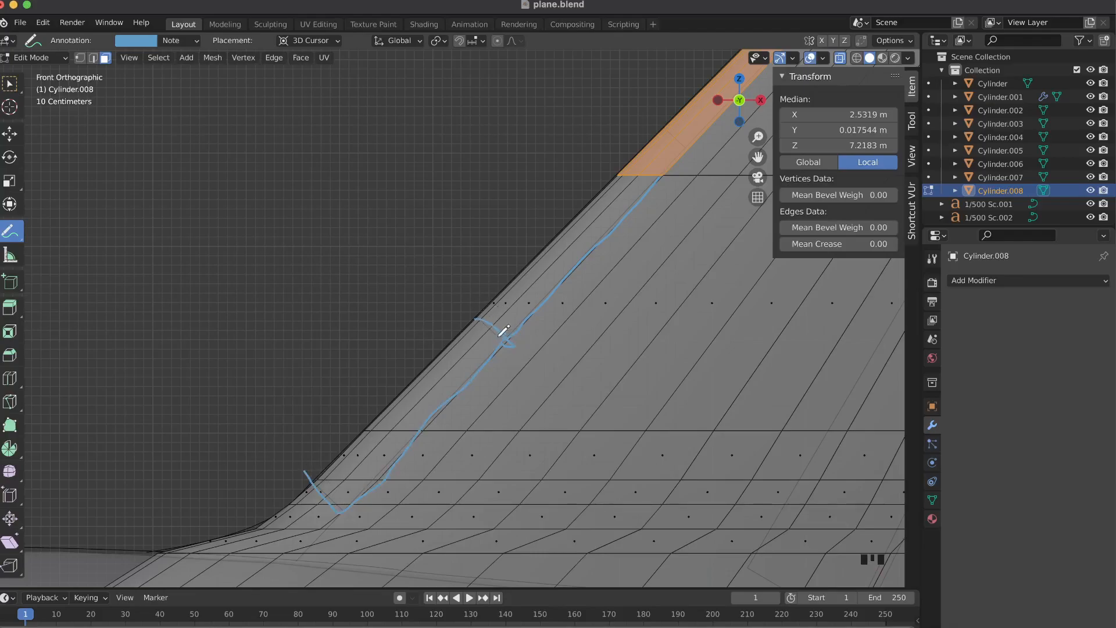
{"action": "key", "text": "ctrl+z"}
{"action": "key", "text": "ctrl+z"}
{"action": "key", "text": "ctrl+z"}
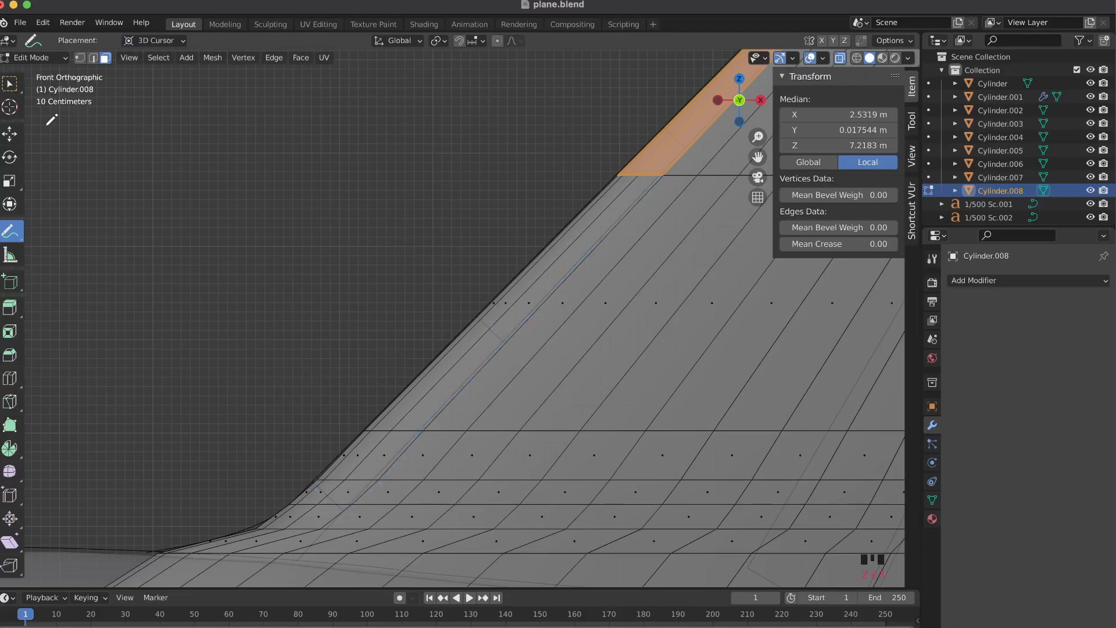
{"action": "left_click", "coordinate": [10, 83]}
- Circle-select the remaining leading-edge faces down to the fin's base and separate the whole leading-edge selection into its own object
{"action": "left_click_drag", "start_coordinate": [496, 293], "coordinate": [521, 307]}
{"action": "mouse_move", "coordinate": [341, 449]}
{"action": "left_mouse_down"}
{"action": "mouse_move", "coordinate": [368, 452]}
{"action": "mouse_move", "coordinate": [294, 487]}
{"action": "mouse_move", "coordinate": [274, 511]}
{"action": "mouse_move", "coordinate": [341, 479]}
{"action": "mouse_move", "coordinate": [222, 531]}
{"action": "mouse_move", "coordinate": [283, 553]}
{"action": "mouse_move", "coordinate": [306, 543]}
{"action": "left_mouse_up"}
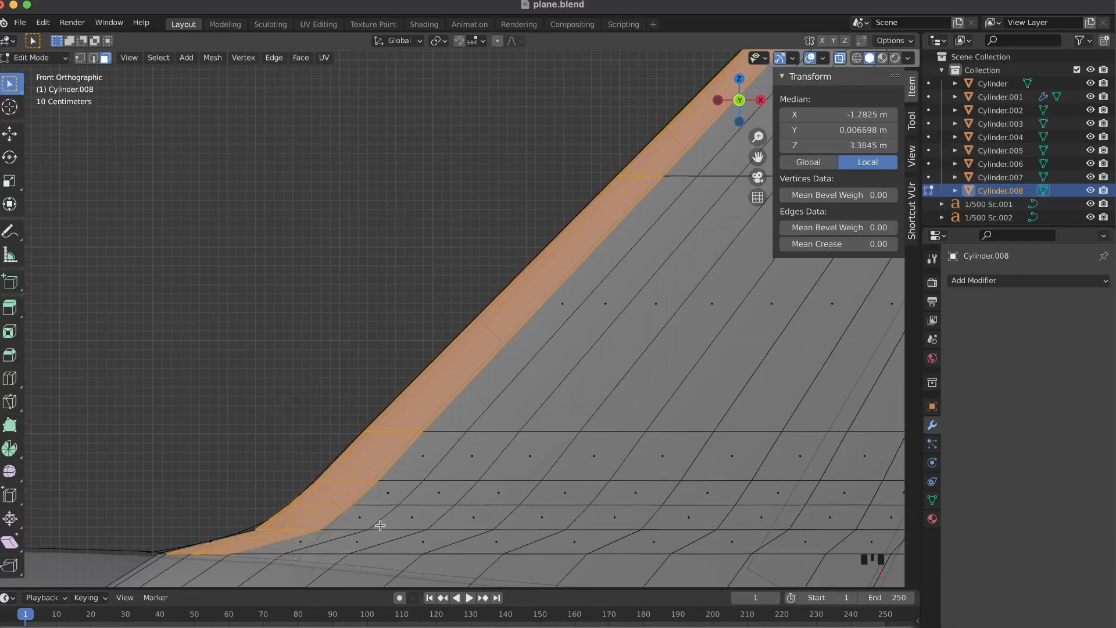
{"action": "scroll", "coordinate": [381, 526], "scroll_direction": "up", "scroll_amount": 3}
{"action": "scroll", "coordinate": [380, 525], "scroll_direction": "down", "scroll_amount": 5}
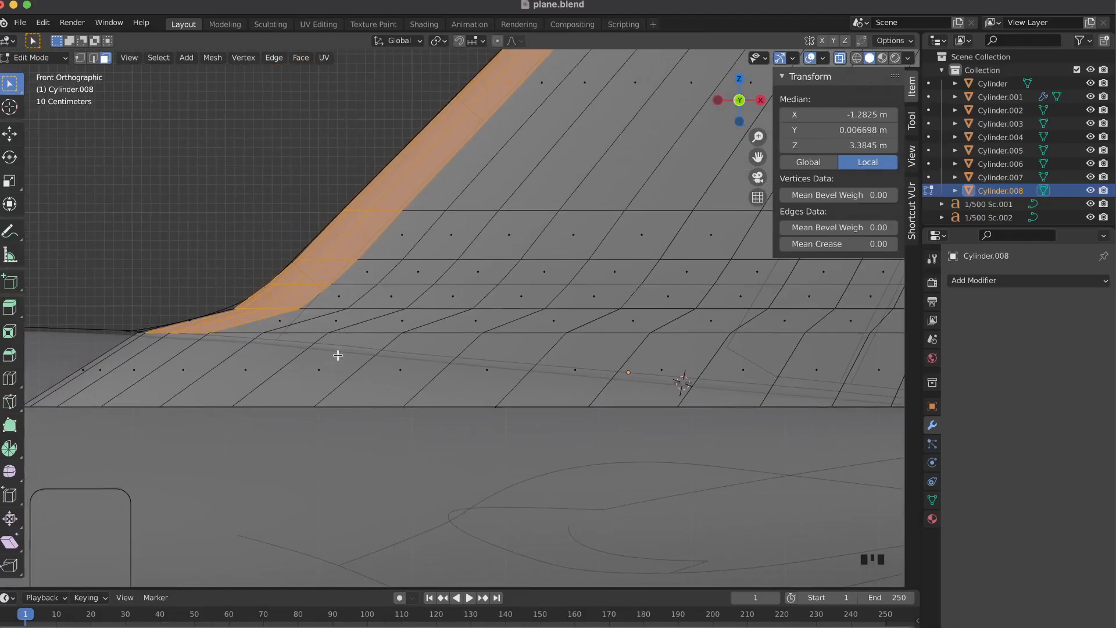
{"action": "scroll", "coordinate": [338, 355], "scroll_direction": "down", "scroll_amount": 6}
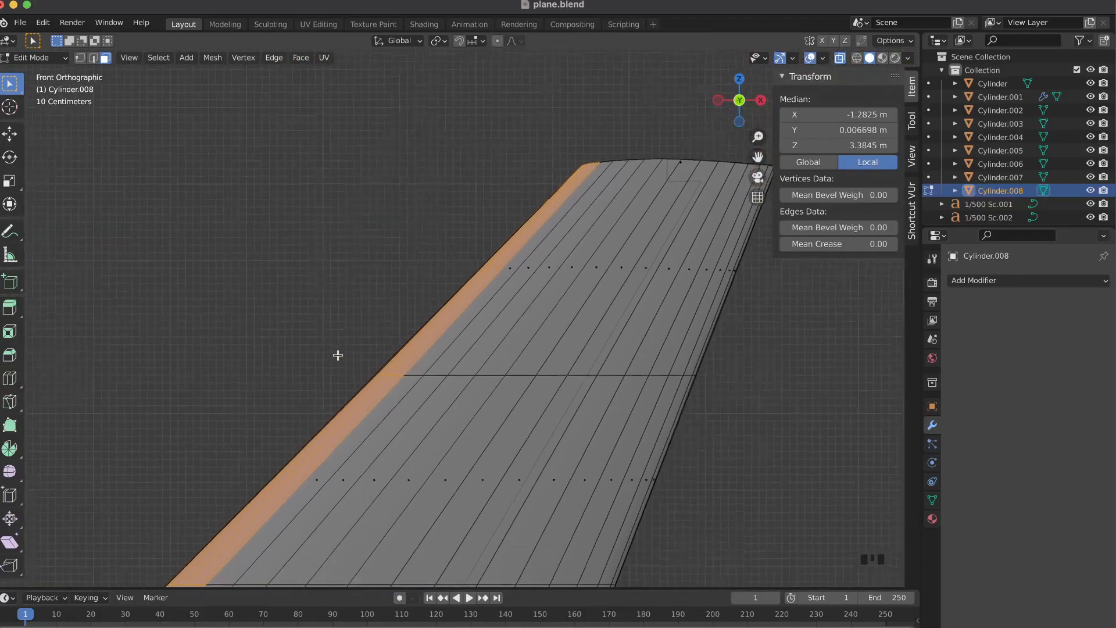
{"action": "scroll", "coordinate": [337, 355], "scroll_direction": "up", "scroll_amount": 3}
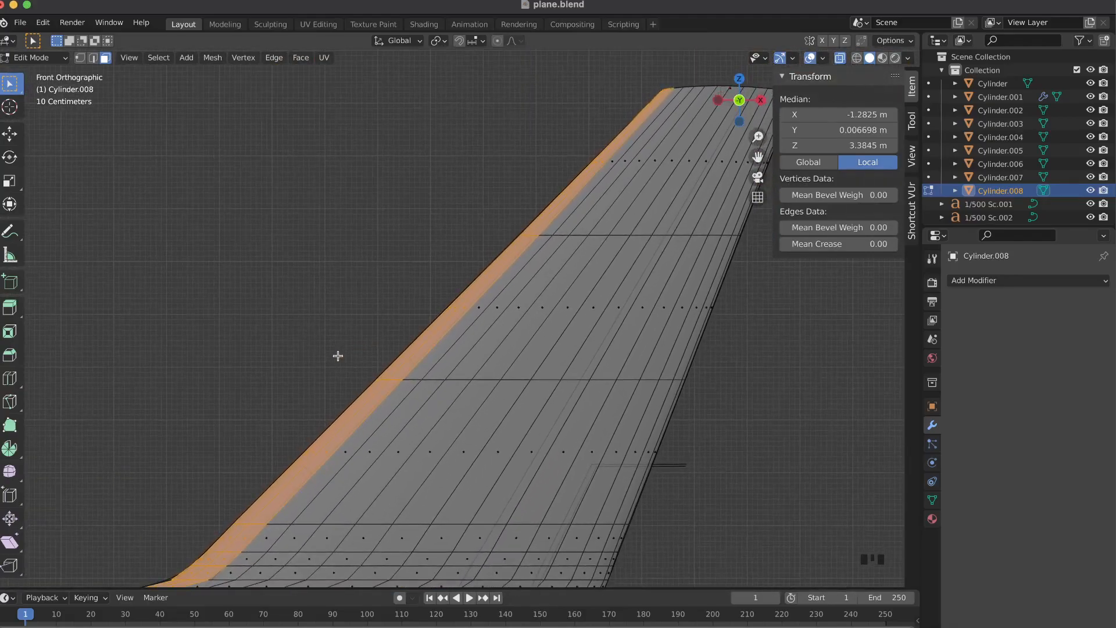
{"action": "right_click", "coordinate": [337, 355]}
{"action": "mouse_move", "coordinate": [325, 572]}
{"action": "left_click", "coordinate": [399, 568]}
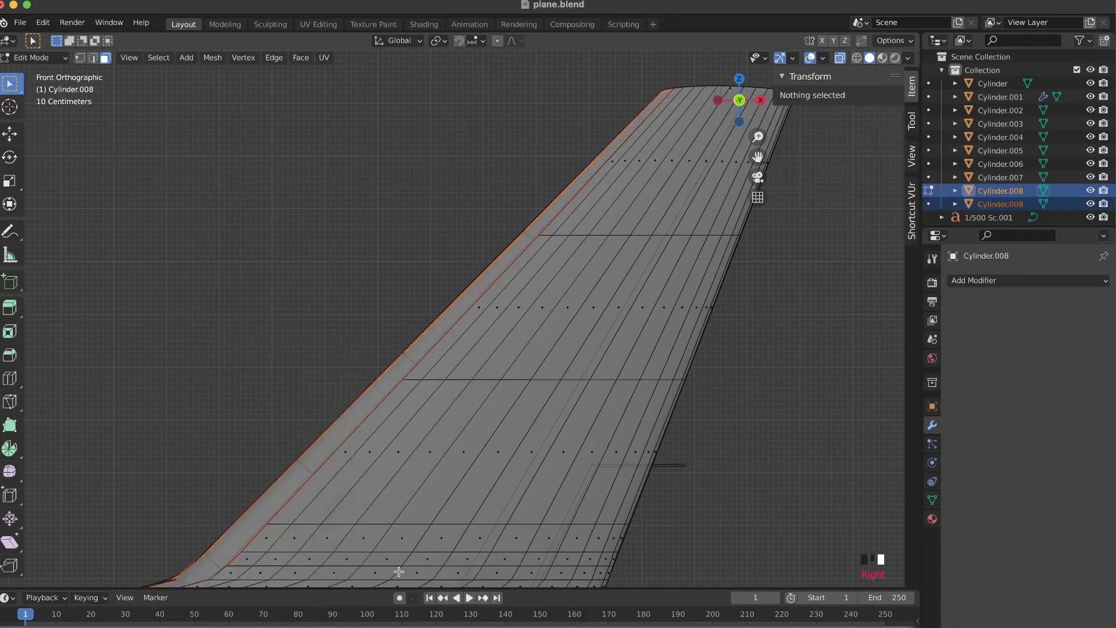
- Leave the fin's Edit Mode and open the separated leading-edge strip in Edit Mode from the front orthographic view
{"action": "key", "text": "Tab"}
{"action": "left_click", "coordinate": [710, 435]}
{"action": "scroll", "coordinate": [710, 435], "scroll_direction": "left", "scroll_amount": 3}
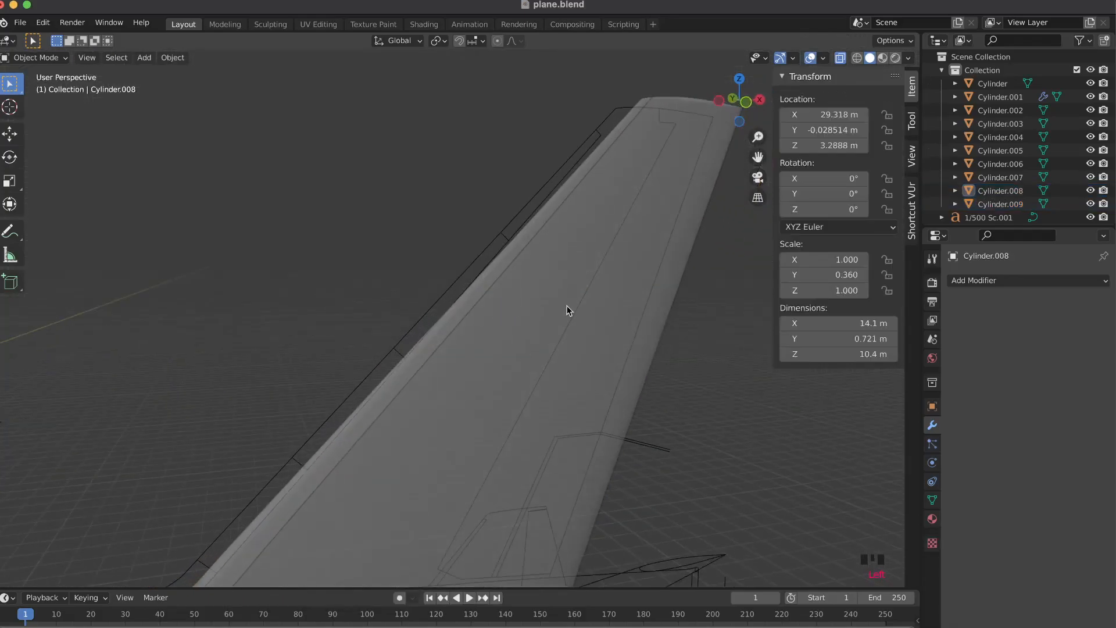
{"action": "scroll", "coordinate": [567, 306], "scroll_direction": "right", "scroll_amount": 2}
{"action": "left_click", "coordinate": [743, 103]}
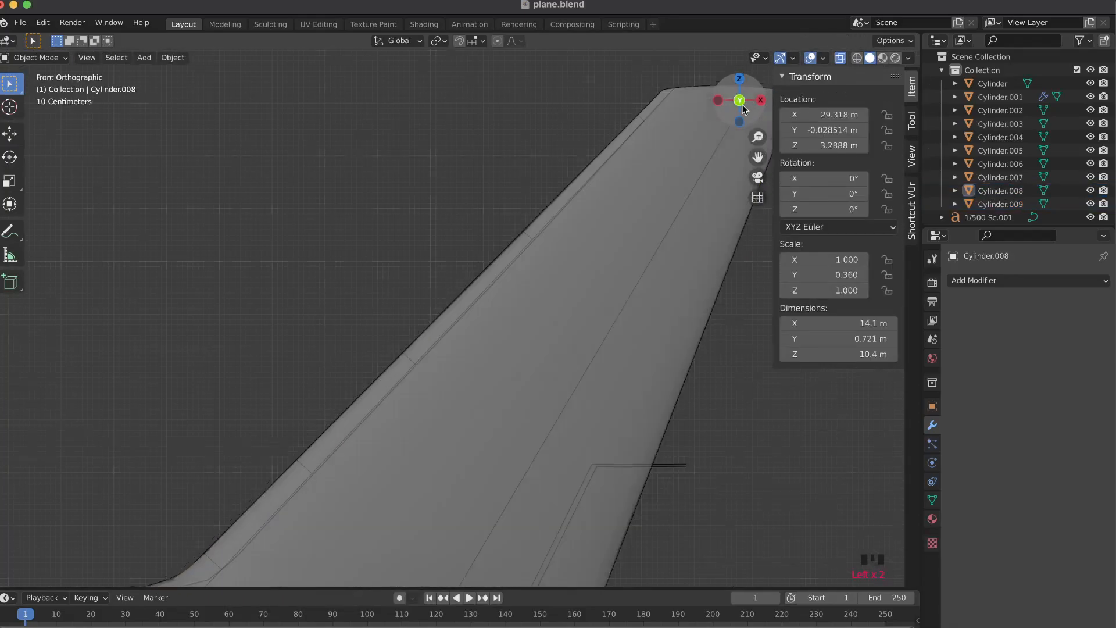
{"action": "left_click", "coordinate": [643, 119]}
{"action": "key", "text": "Tab"}
- Add one centred loop cut, with slide factor 0, across the second segment below the tip of the leading-edge strip
{"action": "scroll", "coordinate": [641, 120], "scroll_direction": "up", "scroll_amount": 5}
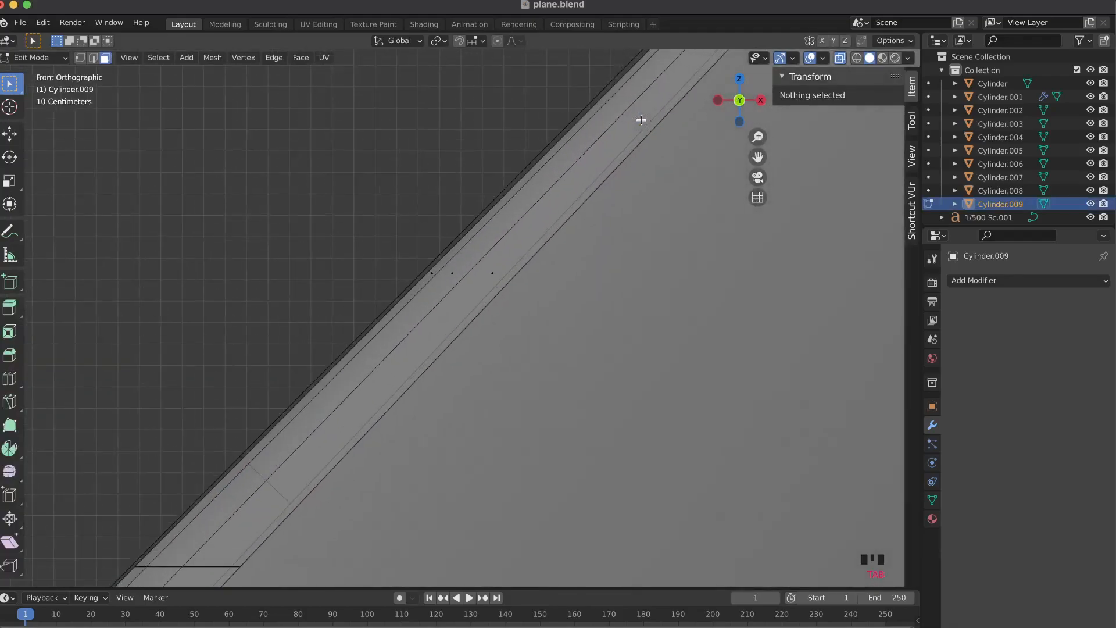
{"action": "scroll", "coordinate": [641, 119], "scroll_direction": "right", "scroll_amount": 4, "text": "shift"}
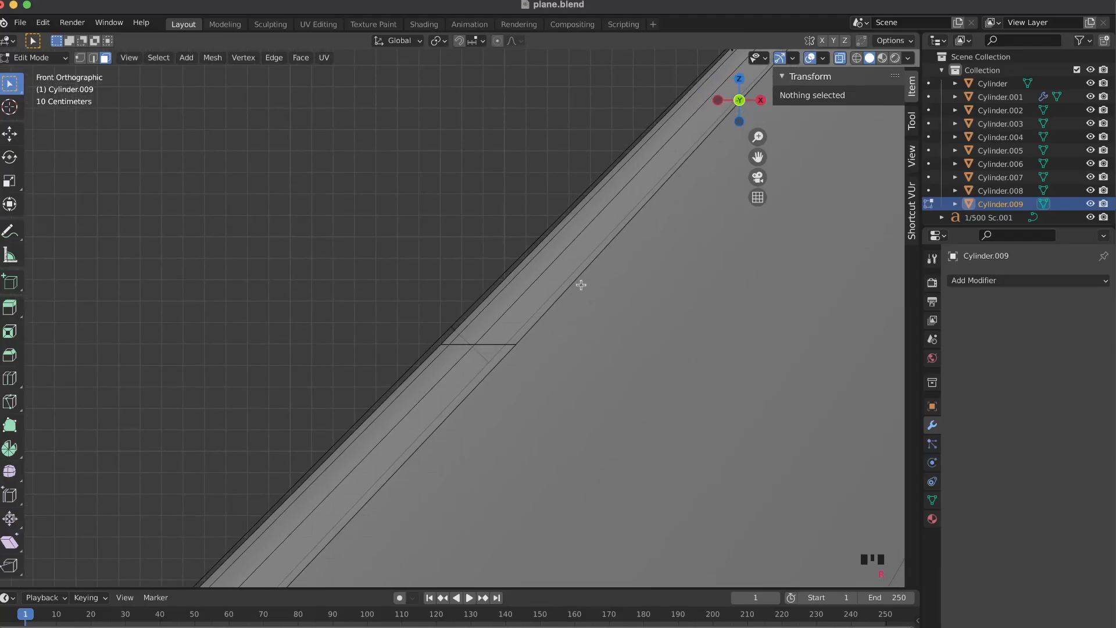
{"action": "scroll", "coordinate": [583, 212], "scroll_direction": "down", "scroll_amount": 5}
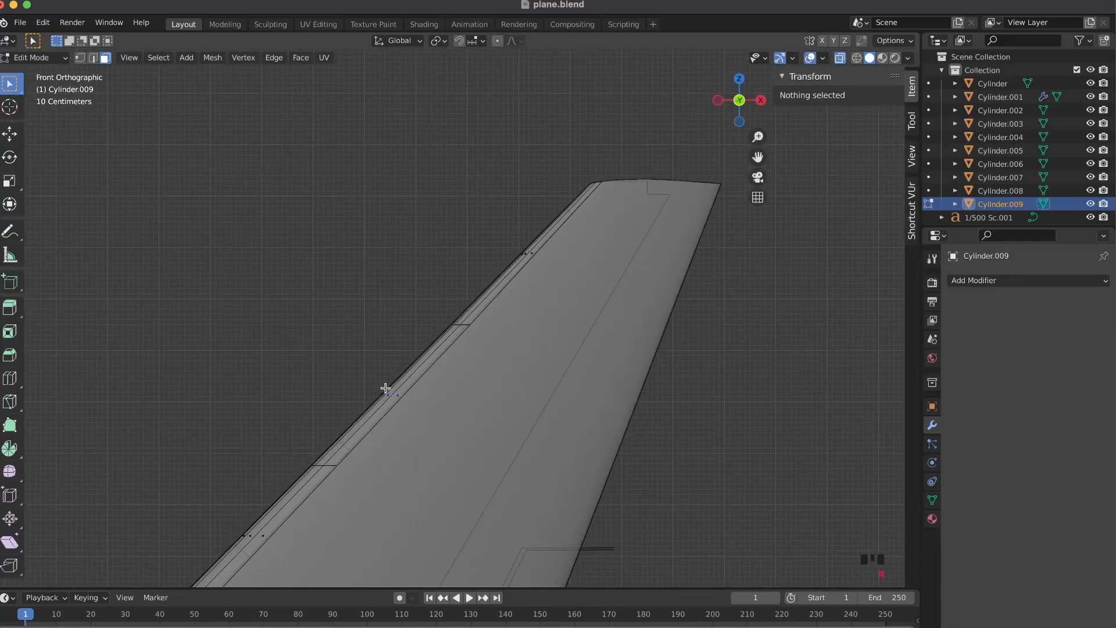
{"action": "scroll", "coordinate": [414, 348], "scroll_direction": "up", "scroll_amount": 4}
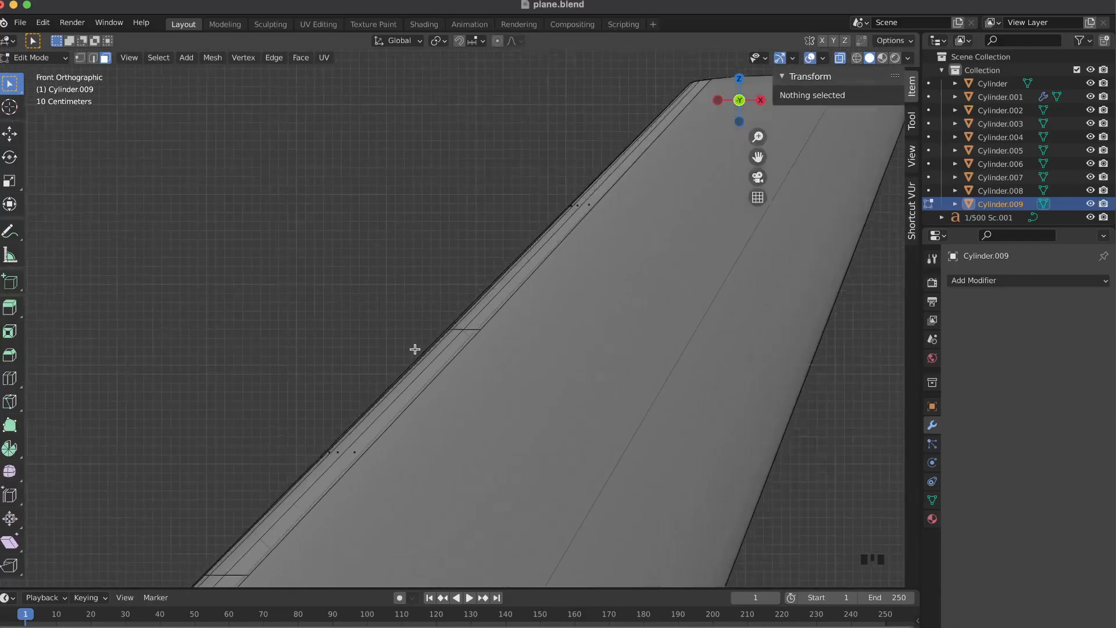
{"action": "left_click", "coordinate": [374, 445], "text": "alt"}
{"action": "key", "text": "g"}
{"action": "key", "text": "g"}
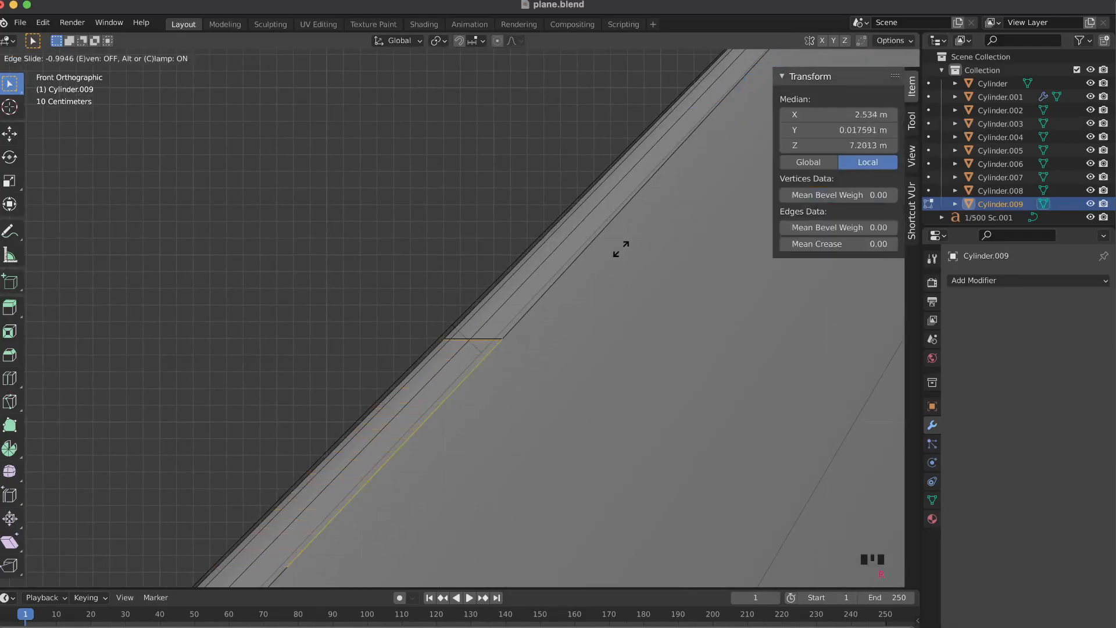
{"action": "right_click", "coordinate": [621, 249]}
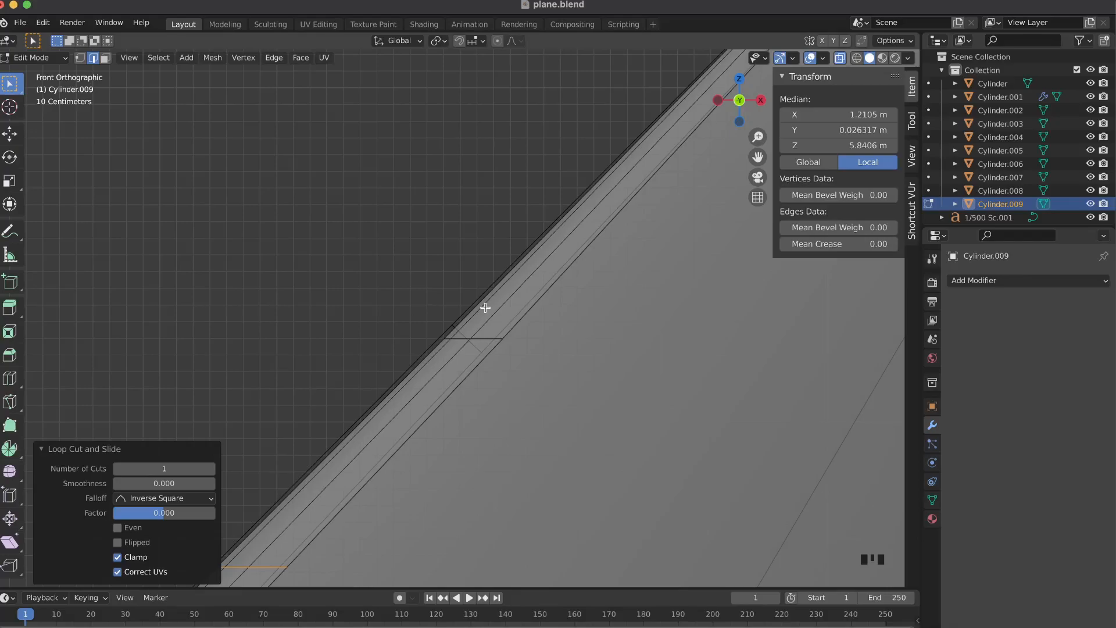
- Knife a diagonal cut across the leading-edge strip at the blueprint's middle panel line, on both the front and back sides
{"action": "key", "text": "k"}
{"action": "left_click", "coordinate": [455, 327]}
{"action": "key", "text": "Return"}
{"action": "scroll", "coordinate": [498, 368], "scroll_direction": "left", "scroll_amount": 15}
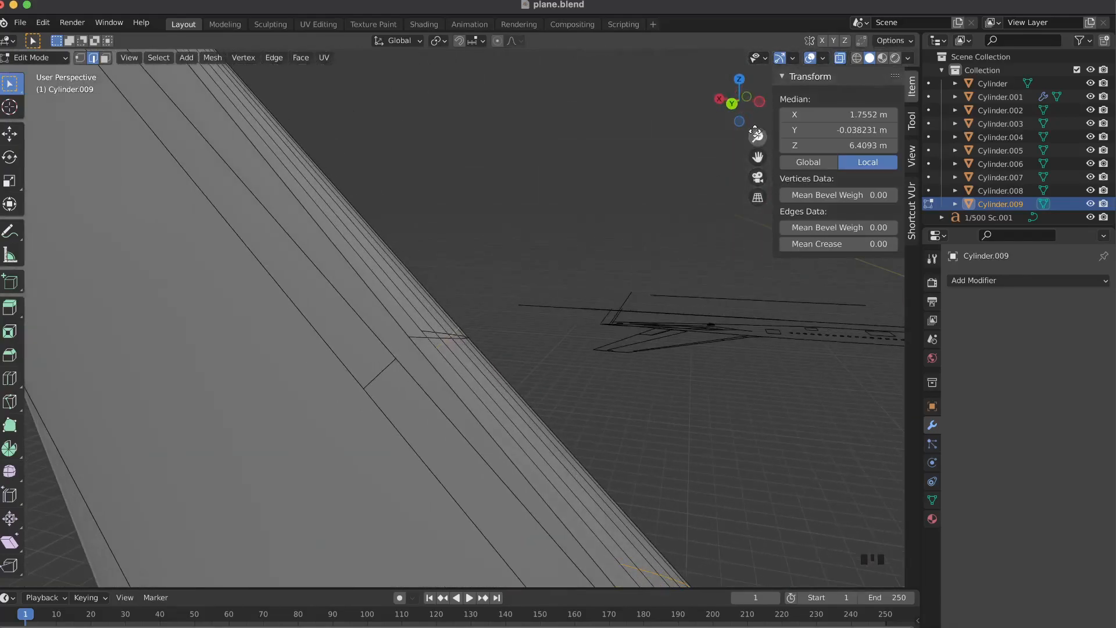
{"action": "left_click", "coordinate": [732, 103]}
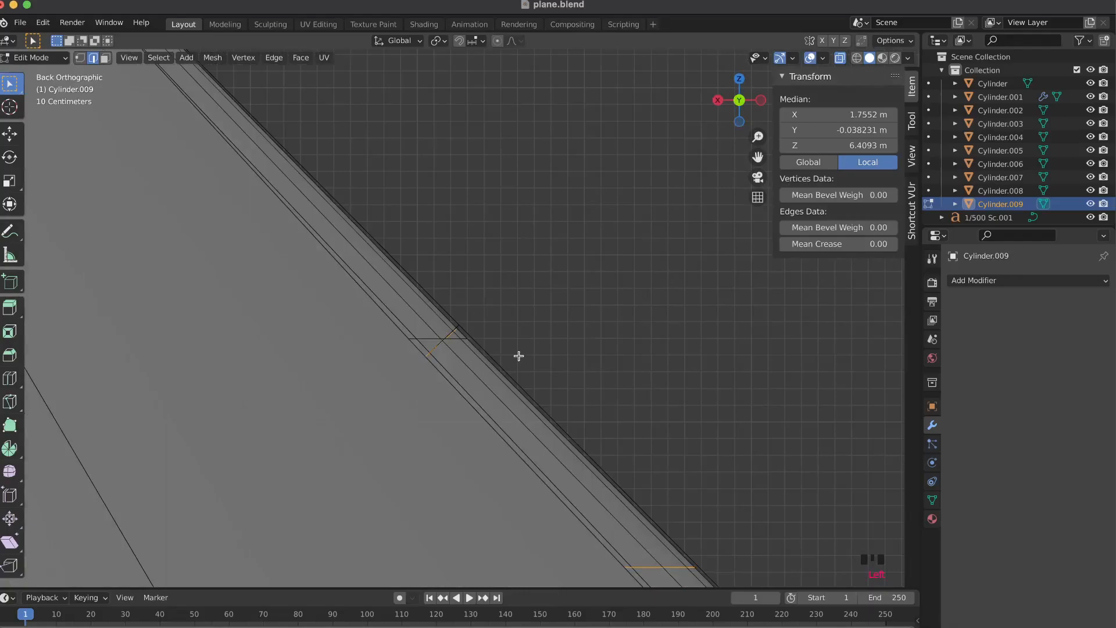
{"action": "left_click", "coordinate": [457, 328]}
- From the front view, knife a diagonal cut across the leading-edge strip along the blueprint panel line near the tip
{"action": "middle_click_drag", "start_coordinate": [390, 385], "coordinate": [708, 147]}
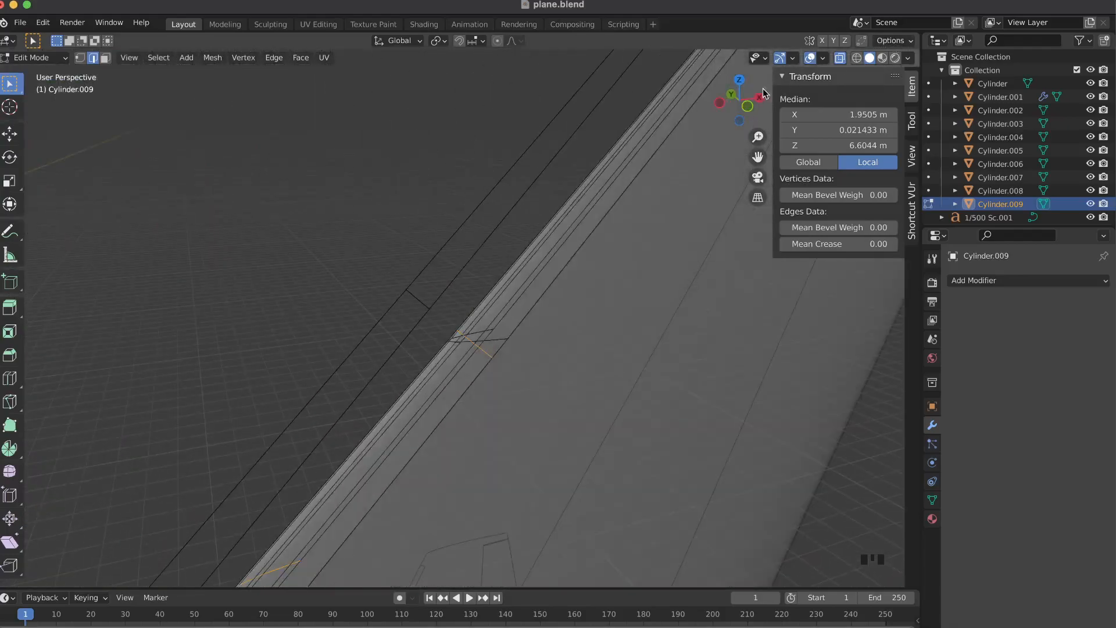
{"action": "left_click", "coordinate": [748, 105]}
{"action": "scroll", "coordinate": [631, 211], "scroll_direction": "down", "scroll_amount": 3}
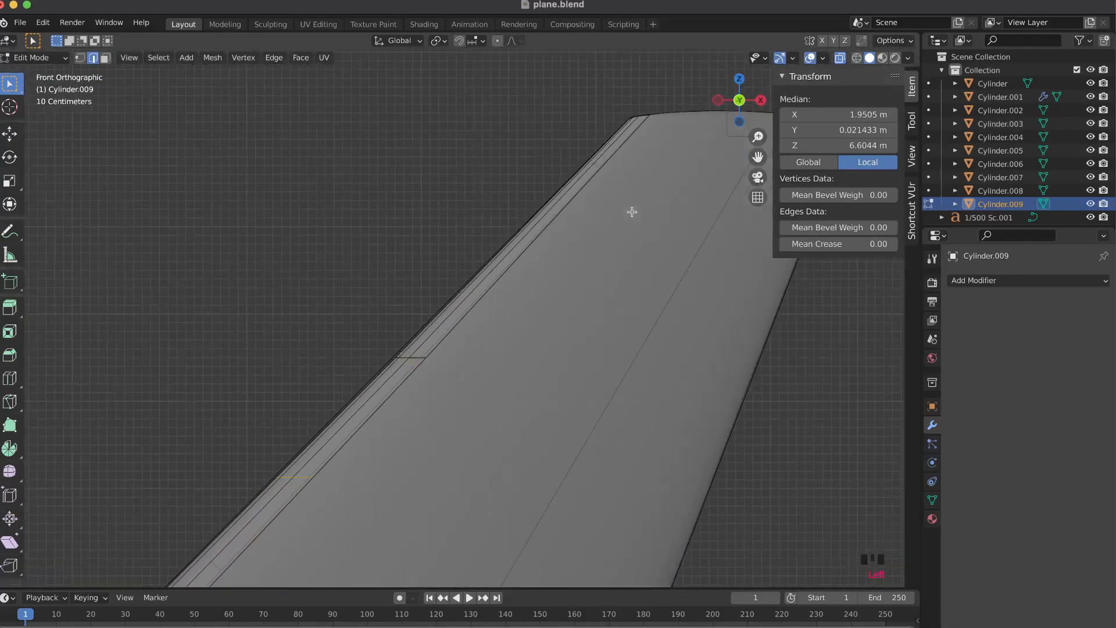
{"action": "scroll", "coordinate": [631, 211], "scroll_direction": "up", "scroll_amount": 3, "text": "shift"}
{"action": "scroll", "coordinate": [534, 247], "scroll_direction": "up", "scroll_amount": 4}
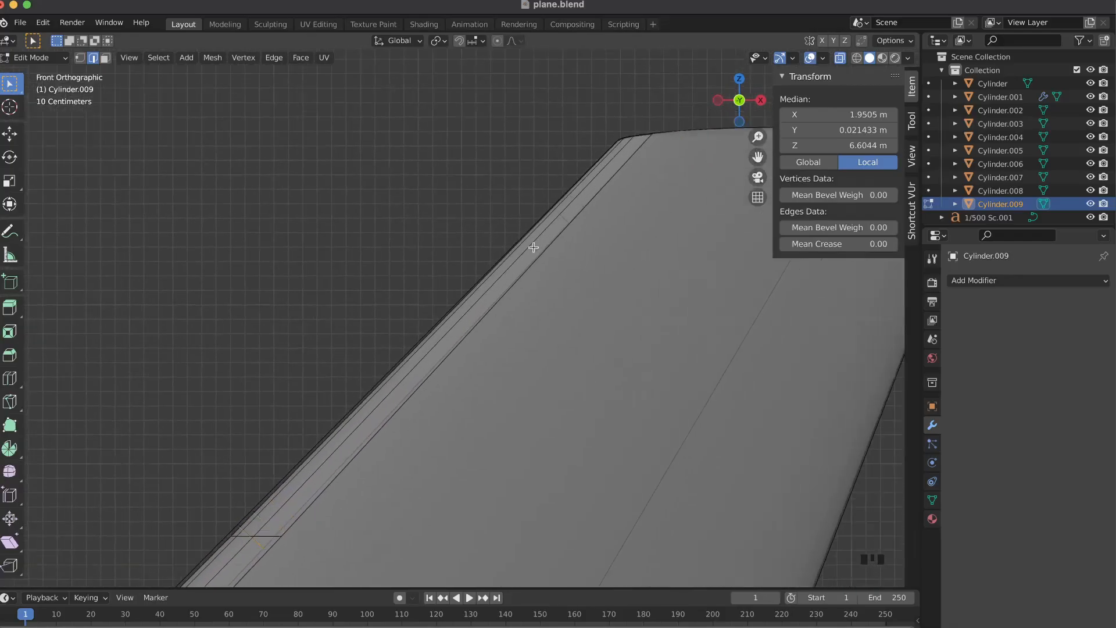
{"action": "scroll", "coordinate": [533, 247], "scroll_direction": "up", "scroll_amount": 2}
{"action": "key", "text": "k"}
{"action": "left_click", "coordinate": [478, 297]}
{"action": "left_click", "coordinate": [567, 375]}
{"action": "key", "text": "Return"}
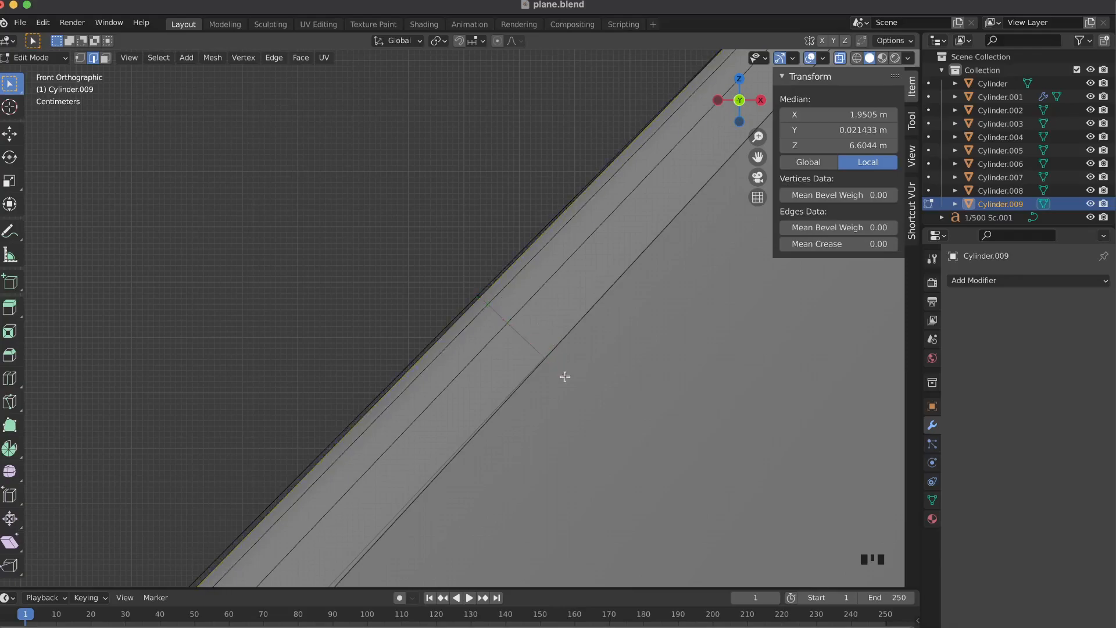
{"action": "left_click", "coordinate": [482, 288]}
{"action": "left_click", "coordinate": [560, 378]}
{"action": "key", "text": "Return"}
- Knife the matching diagonal cut near the tip on the back side of the leading-edge strip
{"action": "scroll", "coordinate": [584, 395], "scroll_direction": "left", "scroll_amount": 10}
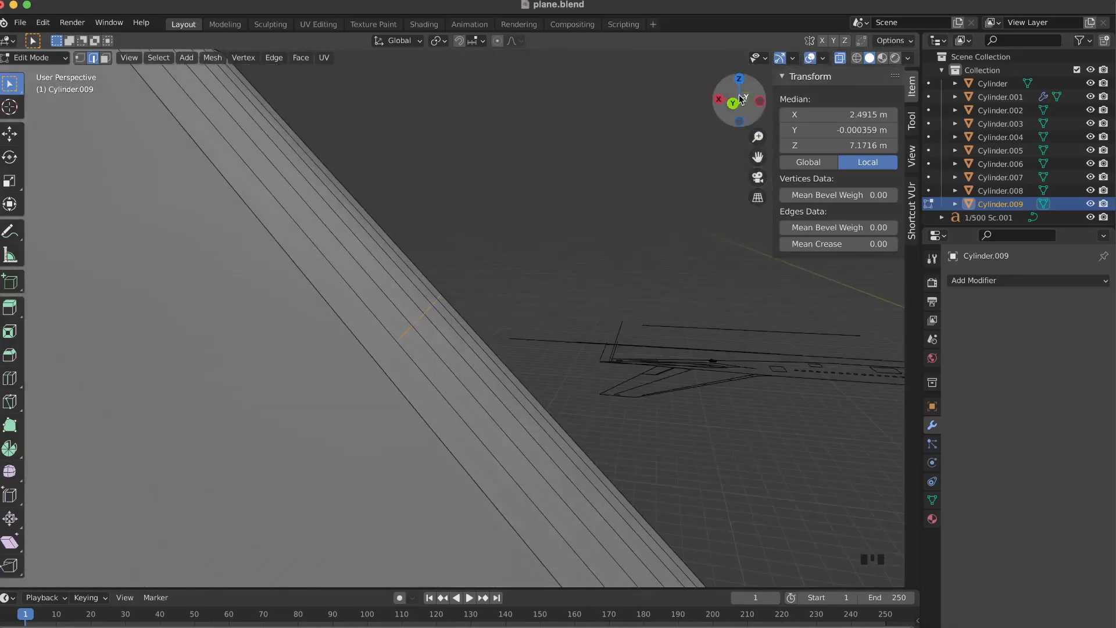
{"action": "left_click", "coordinate": [738, 100]}
{"action": "key", "text": "k"}
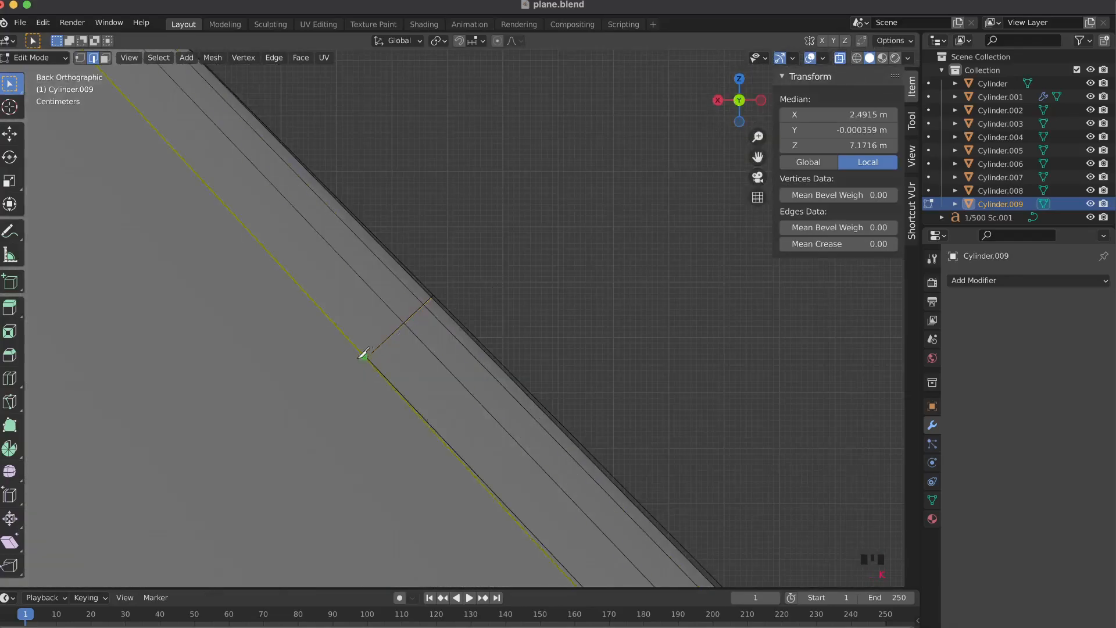
{"action": "left_click", "coordinate": [431, 297]}
{"action": "key", "text": "Return"}
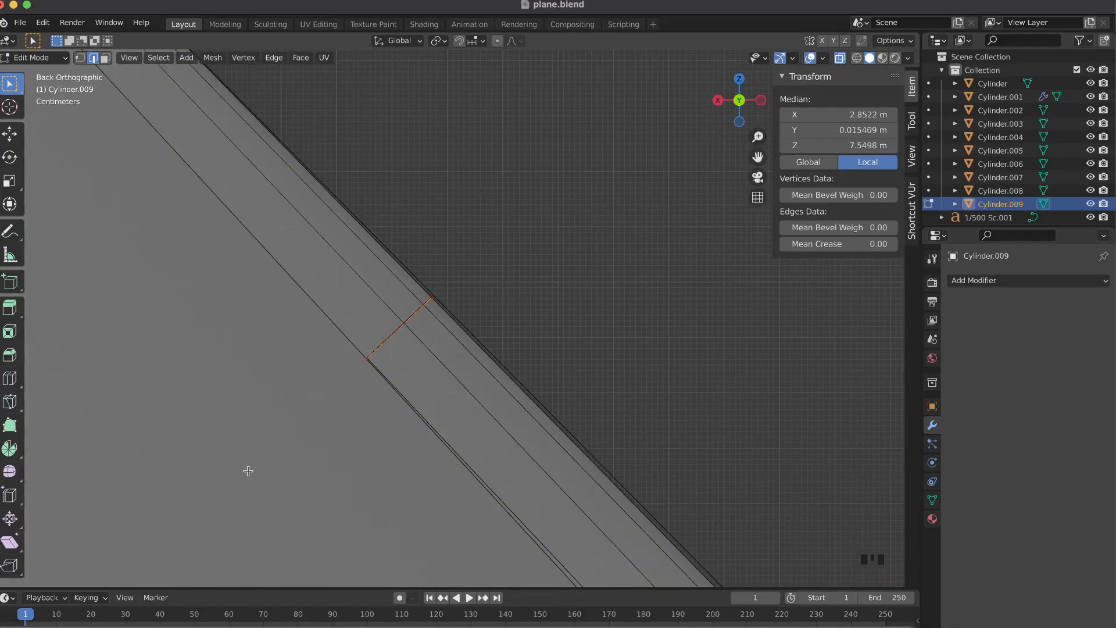
- Return to the front orthographic view with X-ray on and switch to face selection
{"action": "middle_click_drag", "start_coordinate": [383, 370], "coordinate": [385, 366]}
{"action": "left_click", "coordinate": [722, 100]}
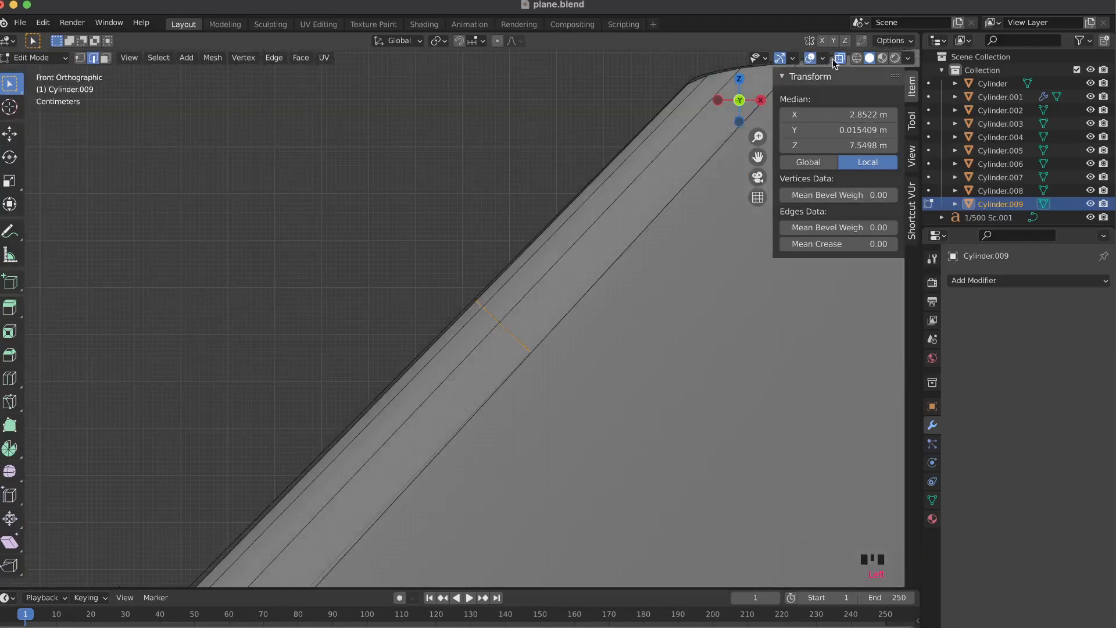
{"action": "left_click", "coordinate": [840, 57]}
{"action": "scroll", "coordinate": [730, 150], "scroll_direction": "down", "scroll_amount": 2}
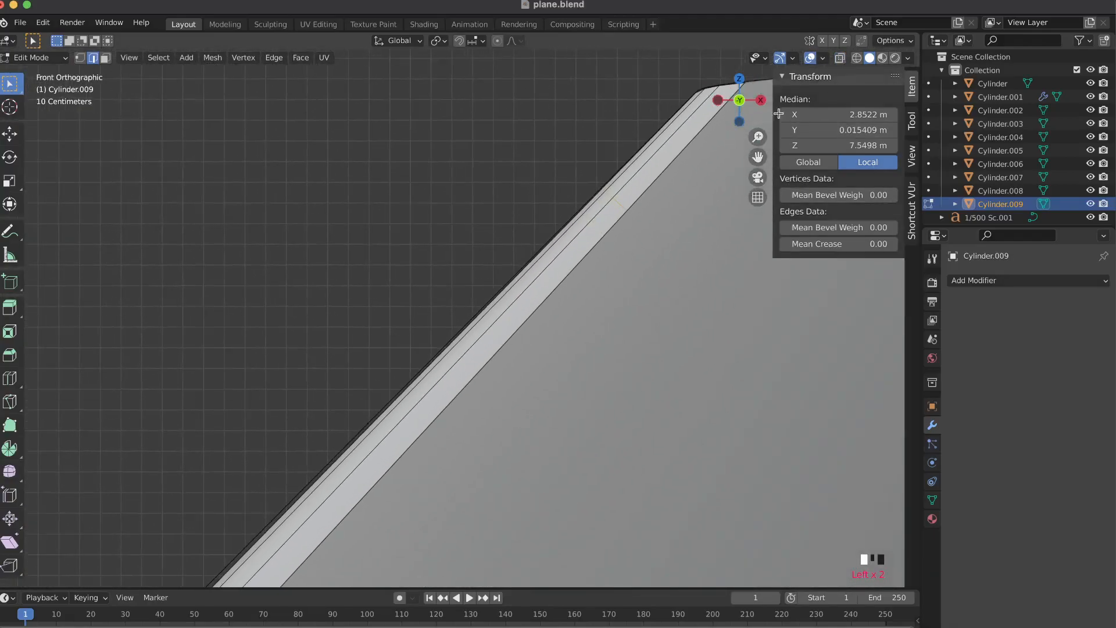
{"action": "left_click", "coordinate": [840, 58]}
{"action": "scroll", "coordinate": [284, 166], "scroll_direction": "down", "scroll_amount": 3}
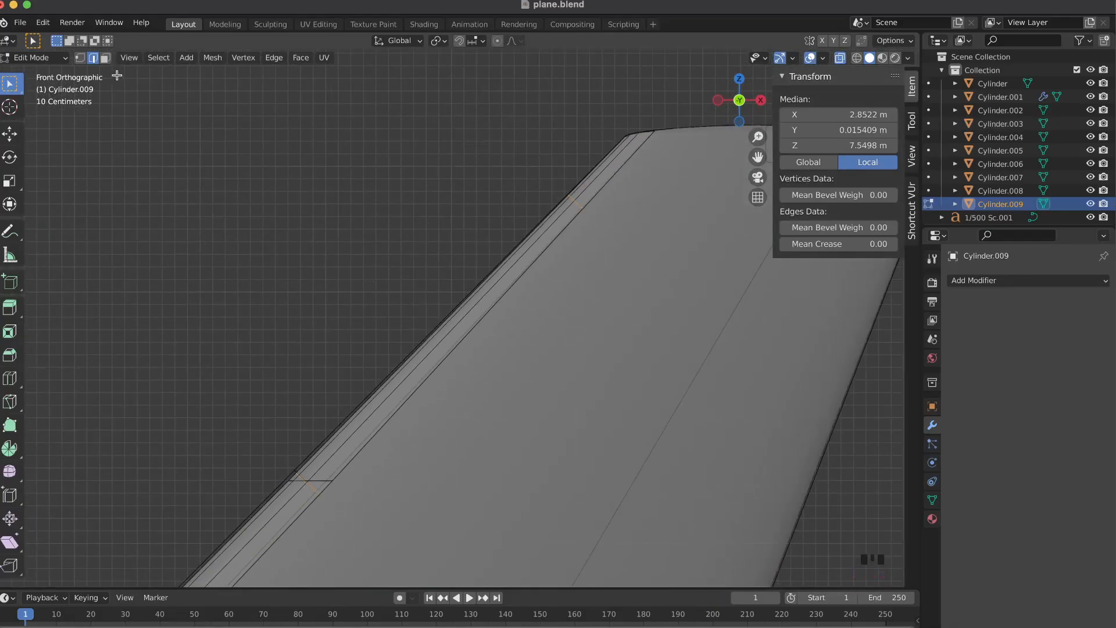
{"action": "left_click", "coordinate": [106, 58]}
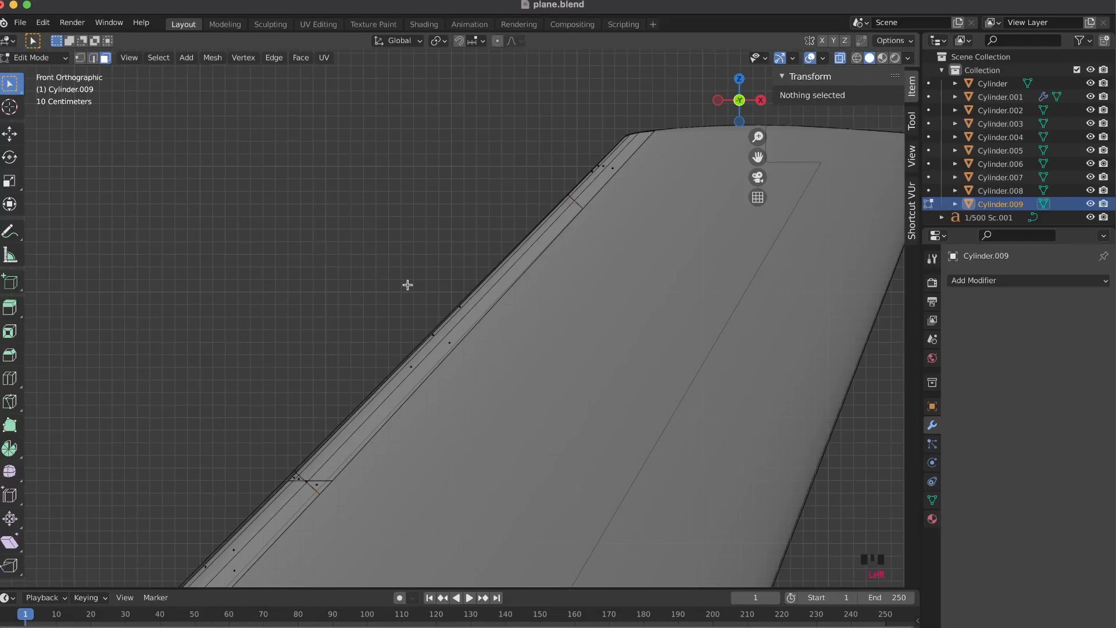
- Circle-select the leading-edge strip's faces between the two diagonal cuts and separate them into a new object
{"action": "left_click", "coordinate": [499, 306]}
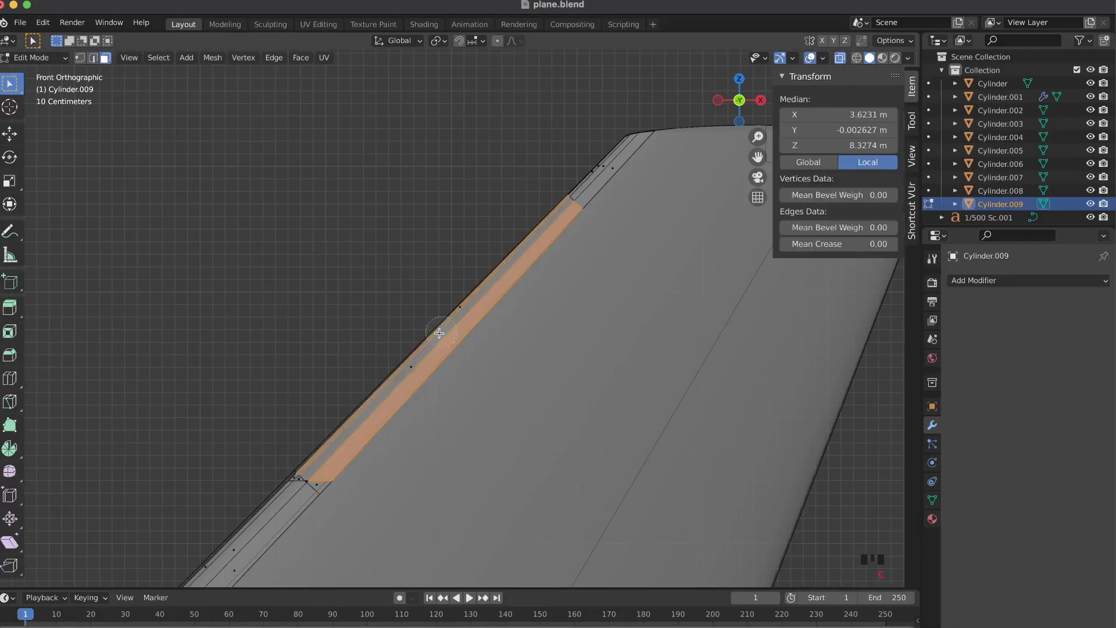
{"action": "left_click_drag", "start_coordinate": [416, 387], "coordinate": [327, 477]}
{"action": "scroll", "coordinate": [325, 477], "scroll_direction": "up", "scroll_amount": 5}
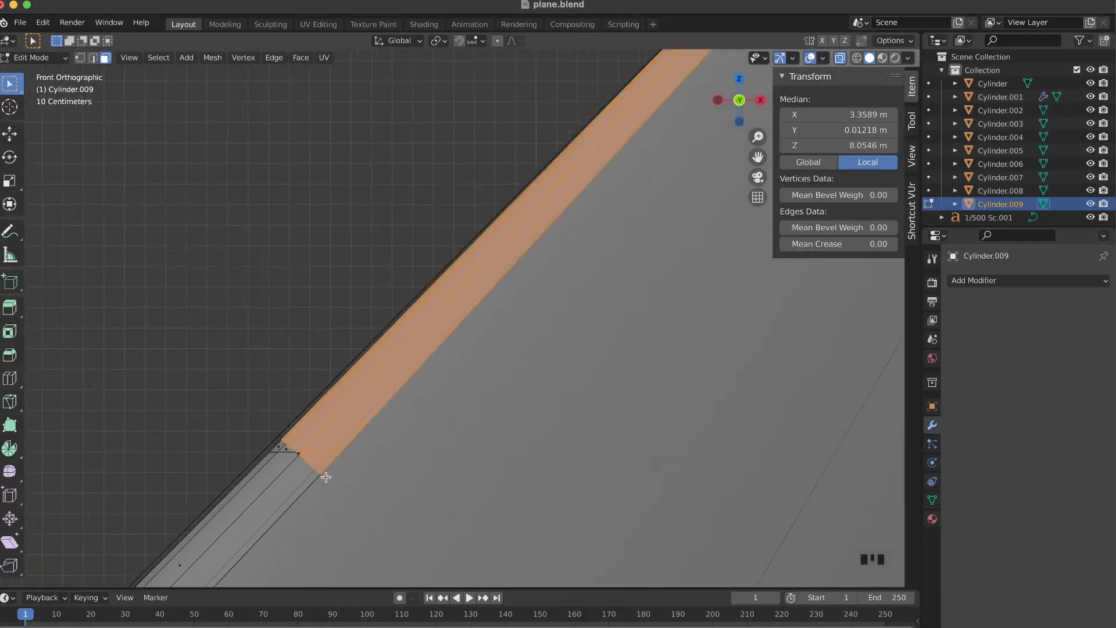
{"action": "scroll", "coordinate": [333, 475], "scroll_direction": "up", "scroll_amount": 1}
{"action": "key", "text": "c"}
{"action": "mouse_move", "coordinate": [339, 453]}
{"action": "middle_mouse_down"}
{"action": "mouse_move", "coordinate": [361, 442]}
{"action": "mouse_move", "coordinate": [339, 454]}
{"action": "middle_mouse_up"}
{"action": "right_click", "coordinate": [340, 453]}
{"action": "mouse_move", "coordinate": [339, 453]}
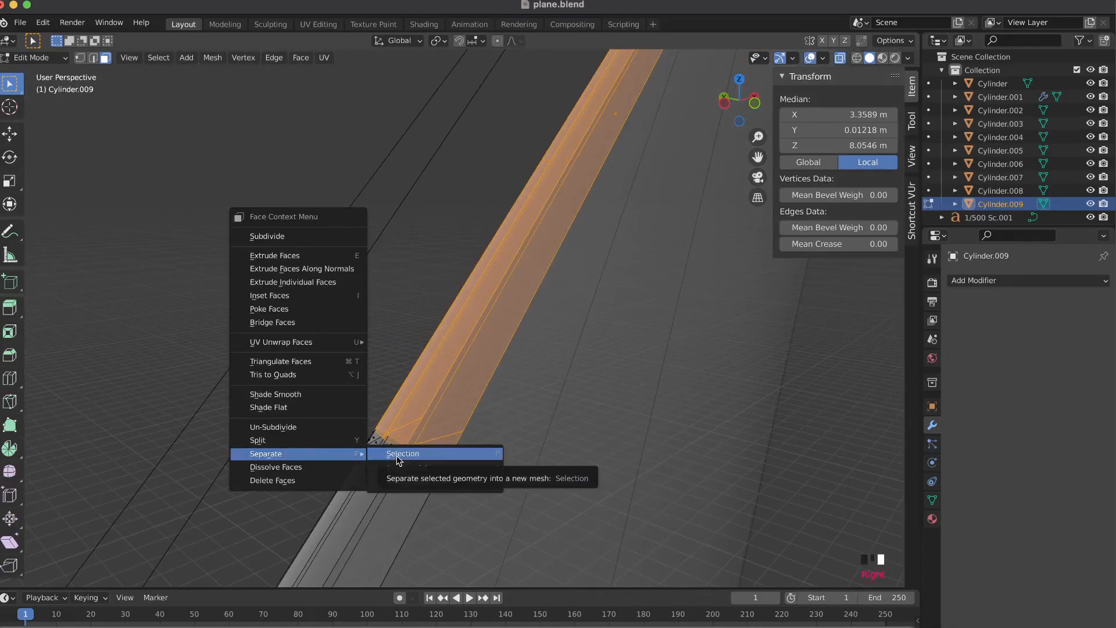
{"action": "left_click", "coordinate": [398, 459]}
- Return to Object Mode with X-ray off and select the remaining part of the leading-edge strip
{"action": "key", "text": "Tab"}
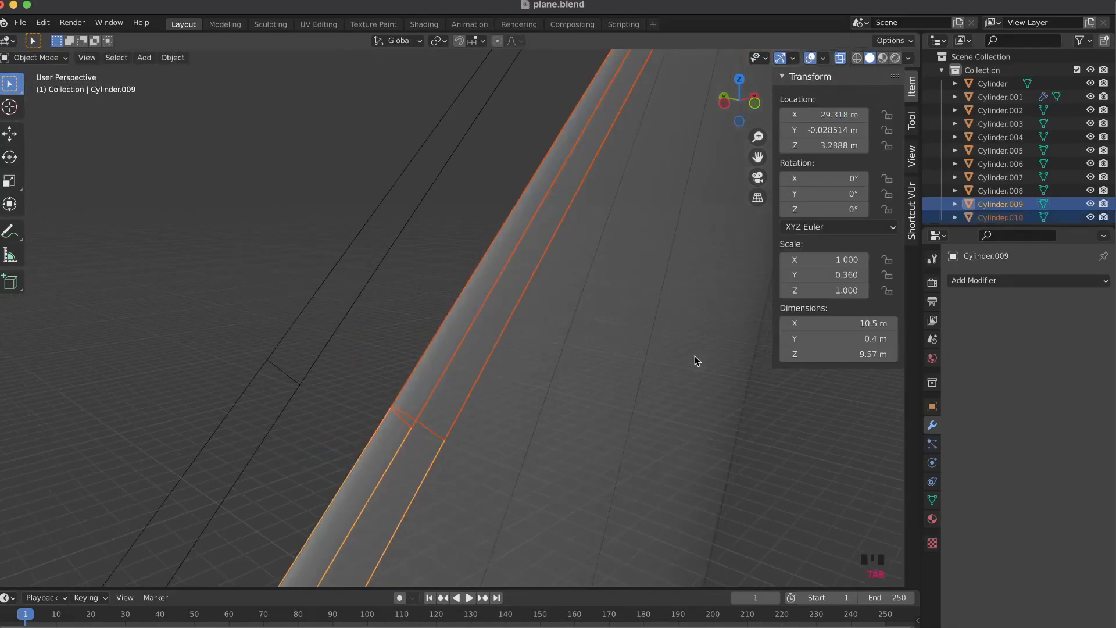
{"action": "left_click", "coordinate": [841, 58]}
{"action": "left_click", "coordinate": [396, 208]}
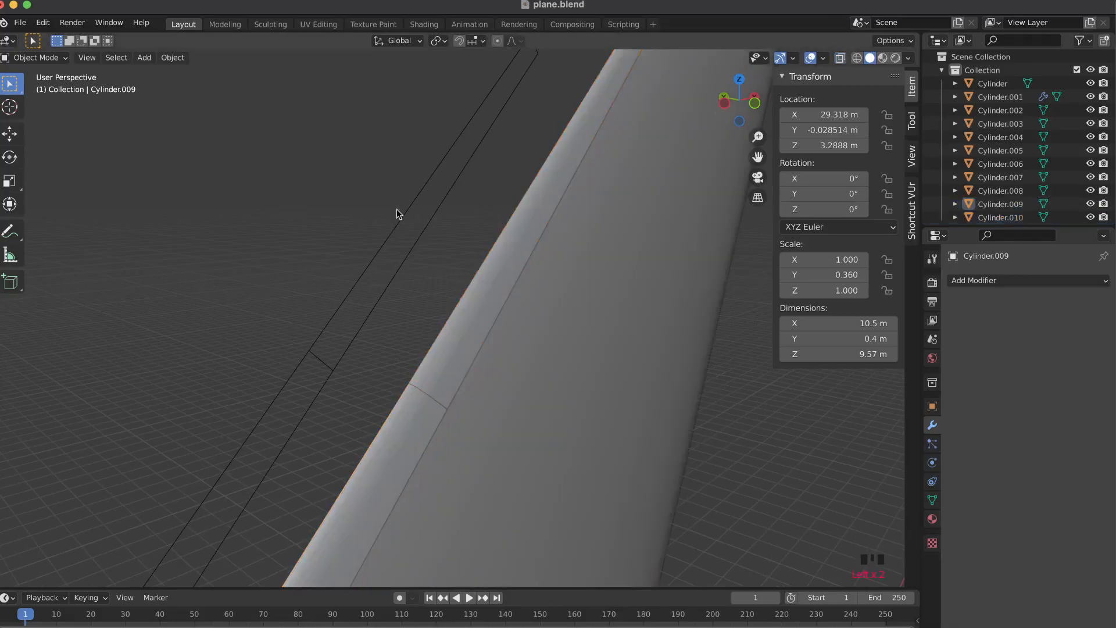
{"action": "scroll", "coordinate": [396, 208], "scroll_direction": "down", "scroll_amount": 5}
{"action": "middle_click_drag", "start_coordinate": [396, 208], "coordinate": [399, 211]}
{"action": "left_click", "coordinate": [406, 368]}
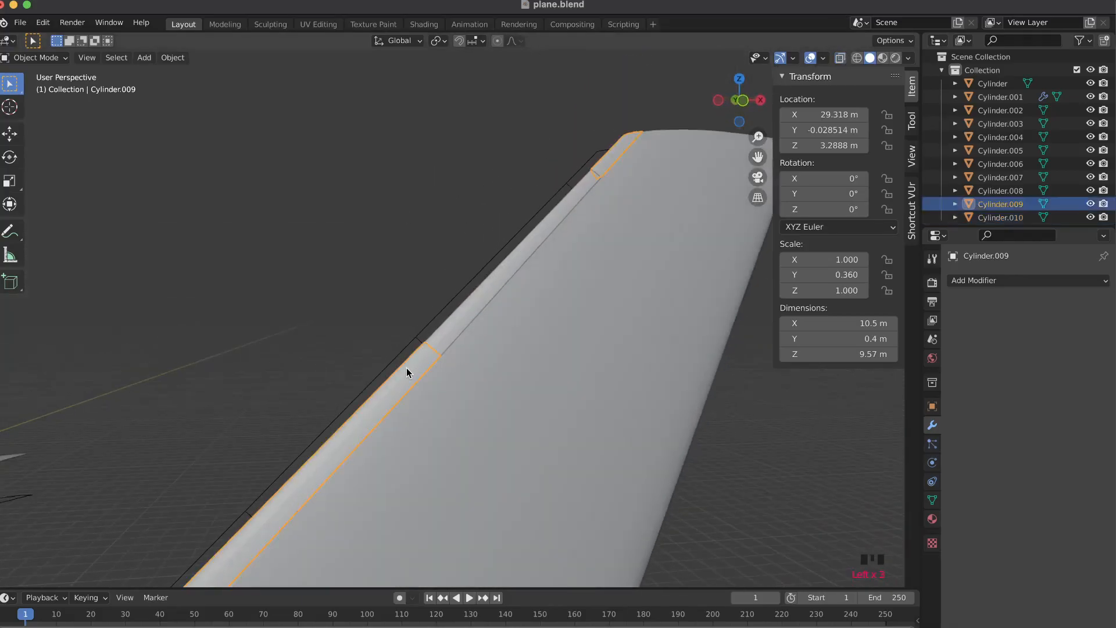
- Knife a diagonal cut across the front side of the remaining leading-edge strip along the next blueprint line, with X-ray on
{"action": "key", "text": "Tab"}
{"action": "scroll", "coordinate": [406, 369], "scroll_direction": "left", "scroll_amount": 5, "text": "shift"}
{"action": "scroll", "coordinate": [406, 369], "scroll_direction": "down", "scroll_amount": 2}
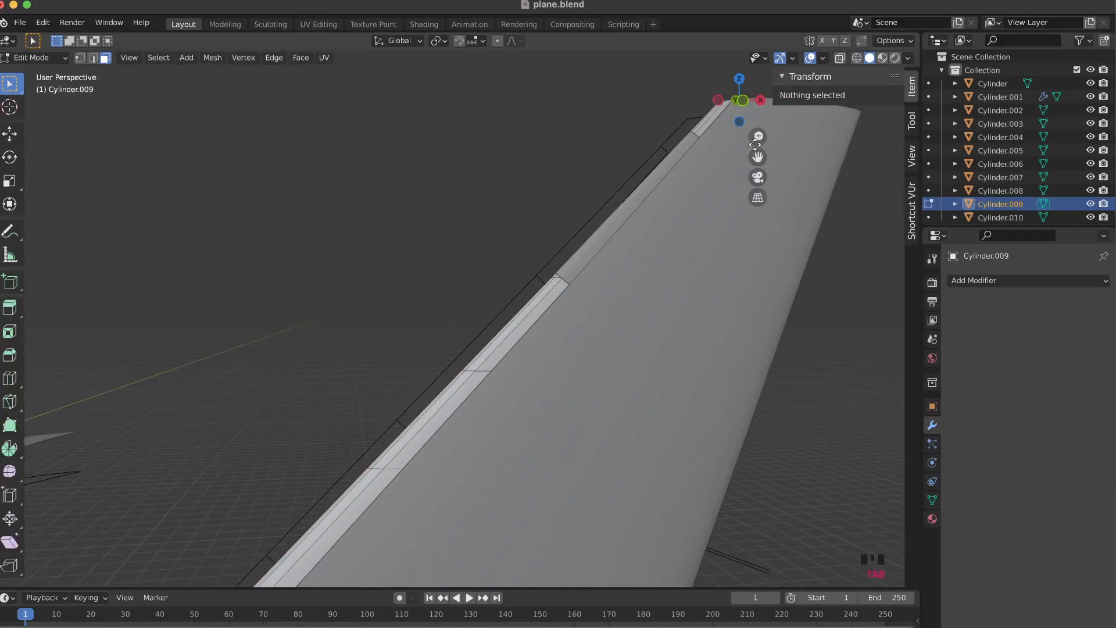
{"action": "left_click", "coordinate": [740, 104]}
{"action": "key", "text": "Tab"}
{"action": "scroll", "coordinate": [678, 191], "scroll_direction": "down", "scroll_amount": 2}
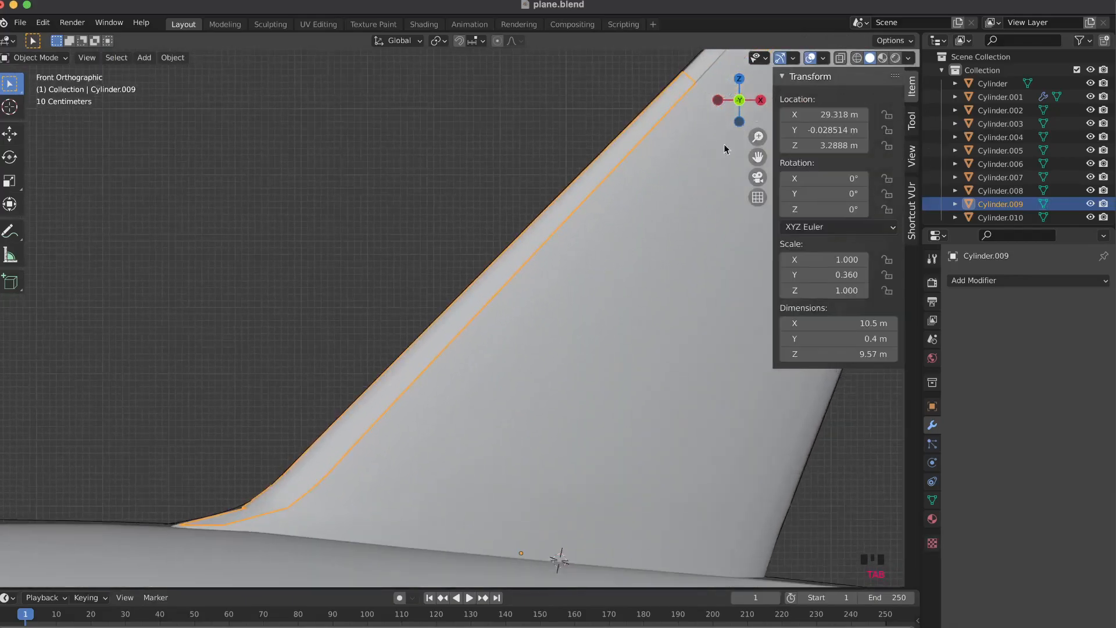
{"action": "left_click", "coordinate": [841, 58]}
{"action": "key", "text": "Tab"}
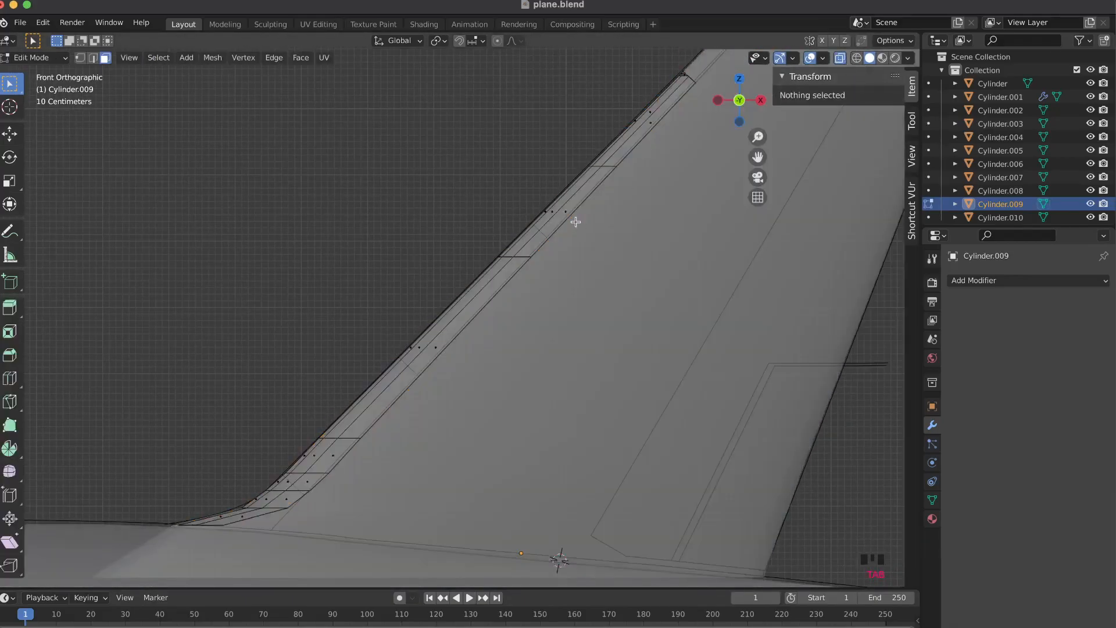
{"action": "scroll", "coordinate": [565, 234], "scroll_direction": "up", "scroll_amount": 3}
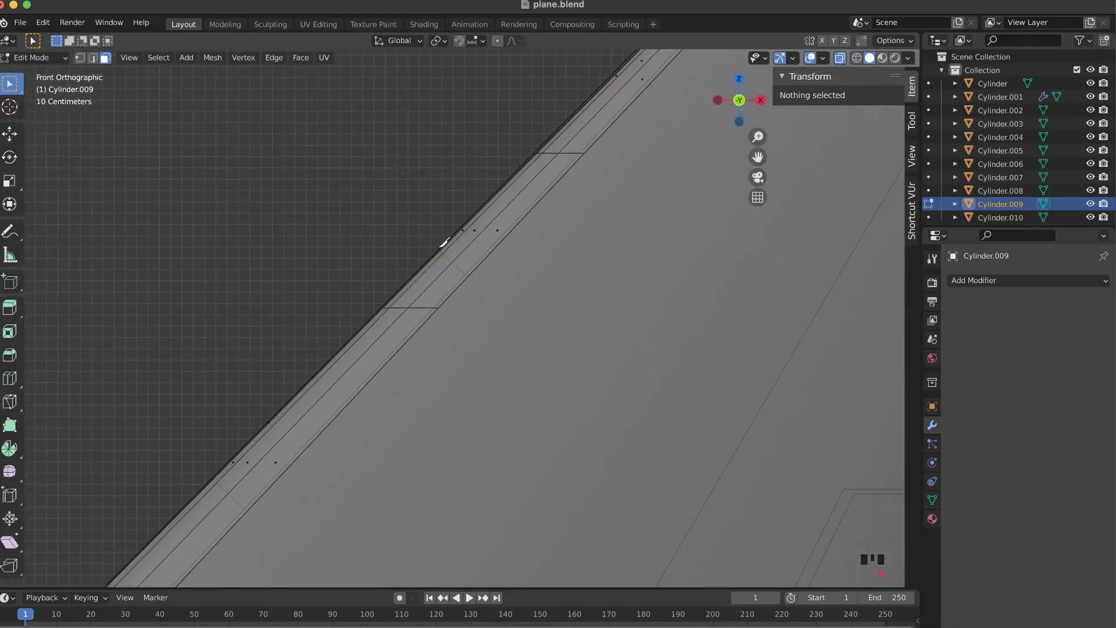
{"action": "left_click", "coordinate": [442, 250]}
{"action": "scroll", "coordinate": [511, 330], "scroll_direction": "left", "scroll_amount": 10}
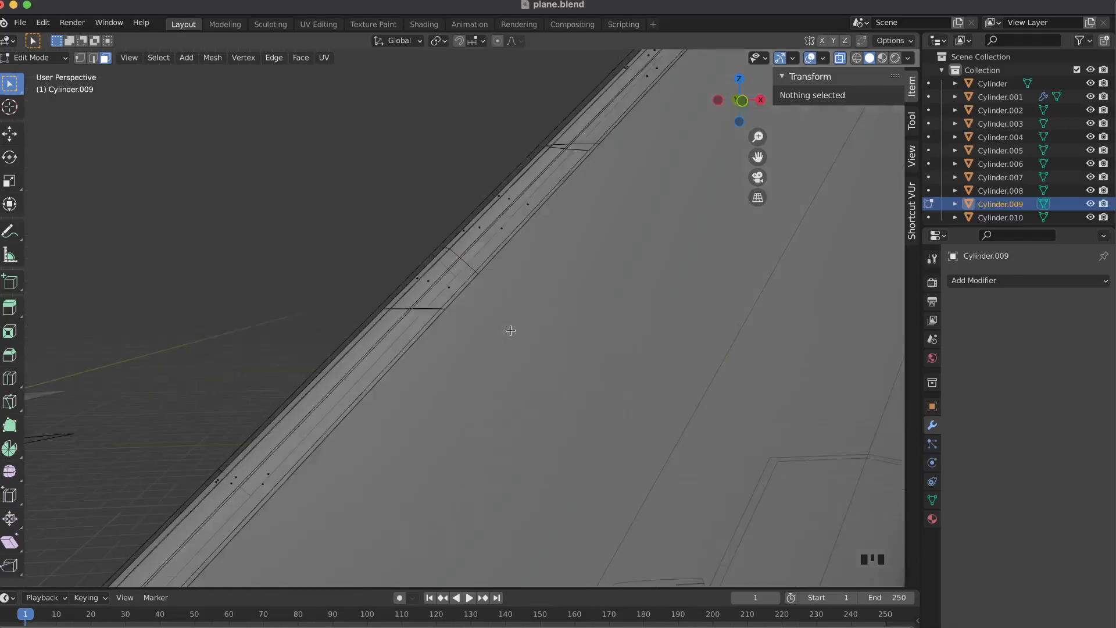
- Knife the matching diagonal cut on the back side of the strip and return to the front orthographic view
{"action": "left_click", "coordinate": [725, 109]}
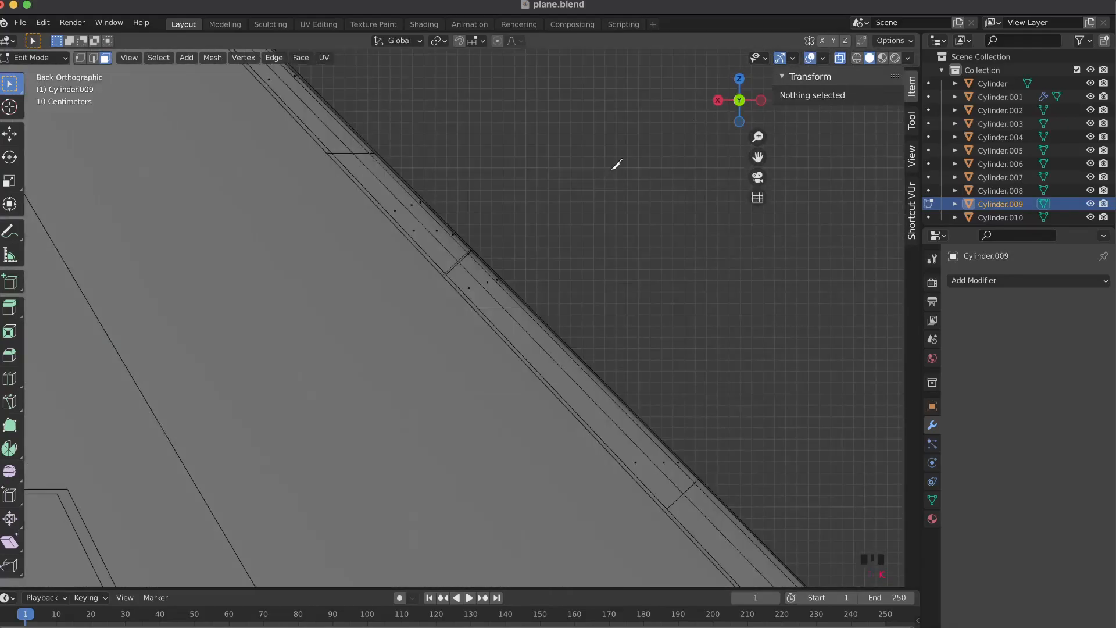
{"action": "left_click", "coordinate": [471, 250]}
{"action": "key", "text": "Return"}
{"action": "scroll", "coordinate": [347, 366], "scroll_direction": "right", "scroll_amount": 10}
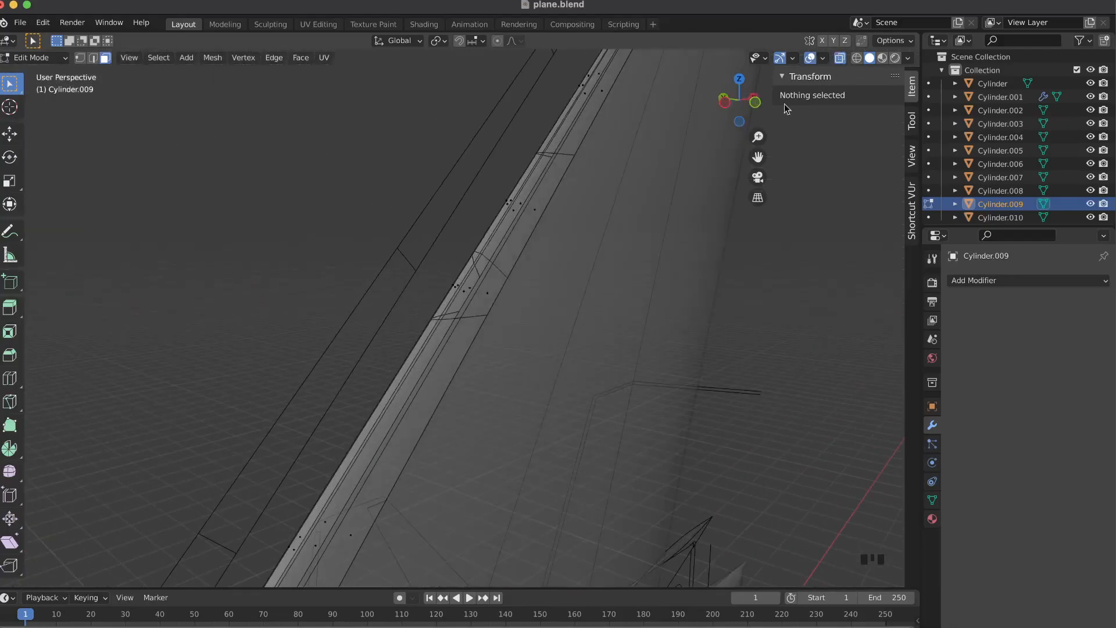
{"action": "left_click", "coordinate": [722, 97]}
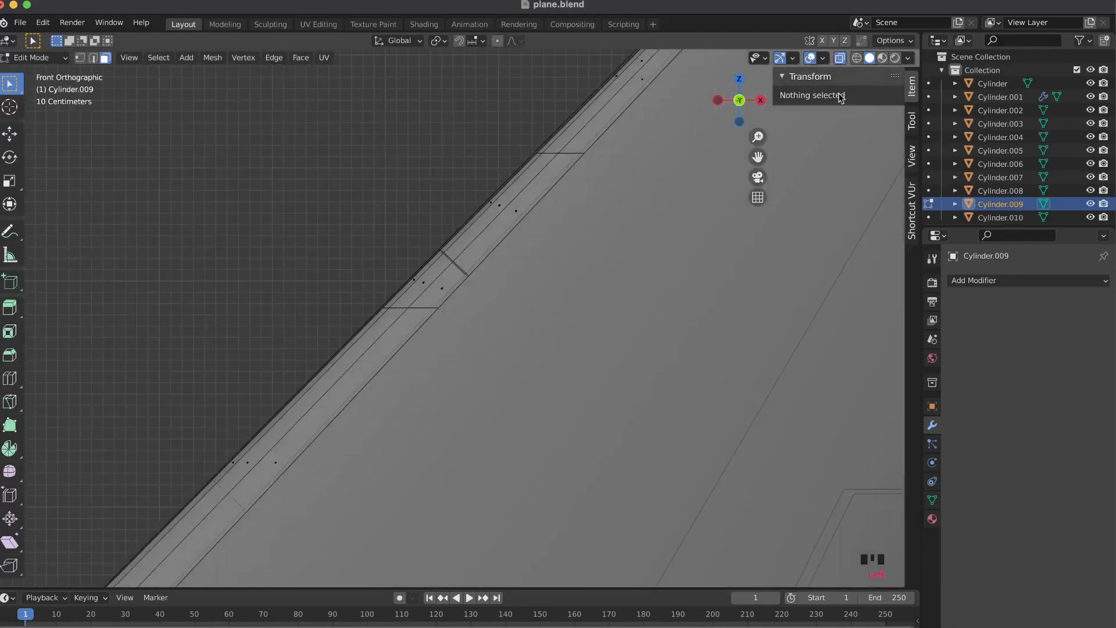
- Circle-select the strip's upper faces between the two diagonal cuts, separate them into a new object and return to Object Mode
{"action": "left_click", "coordinate": [841, 58]}
{"action": "scroll", "coordinate": [637, 201], "scroll_direction": "up", "scroll_amount": 5, "text": "shift"}
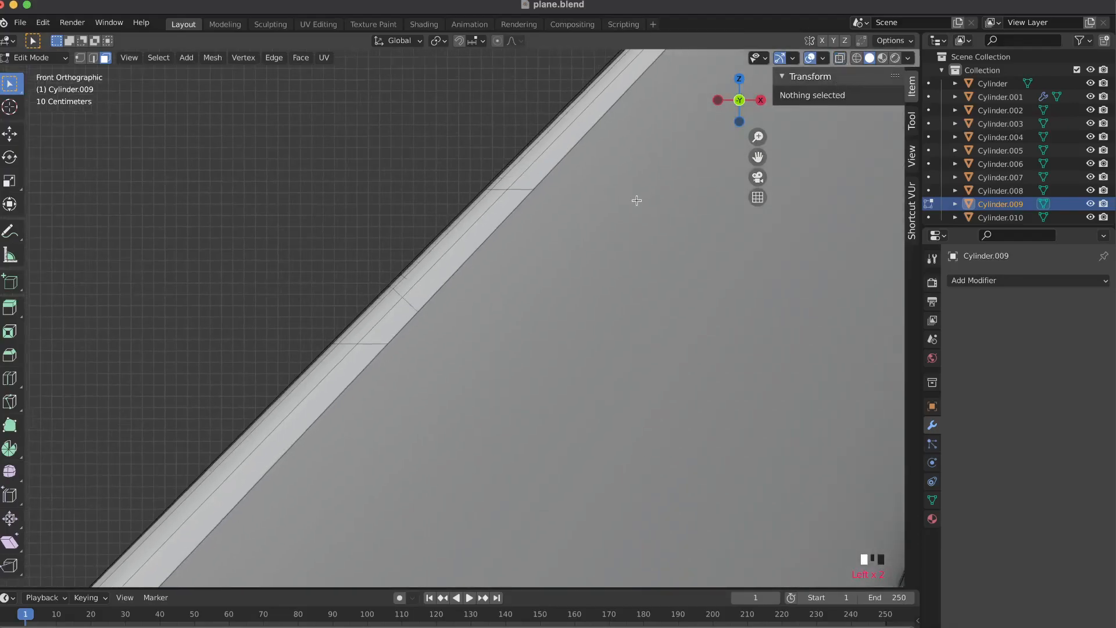
{"action": "left_click", "coordinate": [839, 59]}
{"action": "key", "text": "c"}
{"action": "mouse_move", "coordinate": [526, 209]}
{"action": "left_mouse_down"}
{"action": "mouse_move", "coordinate": [515, 217]}
{"action": "mouse_move", "coordinate": [568, 157]}
{"action": "mouse_move", "coordinate": [398, 324]}
{"action": "mouse_move", "coordinate": [419, 341]}
{"action": "left_mouse_up"}
{"action": "right_click", "coordinate": [420, 341]}
{"action": "right_click", "coordinate": [420, 341]}
{"action": "mouse_move", "coordinate": [447, 343]}
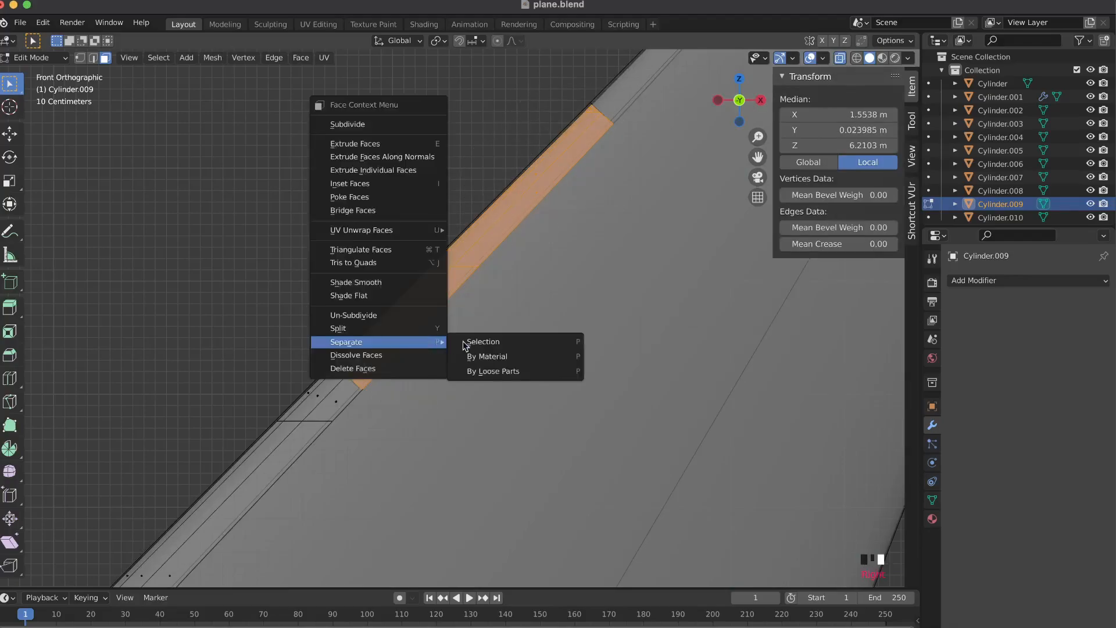
{"action": "left_click", "coordinate": [495, 341]}
{"action": "key", "text": "Tab"}
{"action": "left_click", "coordinate": [501, 337]}
{"action": "scroll", "coordinate": [502, 337], "scroll_direction": "down", "scroll_amount": 1}
{"action": "key", "text": "c"}
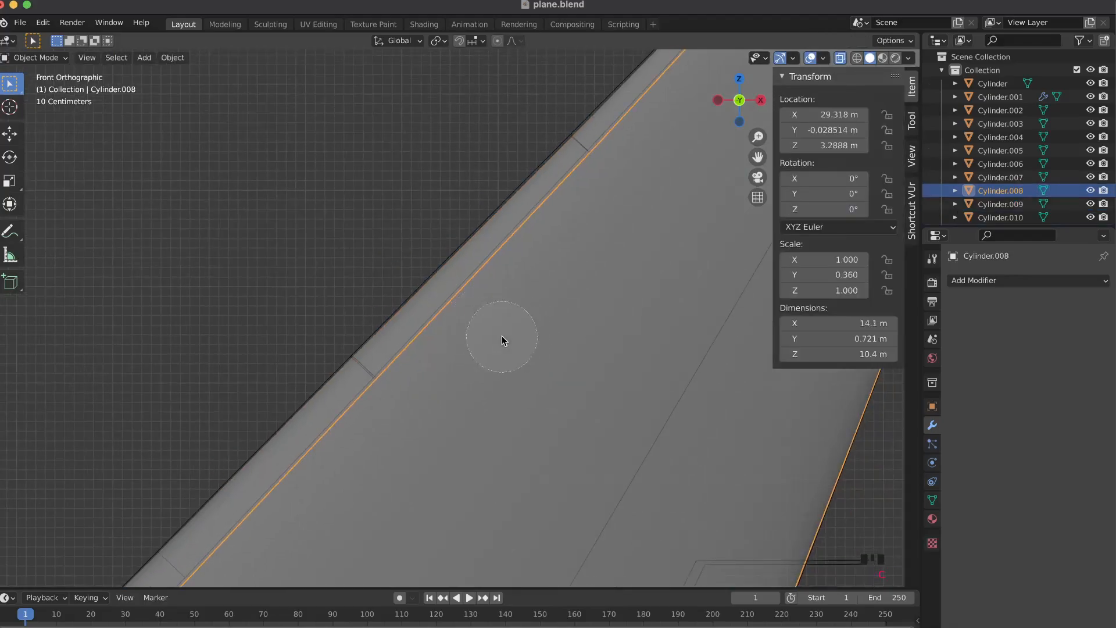
{"action": "scroll", "coordinate": [501, 337], "scroll_direction": "down", "scroll_amount": 14}
{"action": "scroll", "coordinate": [502, 340], "scroll_direction": "up", "scroll_amount": 15}
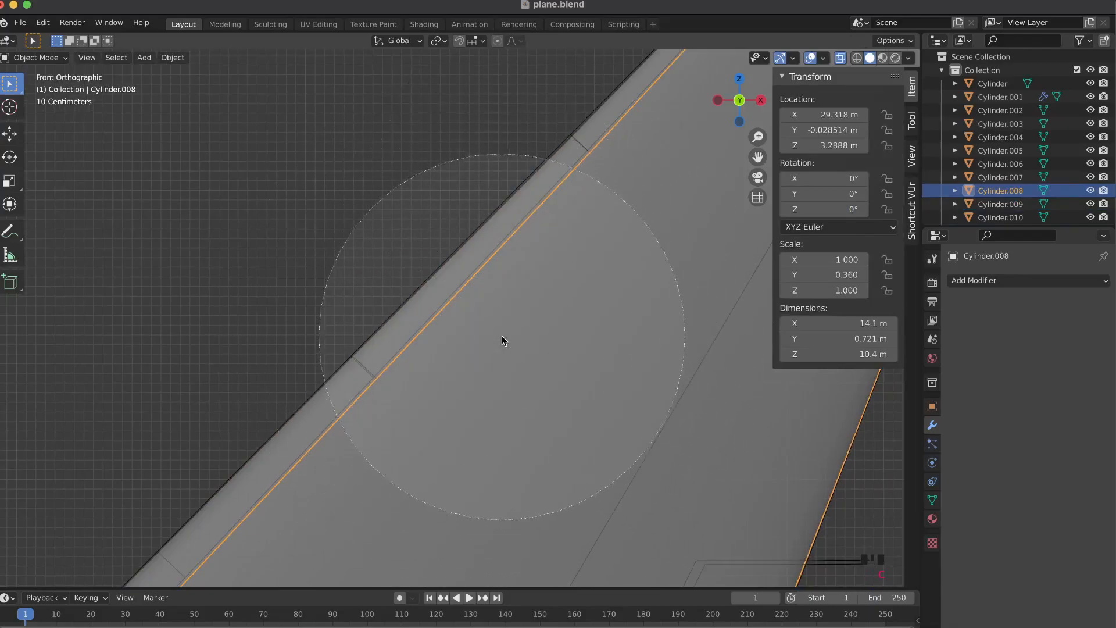
{"action": "scroll", "coordinate": [502, 340], "scroll_direction": "down", "scroll_amount": 14}
{"action": "scroll", "coordinate": [502, 340], "scroll_direction": "up", "scroll_amount": 12}
{"action": "key", "text": "Escape"}
{"action": "key", "text": "Escape"}
{"action": "key", "text": "c"}
{"action": "scroll", "coordinate": [502, 337], "scroll_direction": "up", "scroll_amount": 2}
{"action": "key", "text": "Escape"}
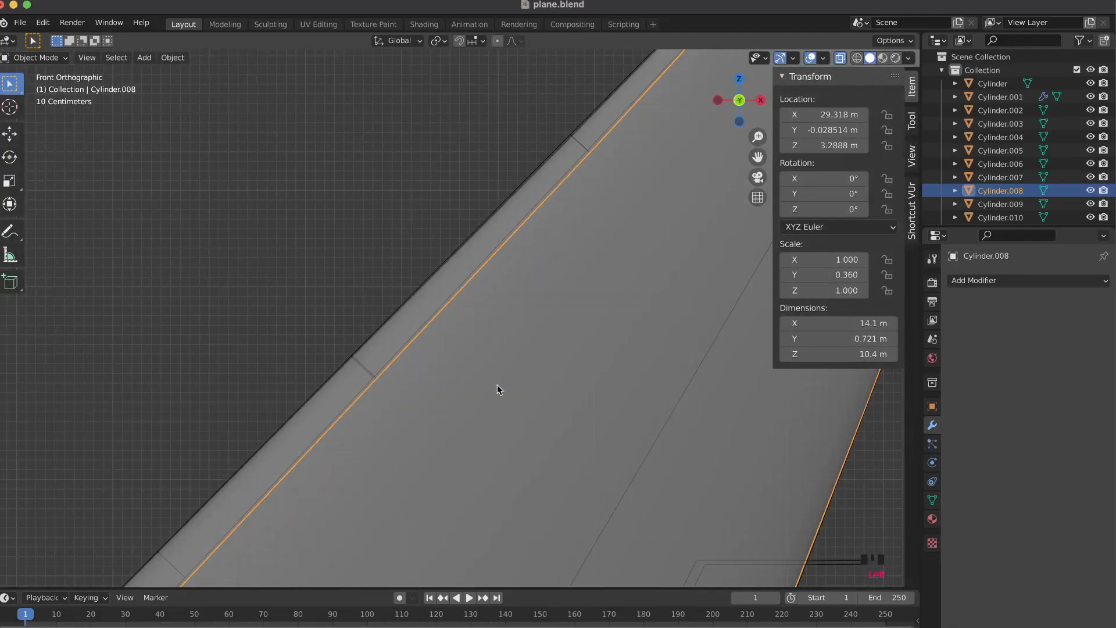
{"action": "key", "text": "Tab"}
{"action": "key", "text": "Tab"}
{"action": "left_click", "coordinate": [433, 305]}
{"action": "key", "text": "Tab"}
{"action": "key", "text": "Tab"}
- Select the remaining lower part of the leading-edge strip and enter Edit Mode
{"action": "left_click", "coordinate": [294, 431]}
{"action": "key", "text": "Tab"}
{"action": "scroll", "coordinate": [295, 431], "scroll_direction": "down", "scroll_amount": 3}
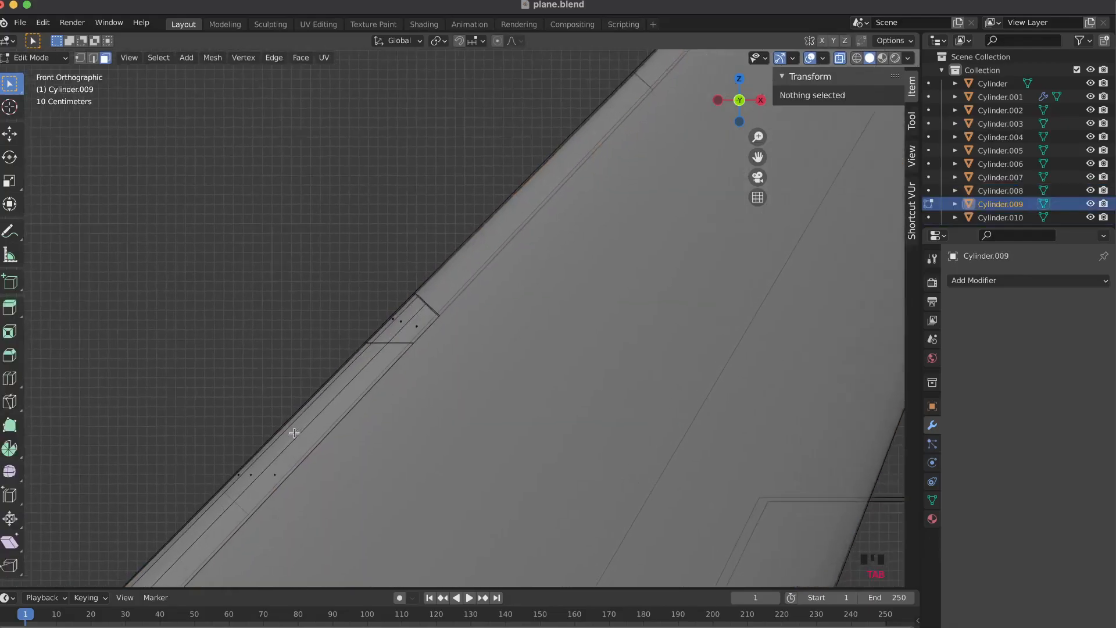
{"action": "scroll", "coordinate": [294, 433], "scroll_direction": "down", "scroll_amount": 3}
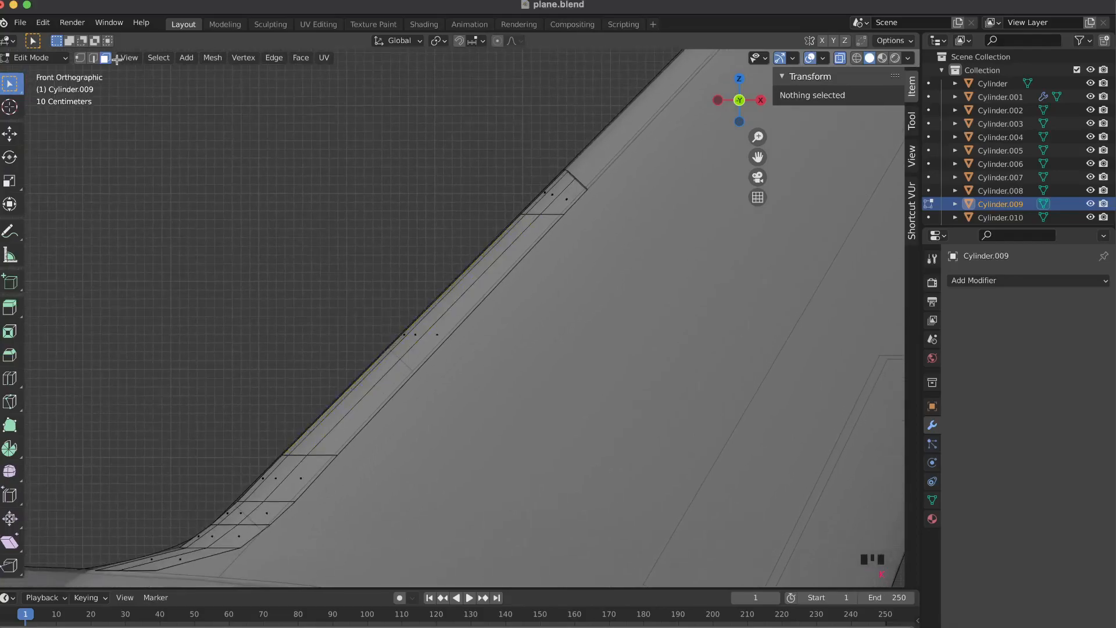
{"action": "left_click", "coordinate": [10, 231]}
{"action": "left_click_drag", "start_coordinate": [450, 401], "coordinate": [384, 332]}
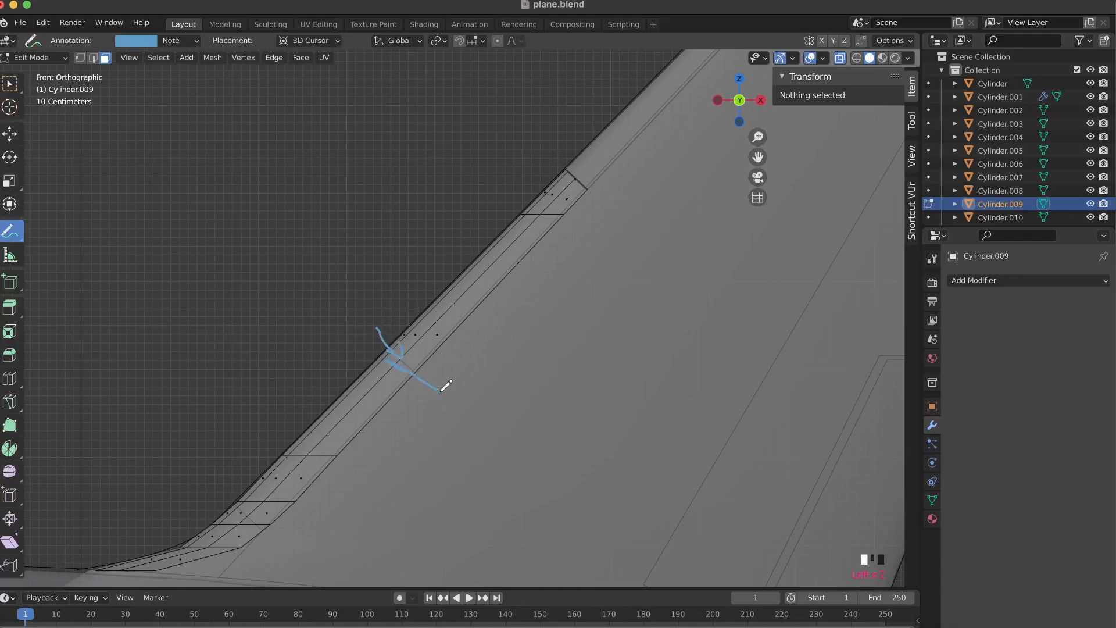
{"action": "key", "text": "ctrl+z"}
{"action": "key", "text": "ctrl+z"}
{"action": "key", "text": "ctrl+z"}
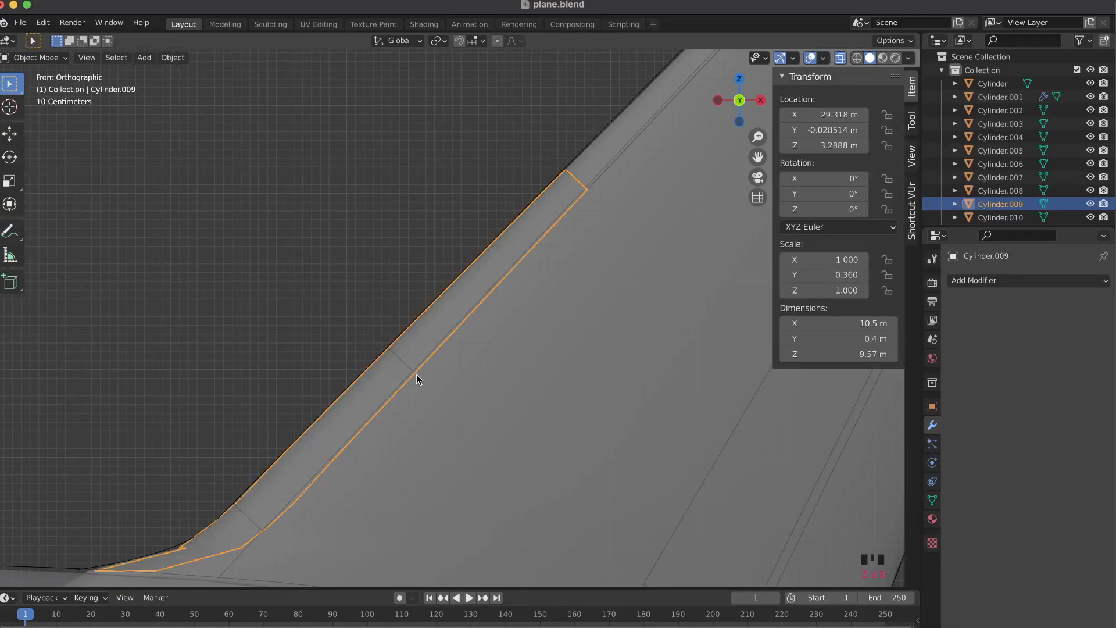
{"action": "key", "text": "Tab"}
{"action": "left_click_drag", "start_coordinate": [417, 372], "coordinate": [396, 347]}
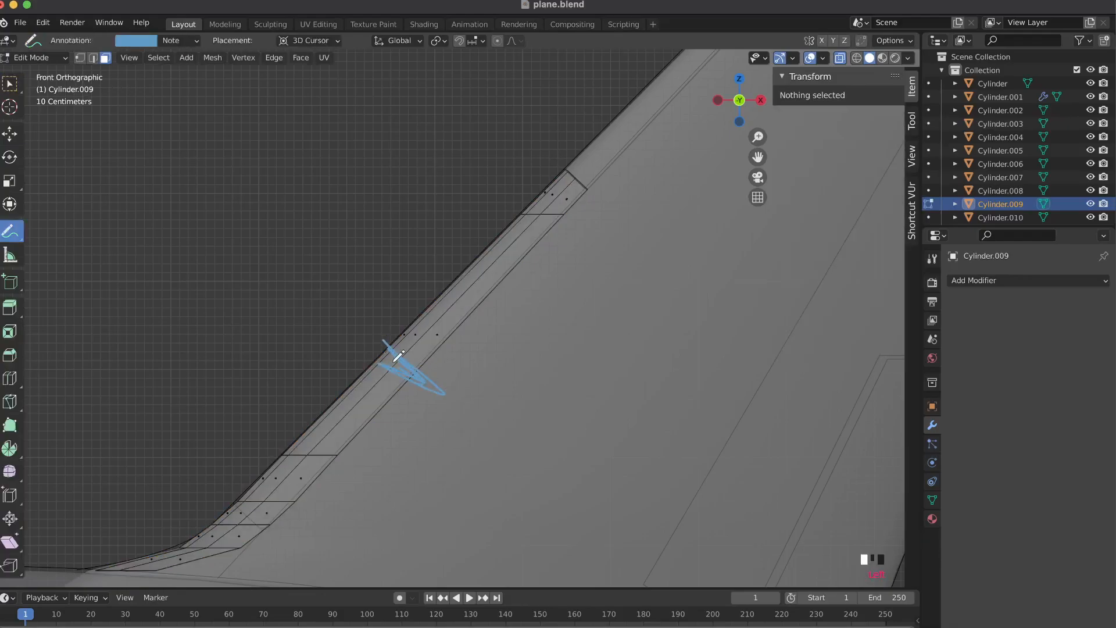
{"action": "key", "text": "ctrl+z"}
{"action": "left_click", "coordinate": [9, 84]}
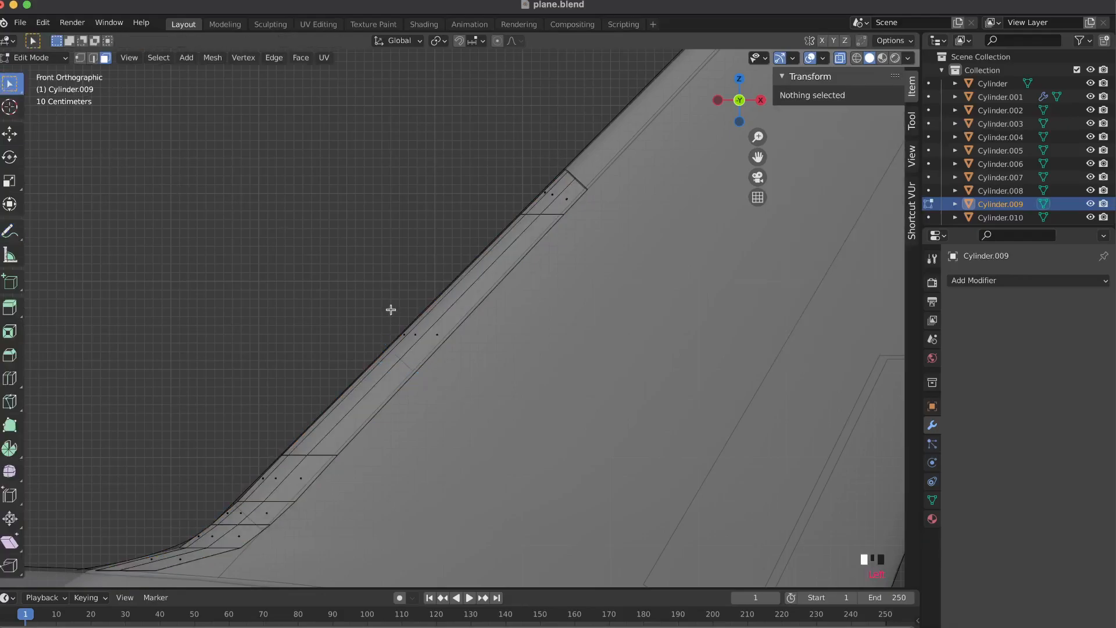
- Knife a diagonal cut across the lower strip's front and back sides along the next blueprint line
{"action": "key", "text": "k"}
{"action": "left_click", "coordinate": [390, 348]}
{"action": "left_click", "coordinate": [741, 101]}
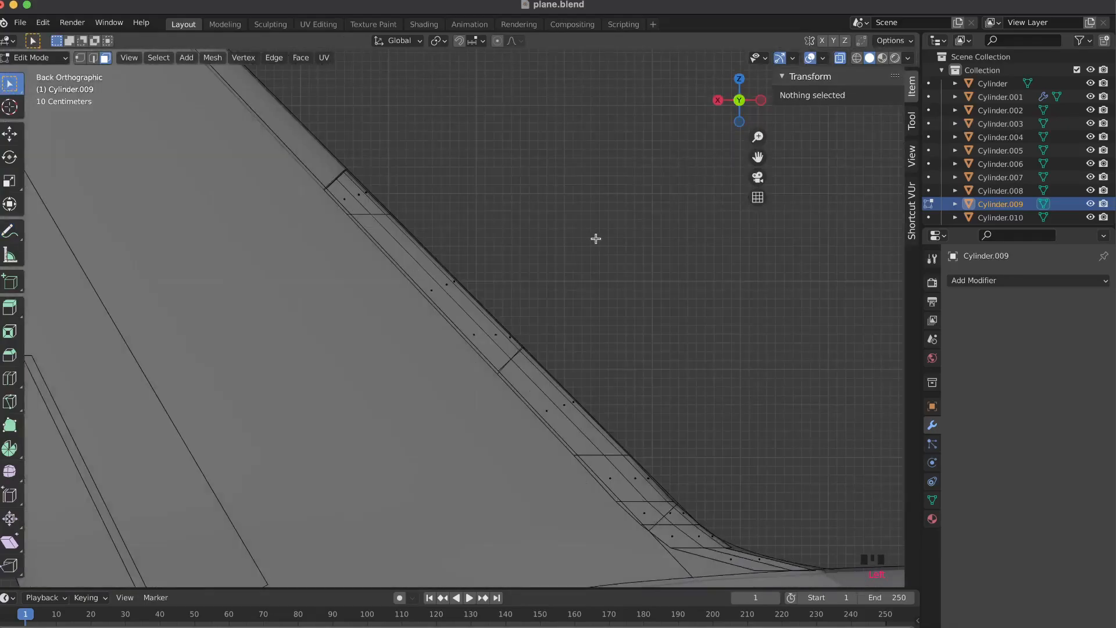
{"action": "left_click", "coordinate": [526, 346]}
{"action": "left_click", "coordinate": [440, 429]}
{"action": "scroll", "coordinate": [438, 429], "scroll_direction": "right", "scroll_amount": 10}
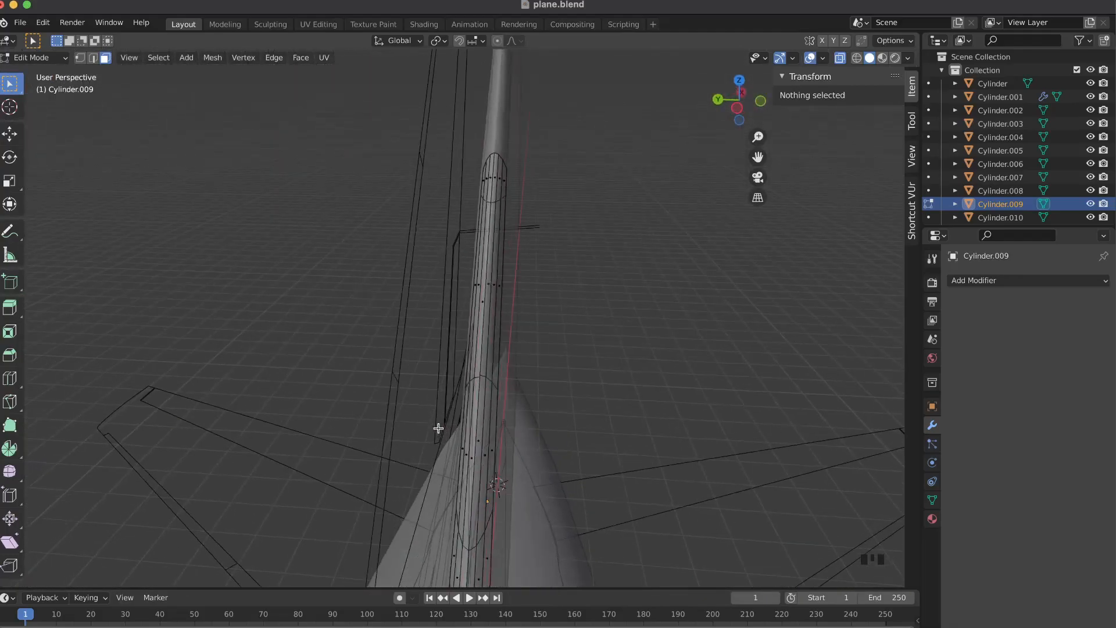
{"action": "scroll", "coordinate": [451, 366], "scroll_direction": "right", "scroll_amount": 10}
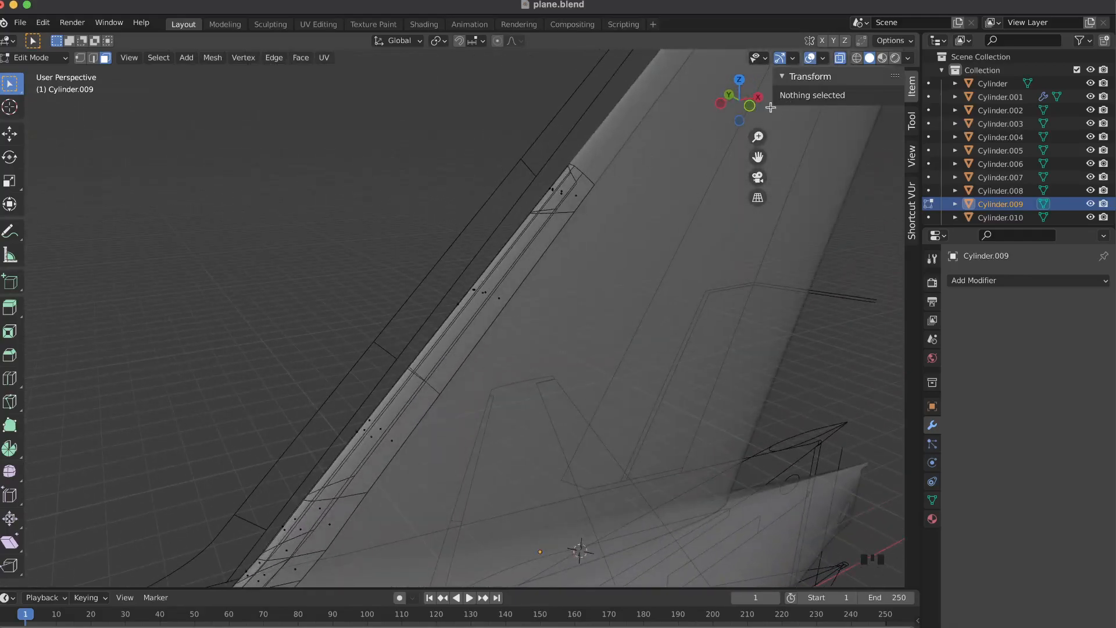
- From the front view with X-ray on, circle-select the faces above the new cut and separate them into a new object
{"action": "left_click", "coordinate": [749, 105]}
{"action": "left_click", "coordinate": [841, 58]}
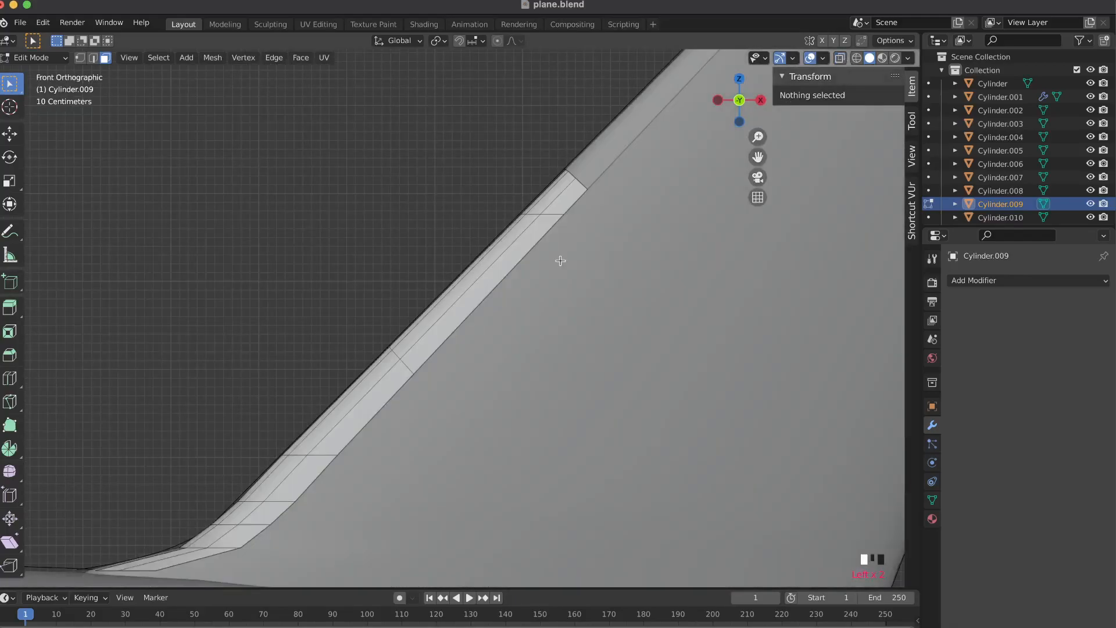
{"action": "left_click", "coordinate": [842, 60]}
{"action": "key", "text": "c"}
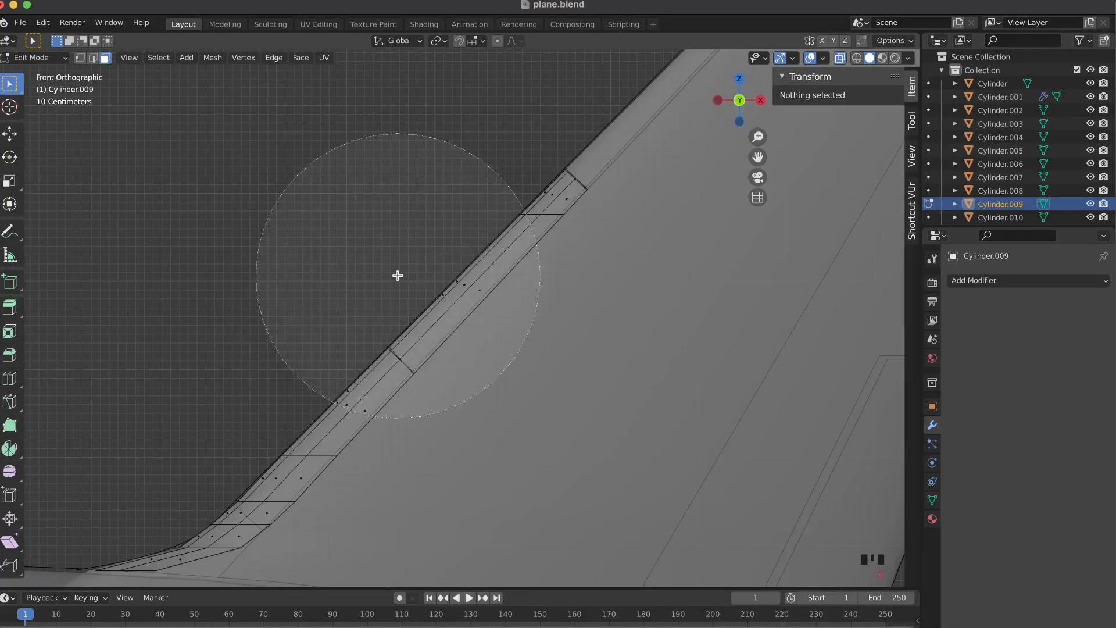
{"action": "left_click_drag", "start_coordinate": [491, 229], "coordinate": [511, 223]}
{"action": "right_click", "coordinate": [512, 222]}
{"action": "right_click", "coordinate": [511, 222]}
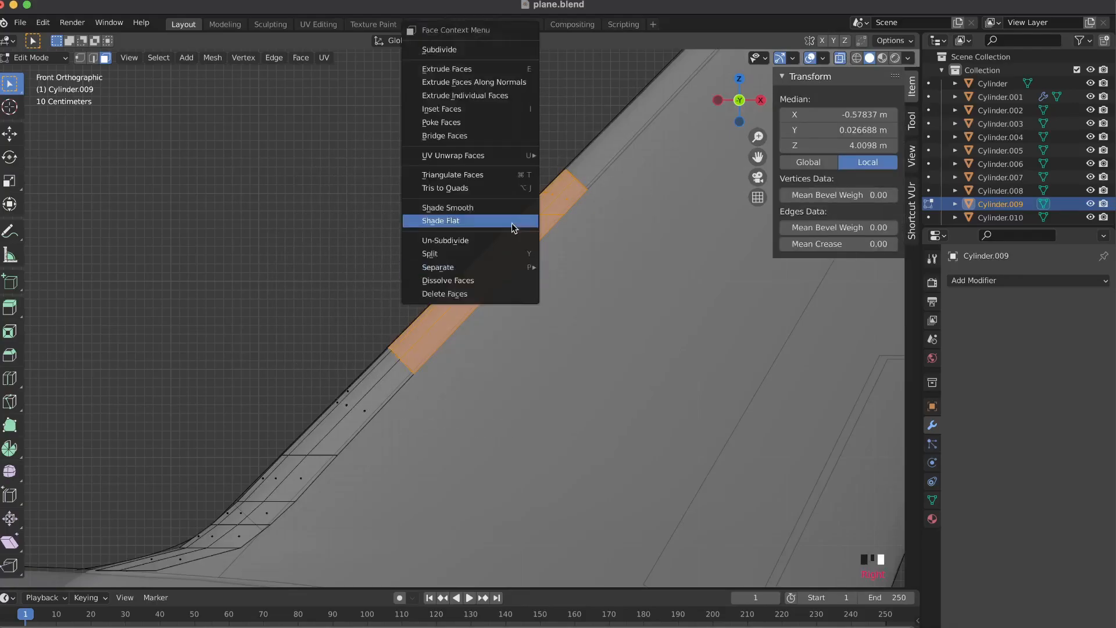
{"action": "mouse_move", "coordinate": [526, 266]}
{"action": "left_click", "coordinate": [575, 266]}
{"action": "key", "text": "Tab"}
- Turn X-ray off and examine the tail fin's separated leading-edge panels from the front and both sides
{"action": "scroll", "coordinate": [384, 197], "scroll_direction": "down", "scroll_amount": 2}
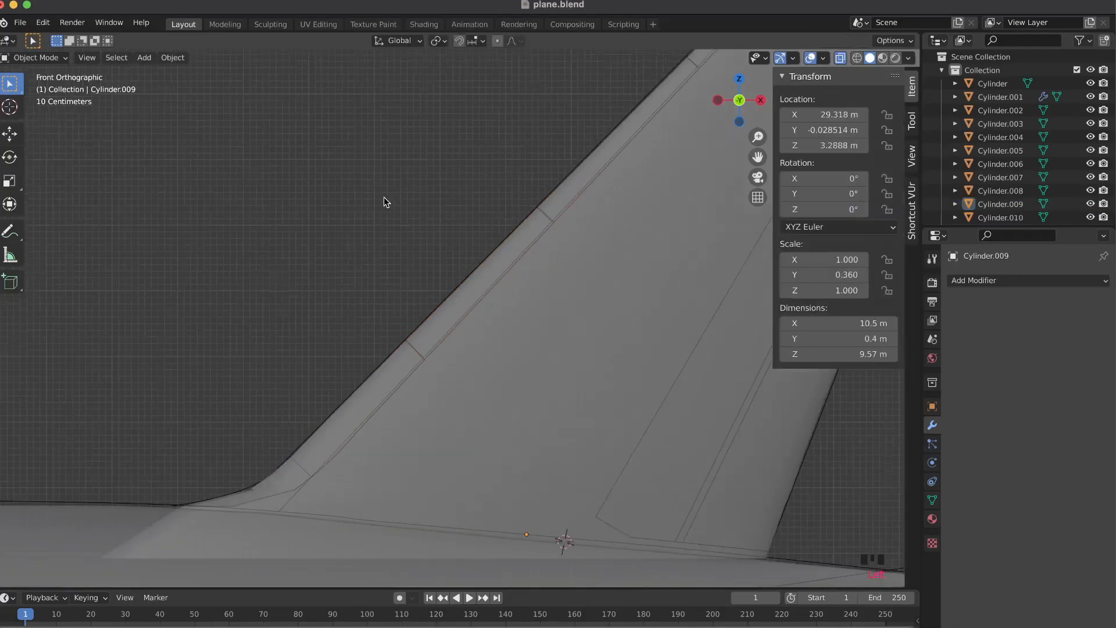
{"action": "left_click", "coordinate": [844, 60]}
{"action": "scroll", "coordinate": [423, 142], "scroll_direction": "right", "scroll_amount": 15}
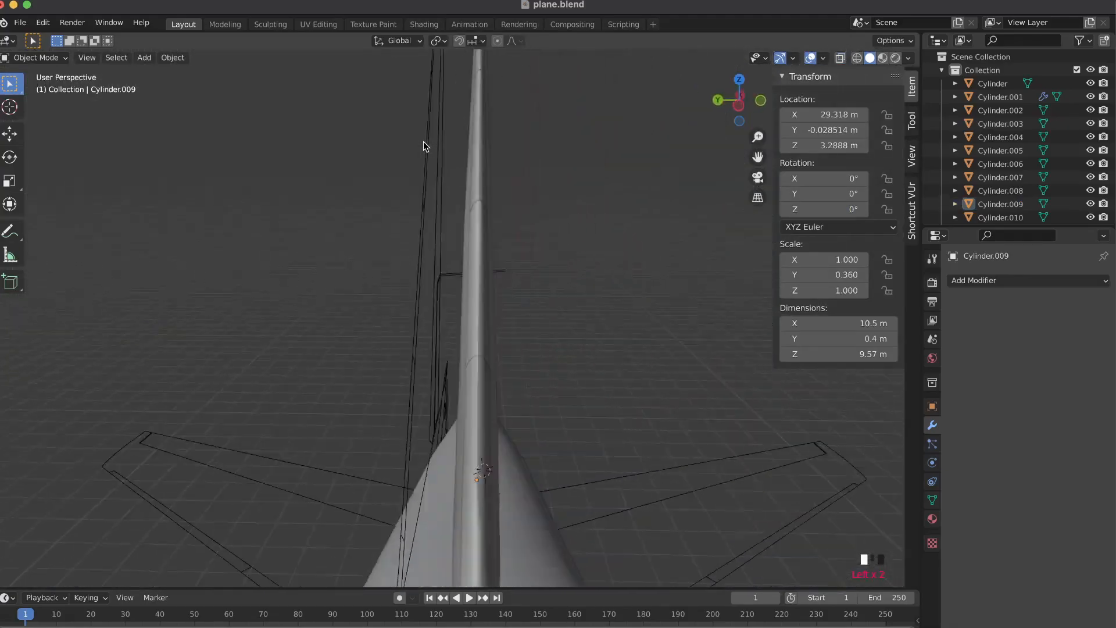
{"action": "scroll", "coordinate": [423, 141], "scroll_direction": "down", "scroll_amount": 5}
{"action": "scroll", "coordinate": [423, 142], "scroll_direction": "left", "scroll_amount": 5}
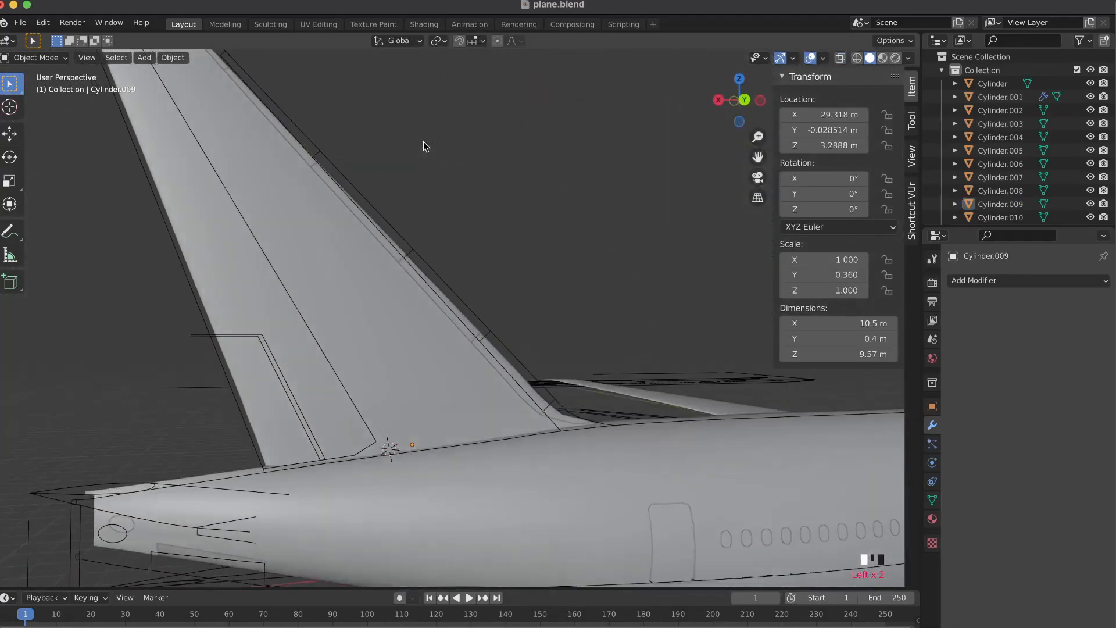
{"action": "scroll", "coordinate": [423, 142], "scroll_direction": "right", "scroll_amount": 5}
{"action": "scroll", "coordinate": [423, 141], "scroll_direction": "left", "scroll_amount": 5, "text": "shift"}
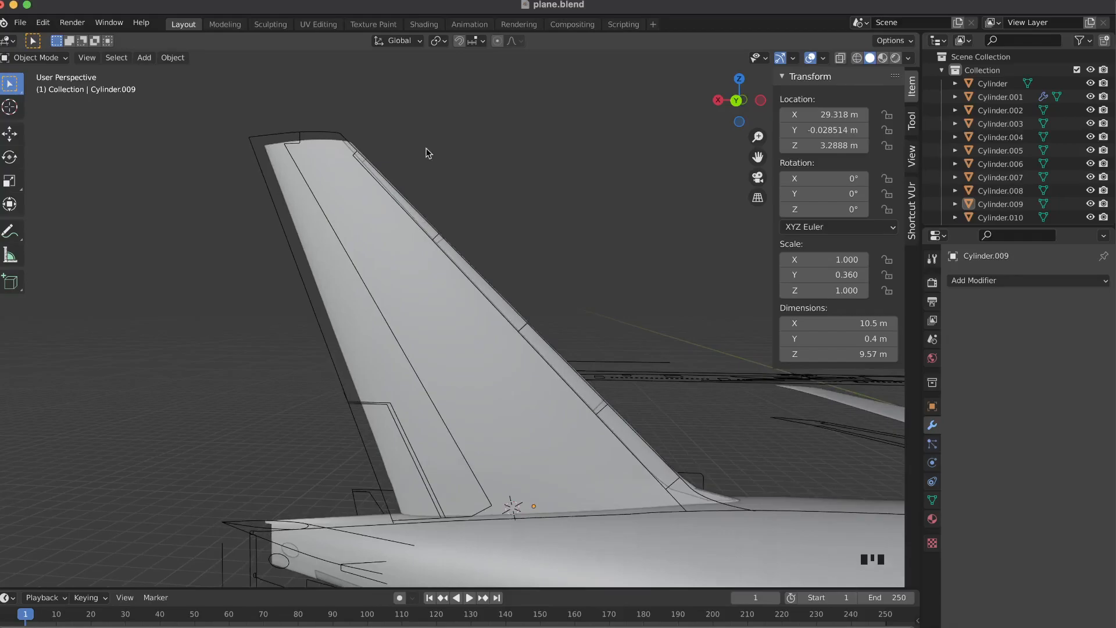
{"action": "scroll", "coordinate": [372, 179], "scroll_direction": "right", "scroll_amount": 10}
{"action": "scroll", "coordinate": [372, 179], "scroll_direction": "right", "scroll_amount": 5}
- Select the main fin body and open it in Edit Mode in the front orthographic view with X-ray on
{"action": "left_click", "coordinate": [486, 291]}
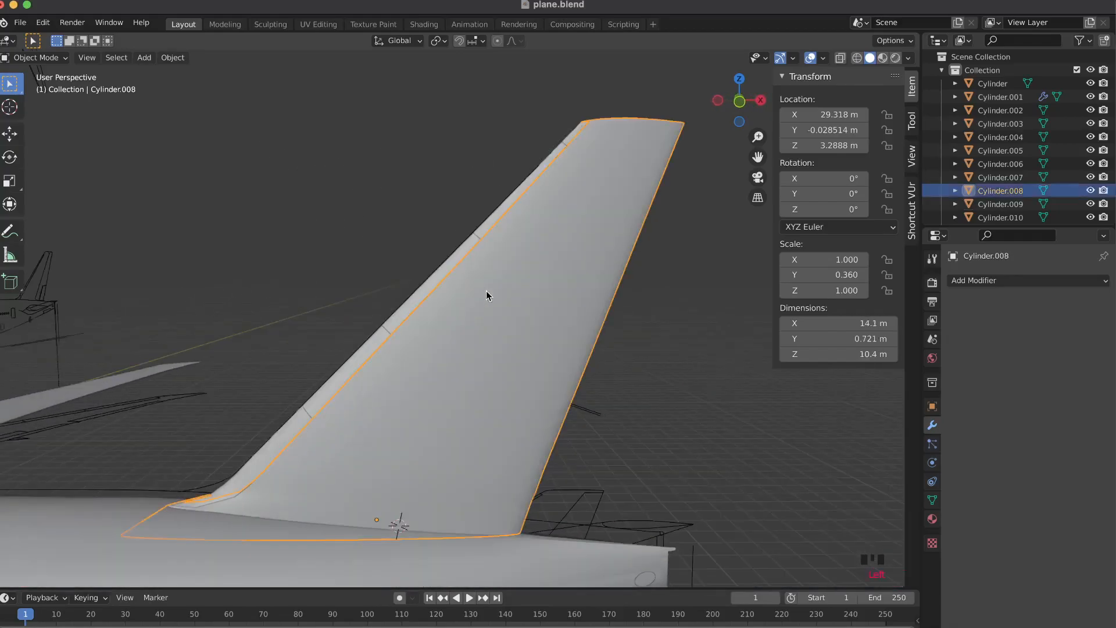
{"action": "left_click", "coordinate": [739, 102]}
{"action": "key", "text": "Tab"}
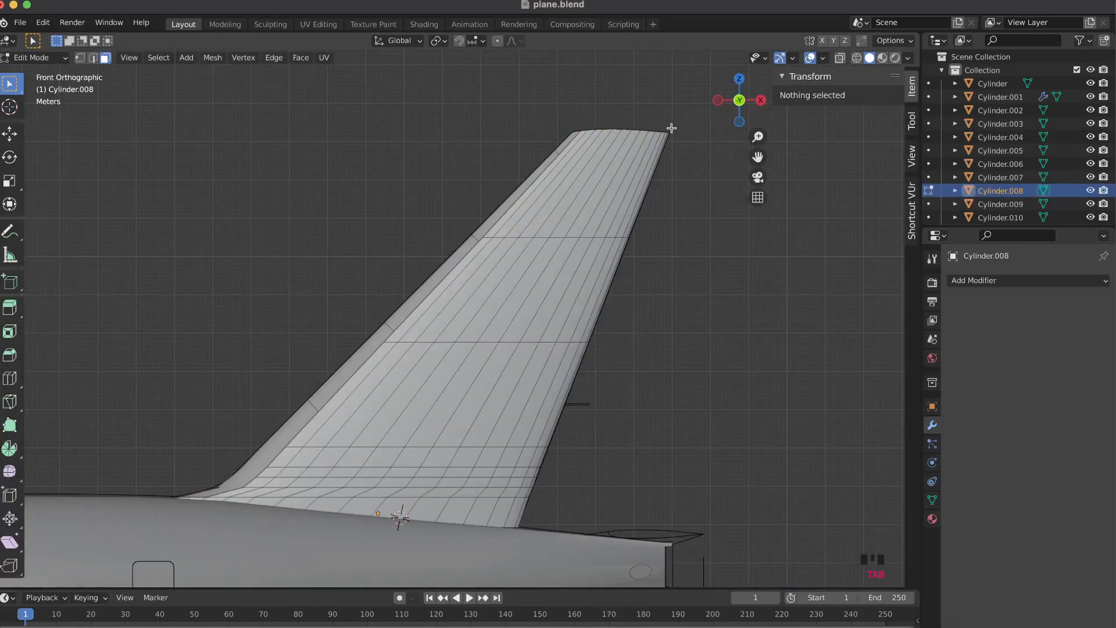
{"action": "left_click", "coordinate": [839, 57]}
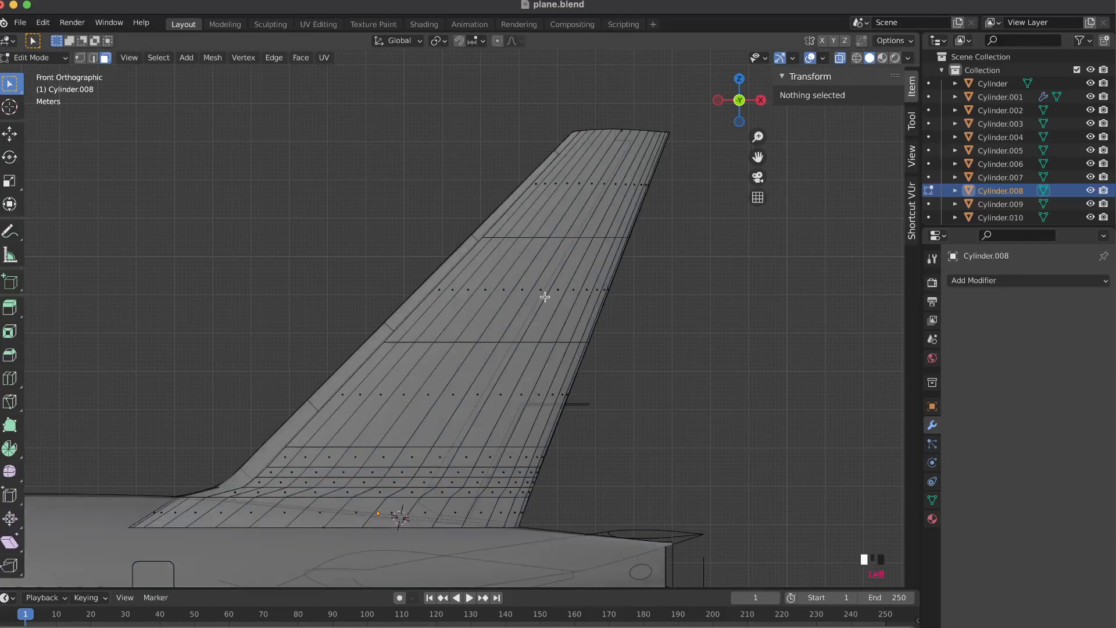
- Start a knife cut at the top edge of the main fin, following the blueprint's vertical and horizontal rudder notch lines
{"action": "scroll", "coordinate": [544, 296], "scroll_direction": "up", "scroll_amount": 6}
{"action": "scroll", "coordinate": [522, 336], "scroll_direction": "up", "scroll_amount": 1, "text": "shift"}
{"action": "scroll", "coordinate": [522, 337], "scroll_direction": "up", "scroll_amount": 2}
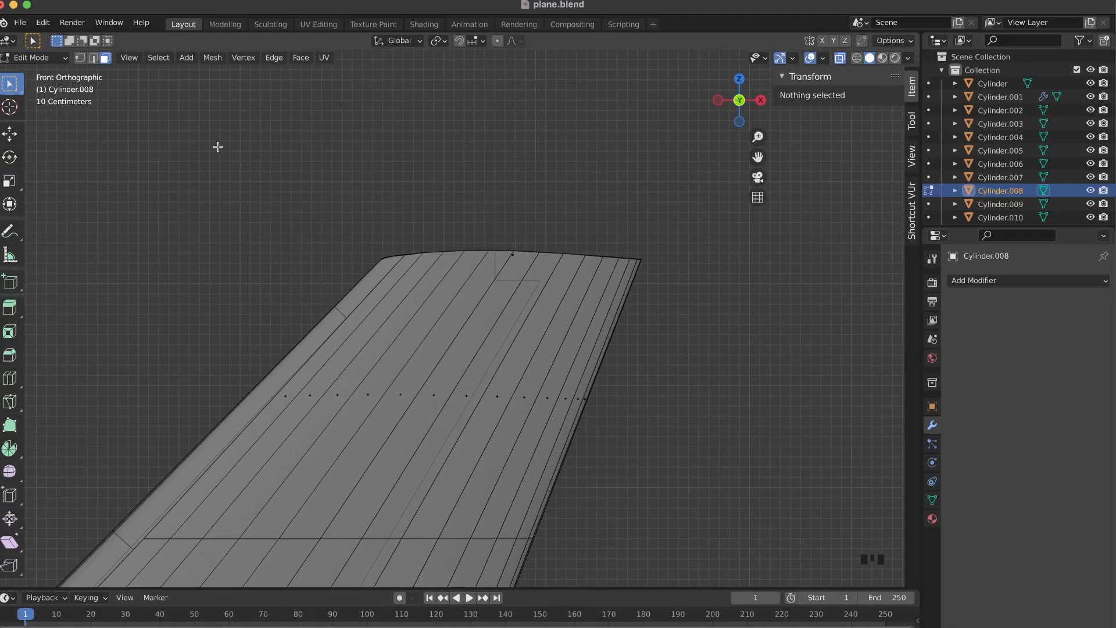
{"action": "scroll", "coordinate": [481, 227], "scroll_direction": "up", "scroll_amount": 5}
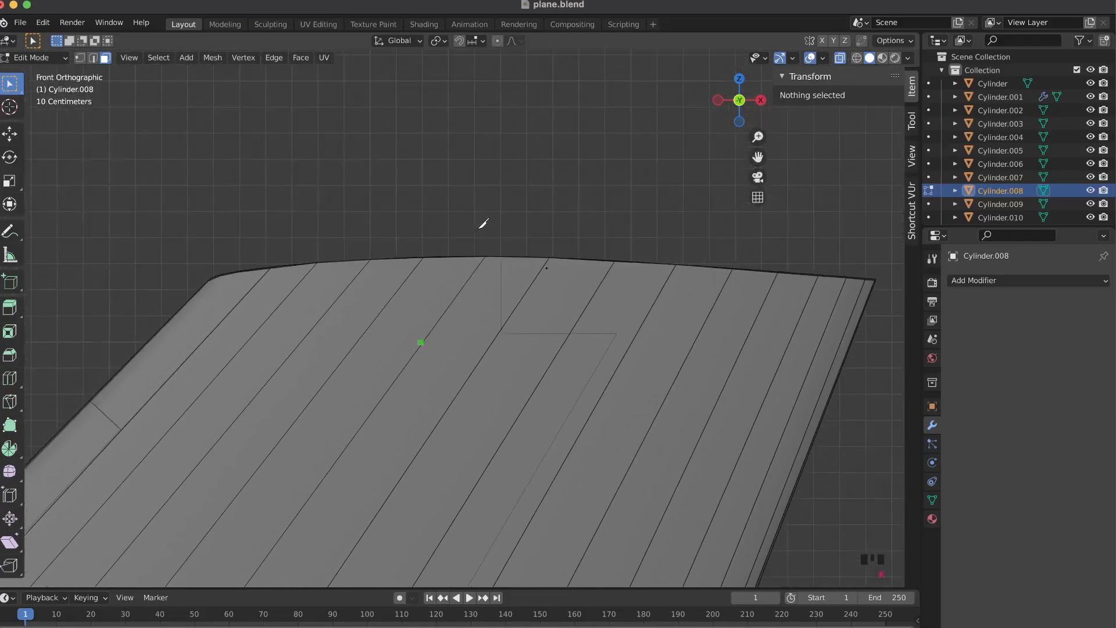
{"action": "left_click", "coordinate": [501, 263]}
{"action": "left_click", "coordinate": [499, 331]}
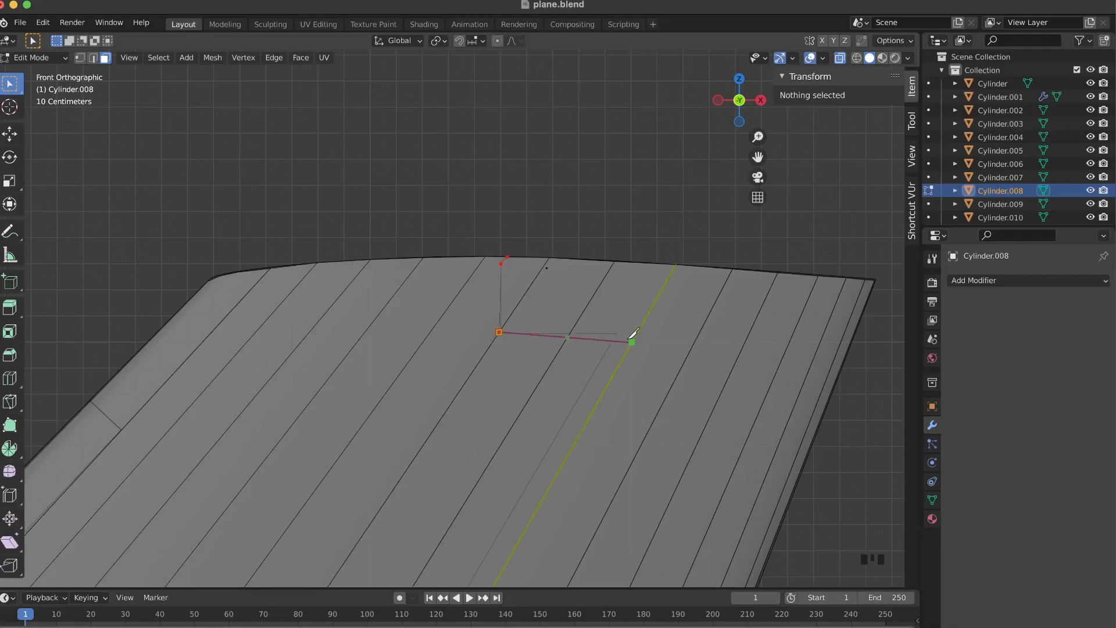
{"action": "left_click", "coordinate": [615, 333]}
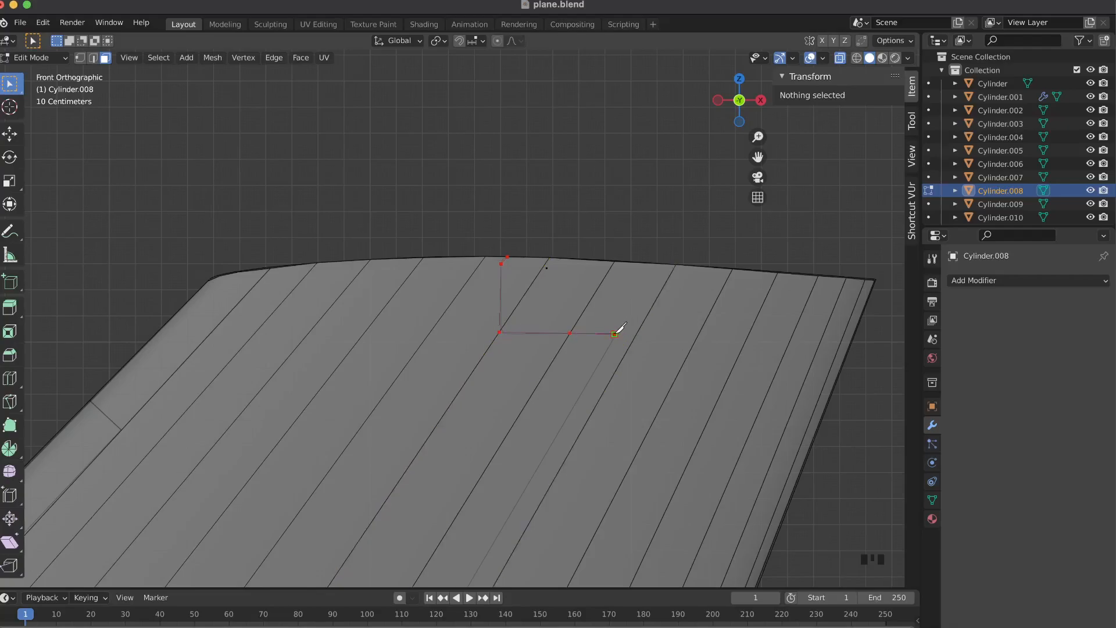
- Continue the knife cut down the long diagonal blueprint line, around the lower corner and out past the fin's rear edge
{"action": "scroll", "coordinate": [614, 333], "scroll_direction": "down", "scroll_amount": 6, "text": "shift"}
{"action": "scroll", "coordinate": [614, 334], "scroll_direction": "down", "scroll_amount": 3}
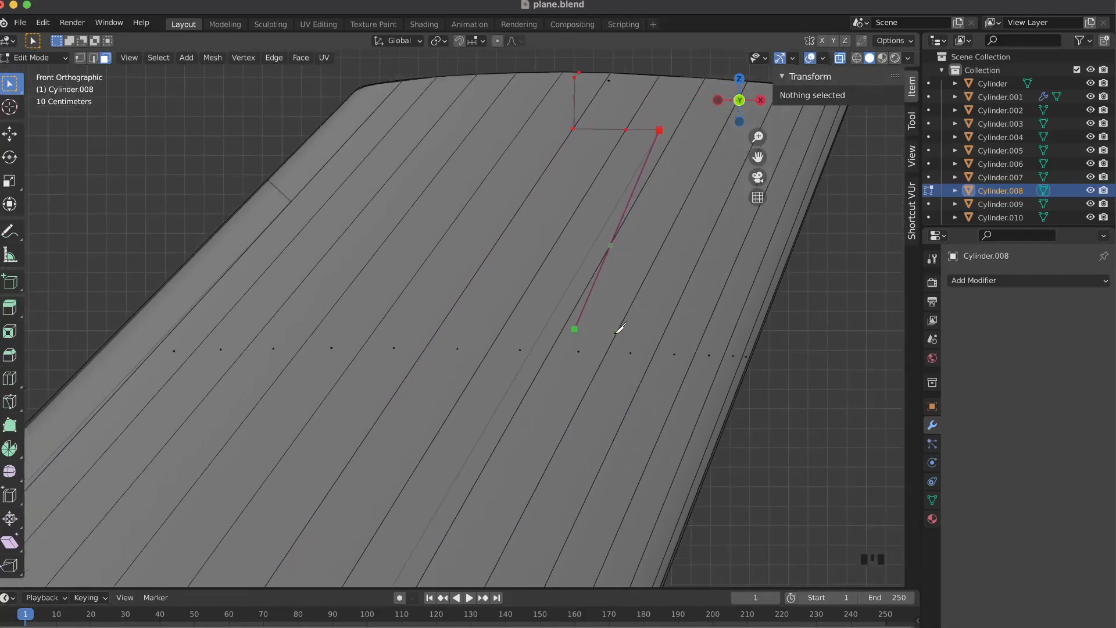
{"action": "scroll", "coordinate": [619, 329], "scroll_direction": "down", "scroll_amount": 5, "text": "shift"}
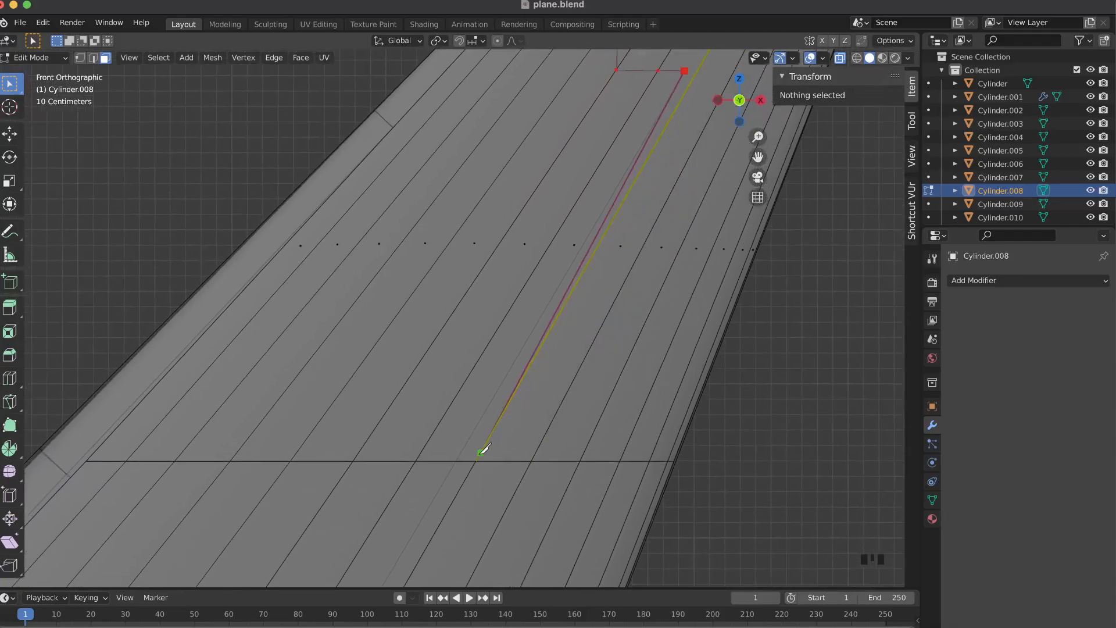
{"action": "scroll", "coordinate": [447, 487], "scroll_direction": "down", "scroll_amount": 5, "text": "shift"}
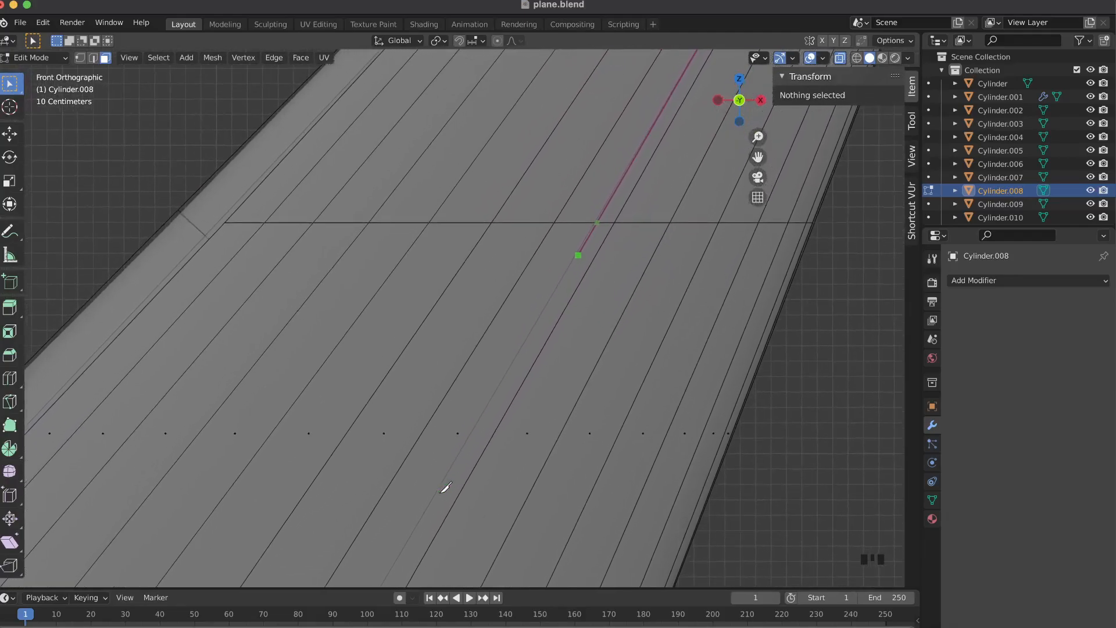
{"action": "scroll", "coordinate": [445, 487], "scroll_direction": "up", "scroll_amount": 2}
{"action": "scroll", "coordinate": [445, 487], "scroll_direction": "down", "scroll_amount": 2, "text": "shift"}
{"action": "scroll", "coordinate": [496, 483], "scroll_direction": "down", "scroll_amount": 5, "text": "shift"}
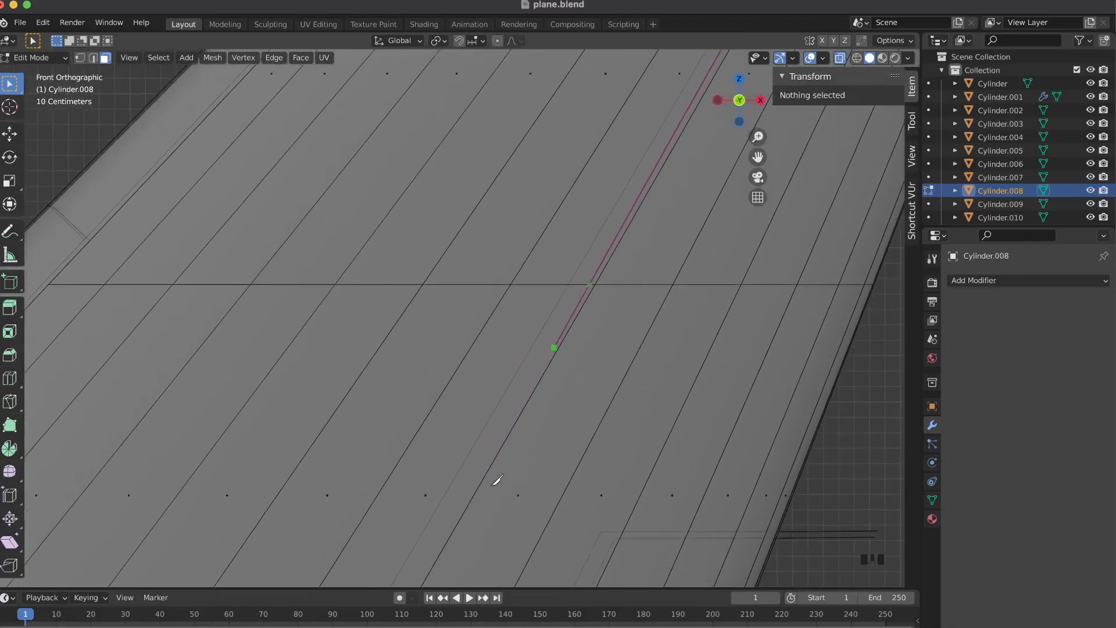
{"action": "scroll", "coordinate": [421, 518], "scroll_direction": "down", "scroll_amount": 6, "text": "shift"}
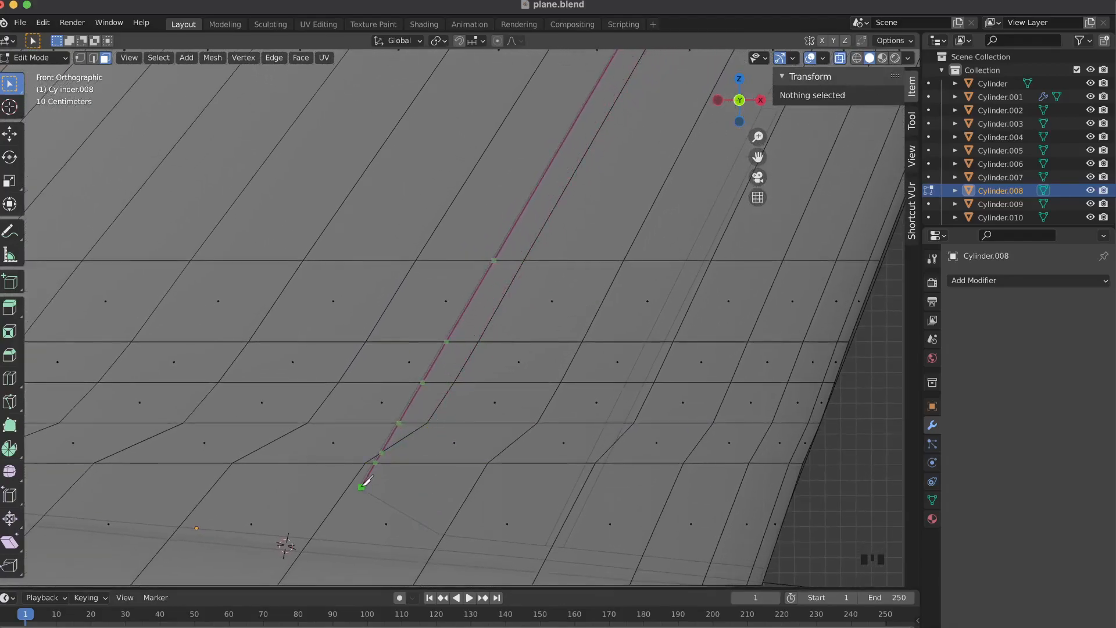
{"action": "left_click", "coordinate": [360, 485]}
{"action": "left_click", "coordinate": [438, 531]}
{"action": "scroll", "coordinate": [444, 526], "scroll_direction": "down", "scroll_amount": 5, "text": "shift"}
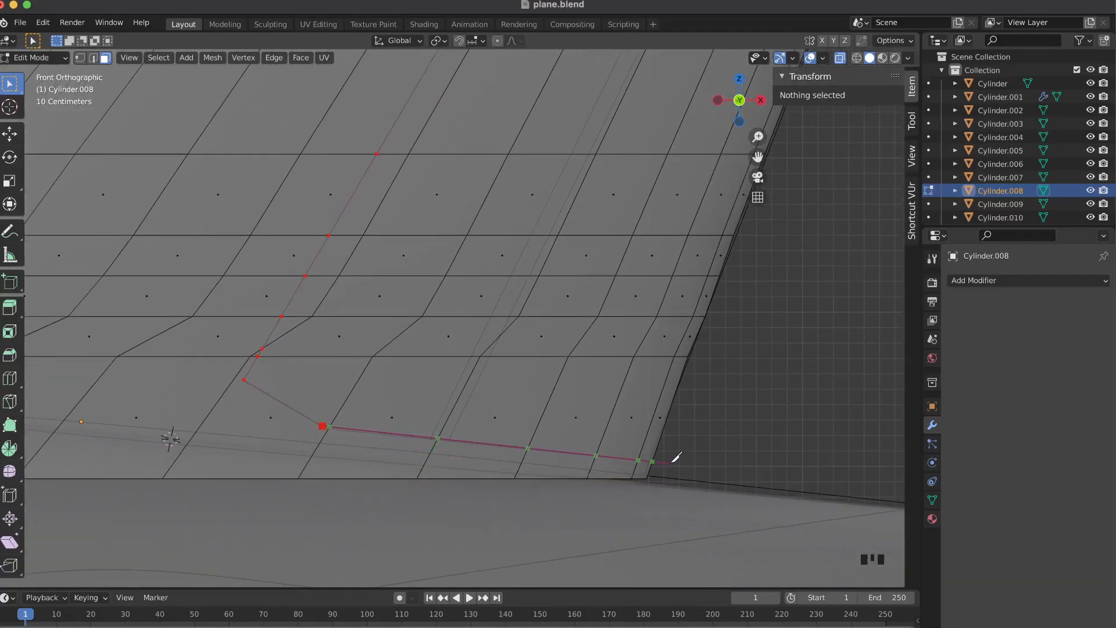
{"action": "key", "text": "Return"}
- Examine the lower end of the rudder cut from the back side with X-ray off and on
{"action": "left_click", "coordinate": [739, 100]}
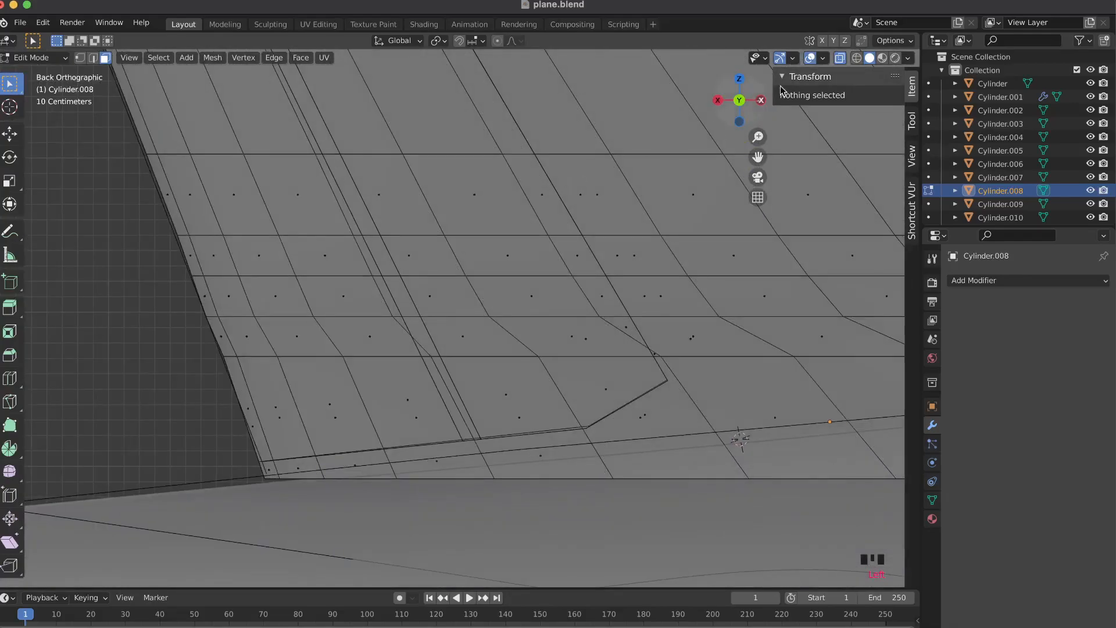
{"action": "left_click", "coordinate": [839, 59]}
{"action": "scroll", "coordinate": [616, 193], "scroll_direction": "left", "scroll_amount": 10}
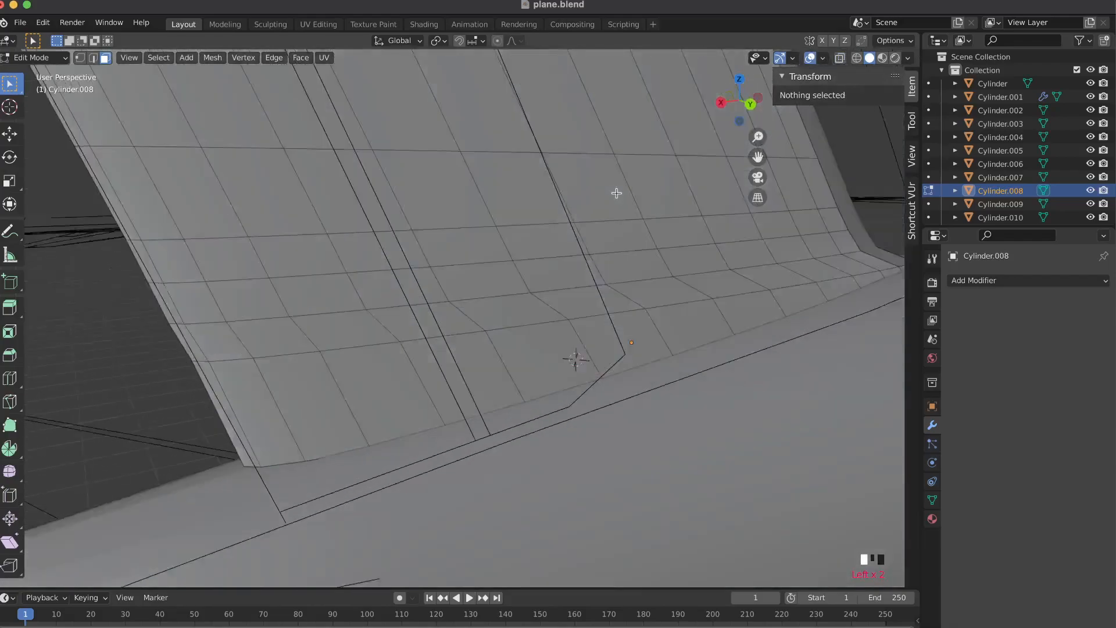
{"action": "scroll", "coordinate": [617, 206], "scroll_direction": "down", "scroll_amount": 5}
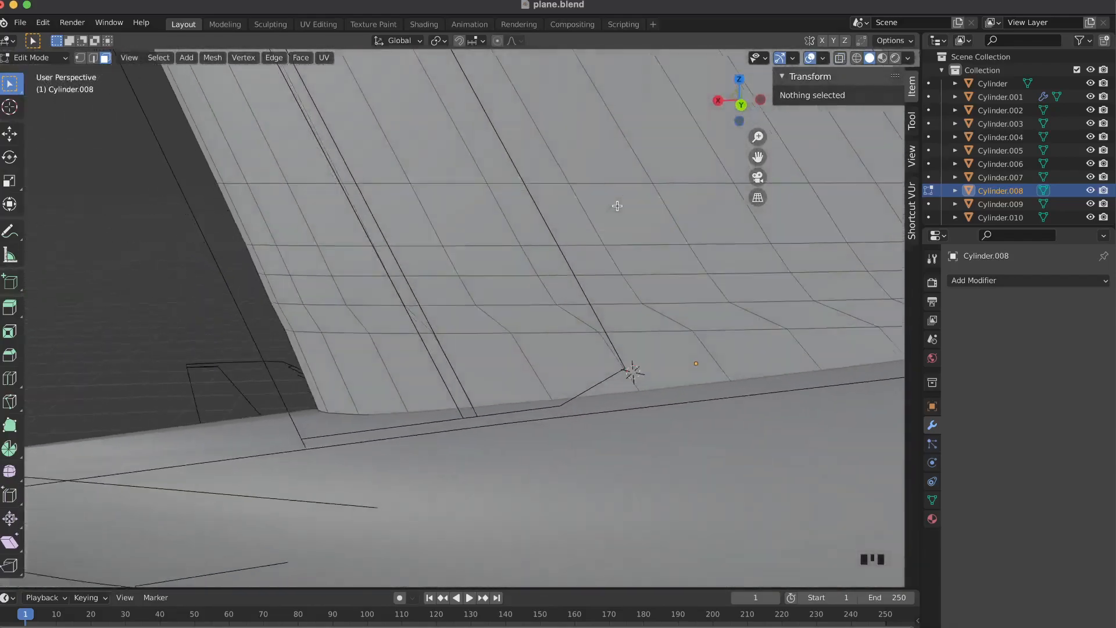
{"action": "left_click", "coordinate": [737, 102]}
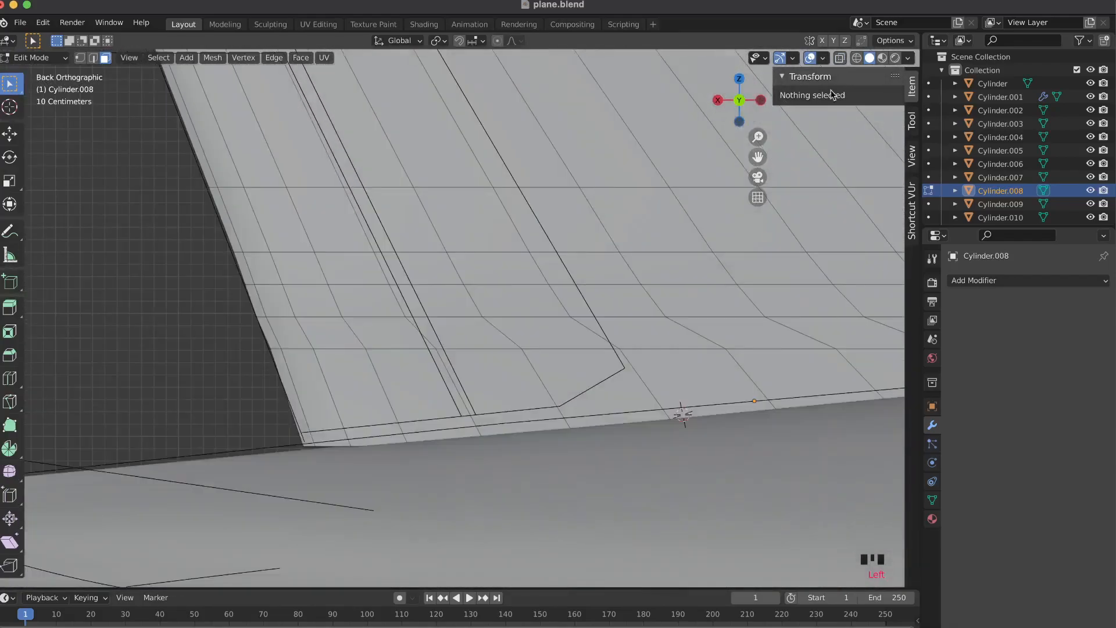
{"action": "left_click", "coordinate": [839, 58]}
{"action": "scroll", "coordinate": [612, 269], "scroll_direction": "up", "scroll_amount": 2}
{"action": "scroll", "coordinate": [612, 268], "scroll_direction": "left", "scroll_amount": 5}
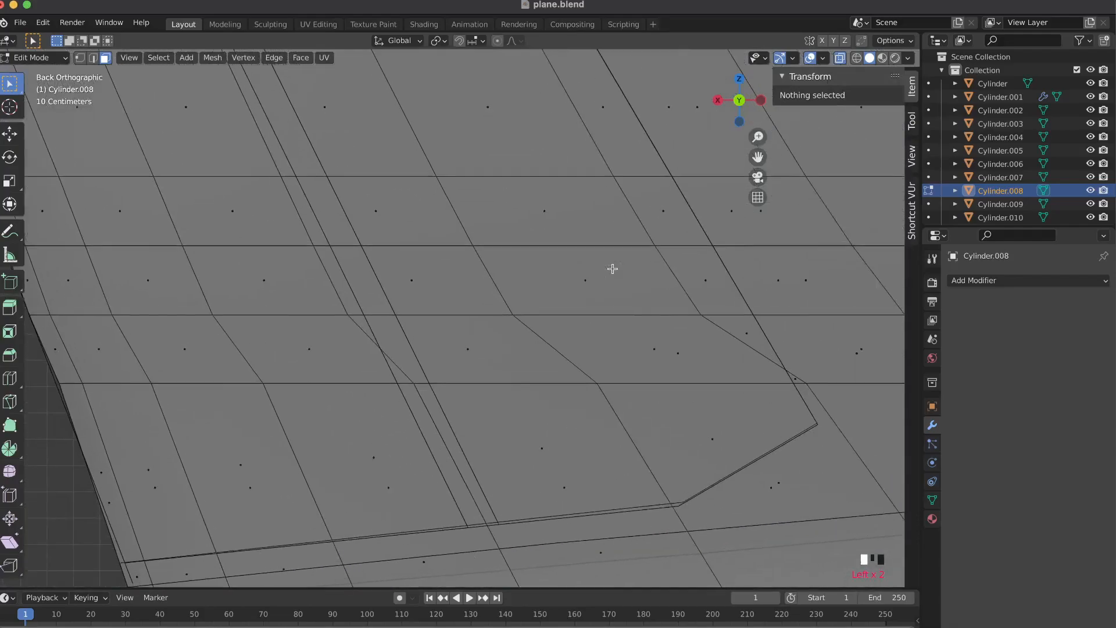
- Leave Edit Mode, turn X-ray off and hide the blueprint lines that overlap the tail fin
{"action": "key", "text": "Tab"}
{"action": "scroll", "coordinate": [613, 270], "scroll_direction": "left", "scroll_amount": 5}
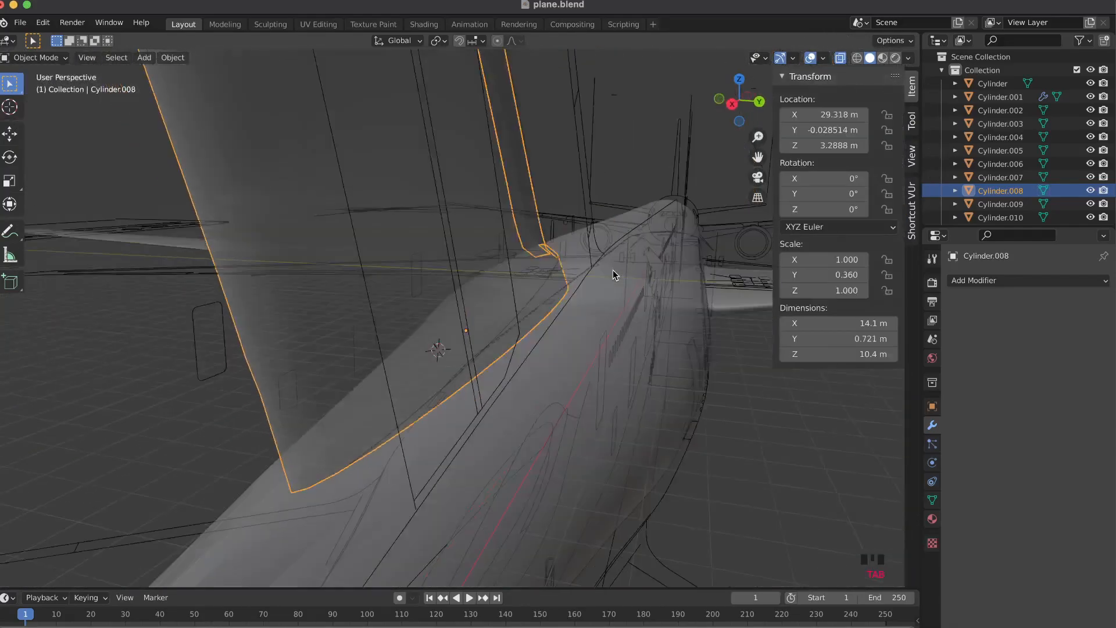
{"action": "left_click", "coordinate": [843, 59]}
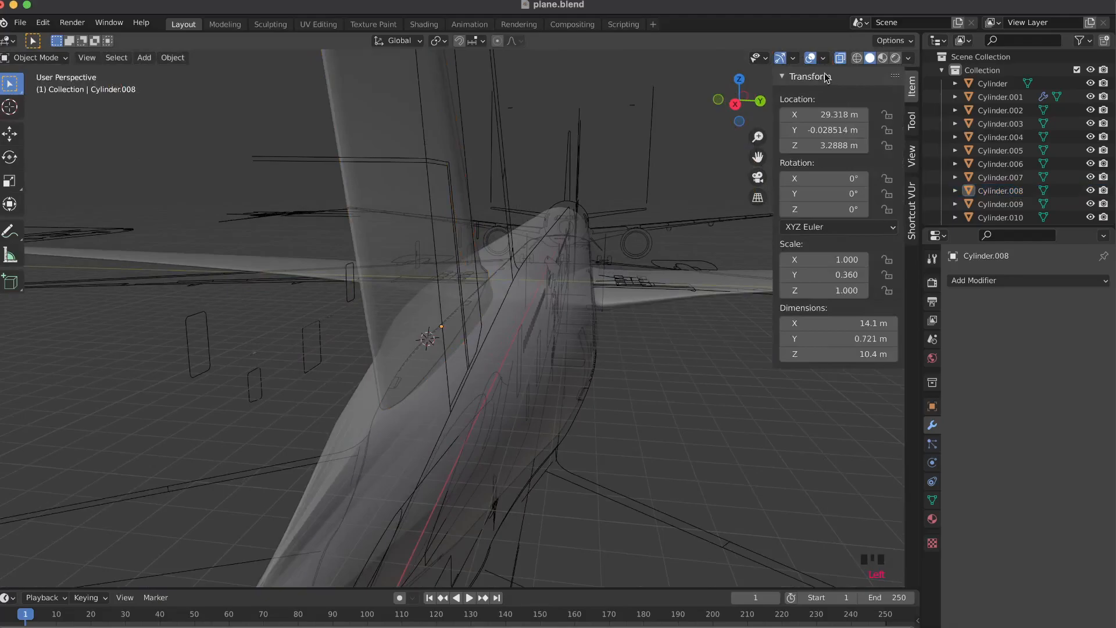
{"action": "left_click", "coordinate": [840, 58]}
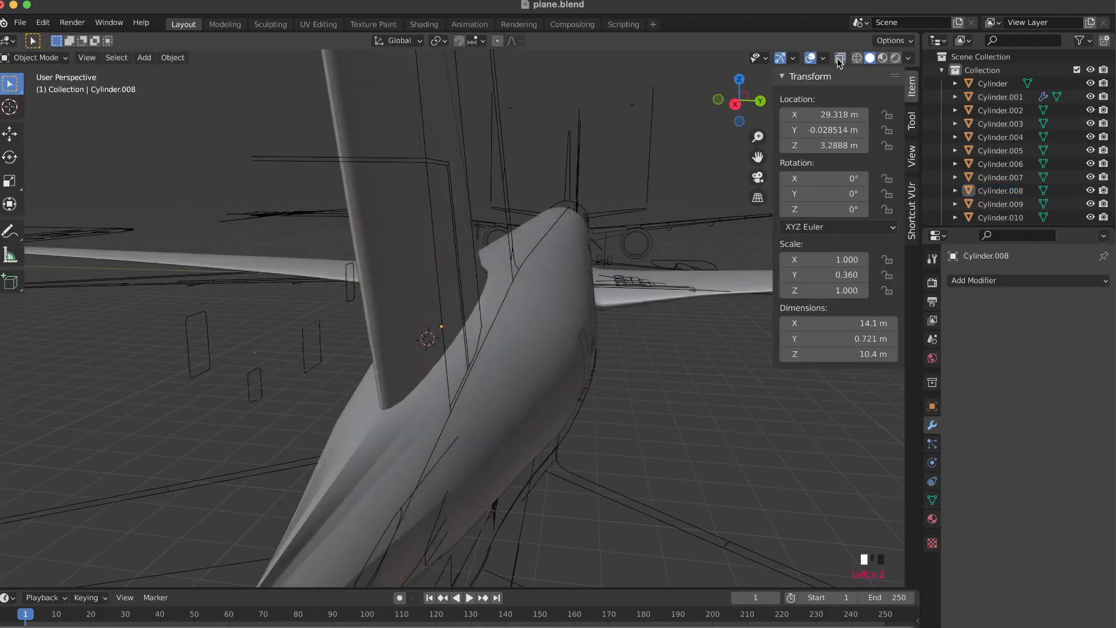
{"action": "left_click", "coordinate": [448, 376]}
{"action": "key", "text": "alt+a"}
- Edit the main fin in the back orthographic view with X-ray on and knife the rudder's lower outline over the front cut
{"action": "left_click", "coordinate": [431, 320]}
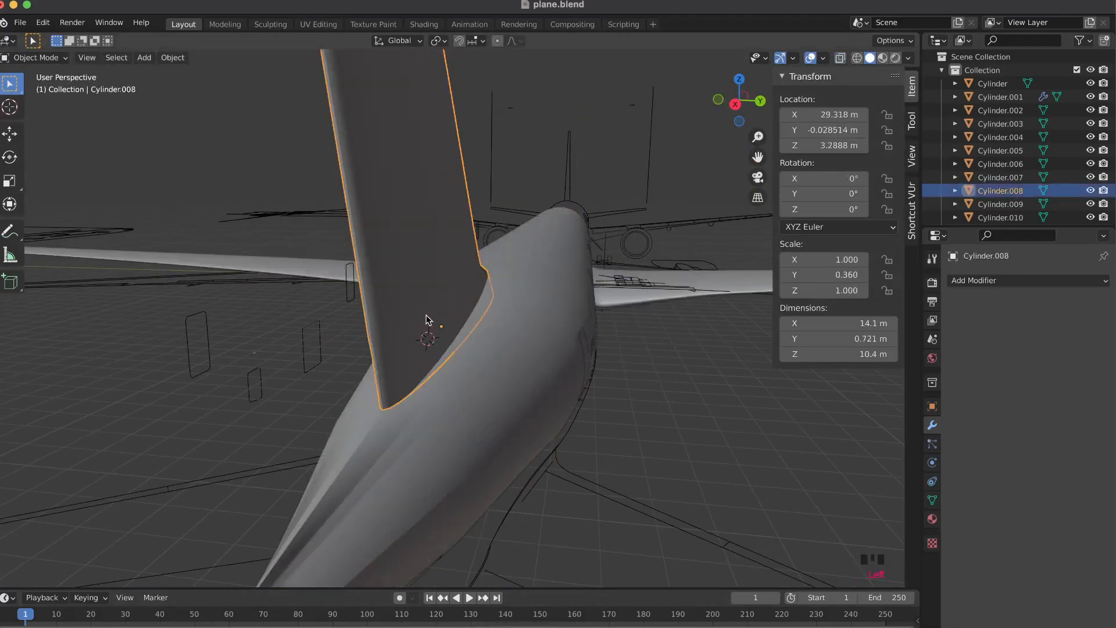
{"action": "left_click", "coordinate": [760, 101]}
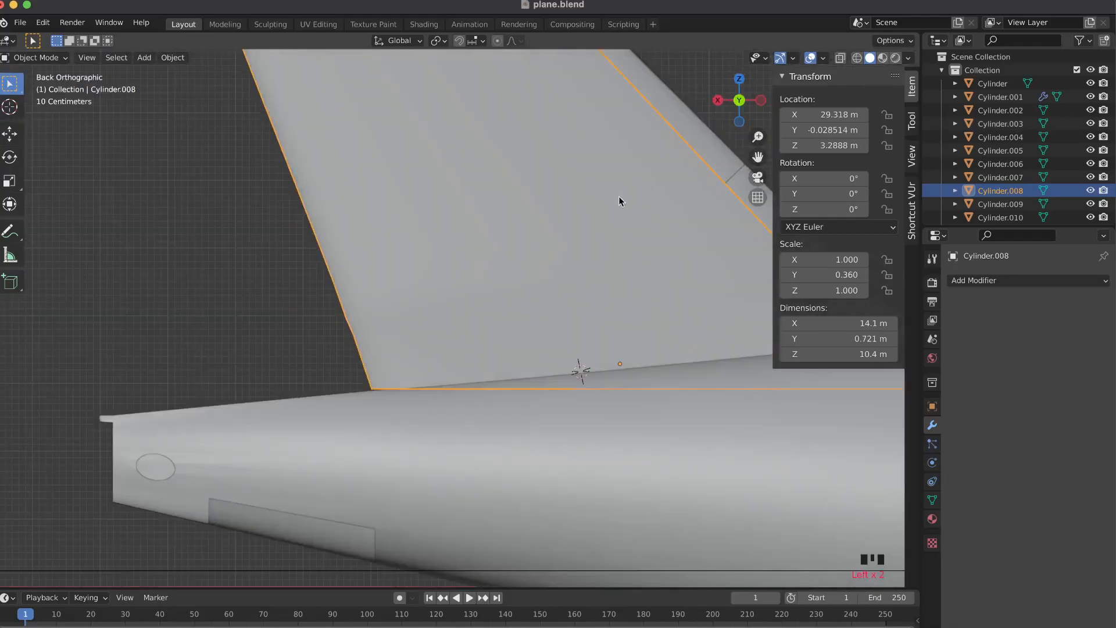
{"action": "left_click", "coordinate": [843, 58]}
{"action": "key", "text": "Tab"}
{"action": "scroll", "coordinate": [604, 199], "scroll_direction": "up", "scroll_amount": 5}
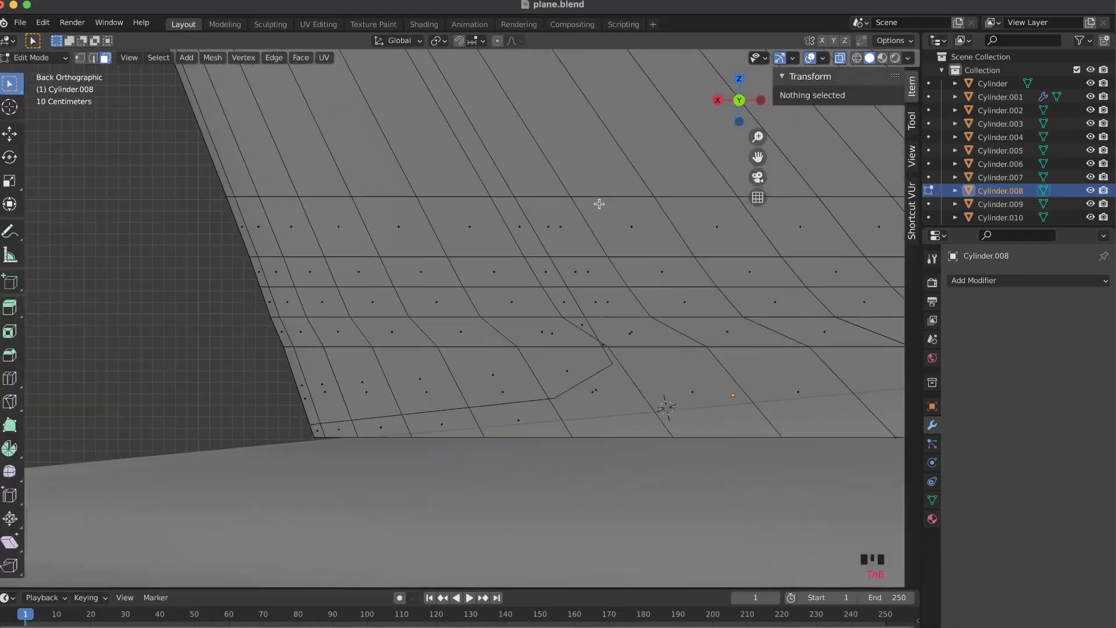
{"action": "key", "text": "k"}
{"action": "left_click", "coordinate": [206, 500]}
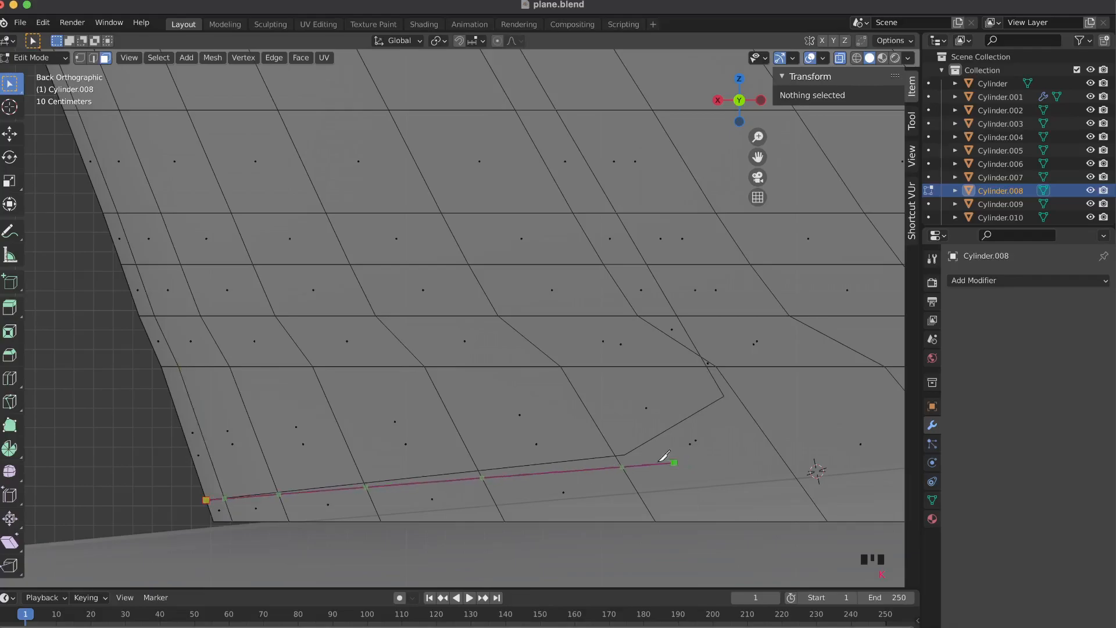
{"action": "left_click", "coordinate": [624, 454]}
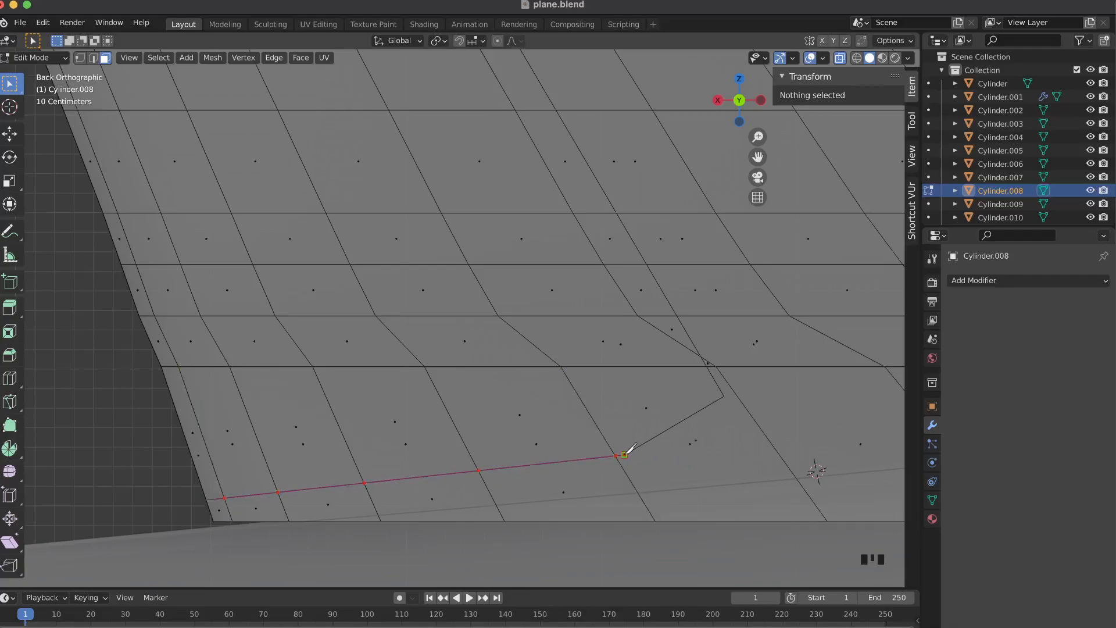
{"action": "left_click", "coordinate": [723, 397]}
- Continue the back-side knife cut up the rudder's diagonal line, around the upper notch and out at the fin's tip
{"action": "scroll", "coordinate": [687, 269], "scroll_direction": "up", "scroll_amount": 5}
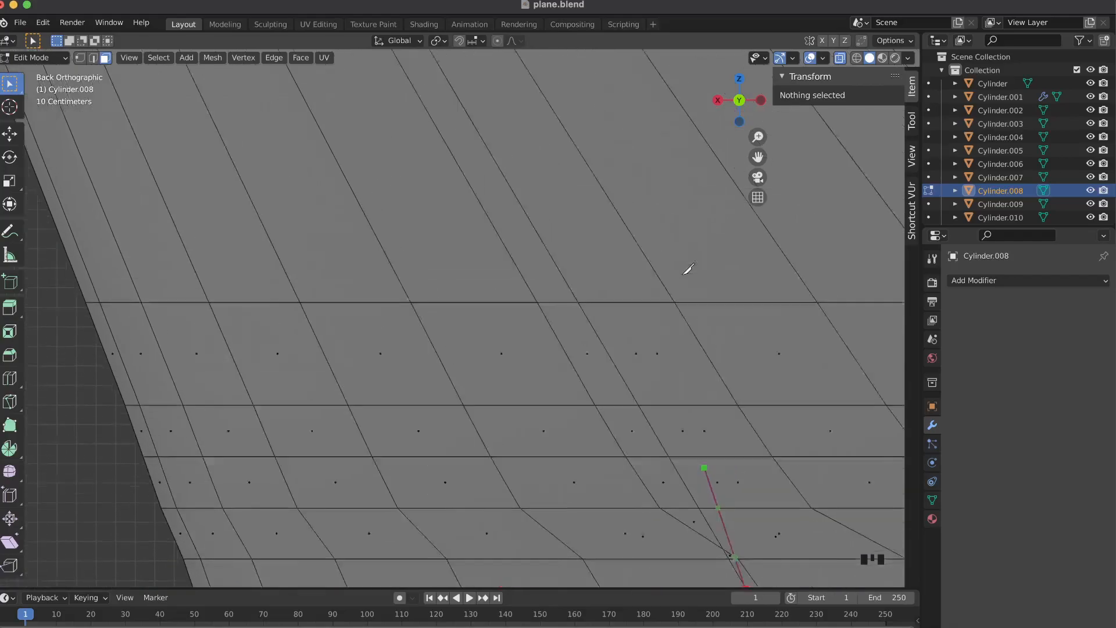
{"action": "scroll", "coordinate": [687, 269], "scroll_direction": "down", "scroll_amount": 3}
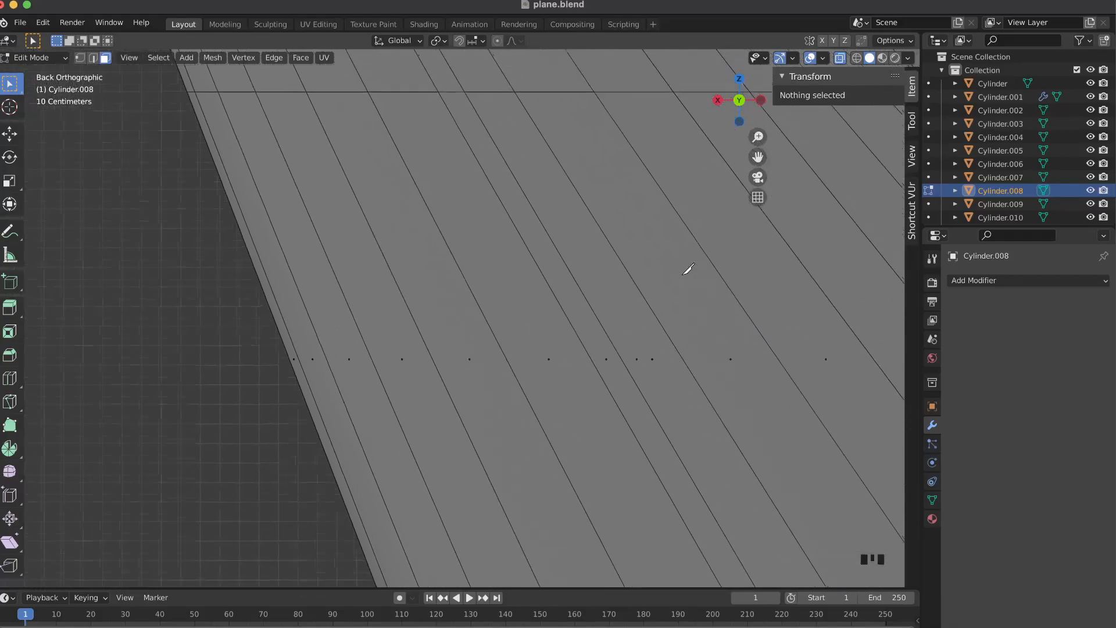
{"action": "scroll", "coordinate": [687, 269], "scroll_direction": "down", "scroll_amount": 5}
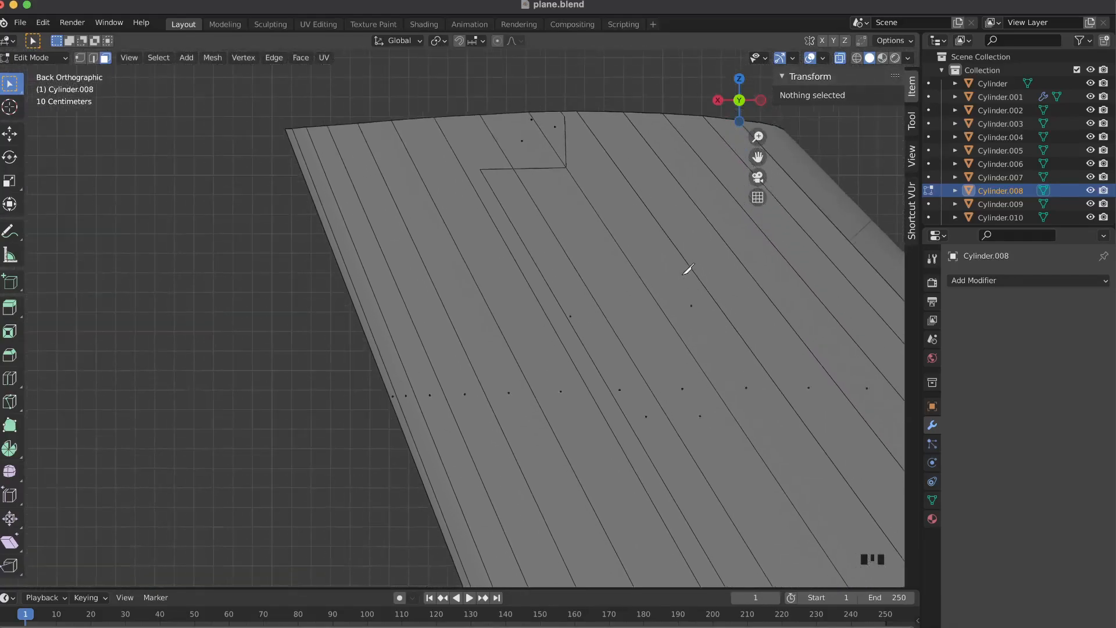
{"action": "left_click", "coordinate": [512, 247]}
{"action": "left_click", "coordinate": [598, 246]}
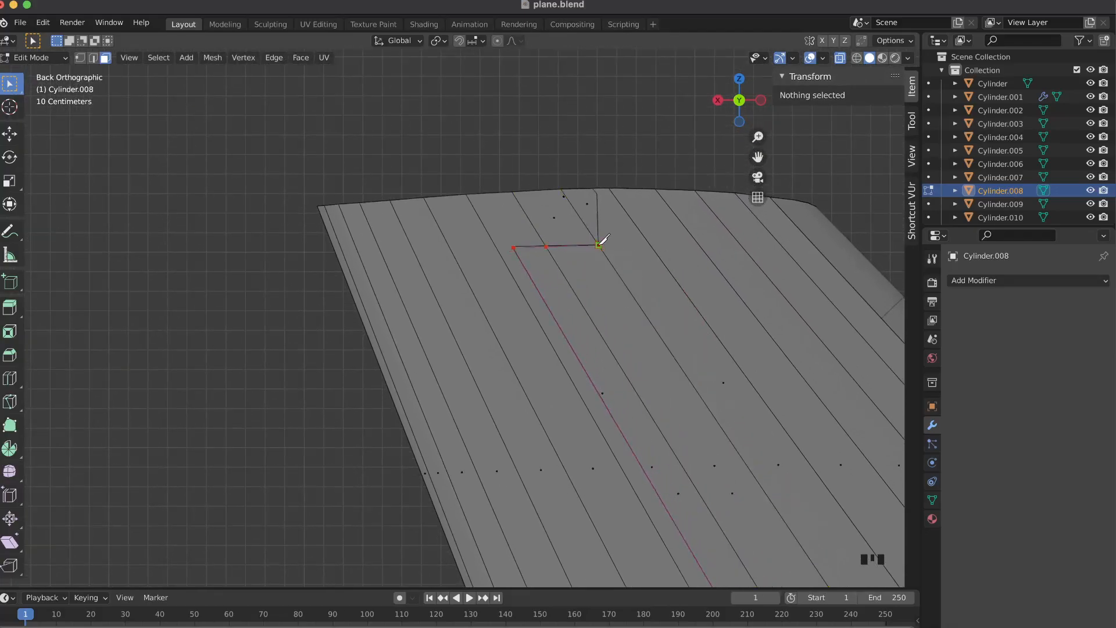
{"action": "left_click", "coordinate": [597, 196]}
{"action": "key", "text": "Return"}
- From the back view with X-ray on, select the notch faces at the top of the rudder
{"action": "middle_click_drag", "start_coordinate": [583, 175], "coordinate": [721, 116]}
{"action": "left_click", "coordinate": [840, 58]}
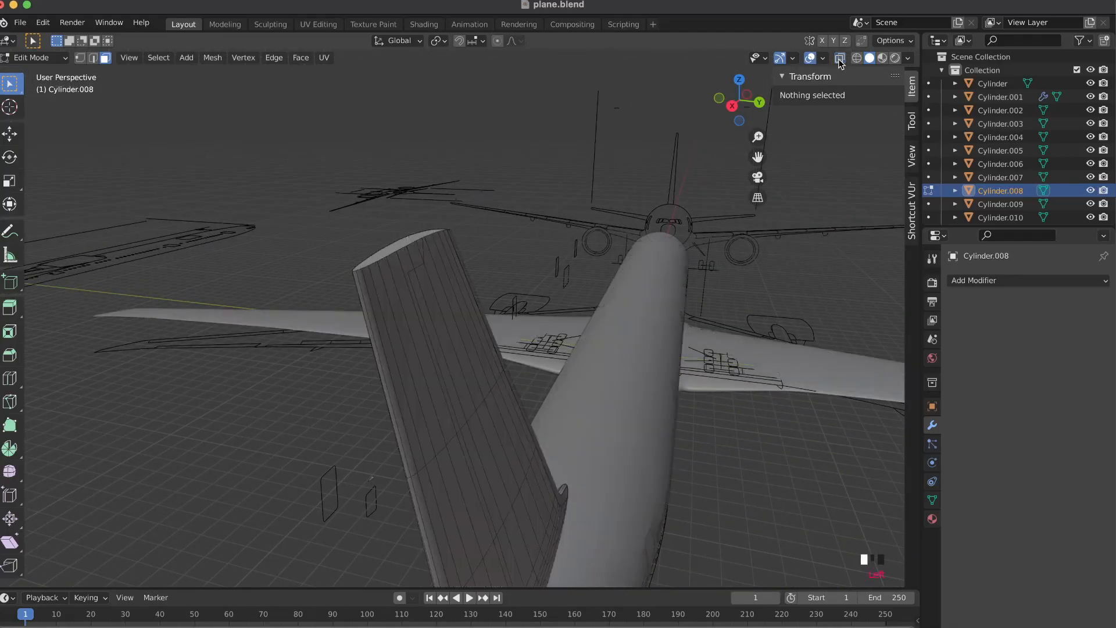
{"action": "left_click", "coordinate": [759, 102]}
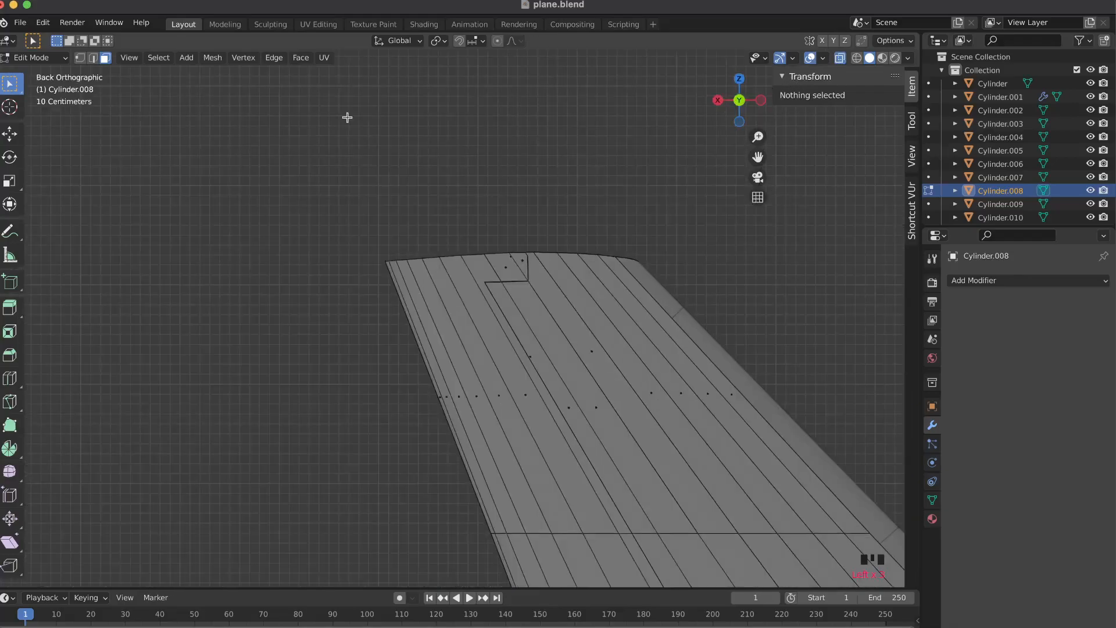
{"action": "key", "text": "c"}
{"action": "left_click", "coordinate": [436, 179]}
{"action": "key", "text": "Escape"}
{"action": "left_click", "coordinate": [499, 268]}
{"action": "key", "text": "c"}
{"action": "key", "text": "Escape"}
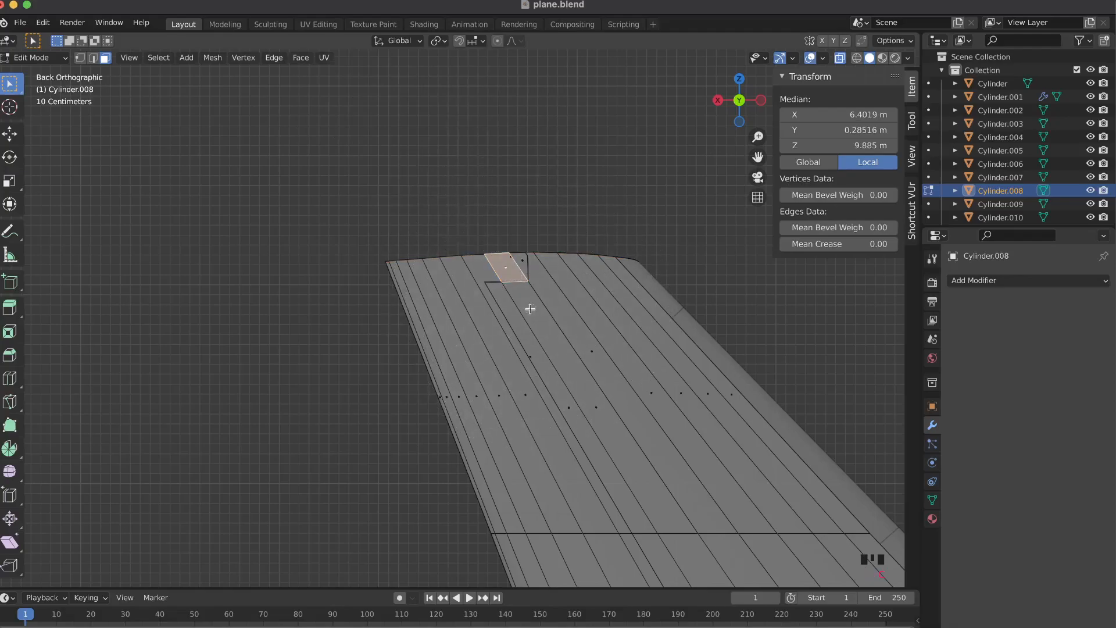
{"action": "left_click", "coordinate": [521, 285]}
{"action": "left_click", "coordinate": [516, 280]}
- Remove the fin's top cap face from the selection and return to the back orthographic view with X-ray on
{"action": "middle_click_drag", "start_coordinate": [516, 282], "coordinate": [822, 95]}
{"action": "left_click", "coordinate": [402, 200]}
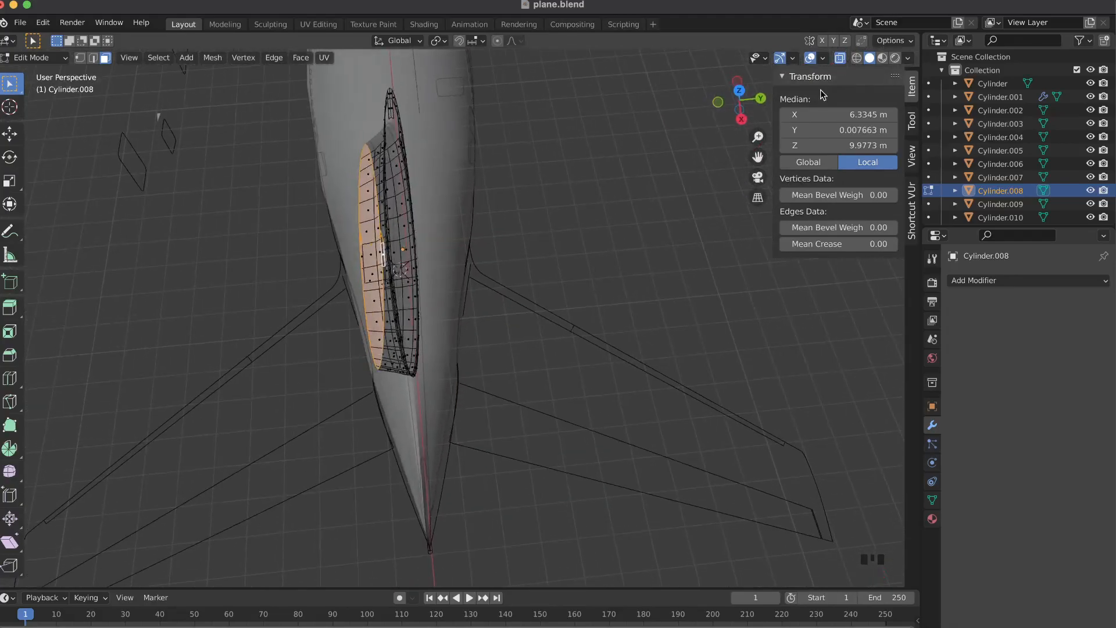
{"action": "left_click", "coordinate": [838, 61]}
{"action": "middle_click_drag", "start_coordinate": [610, 162], "coordinate": [356, 260]}
{"action": "left_click", "coordinate": [359, 262], "text": "shift"}
{"action": "left_click", "coordinate": [839, 59]}
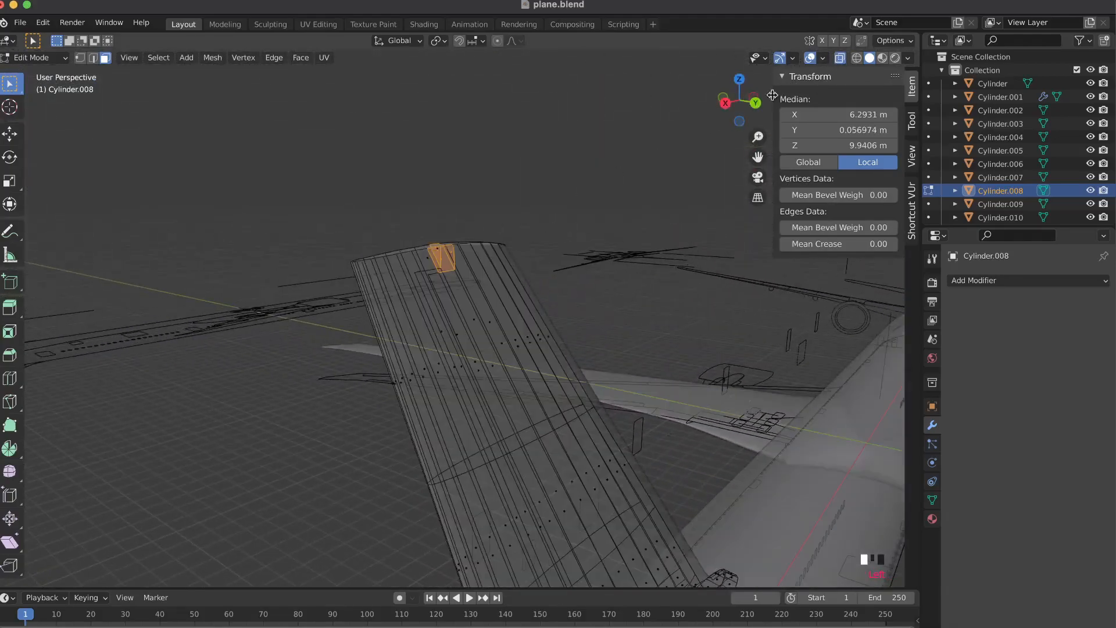
{"action": "left_click", "coordinate": [755, 103]}
- Add the rudder's remaining notch faces and its upper faces, down to the first cross edge, to the selection with Circle Select
{"action": "scroll", "coordinate": [598, 207], "scroll_direction": "up", "scroll_amount": 1}
{"action": "key", "text": "c"}
{"action": "left_click_drag", "start_coordinate": [533, 254], "coordinate": [531, 259]}
{"action": "middle_click", "coordinate": [531, 259]}
{"action": "left_click", "coordinate": [513, 270]}
{"action": "left_click", "coordinate": [542, 270]}
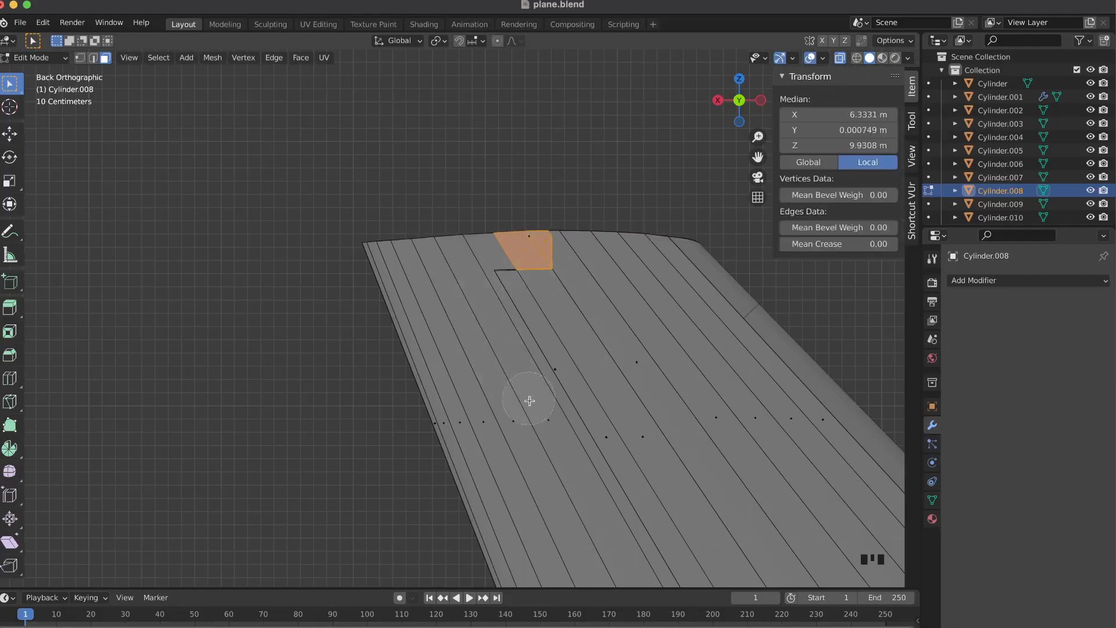
{"action": "mouse_move", "coordinate": [541, 418]}
{"action": "left_mouse_down"}
{"action": "mouse_move", "coordinate": [480, 416]}
{"action": "mouse_move", "coordinate": [508, 430]}
{"action": "mouse_move", "coordinate": [556, 379]}
{"action": "left_mouse_up"}
{"action": "scroll", "coordinate": [550, 394], "scroll_direction": "down", "scroll_amount": 5, "text": "shift"}
{"action": "scroll", "coordinate": [550, 394], "scroll_direction": "down", "scroll_amount": 2}
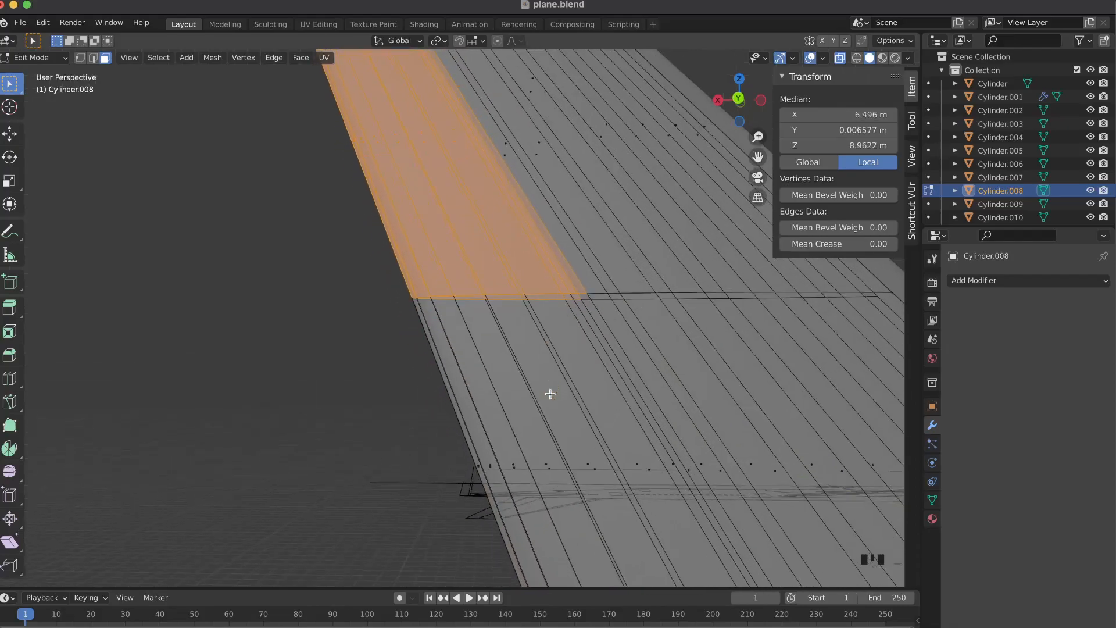
- Reveal the hidden blueprint objects in Object Mode and resume editing the main fin in the back orthographic view
{"action": "left_click_drag", "start_coordinate": [738, 100], "coordinate": [676, 158]}
{"action": "key", "text": "ctrl+h"}
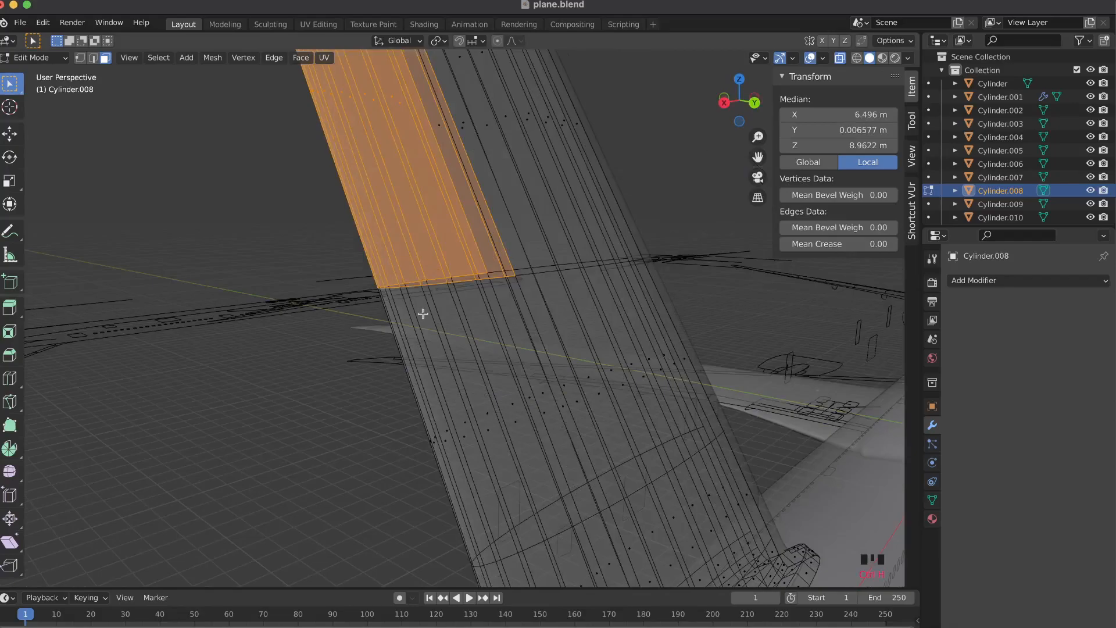
{"action": "key", "text": "Tab"}
{"action": "key", "text": "alt+h"}
{"action": "left_click", "coordinate": [755, 105]}
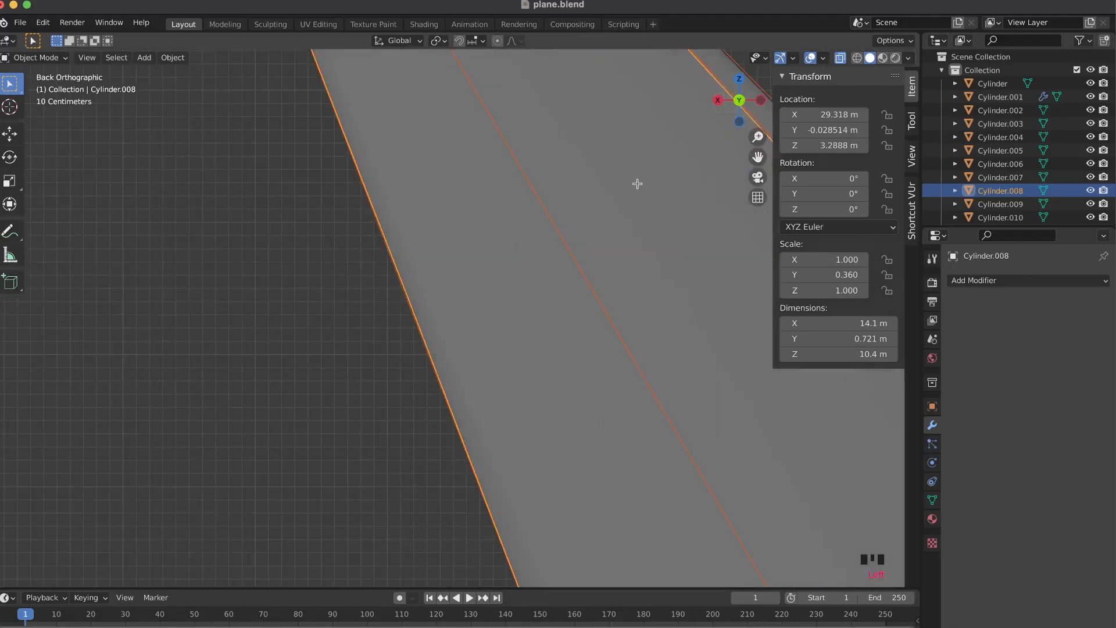
{"action": "key", "text": "Tab"}
- Extend the circle selection over the rudder's middle faces, stopping above the closely spaced bottom rows
{"action": "scroll", "coordinate": [637, 184], "scroll_direction": "down", "scroll_amount": 5}
{"action": "scroll", "coordinate": [591, 354], "scroll_direction": "down", "scroll_amount": 5, "text": "shift"}
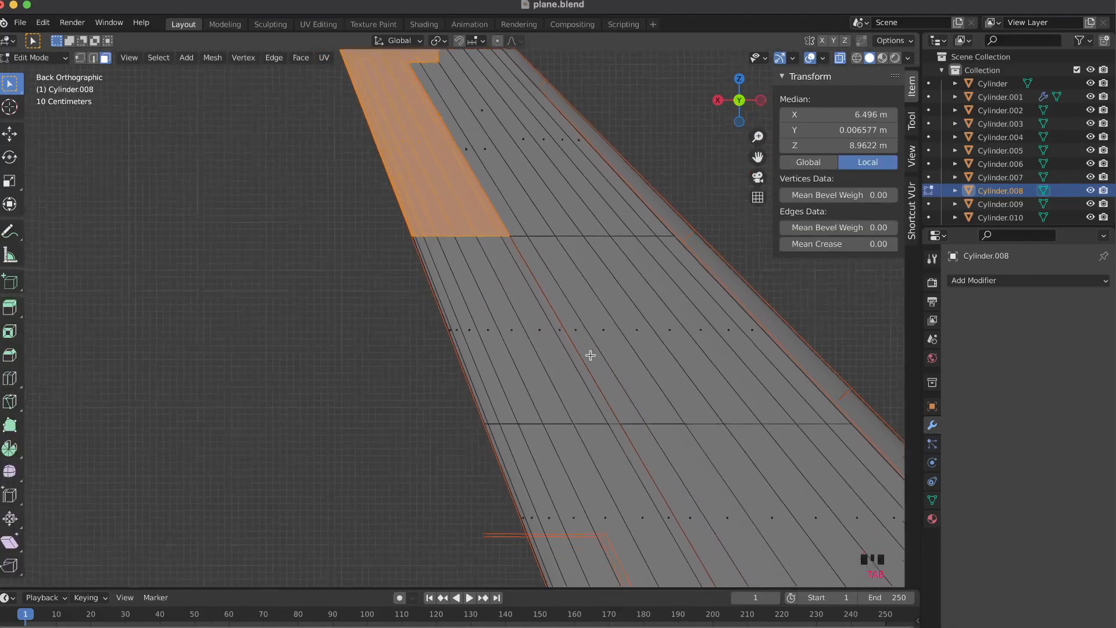
{"action": "key", "text": "c"}
{"action": "mouse_move", "coordinate": [474, 245]}
{"action": "left_mouse_down"}
{"action": "mouse_move", "coordinate": [481, 316]}
{"action": "mouse_move", "coordinate": [546, 411]}
{"action": "mouse_move", "coordinate": [575, 422]}
{"action": "left_mouse_up"}
{"action": "right_click", "coordinate": [575, 423]}
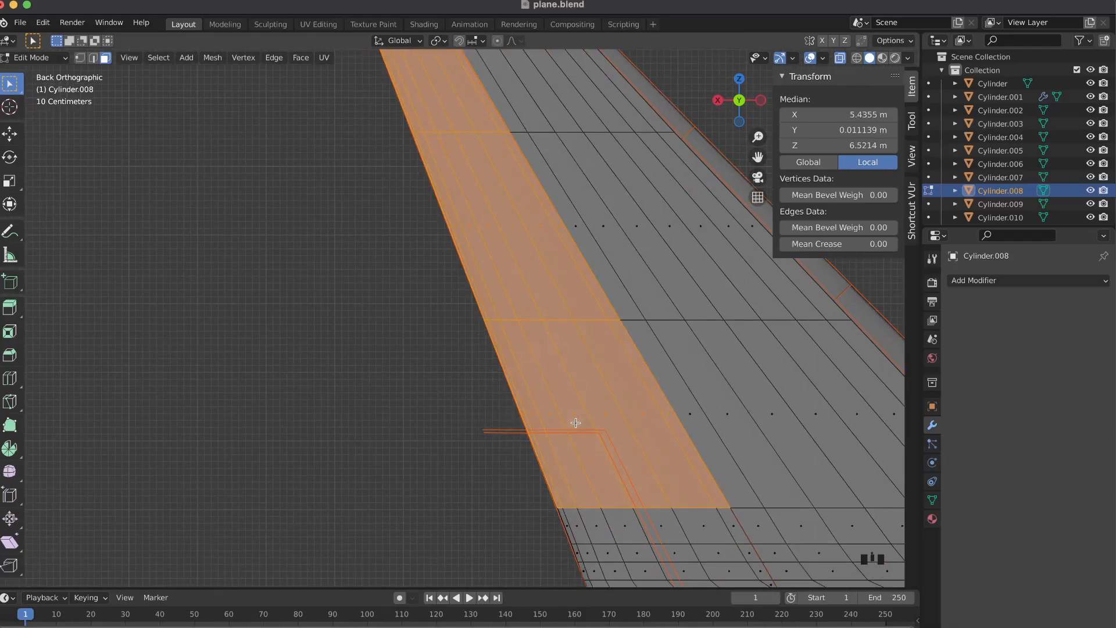
- Extend the circle selection over the closely spaced bottom rows and the corner faces at the rudder's lower front edge
{"action": "scroll", "coordinate": [578, 418], "scroll_direction": "down", "scroll_amount": 6, "text": "shift"}
{"action": "key", "text": "c"}
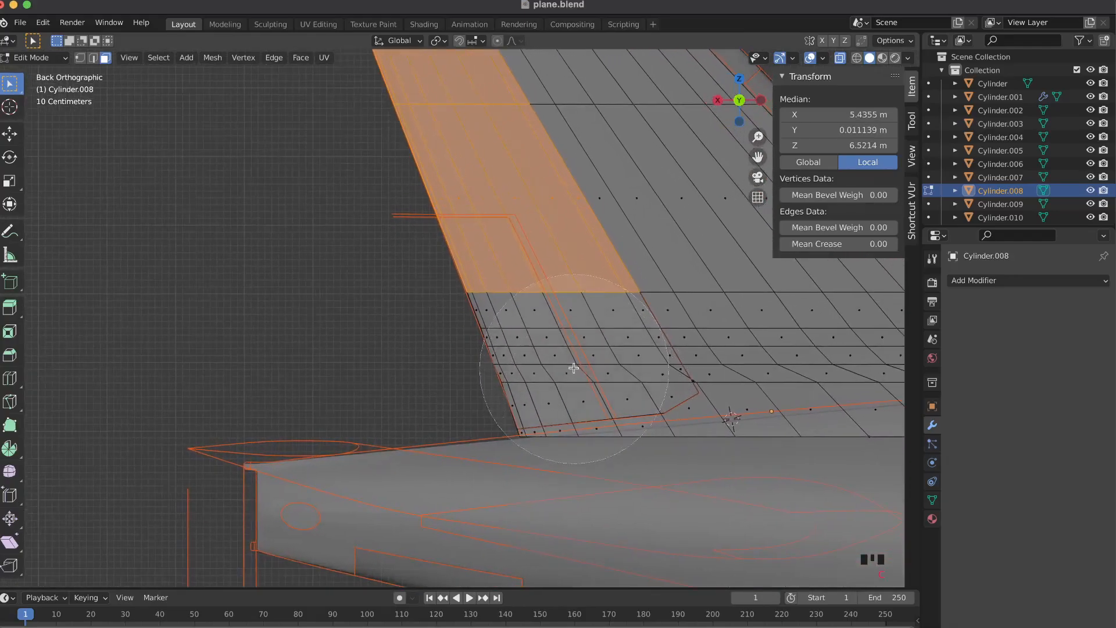
{"action": "mouse_move", "coordinate": [546, 371]}
{"action": "left_mouse_down"}
{"action": "mouse_move", "coordinate": [535, 324]}
{"action": "mouse_move", "coordinate": [578, 331]}
{"action": "mouse_move", "coordinate": [718, 300]}
{"action": "left_mouse_up"}
{"action": "mouse_move", "coordinate": [730, 291]}
{"action": "middle_mouse_down"}
{"action": "mouse_move", "coordinate": [640, 518]}
{"action": "mouse_move", "coordinate": [553, 494]}
{"action": "mouse_move", "coordinate": [657, 449]}
{"action": "mouse_move", "coordinate": [665, 415]}
{"action": "middle_mouse_up"}
{"action": "key", "text": "Escape"}
{"action": "left_click", "coordinate": [730, 105]}
{"action": "key", "text": "c"}
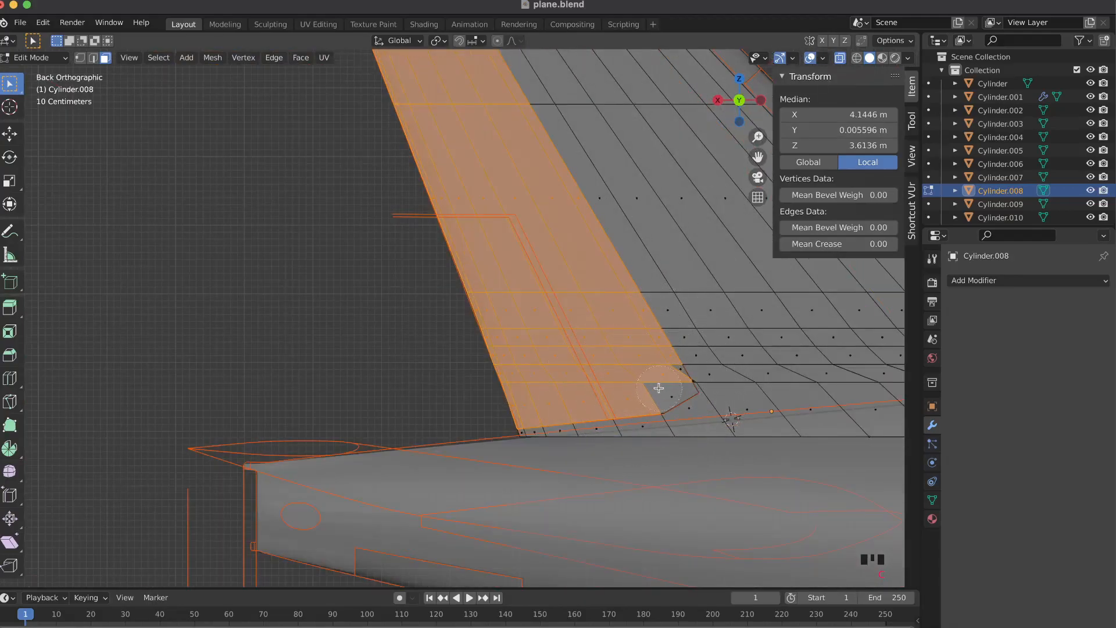
{"action": "left_click_drag", "start_coordinate": [662, 386], "coordinate": [662, 377]}
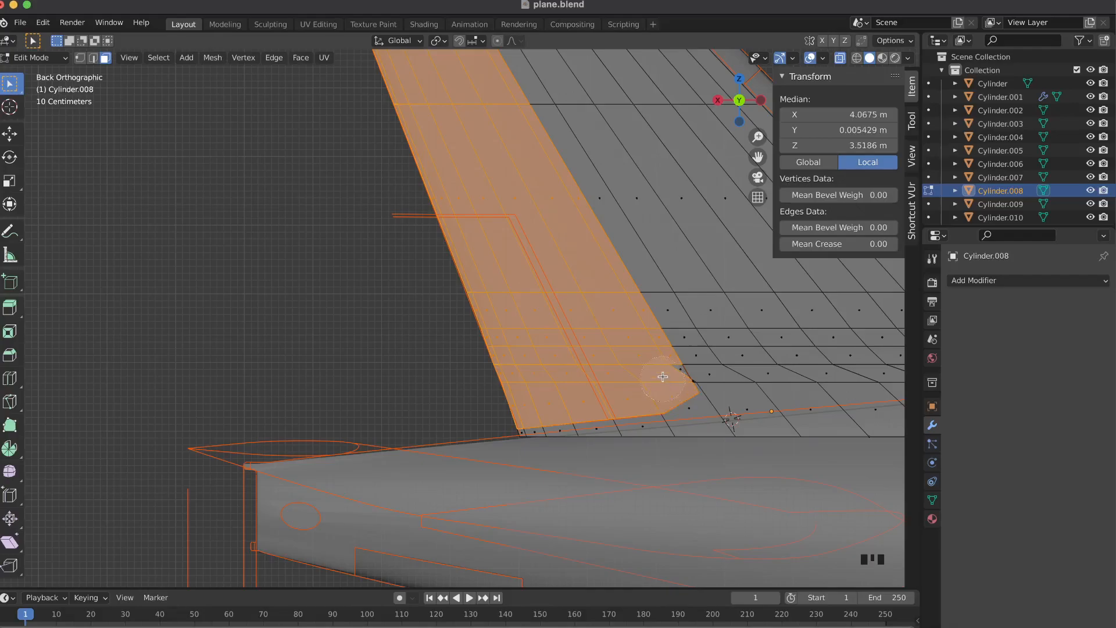
- Separate the selected rudder faces into their own object, return to Object Mode and turn X-ray off
{"action": "scroll", "coordinate": [675, 331], "scroll_direction": "down", "scroll_amount": 3}
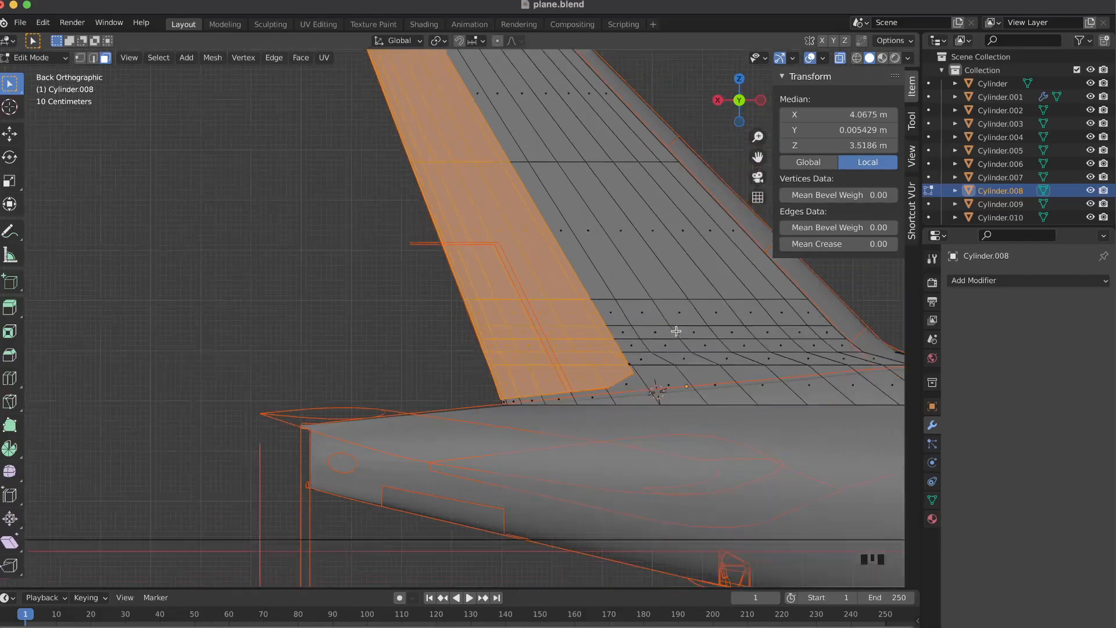
{"action": "middle_click_drag", "start_coordinate": [570, 364], "coordinate": [350, 369]}
{"action": "right_click", "coordinate": [305, 378]}
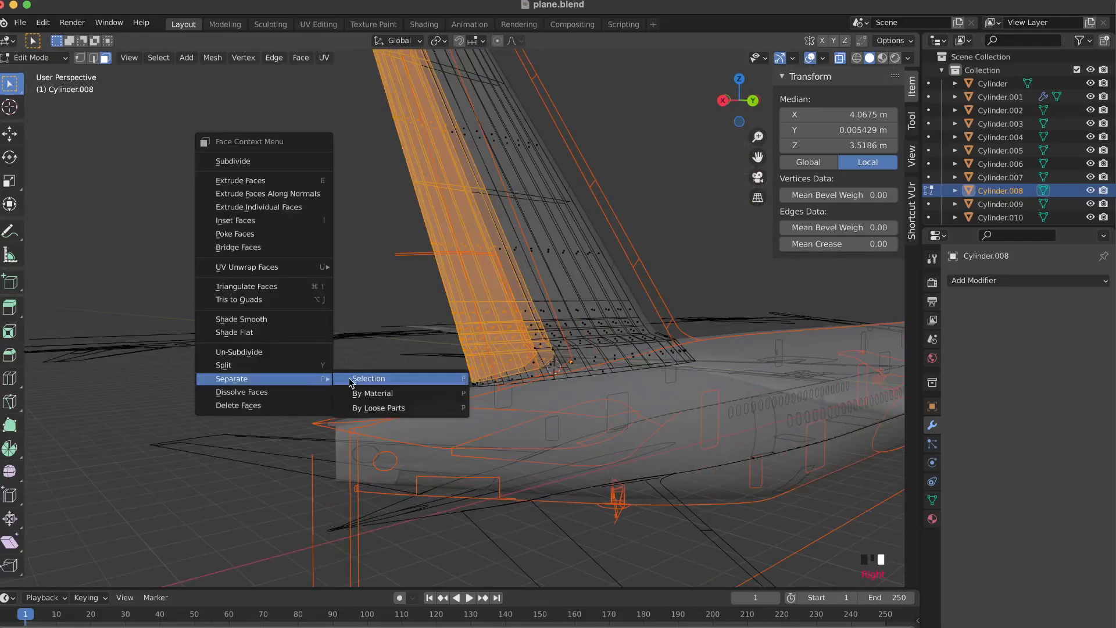
{"action": "left_click", "coordinate": [375, 379]}
{"action": "key", "text": "Tab"}
{"action": "left_click", "coordinate": [840, 58]}
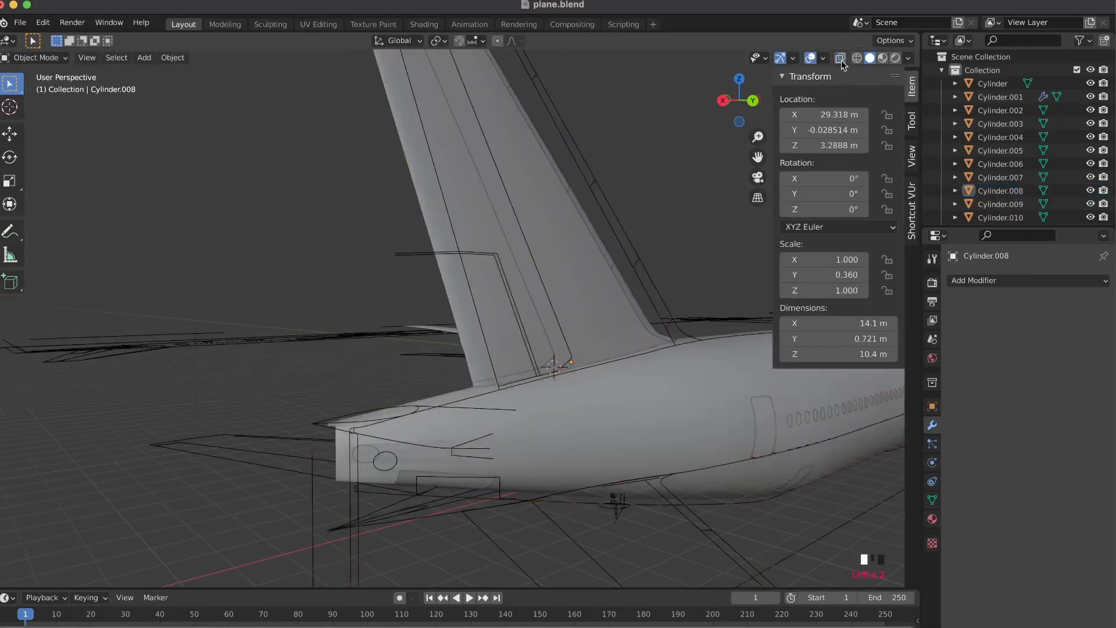
- Check the main fin's remaining mesh, then show the tail in the front orthographic view with X-ray on
{"action": "scroll", "coordinate": [675, 124], "scroll_direction": "left", "scroll_amount": 10}
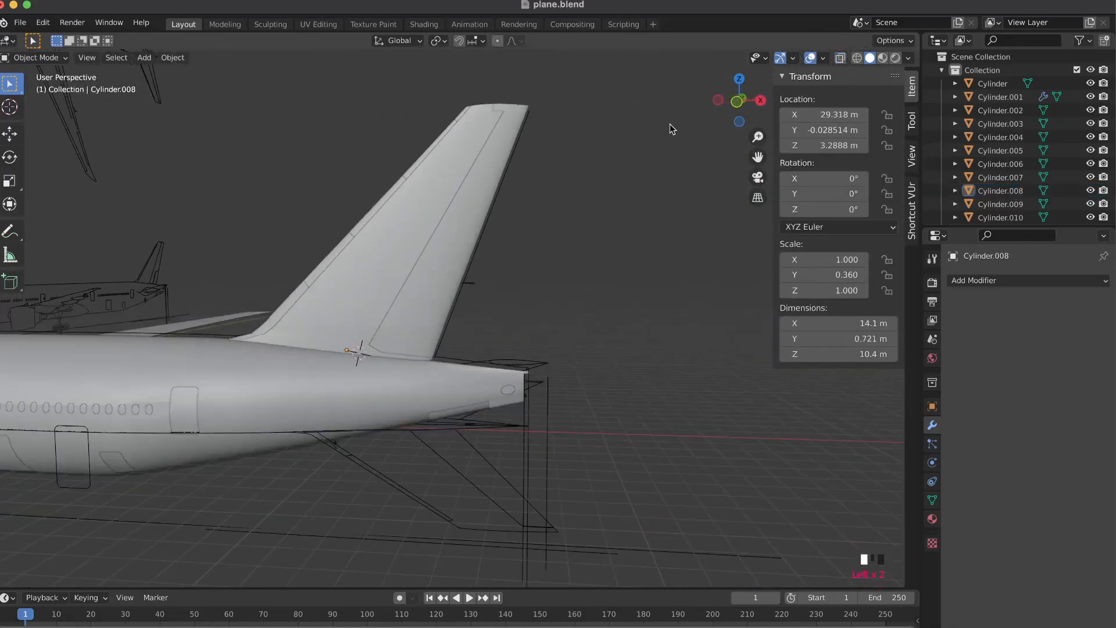
{"action": "left_click", "coordinate": [366, 299]}
{"action": "key", "text": "Tab"}
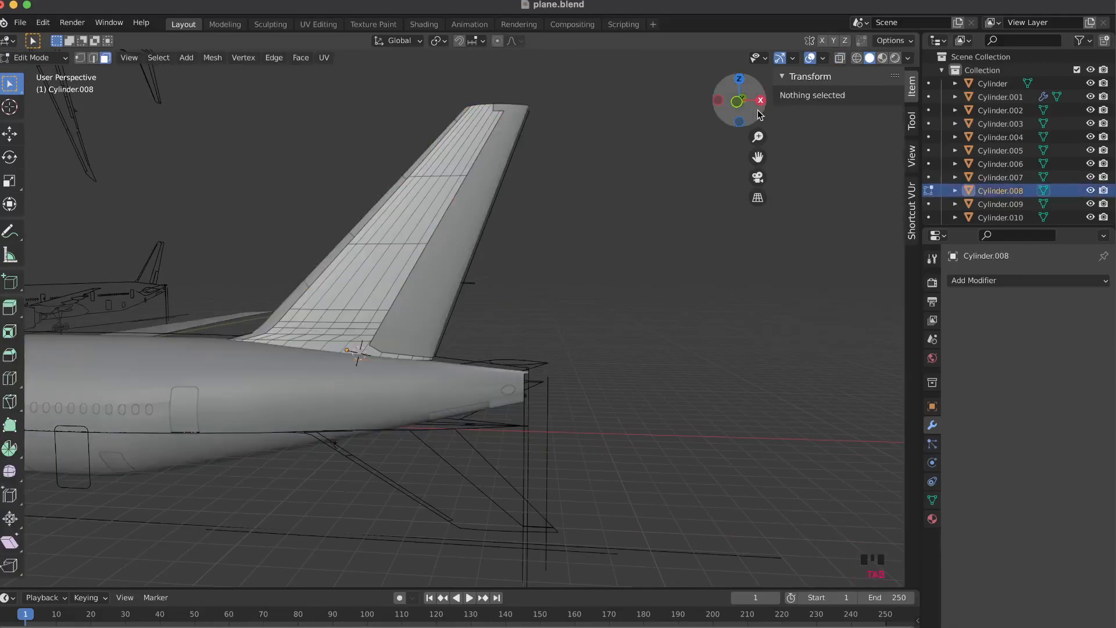
{"action": "key", "text": "Tab"}
{"action": "left_click", "coordinate": [736, 102]}
{"action": "left_click", "coordinate": [841, 58]}
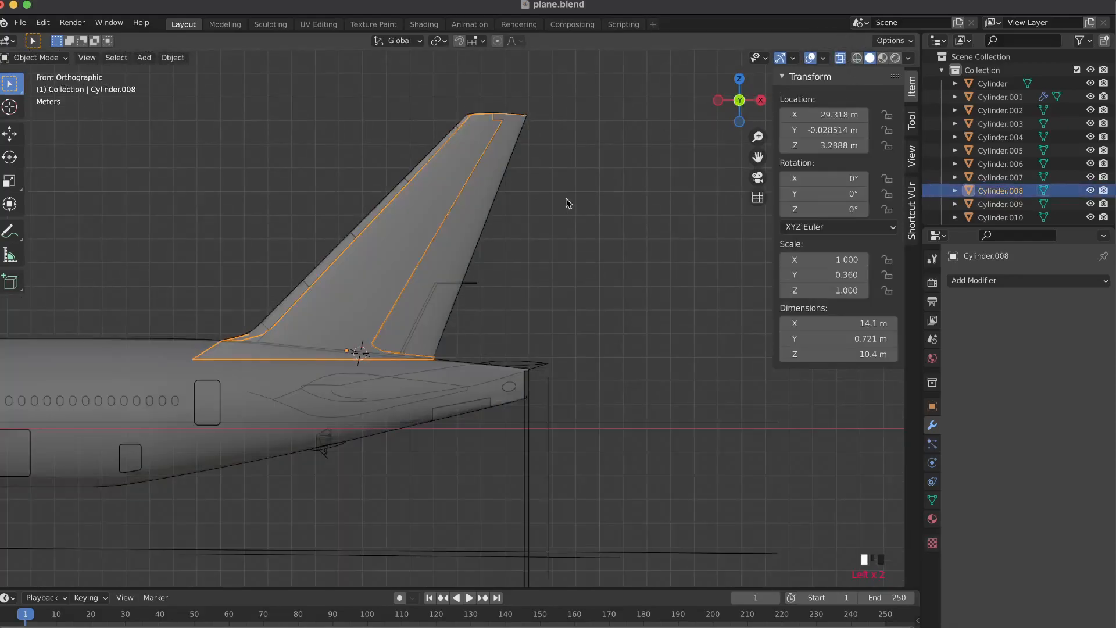
- Select the separated rudder and examine its lower mesh against the blueprint's small tab outline
{"action": "scroll", "coordinate": [566, 199], "scroll_direction": "up", "scroll_amount": 4}
{"action": "key", "text": "Tab"}
{"action": "key", "text": "Tab"}
{"action": "left_click", "coordinate": [397, 310]}
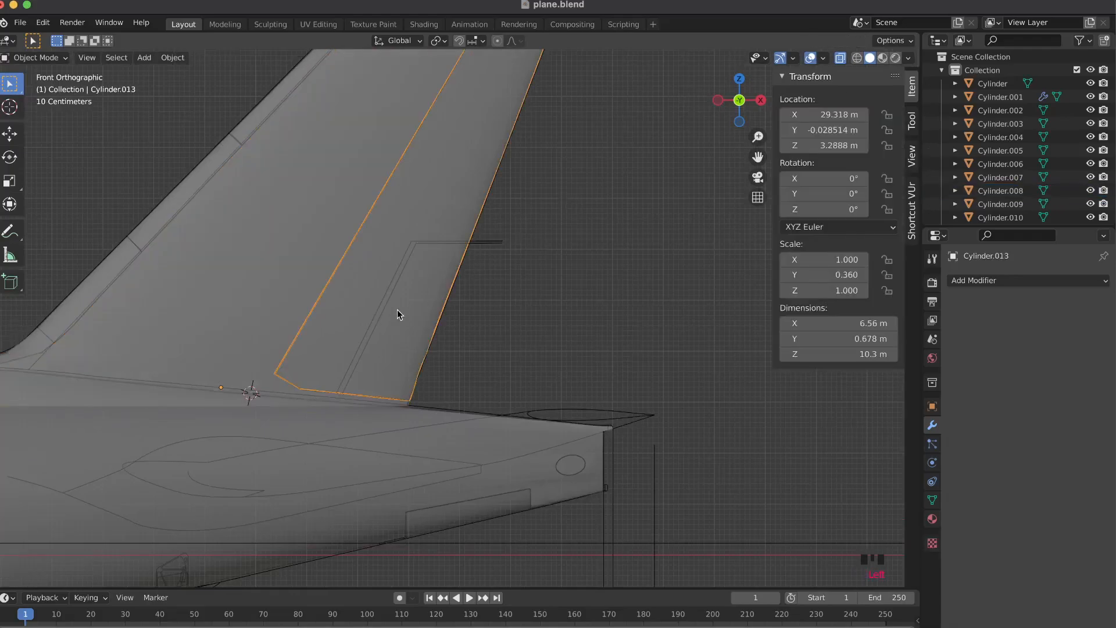
{"action": "key", "text": "Tab"}
{"action": "key", "text": "Tab"}
{"action": "scroll", "coordinate": [423, 243], "scroll_direction": "left", "scroll_amount": 5}
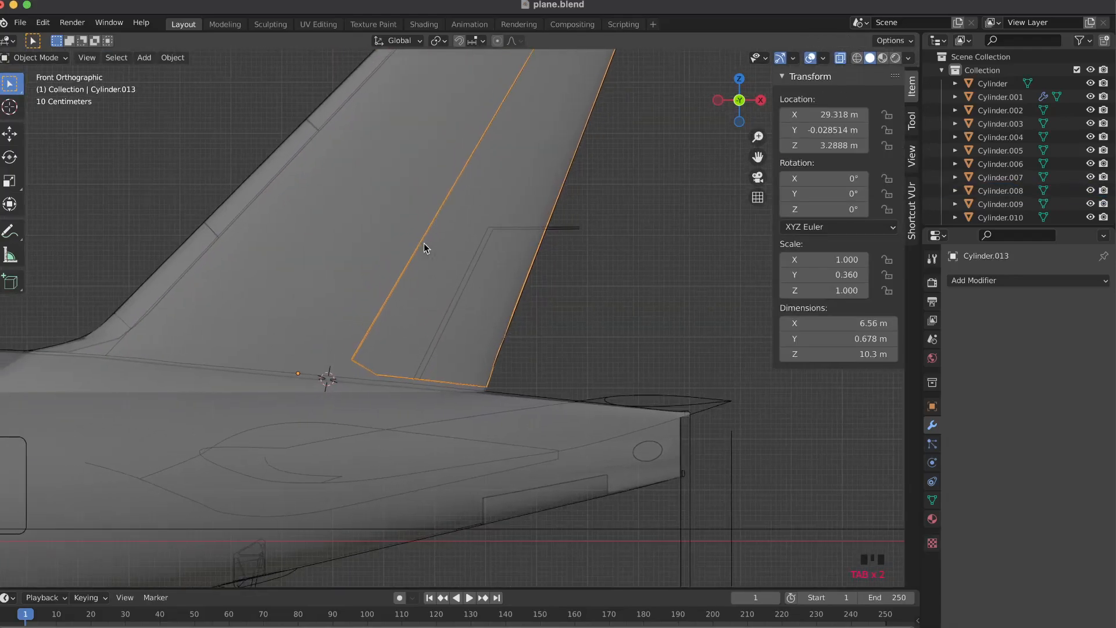
{"action": "key", "text": "Tab"}
{"action": "scroll", "coordinate": [424, 244], "scroll_direction": "up", "scroll_amount": 6}
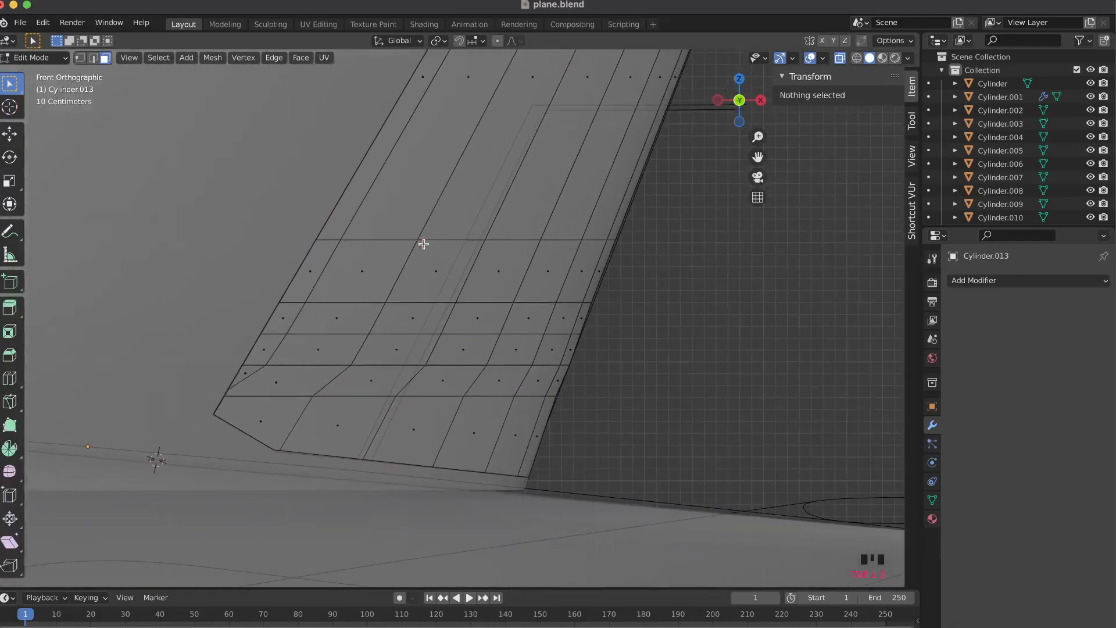
{"action": "scroll", "coordinate": [424, 244], "scroll_direction": "down", "scroll_amount": 6}
{"action": "key", "text": "Tab"}
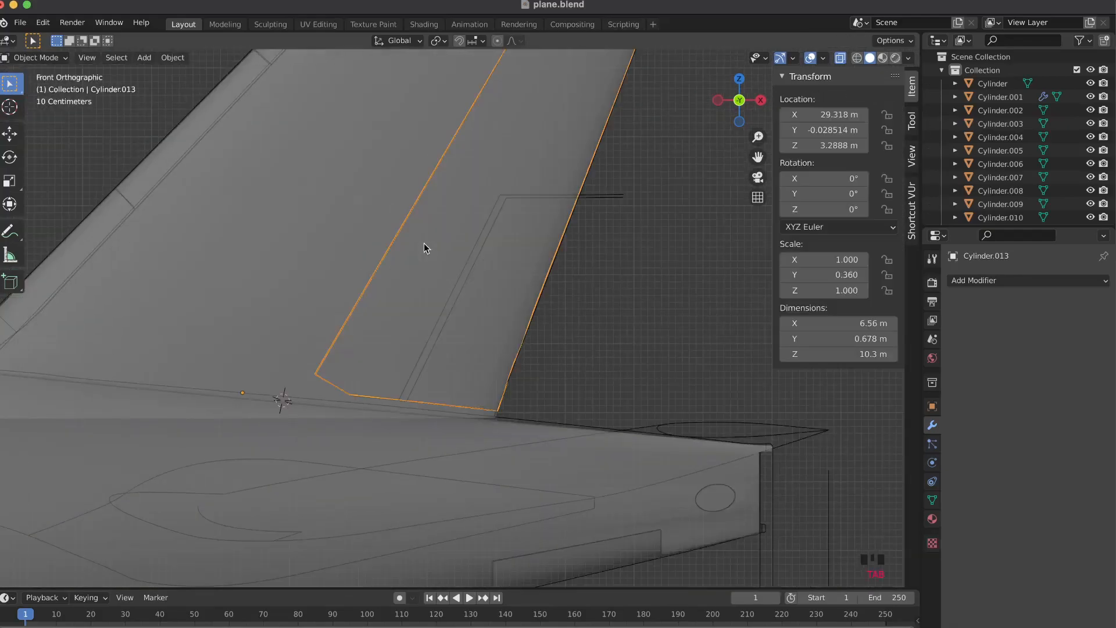
- Examine the blueprint curves around the tail from several angles, selecting individual outlines and the rudder
{"action": "scroll", "coordinate": [609, 280], "scroll_direction": "left", "scroll_amount": 8}
{"action": "scroll", "coordinate": [609, 281], "scroll_direction": "down", "scroll_amount": 5}
{"action": "left_click", "coordinate": [609, 281]}
{"action": "left_click_drag", "start_coordinate": [718, 504], "coordinate": [650, 430]}
{"action": "left_click", "coordinate": [651, 430]}
{"action": "scroll", "coordinate": [651, 430], "scroll_direction": "left", "scroll_amount": 8}
{"action": "left_click", "coordinate": [647, 425]}
{"action": "scroll", "coordinate": [642, 294], "scroll_direction": "left", "scroll_amount": 10}
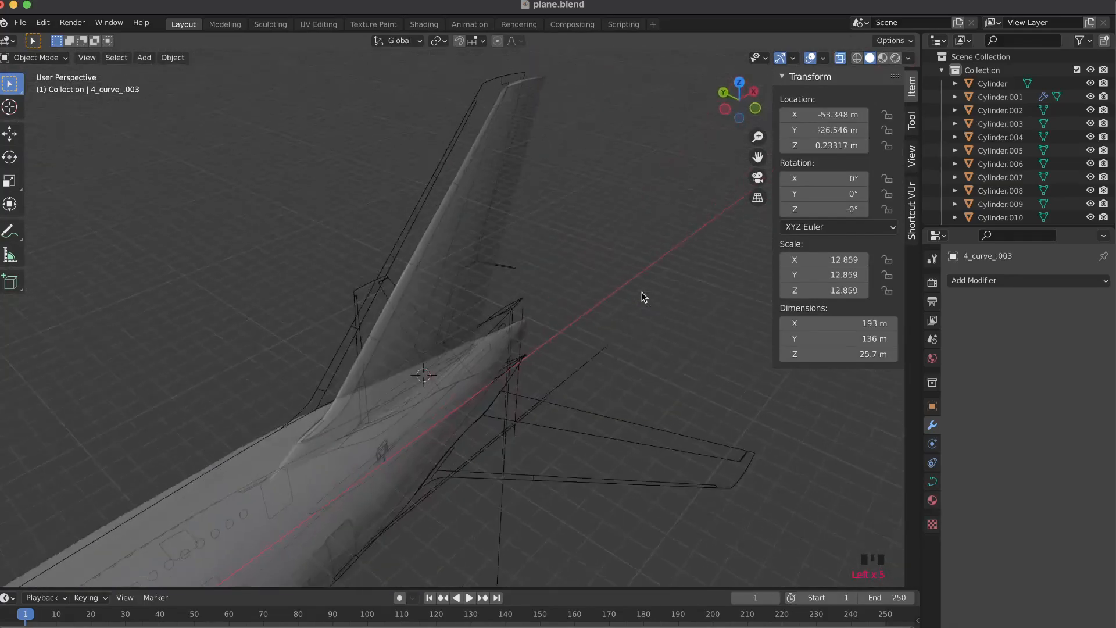
{"action": "left_click", "coordinate": [418, 222]}
{"action": "left_click", "coordinate": [521, 180]}
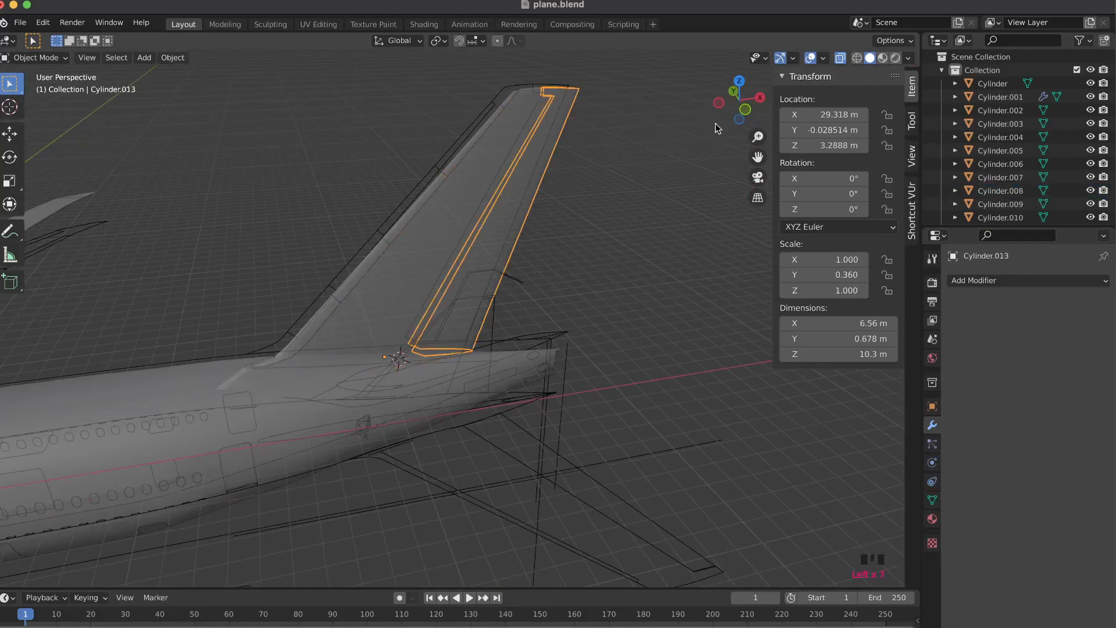
{"action": "left_click", "coordinate": [642, 522]}
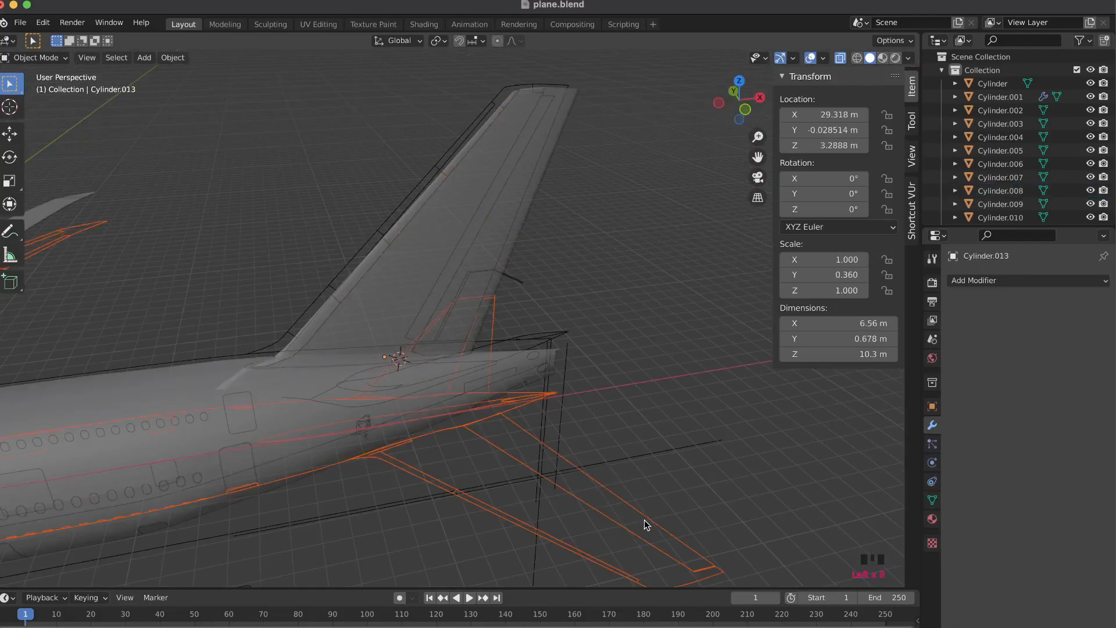
- Edit the rudder in the front orthographic view and knife the tab's inner outline from the lower edge around its corner to the trailing edge
{"action": "left_click", "coordinate": [745, 109]}
{"action": "left_click", "coordinate": [475, 215]}
{"action": "left_click", "coordinate": [504, 222]}
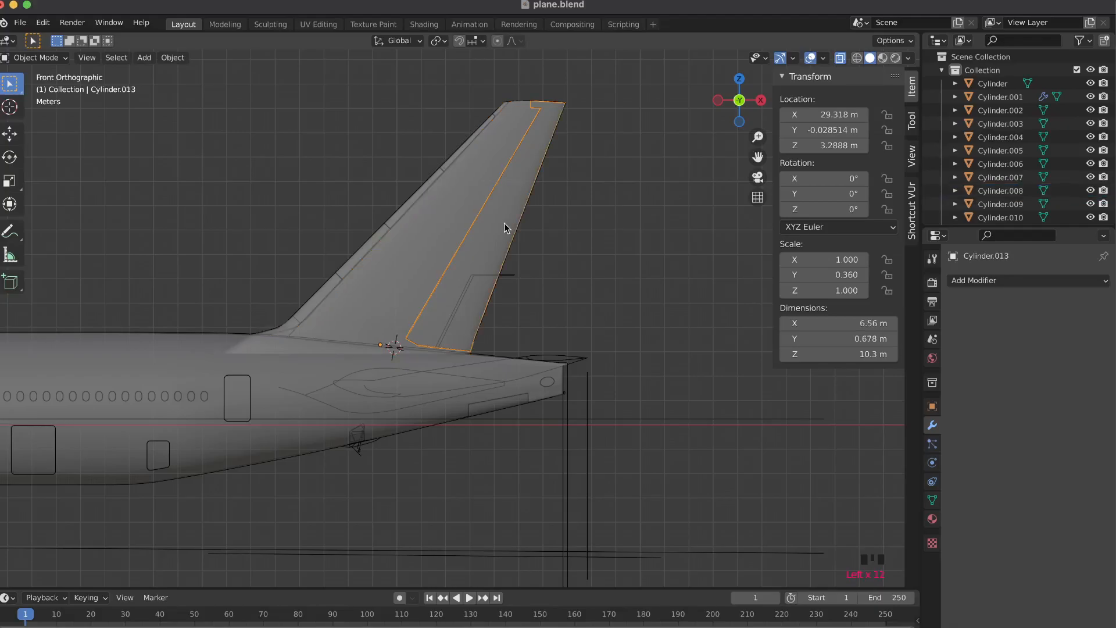
{"action": "key", "text": "Tab"}
{"action": "scroll", "coordinate": [462, 188], "scroll_direction": "up", "scroll_amount": 8}
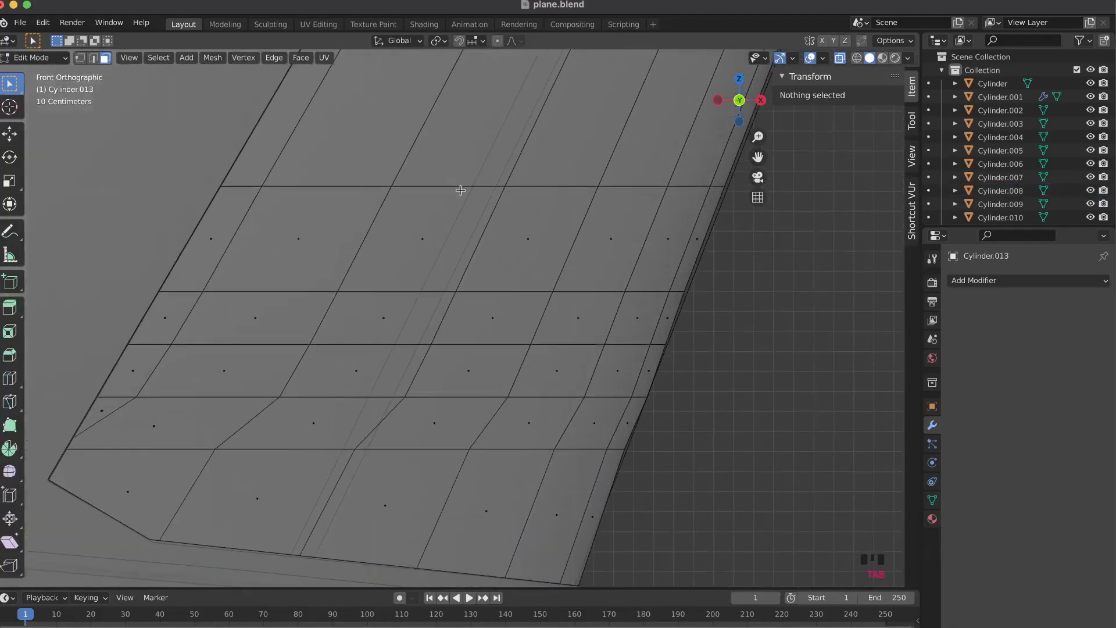
{"action": "scroll", "coordinate": [546, 252], "scroll_direction": "down", "scroll_amount": 1, "text": "shift"}
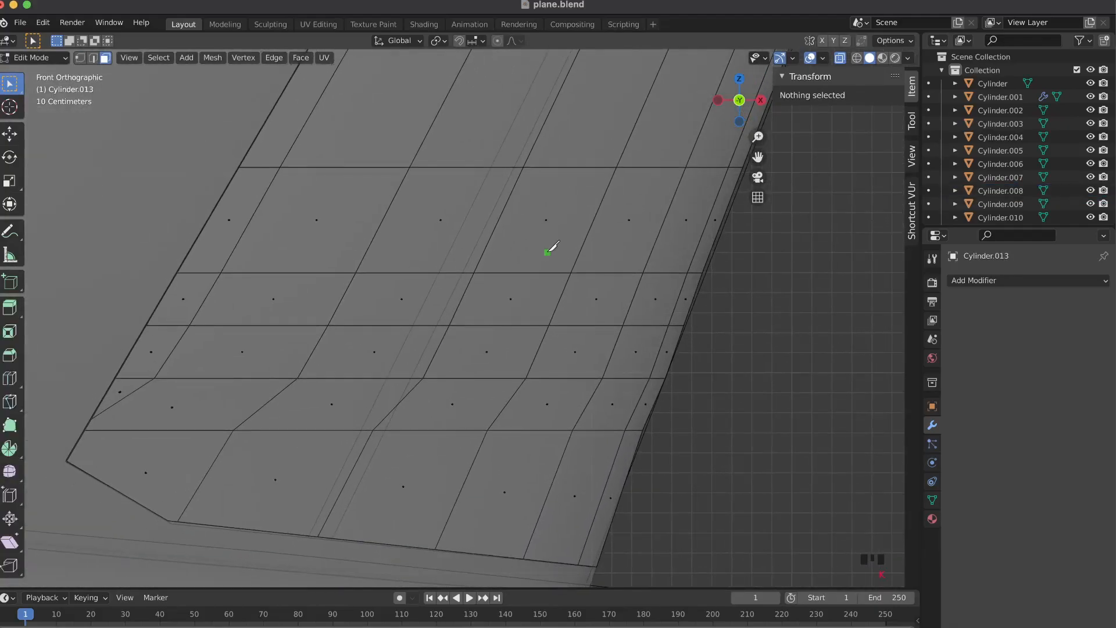
{"action": "left_click", "coordinate": [333, 535]}
{"action": "scroll", "coordinate": [431, 364], "scroll_direction": "up", "scroll_amount": 4}
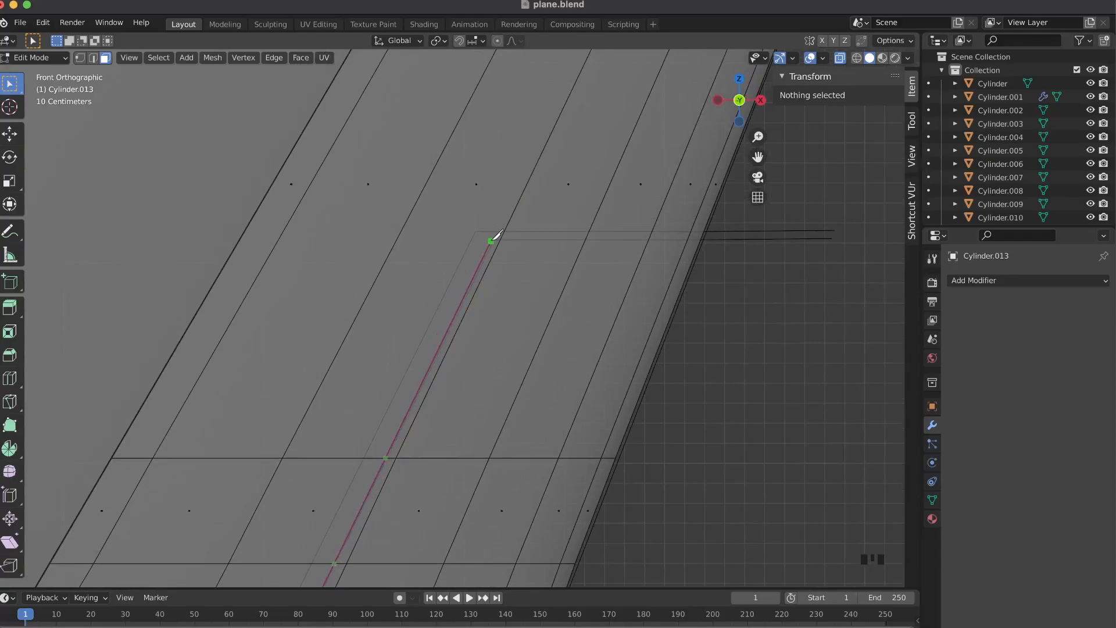
{"action": "left_click", "coordinate": [491, 239]}
{"action": "key", "text": "Return"}
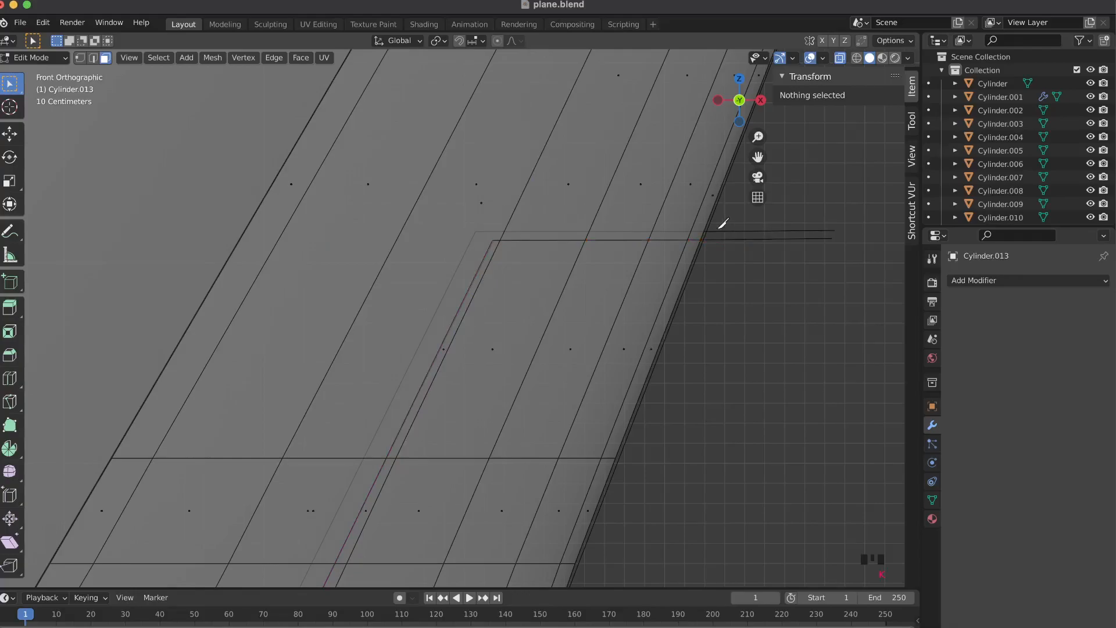
- Knife the tab's outer outline from the rudder's trailing edge to the upper corner and down to the lower edge
{"action": "left_click", "coordinate": [703, 232]}
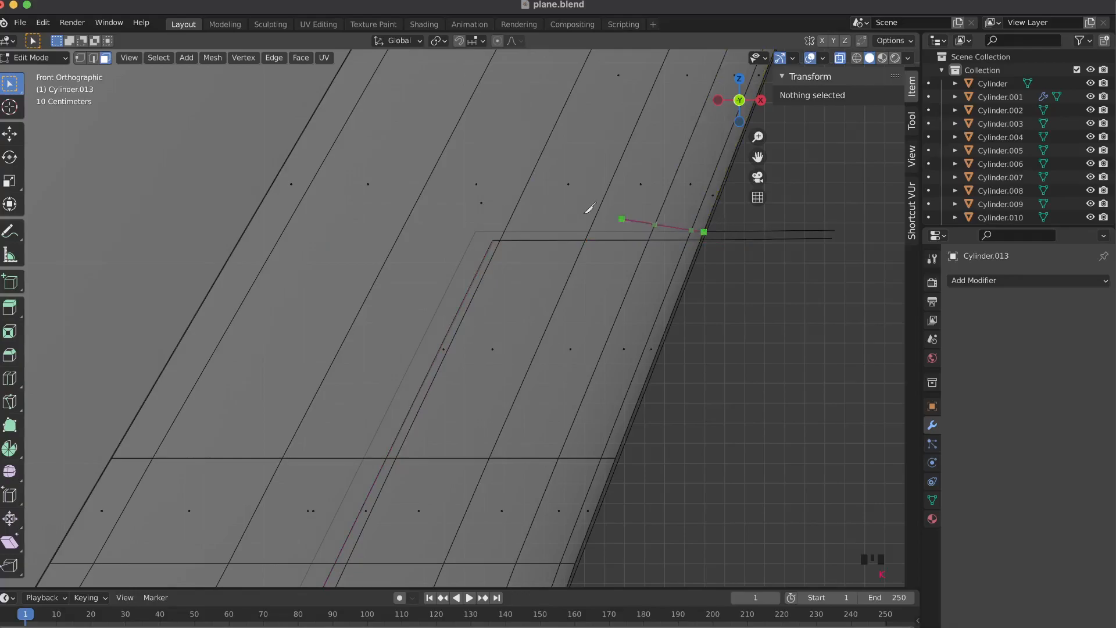
{"action": "left_click", "coordinate": [477, 232]}
{"action": "scroll", "coordinate": [482, 230], "scroll_direction": "down", "scroll_amount": 10, "text": "shift"}
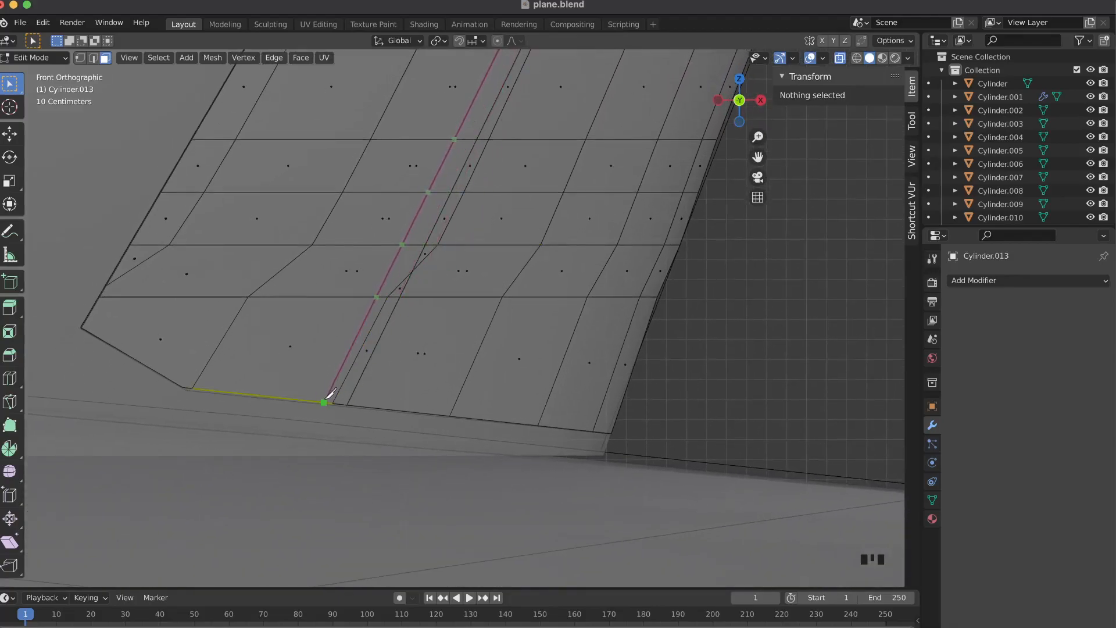
{"action": "left_click", "coordinate": [324, 401]}
{"action": "key", "text": "Return"}
- Turn to the rudder's other side and open its mesh for editing in the back orthographic view
{"action": "key", "text": "Tab"}
{"action": "scroll", "coordinate": [648, 162], "scroll_direction": "right", "scroll_amount": 10}
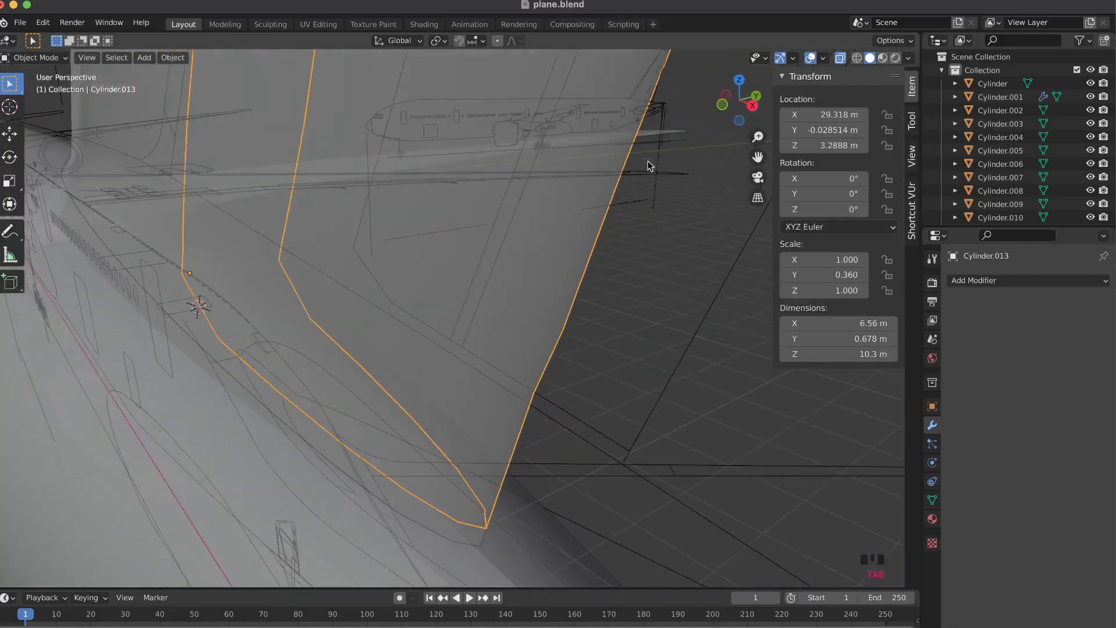
{"action": "scroll", "coordinate": [648, 162], "scroll_direction": "down", "scroll_amount": 2}
{"action": "left_click", "coordinate": [610, 341]}
{"action": "left_click", "coordinate": [515, 341]}
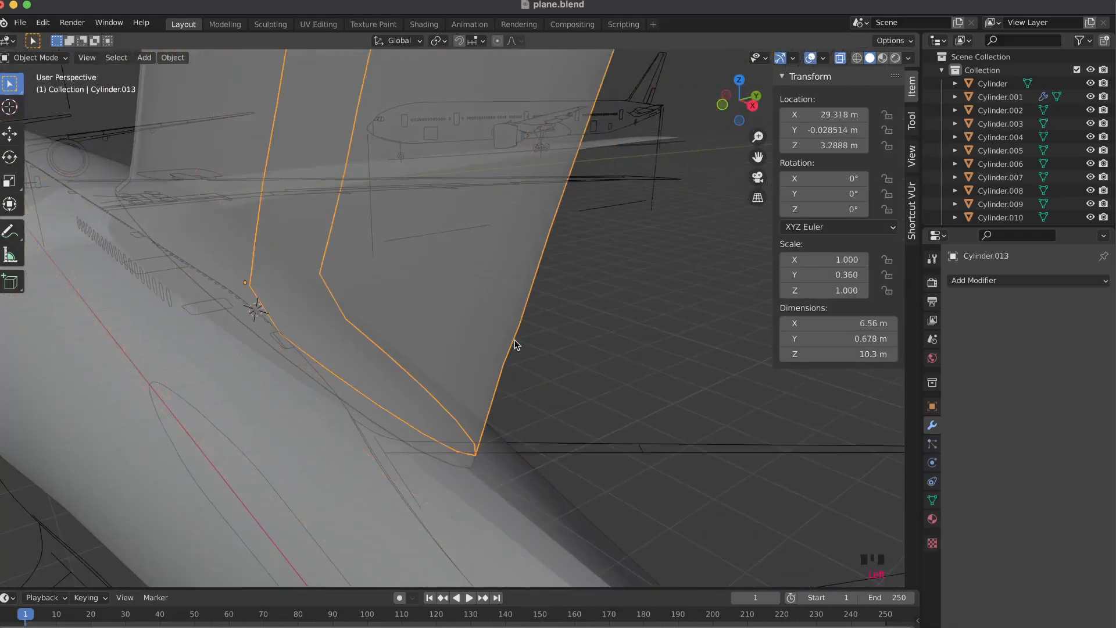
{"action": "scroll", "coordinate": [514, 341], "scroll_direction": "right", "scroll_amount": 10}
{"action": "key", "text": "Tab"}
{"action": "left_click", "coordinate": [757, 102]}
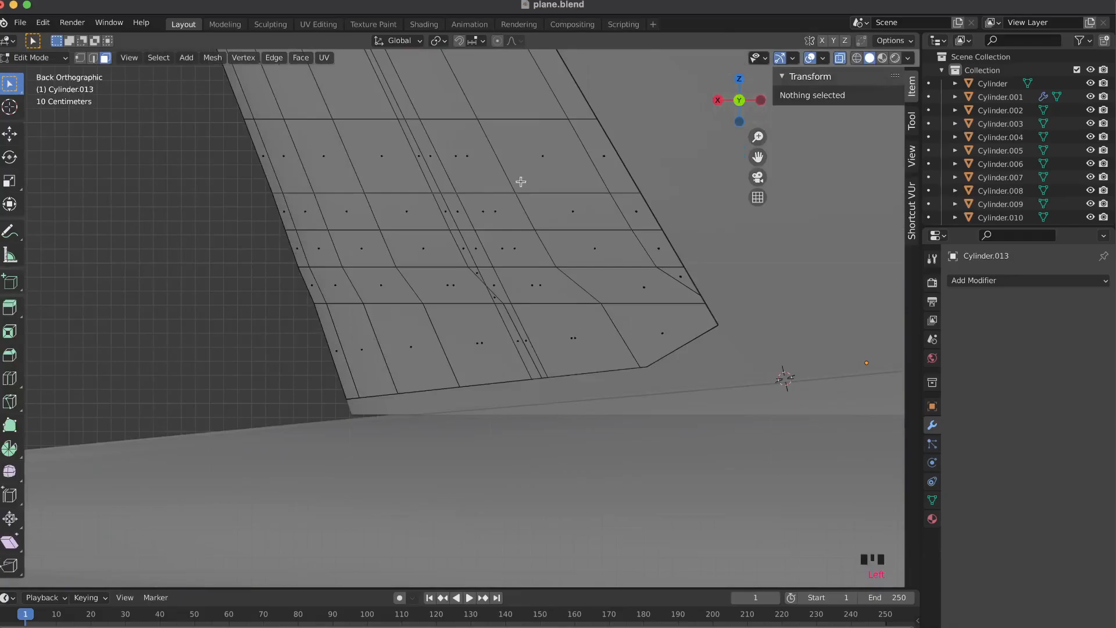
- Draw annotation marks with the Annotate tool beside the tab cut lines near the rudder's lower edge
{"action": "scroll", "coordinate": [521, 181], "scroll_direction": "up", "scroll_amount": 3}
{"action": "scroll", "coordinate": [521, 181], "scroll_direction": "up", "scroll_amount": 5, "text": "shift"}
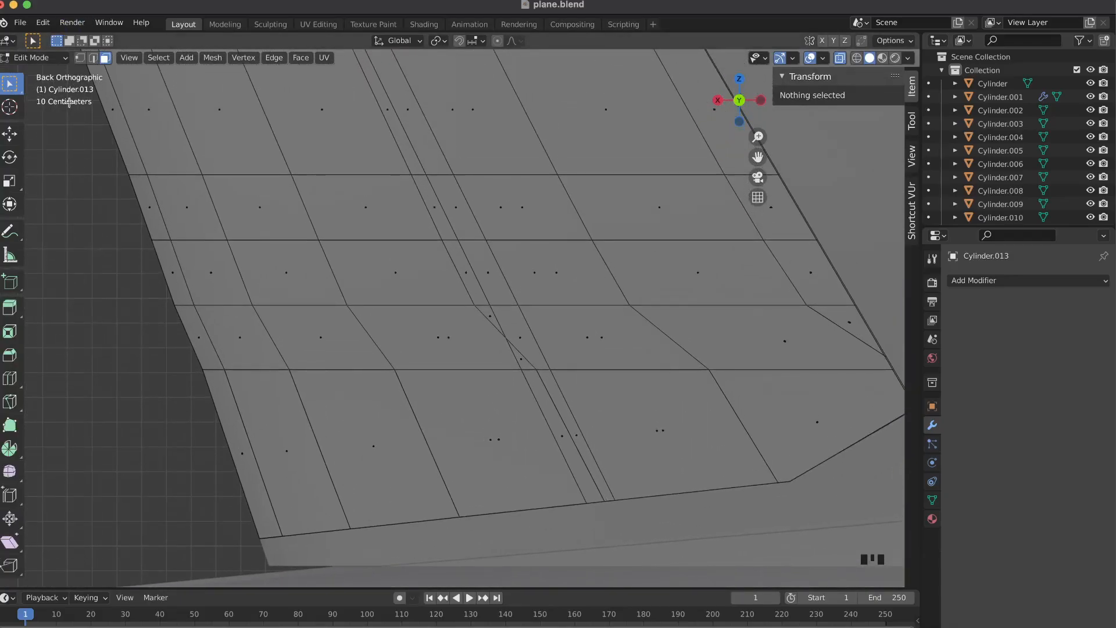
{"action": "left_click", "coordinate": [10, 232]}
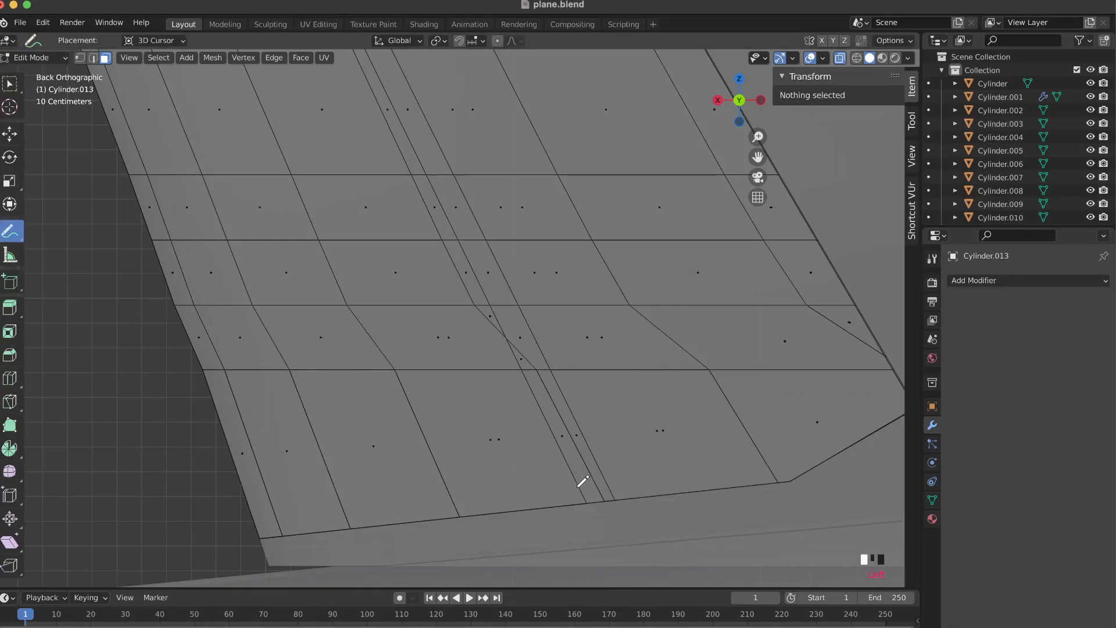
{"action": "left_click_drag", "start_coordinate": [547, 486], "coordinate": [546, 474]}
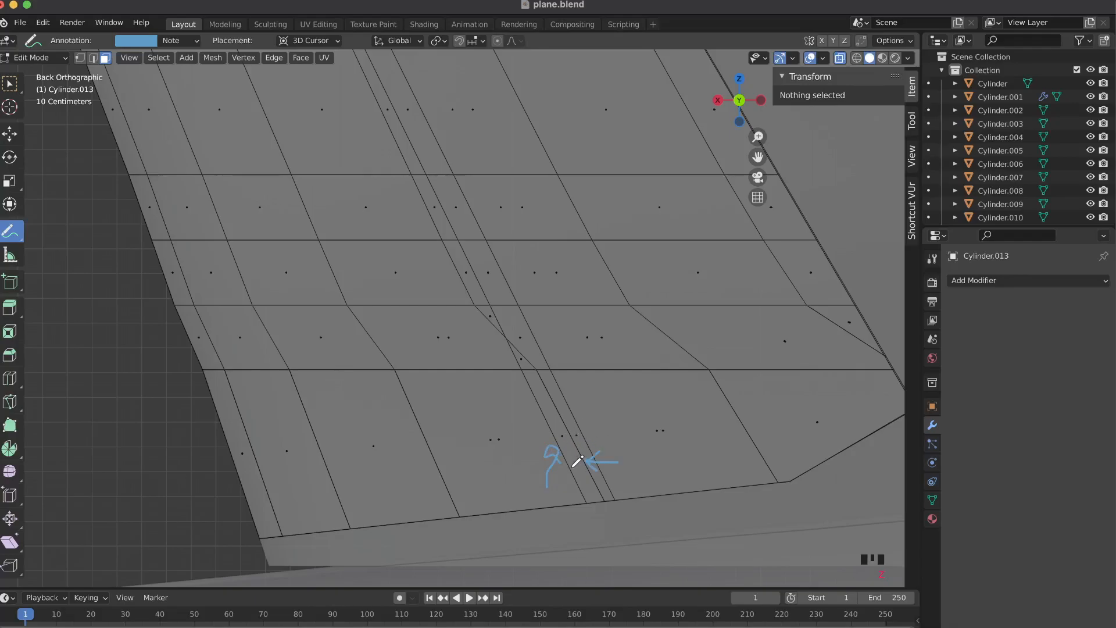
- Undo the annotation marks drawn beside the tab cut lines near the rudder's lower edge
{"action": "key", "text": "ctrl+z"}
{"action": "left_click_drag", "start_coordinate": [561, 458], "coordinate": [573, 457]}
{"action": "key", "text": "ctrl+z"}
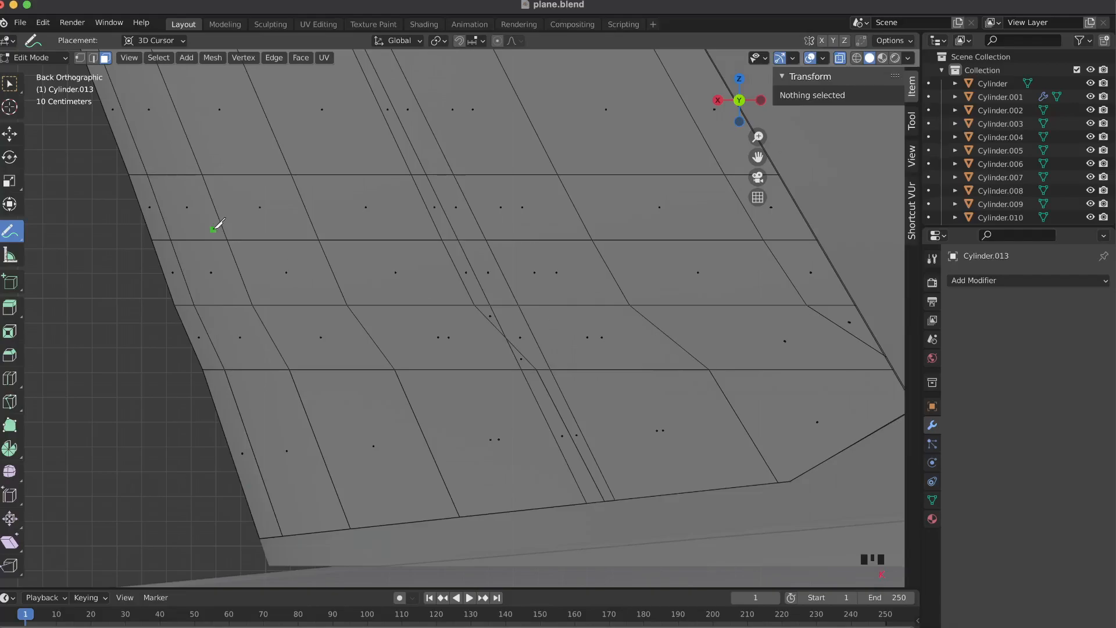
- Knife the tab's inner outline on the rudder's back side from the lower edge up to the corner and across to the trailing edge
{"action": "left_click", "coordinate": [585, 499]}
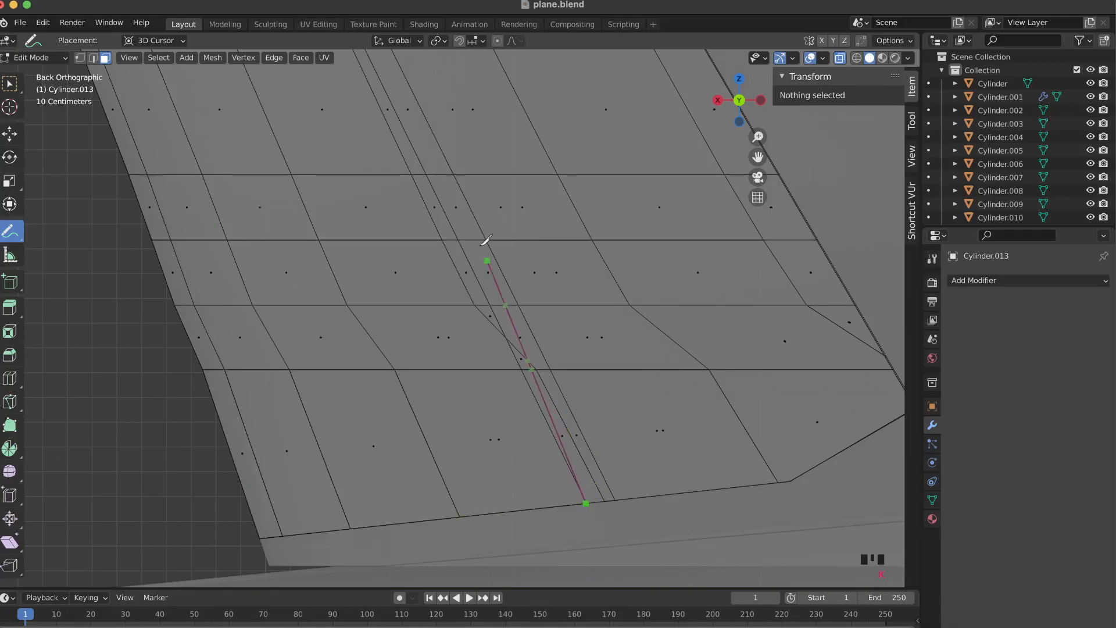
{"action": "scroll", "coordinate": [464, 220], "scroll_direction": "up", "scroll_amount": 5, "text": "shift"}
{"action": "scroll", "coordinate": [466, 218], "scroll_direction": "up", "scroll_amount": 6, "text": "shift"}
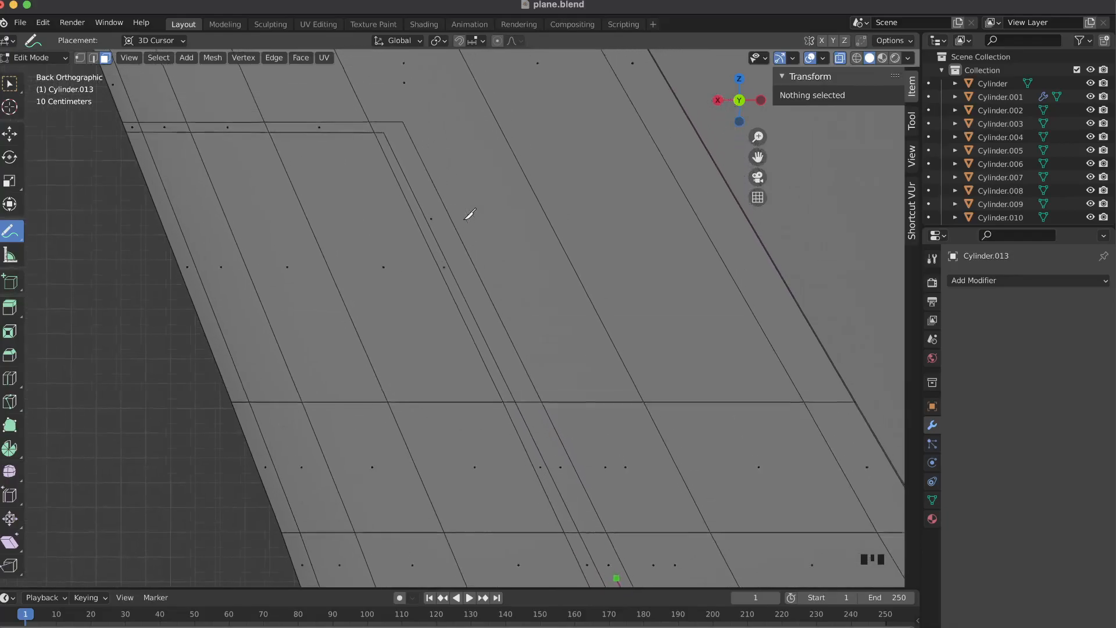
{"action": "left_click", "coordinate": [407, 197]}
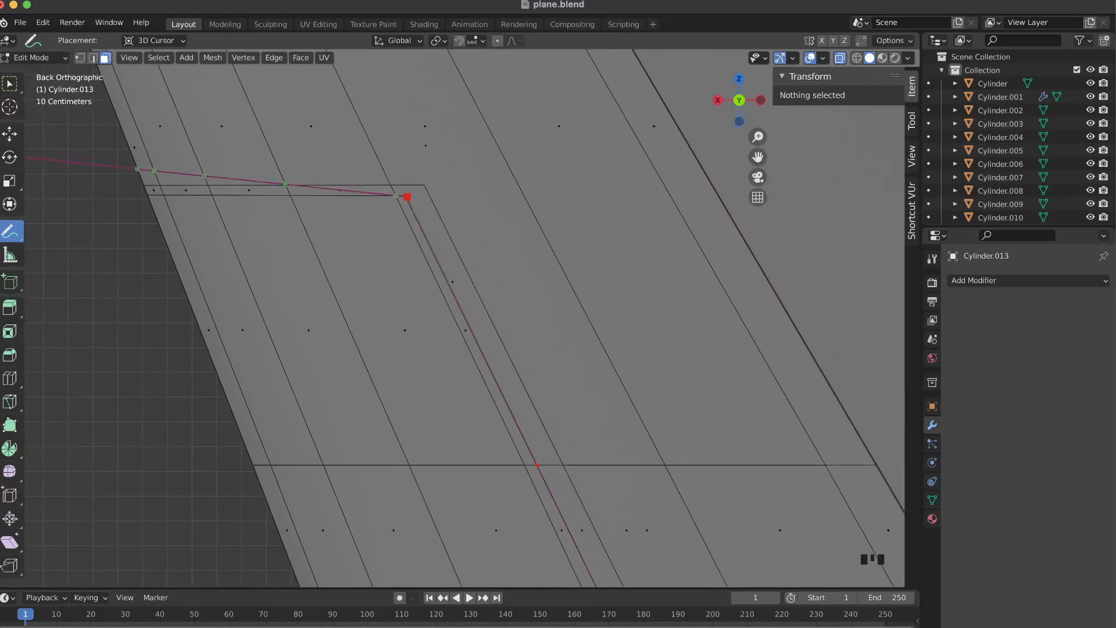
{"action": "left_click", "coordinate": [11, 194]}
{"action": "key", "text": "Return"}
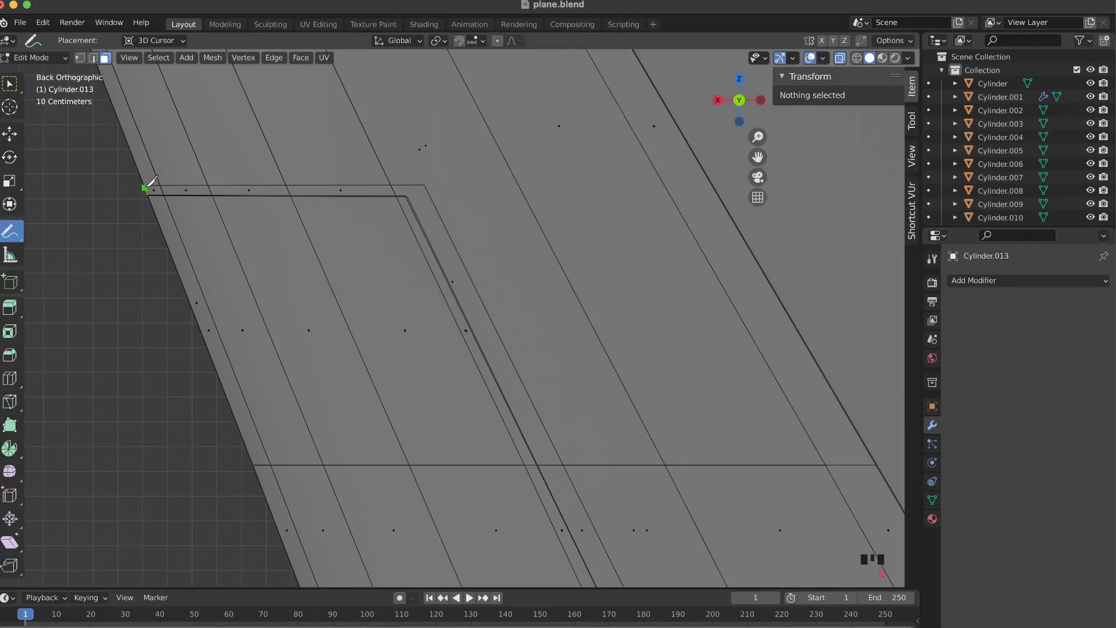
- Knife the tab's outer outline on the back side from the trailing edge to the upper corner and down to the lower edge
{"action": "left_click", "coordinate": [144, 187]}
{"action": "left_click", "coordinate": [143, 185]}
{"action": "left_click", "coordinate": [425, 185]}
{"action": "scroll", "coordinate": [425, 186], "scroll_direction": "down", "scroll_amount": 10, "text": "shift"}
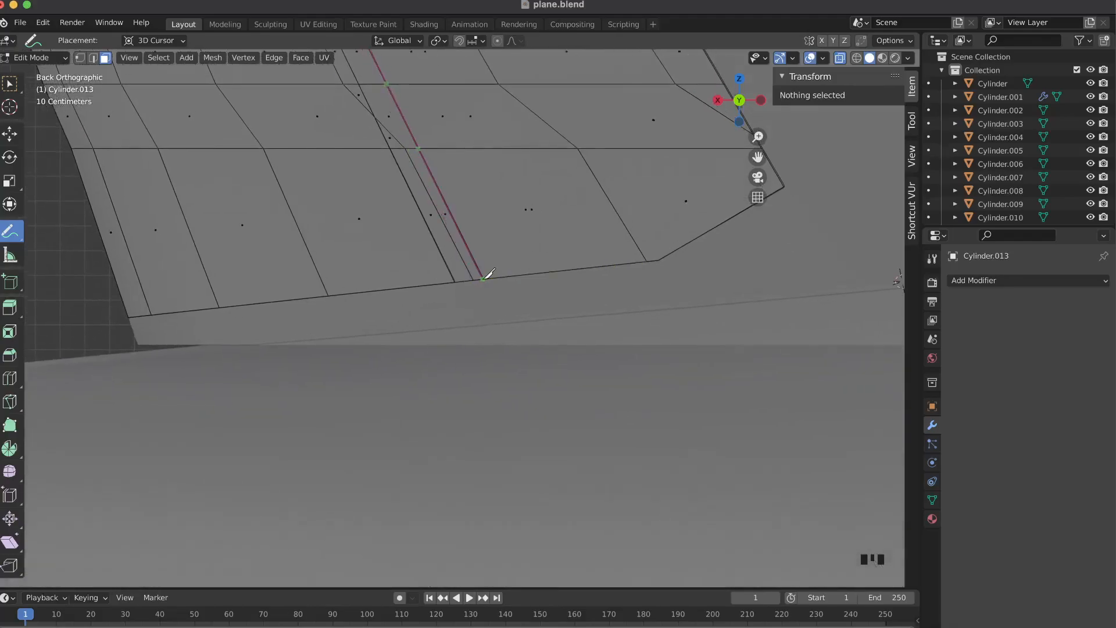
{"action": "left_click", "coordinate": [483, 279]}
{"action": "scroll", "coordinate": [593, 215], "scroll_direction": "up", "scroll_amount": 8, "text": "shift"}
{"action": "scroll", "coordinate": [593, 215], "scroll_direction": "down", "scroll_amount": 2}
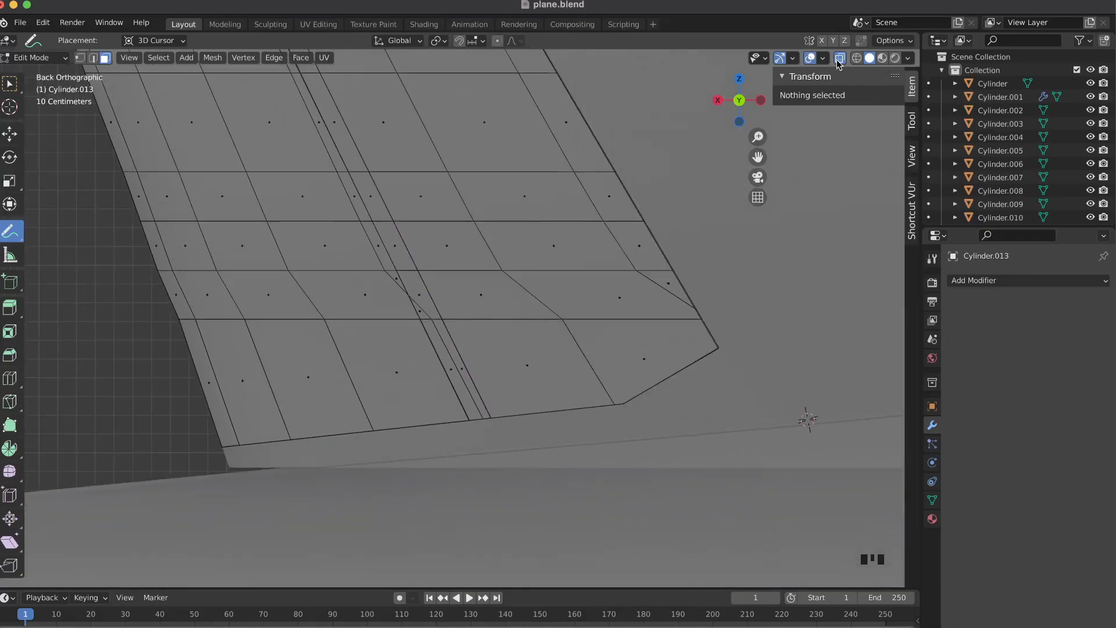
- Try to select the lower faces of the narrow strip between the tab cuts with Circle Select in X-ray
{"action": "left_click", "coordinate": [9, 83]}
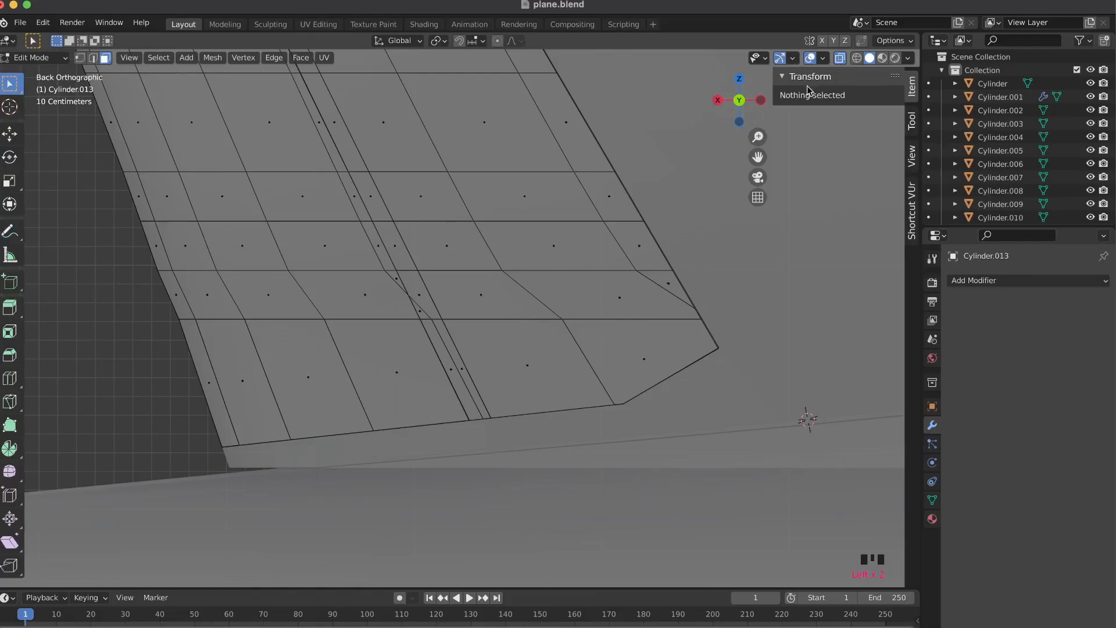
{"action": "left_click", "coordinate": [840, 58]}
{"action": "key", "text": "c"}
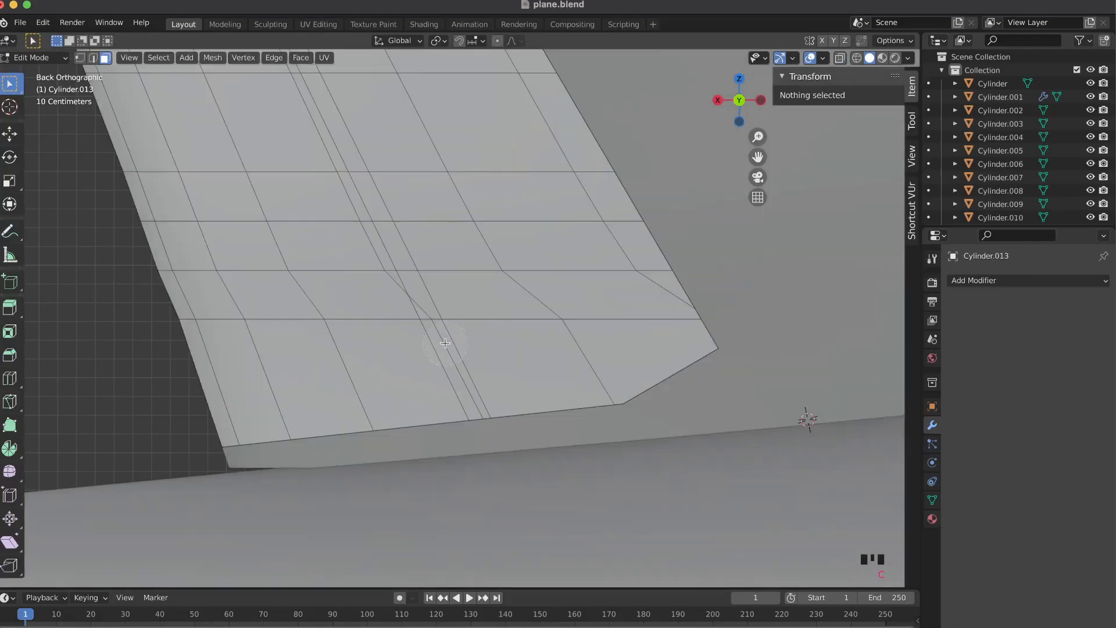
{"action": "left_click", "coordinate": [840, 58]}
{"action": "left_click", "coordinate": [463, 372]}
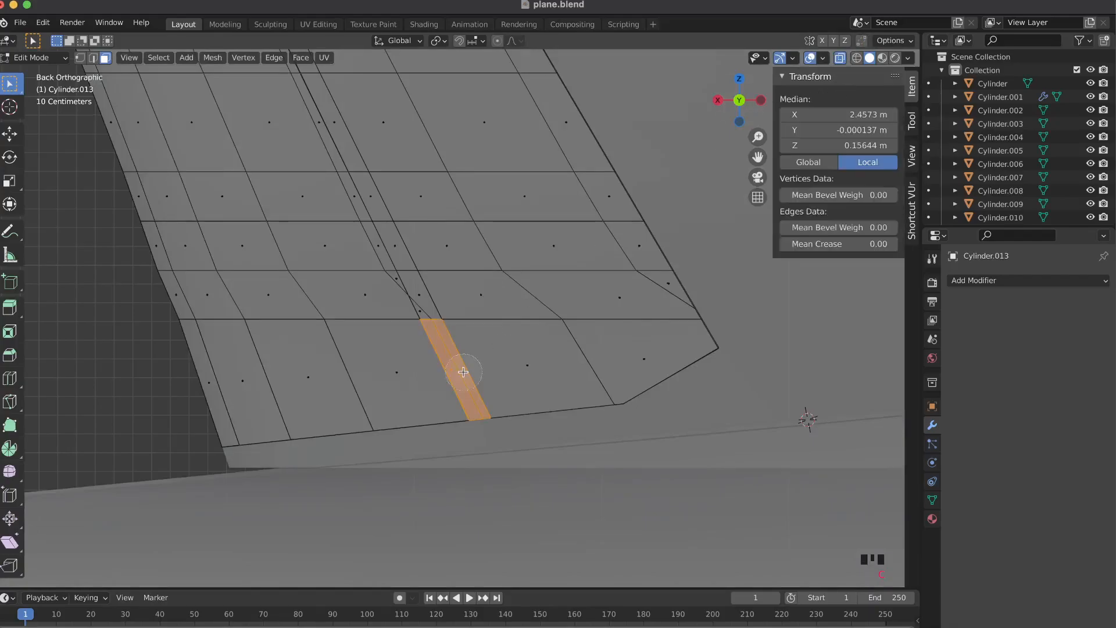
{"action": "left_click", "coordinate": [423, 298]}
{"action": "left_click", "coordinate": [400, 240]}
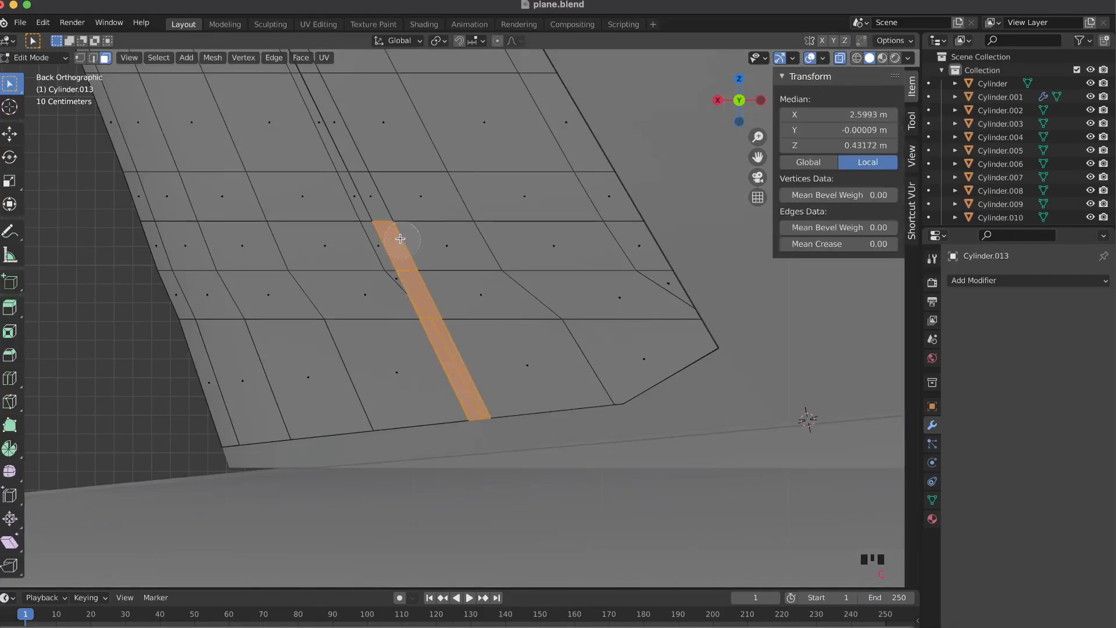
{"action": "right_click", "coordinate": [399, 238]}
{"action": "scroll", "coordinate": [400, 238], "scroll_direction": "up", "scroll_amount": 3, "text": "shift"}
{"action": "scroll", "coordinate": [400, 237], "scroll_direction": "down", "scroll_amount": 2}
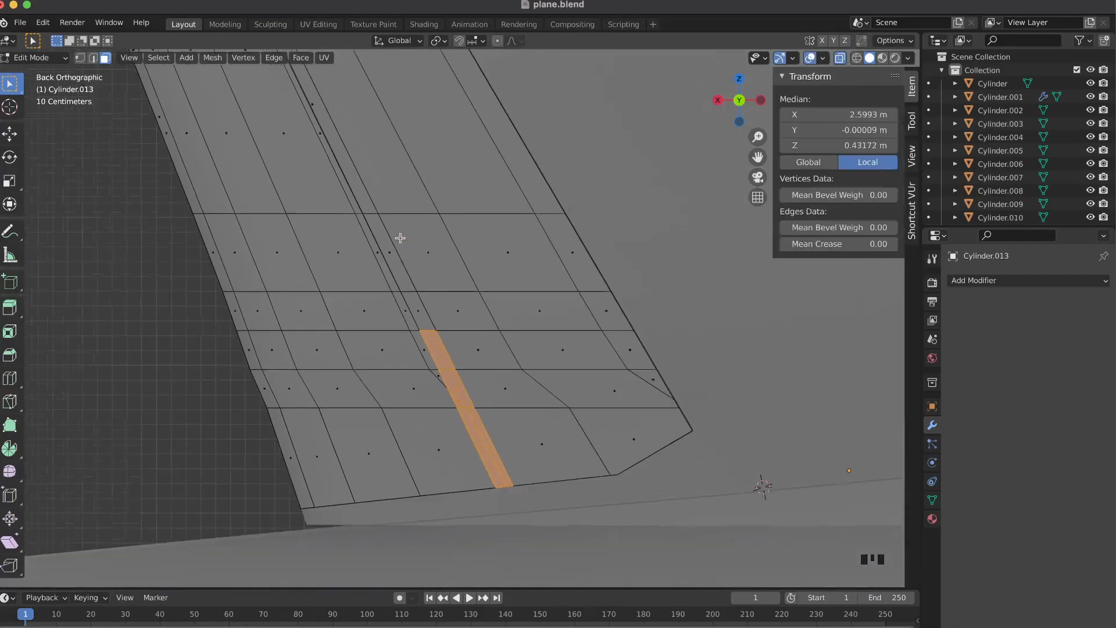
{"action": "left_click", "coordinate": [422, 295]}
{"action": "left_click", "coordinate": [395, 256]}
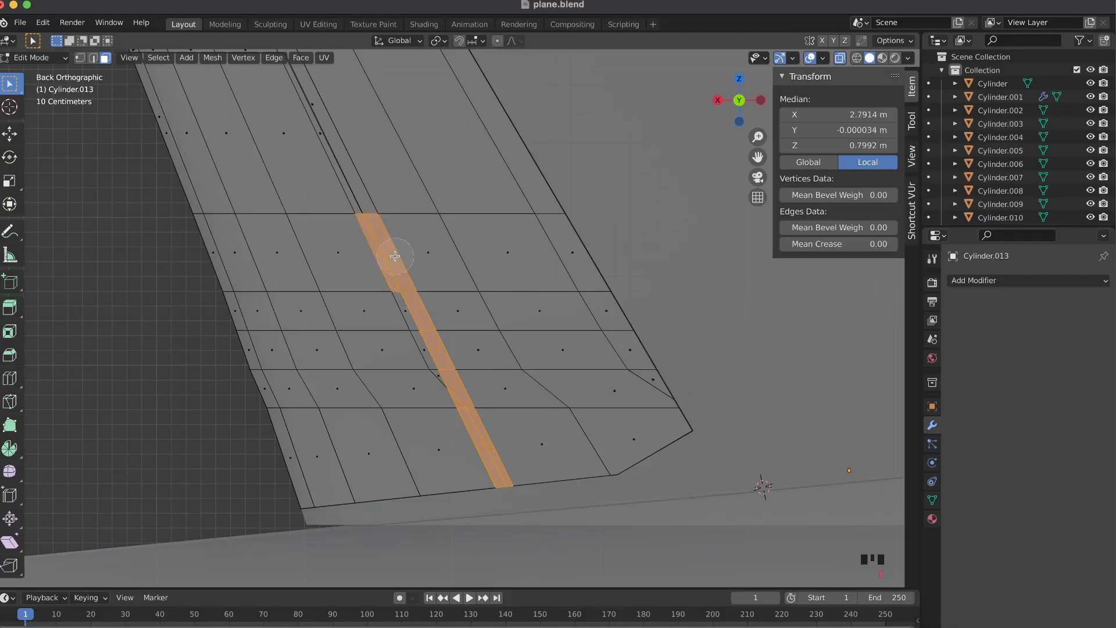
- Try to extend the circle selection along the strip to the tab's upper corner and fill in the missed faces
{"action": "scroll", "coordinate": [369, 261], "scroll_direction": "up", "scroll_amount": 5}
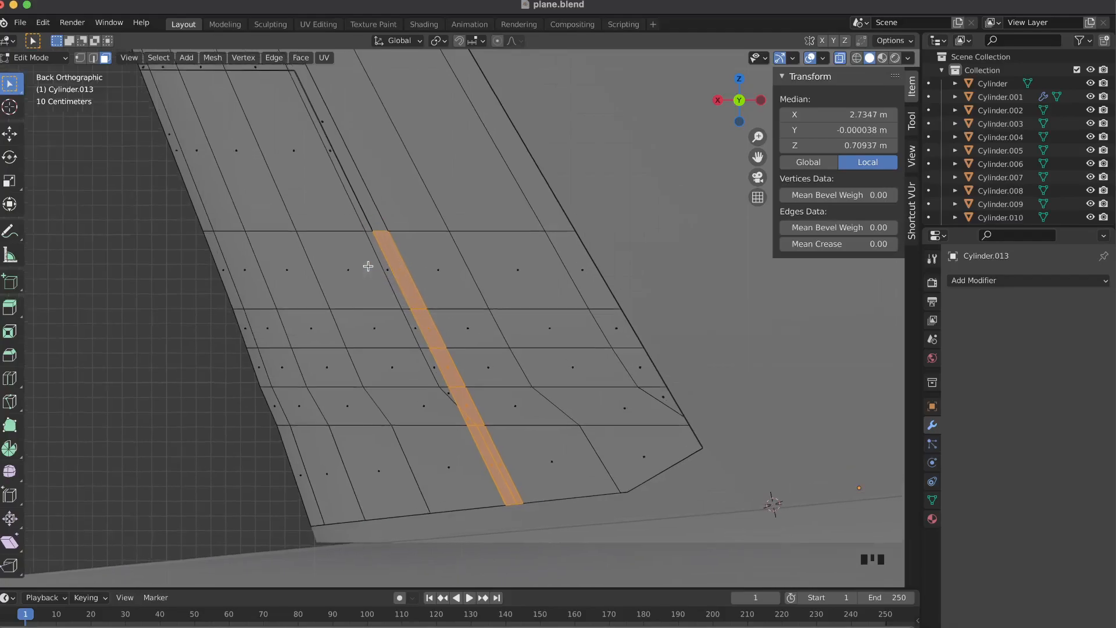
{"action": "key", "text": "c"}
{"action": "left_click", "coordinate": [378, 297]}
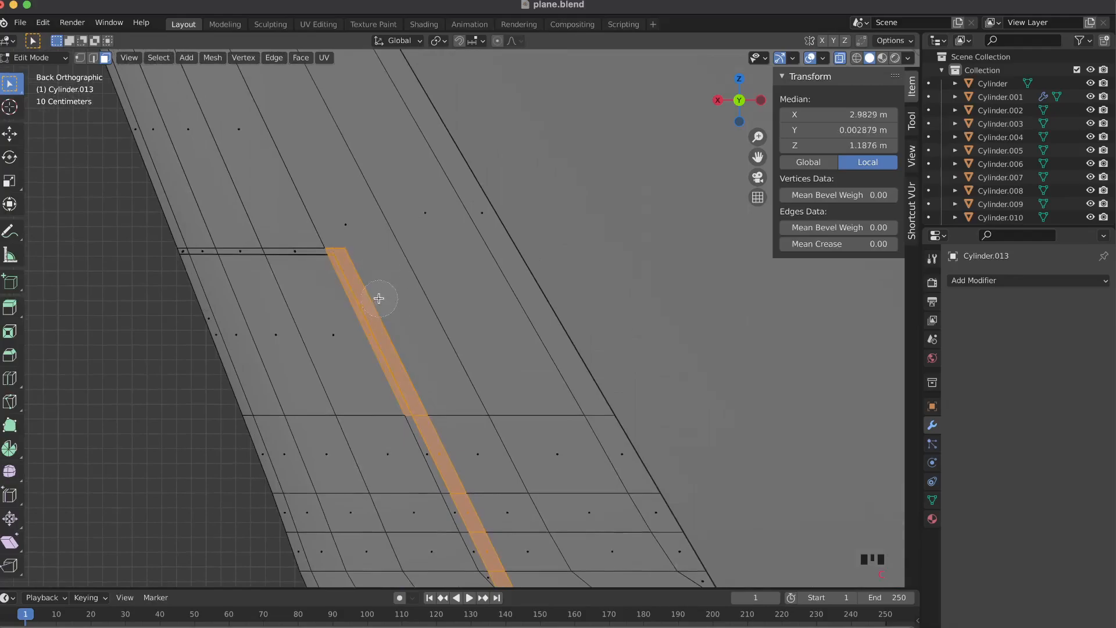
{"action": "scroll", "coordinate": [378, 297], "scroll_direction": "down", "scroll_amount": 3}
{"action": "key", "text": "c"}
{"action": "mouse_move", "coordinate": [489, 530]}
{"action": "left_mouse_down"}
{"action": "mouse_move", "coordinate": [476, 472]}
{"action": "mouse_move", "coordinate": [466, 502]}
{"action": "left_mouse_up"}
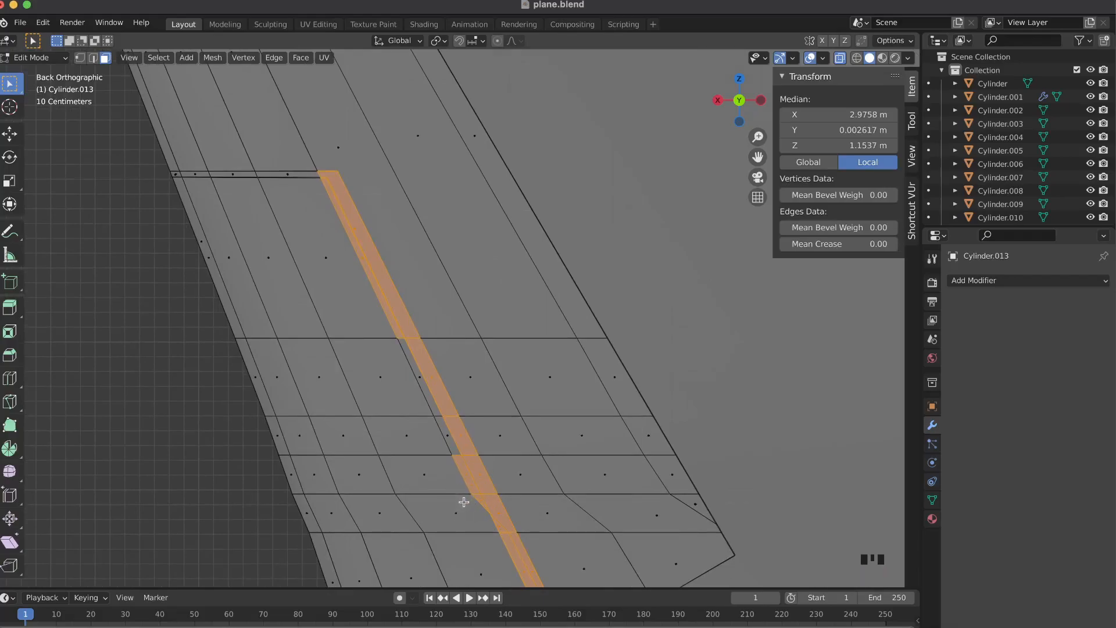
{"action": "scroll", "coordinate": [463, 501], "scroll_direction": "down", "scroll_amount": 3}
{"action": "left_click", "coordinate": [463, 499]}
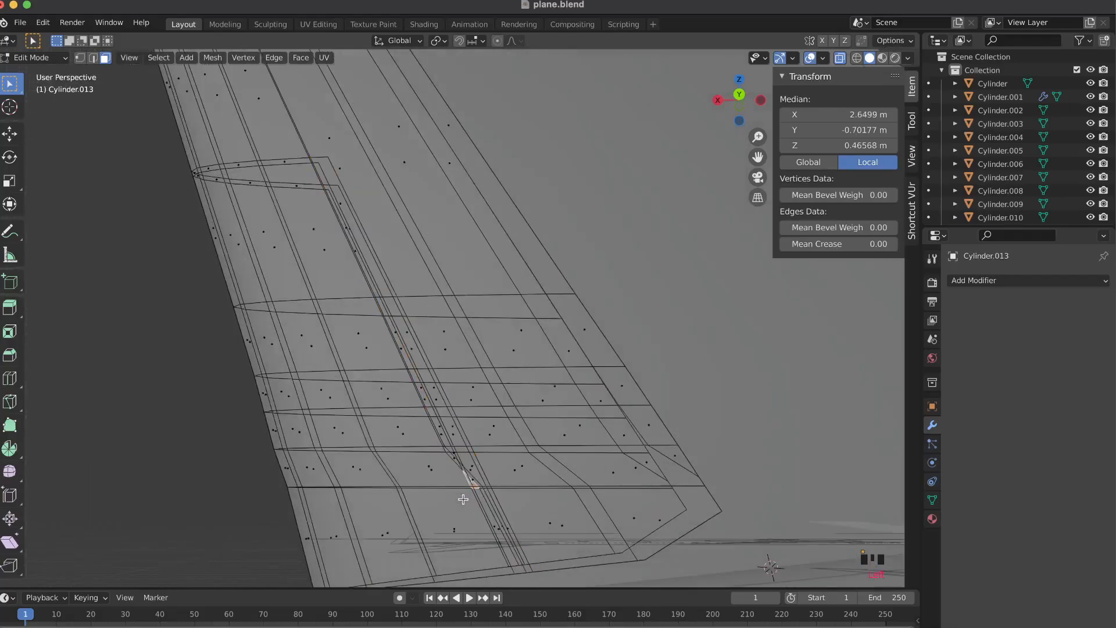
- Turn off X-ray in the back orthographic view and select the faces of the narrow strip between the tab's two outlines
{"action": "left_click", "coordinate": [741, 97]}
{"action": "left_click", "coordinate": [840, 57]}
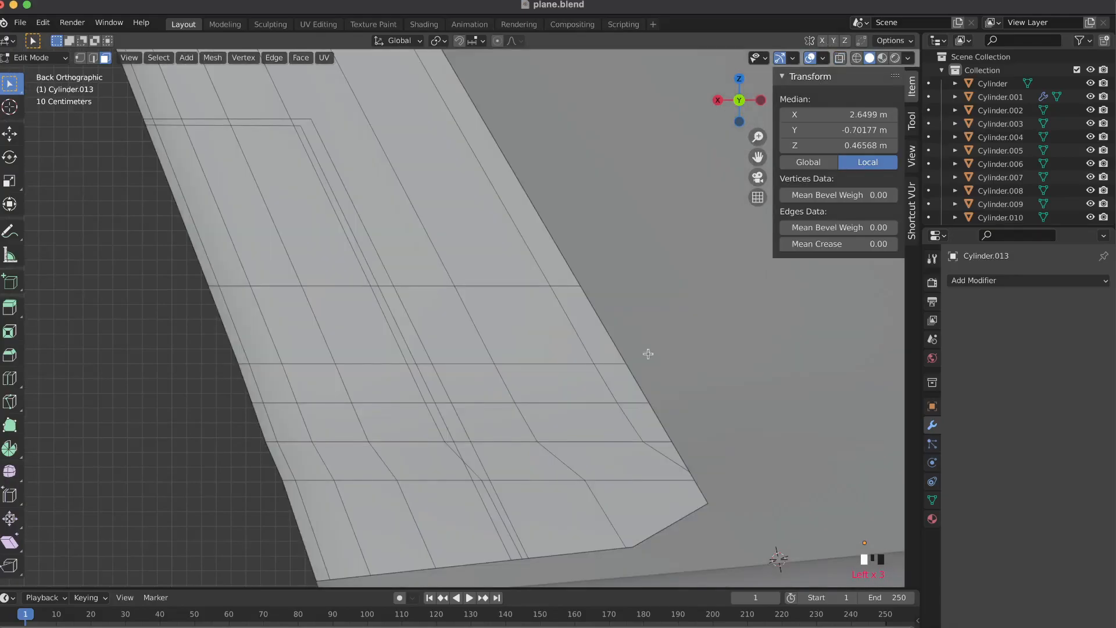
{"action": "left_click", "coordinate": [428, 359]}
{"action": "left_click", "coordinate": [302, 123]}
{"action": "left_click", "coordinate": [256, 122], "text": "shift"}
{"action": "left_click", "coordinate": [201, 122], "text": "shift"}
{"action": "left_click", "coordinate": [156, 121], "text": "shift"}
{"action": "left_click", "coordinate": [148, 121], "text": "shift"}
{"action": "left_click", "coordinate": [407, 324], "text": "shift"}
{"action": "left_click", "coordinate": [433, 384], "text": "shift"}
{"action": "left_click", "coordinate": [455, 430], "text": "shift"}
{"action": "left_click", "coordinate": [467, 453], "text": "shift"}
{"action": "left_click", "coordinate": [485, 488], "text": "shift"}
{"action": "left_click", "coordinate": [488, 491], "text": "shift"}
{"action": "left_click", "coordinate": [484, 491], "text": "shift"}
- Switch to the front orthographic view and add that side's lower strip faces between the tab cuts to the selection
{"action": "left_click", "coordinate": [738, 101]}
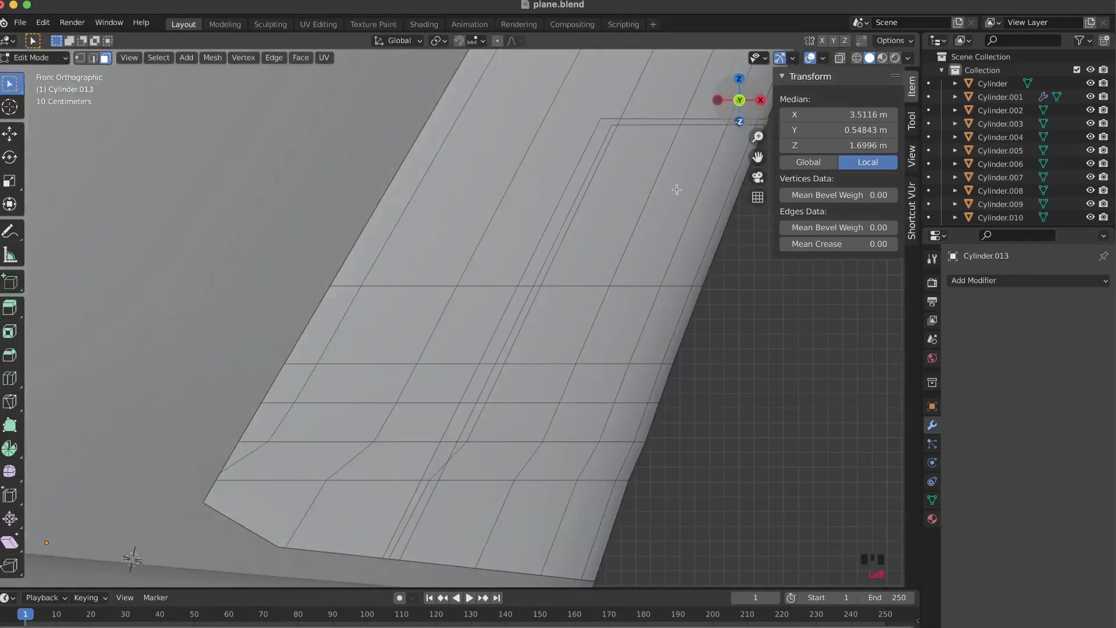
{"action": "left_click", "coordinate": [427, 505], "text": "shift"}
{"action": "left_click", "coordinate": [427, 504], "text": "shift"}
{"action": "left_click", "coordinate": [429, 471], "text": "shift"}
{"action": "left_click", "coordinate": [459, 422], "text": "shift"}
{"action": "left_click", "coordinate": [482, 389], "text": "shift"}
{"action": "left_click", "coordinate": [494, 375], "text": "shift"}
{"action": "left_click", "coordinate": [493, 374], "text": "shift"}
{"action": "left_click", "coordinate": [493, 334], "text": "shift"}
{"action": "left_click", "coordinate": [492, 332], "text": "shift"}
{"action": "left_click", "coordinate": [492, 333], "text": "shift"}
{"action": "left_click", "coordinate": [491, 332], "text": "shift"}
{"action": "left_click", "coordinate": [491, 333], "text": "shift"}
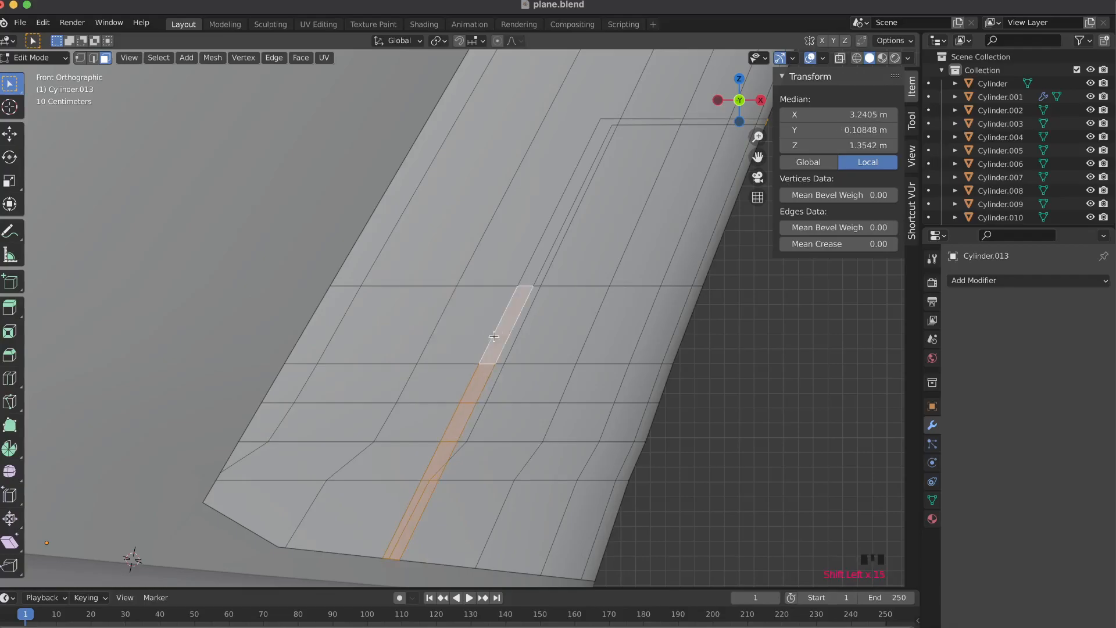
- Add the front side's corner and upper strip faces, separate the selected strip from the rudder, and return to Object Mode
{"action": "left_click", "coordinate": [531, 271], "text": "shift"}
{"action": "left_click", "coordinate": [627, 122], "text": "shift"}
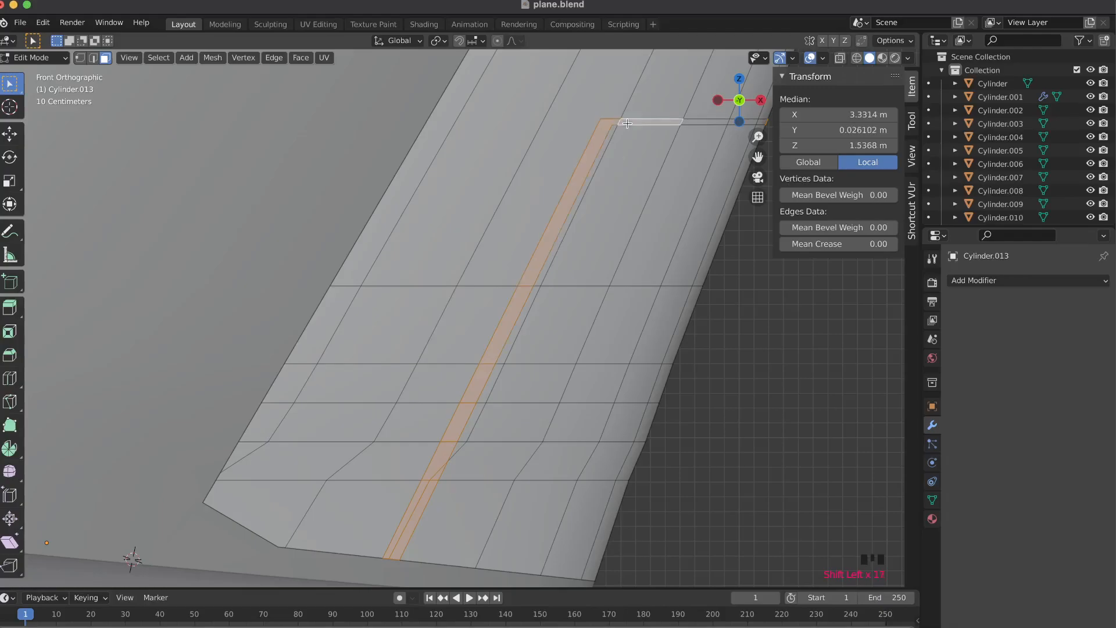
{"action": "scroll", "coordinate": [628, 124], "scroll_direction": "right", "scroll_amount": 5, "text": "shift"}
{"action": "left_click", "coordinate": [565, 140], "text": "shift"}
{"action": "left_click", "coordinate": [604, 139], "text": "shift"}
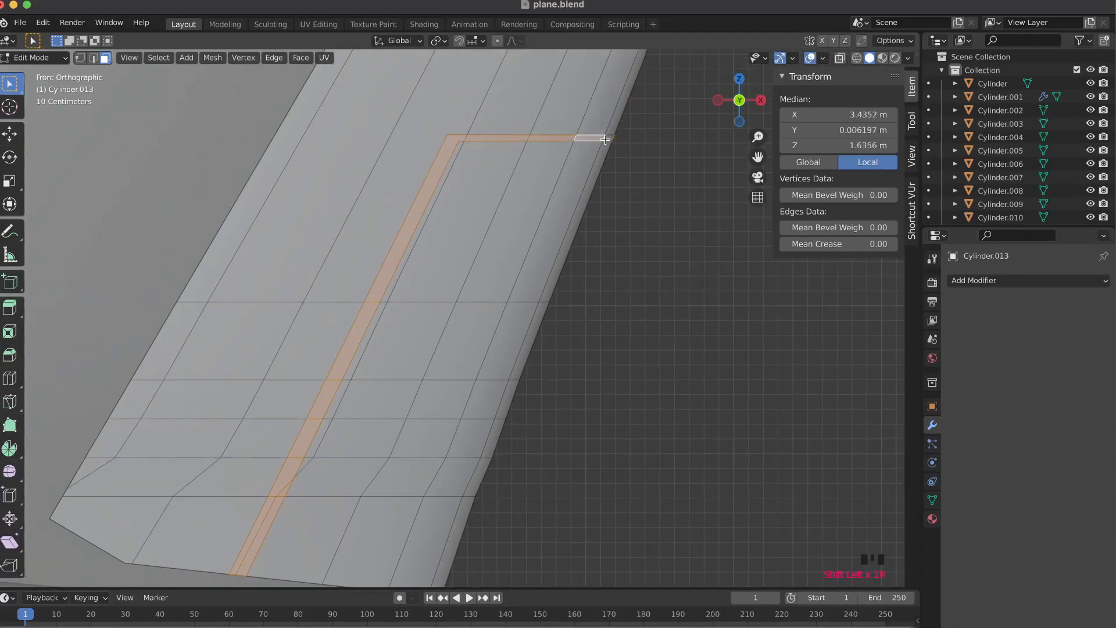
{"action": "right_click", "coordinate": [549, 243]}
{"action": "left_click", "coordinate": [607, 269]}
{"action": "key", "text": "Tab"}
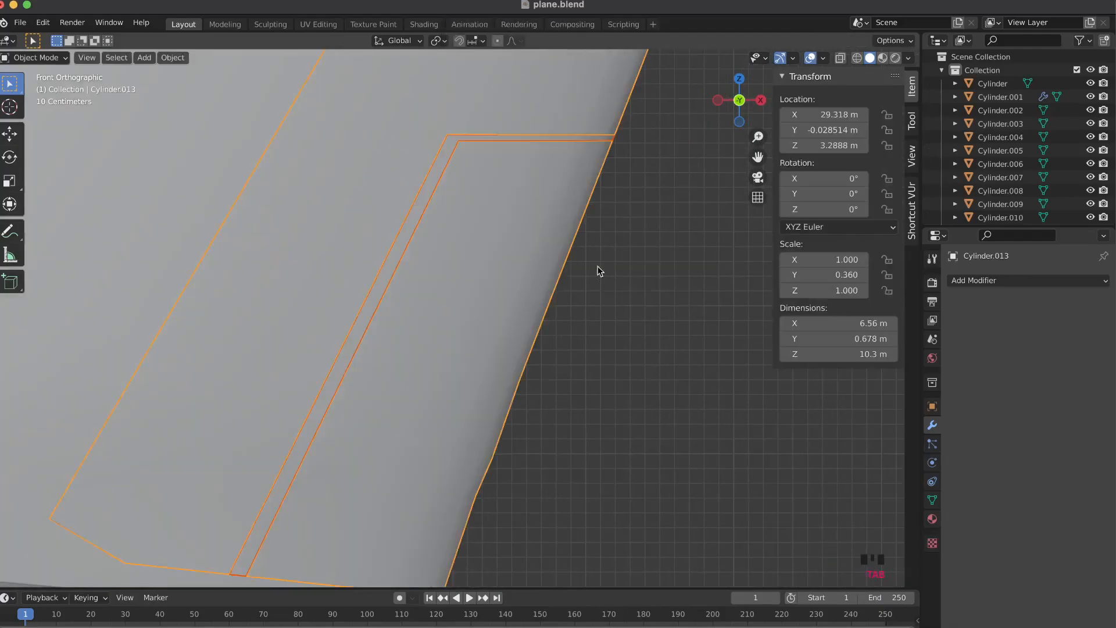
- Deselect the rudder parts and unhide the hidden blueprint outlines around the tail
{"action": "left_click", "coordinate": [598, 270]}
{"action": "scroll", "coordinate": [603, 266], "scroll_direction": "right", "scroll_amount": 10}
{"action": "scroll", "coordinate": [604, 266], "scroll_direction": "left", "scroll_amount": 5}
{"action": "scroll", "coordinate": [604, 265], "scroll_direction": "down", "scroll_amount": 6}
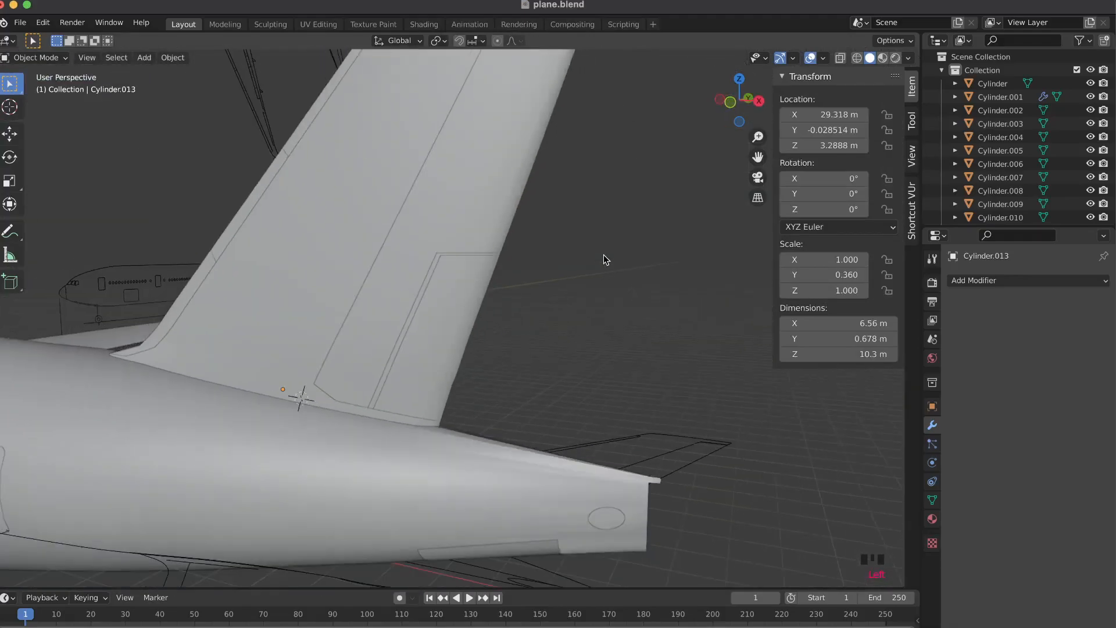
{"action": "left_click", "coordinate": [425, 216]}
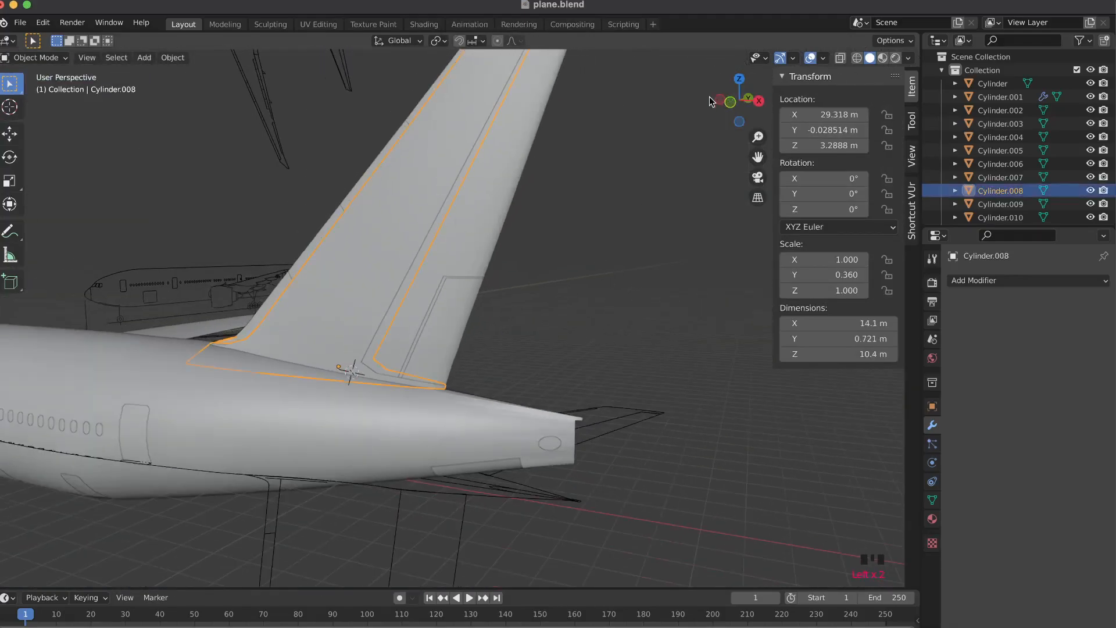
{"action": "scroll", "coordinate": [604, 224], "scroll_direction": "right", "scroll_amount": 10}
{"action": "key", "text": "ctrl+h"}
{"action": "key", "text": "alt+h"}
{"action": "left_click", "coordinate": [584, 421]}
{"action": "scroll", "coordinate": [584, 421], "scroll_direction": "left", "scroll_amount": 5}
{"action": "scroll", "coordinate": [584, 420], "scroll_direction": "left", "scroll_amount": 10}
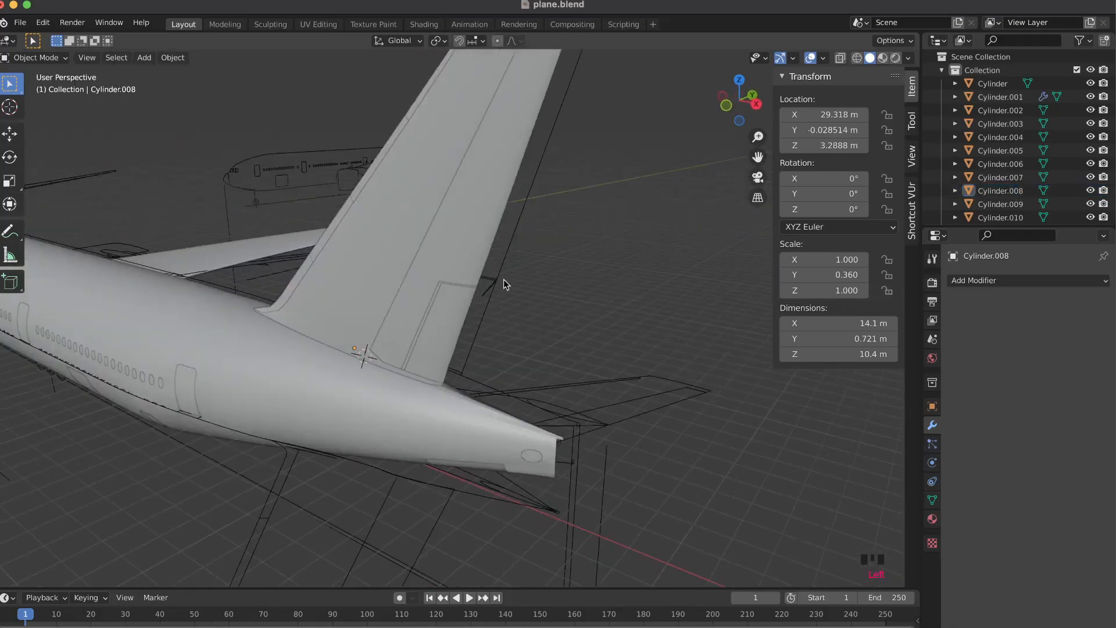
- Examine the finished tail fin, rudder and tab against the blueprint outlines from the front and from several angles
{"action": "left_click", "coordinate": [426, 226]}
{"action": "left_click", "coordinate": [727, 106]}
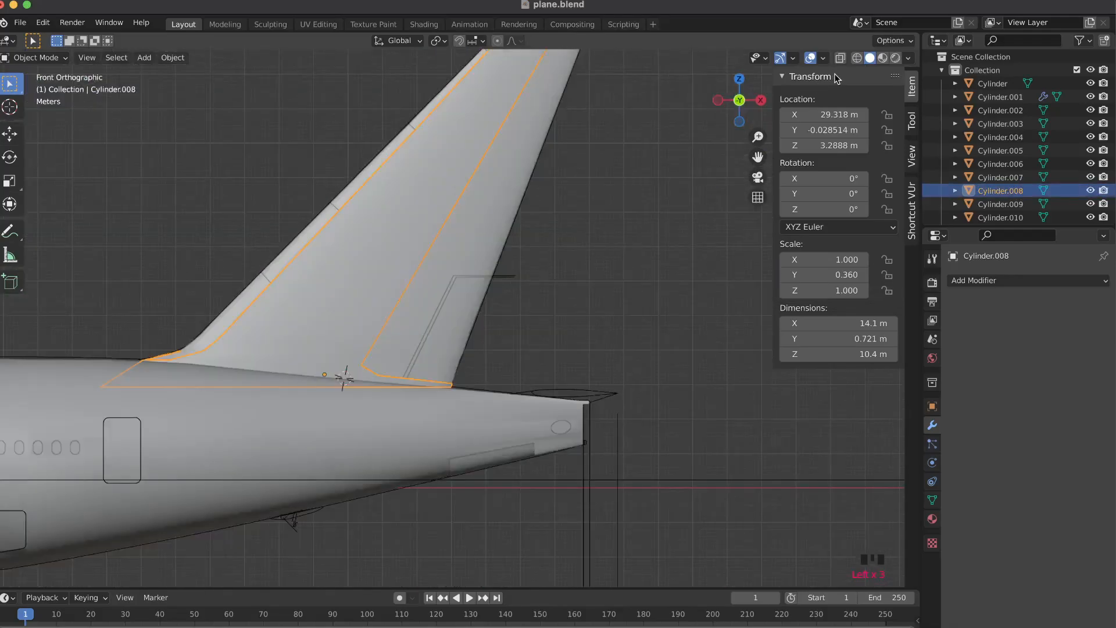
{"action": "left_click", "coordinate": [843, 58]}
{"action": "left_click", "coordinate": [845, 59]}
{"action": "left_click", "coordinate": [590, 159]}
{"action": "scroll", "coordinate": [453, 225], "scroll_direction": "left", "scroll_amount": 10}
{"action": "scroll", "coordinate": [453, 225], "scroll_direction": "left", "scroll_amount": 10}
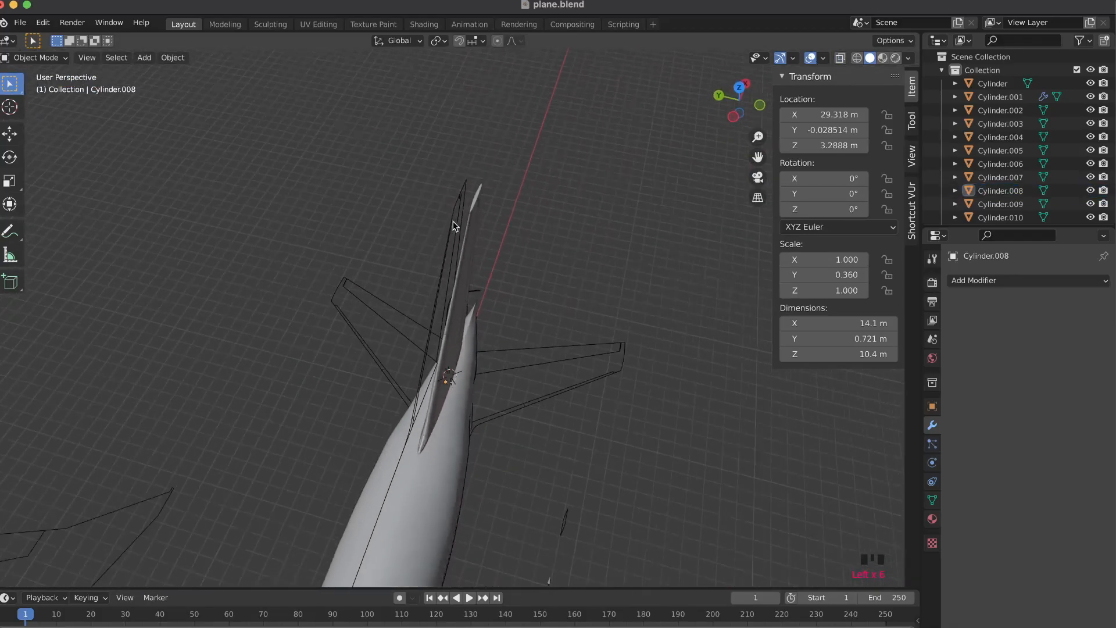
{"action": "scroll", "coordinate": [452, 221], "scroll_direction": "up", "scroll_amount": 10}
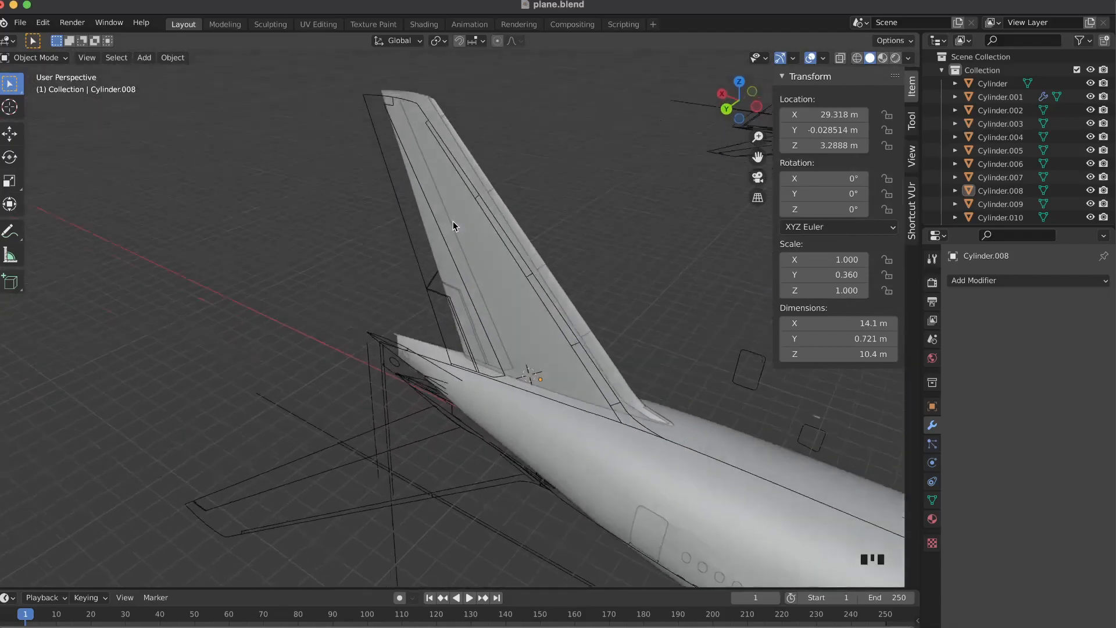
{"action": "scroll", "coordinate": [550, 224], "scroll_direction": "right", "scroll_amount": 10}
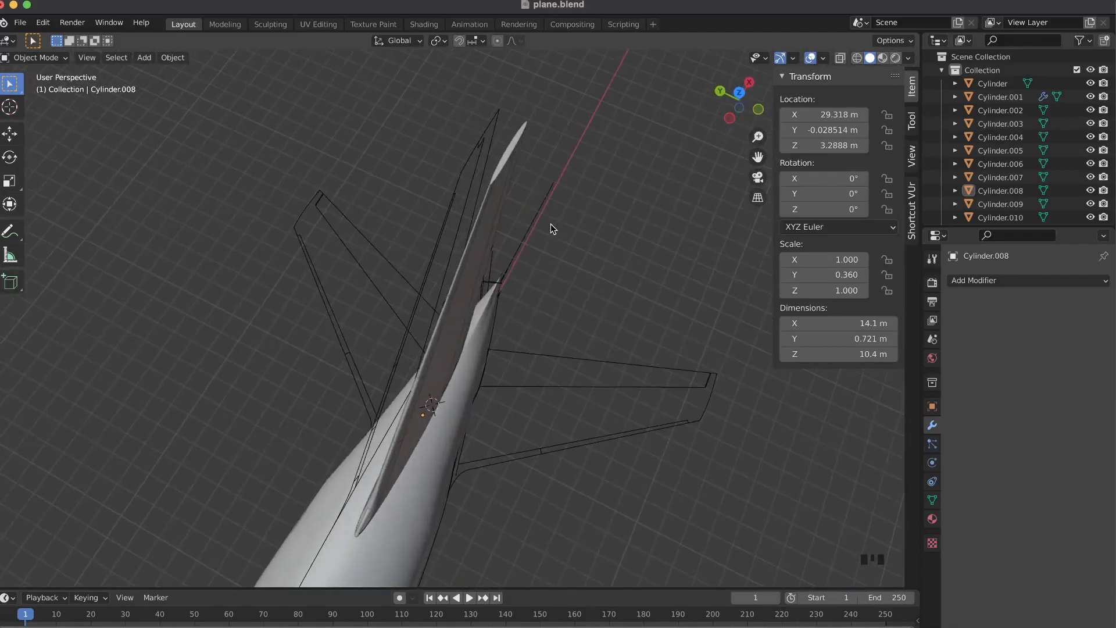
{"action": "scroll", "coordinate": [414, 188], "scroll_direction": "down", "scroll_amount": 10}
{"action": "scroll", "coordinate": [380, 173], "scroll_direction": "right", "scroll_amount": 8}
{"action": "scroll", "coordinate": [380, 173], "scroll_direction": "right", "scroll_amount": 15}
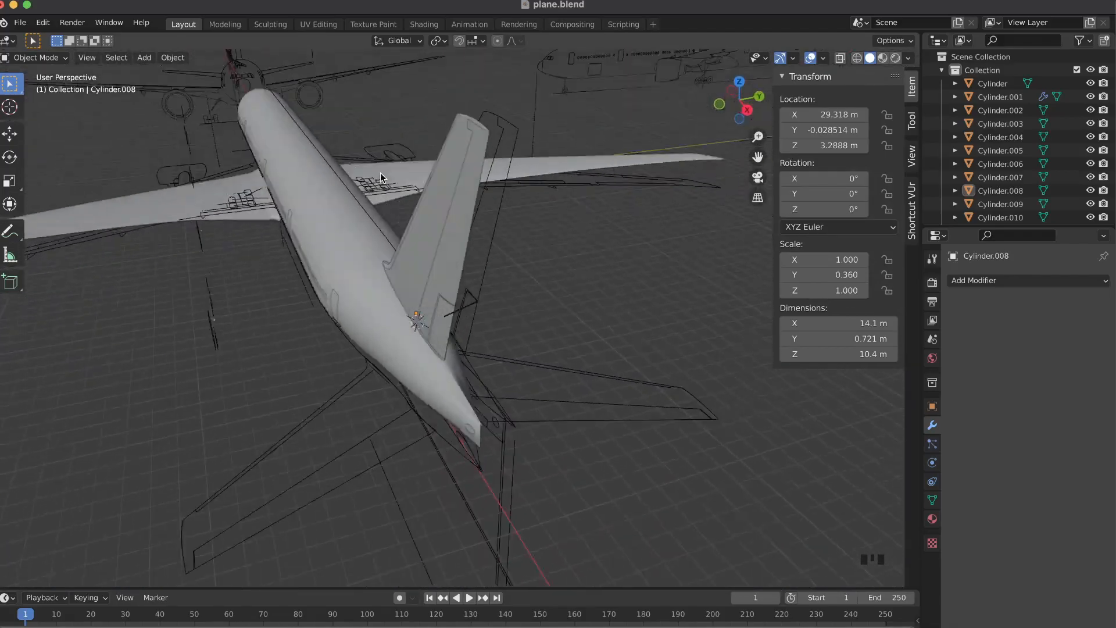
{"action": "scroll", "coordinate": [380, 172], "scroll_direction": "down", "scroll_amount": 8}
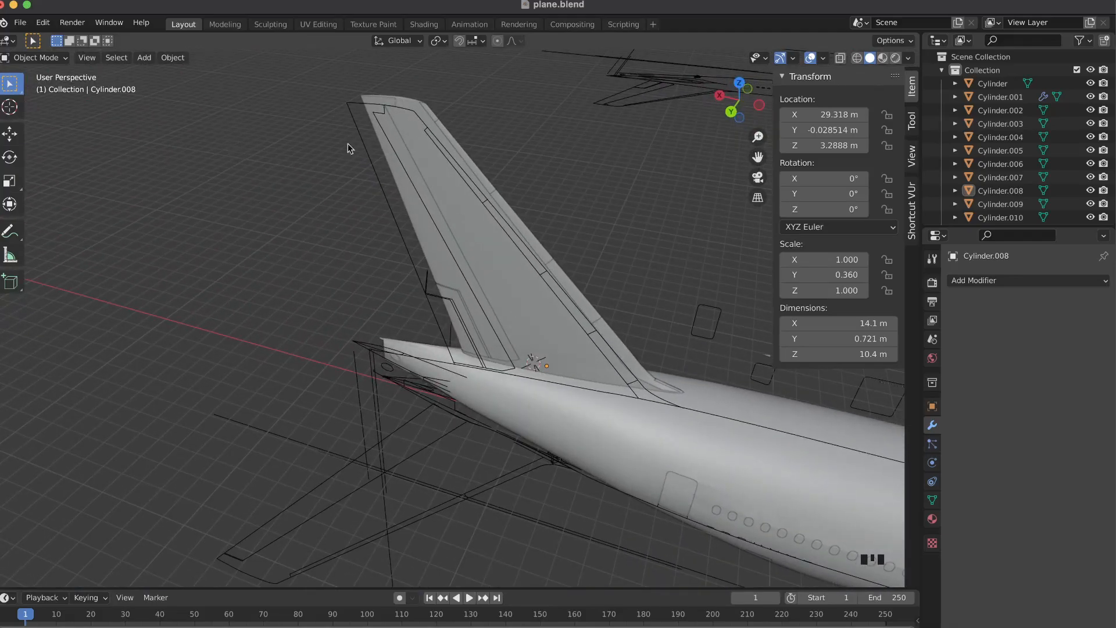
{"action": "scroll", "coordinate": [653, 411], "scroll_direction": "right", "scroll_amount": 5}
{"action": "scroll", "coordinate": [637, 334], "scroll_direction": "right", "scroll_amount": 15}
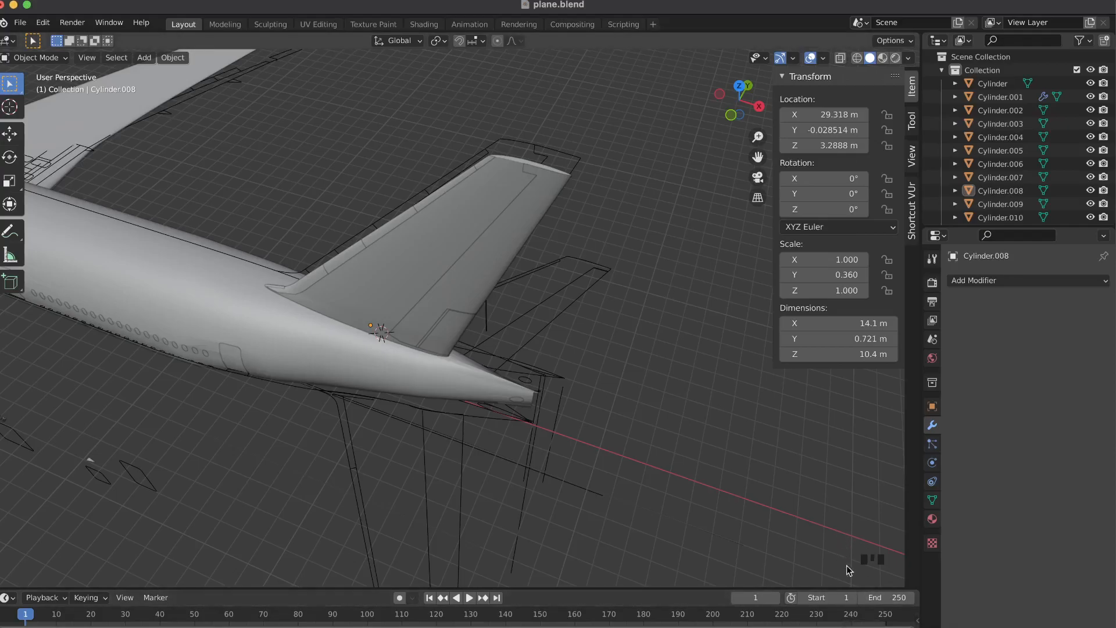
{"action": "left_click", "coordinate": [860, 627]}
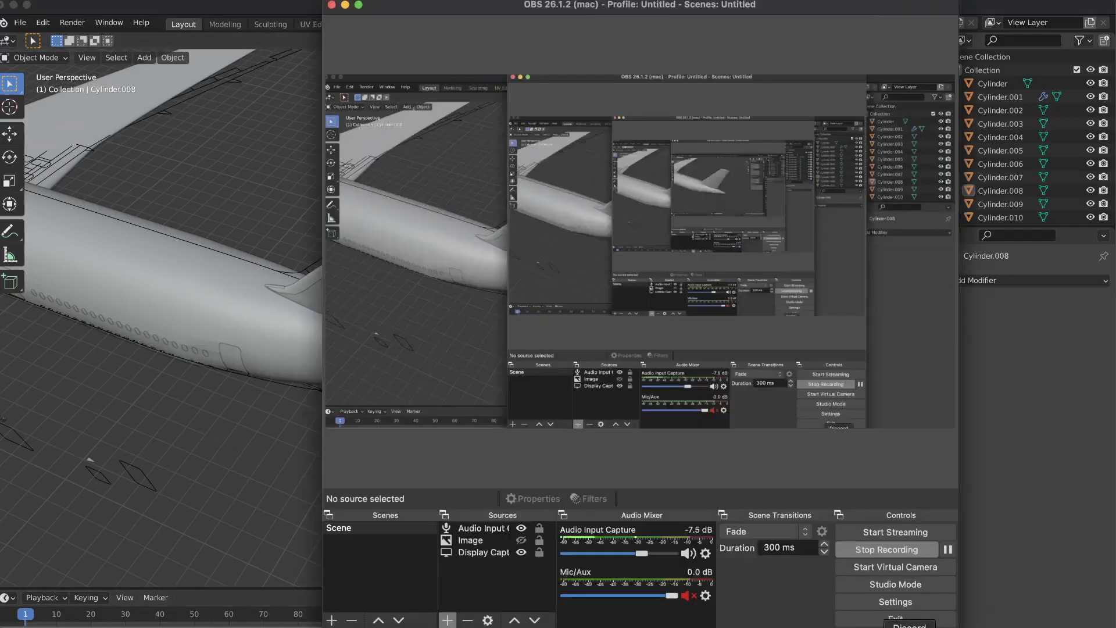